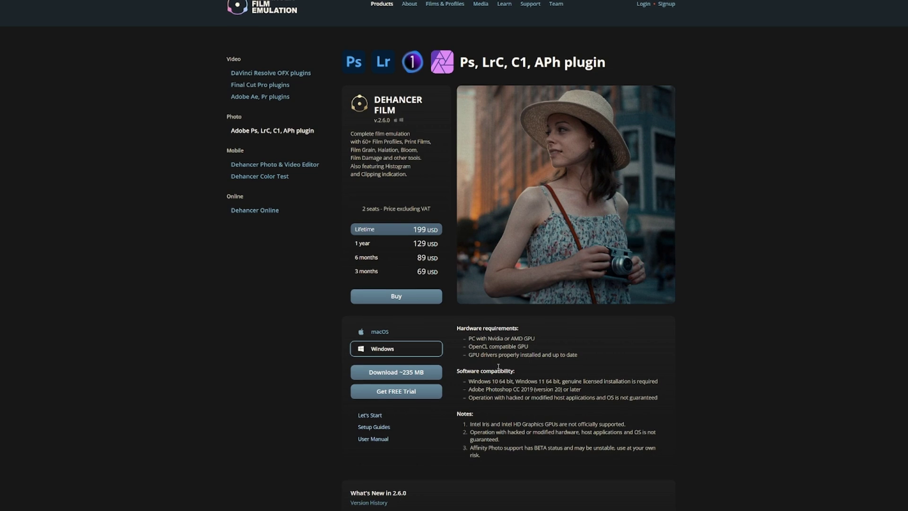
- Review the feature list and system requirements on the Dehancer Film plugin's product page
{"action": "scroll", "coordinate": [431, 257], "scroll_direction": "down", "scroll_amount": 10}
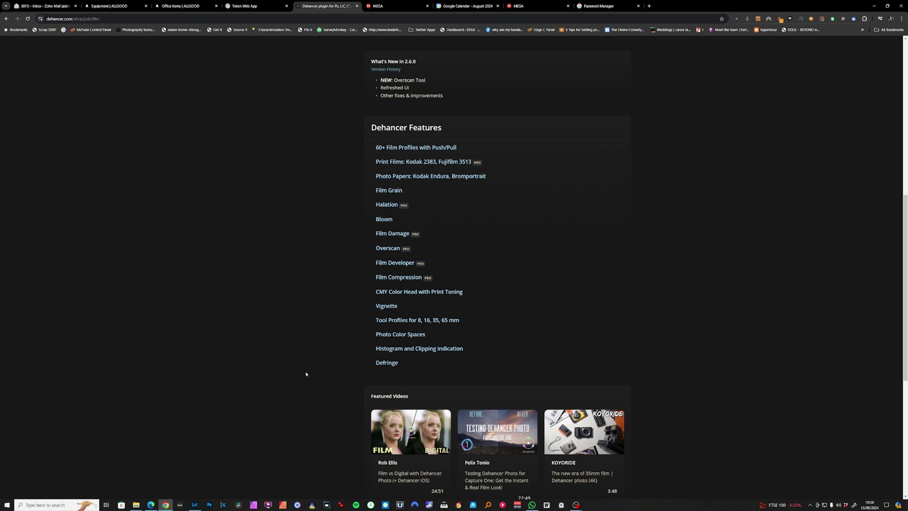
{"action": "scroll", "coordinate": [307, 293], "scroll_direction": "up", "scroll_amount": 8}
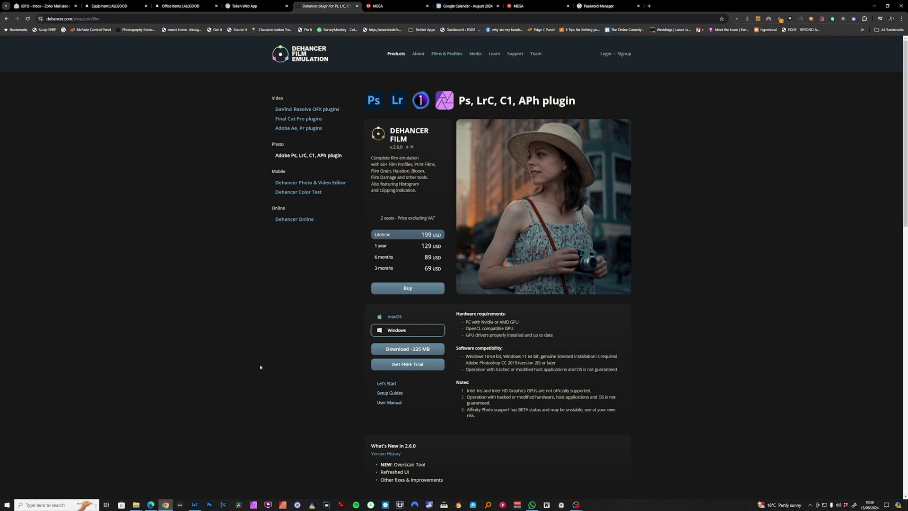
- Switch to Lightroom Classic and view the beach, seascape, shell and portrait photos one after another
{"action": "left_click", "coordinate": [194, 504]}
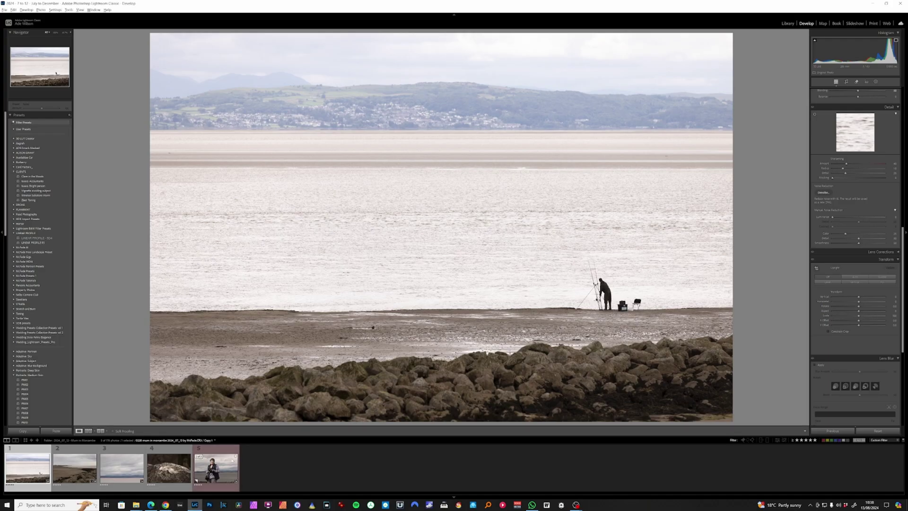
{"action": "left_click", "coordinate": [71, 465]}
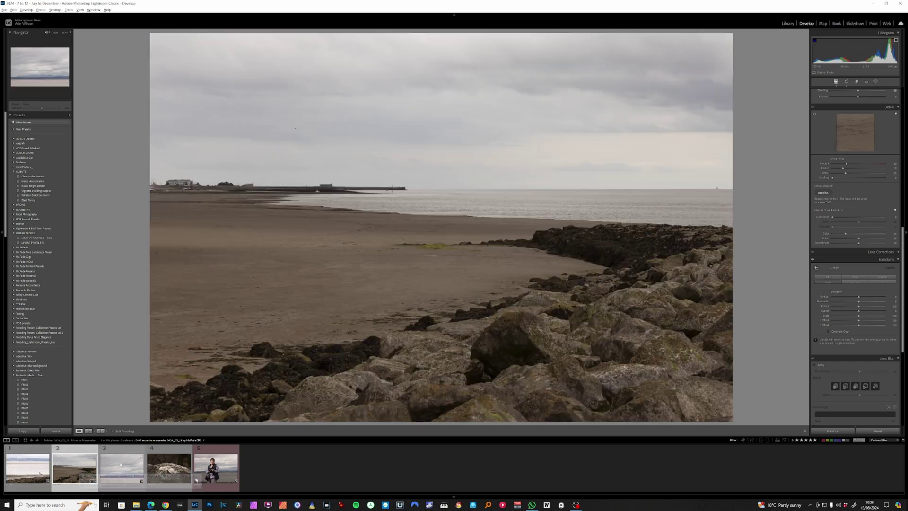
{"action": "left_click", "coordinate": [121, 464]}
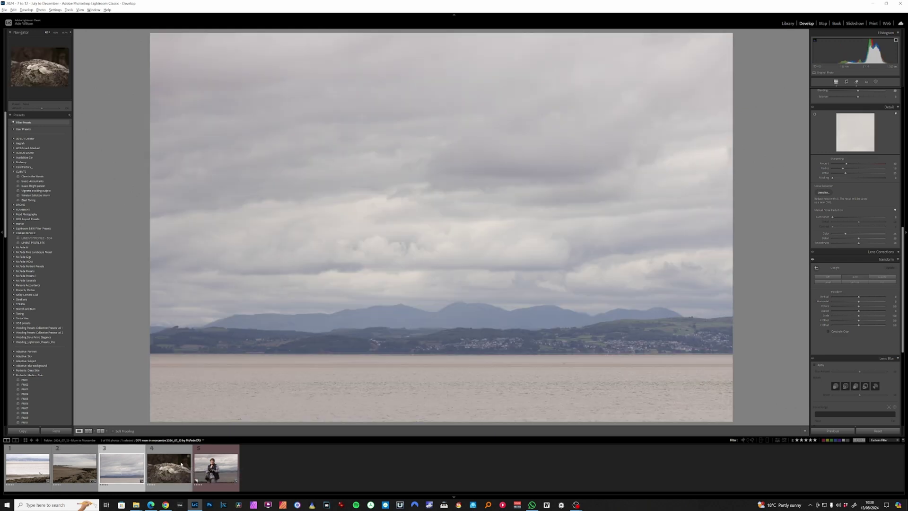
{"action": "left_click", "coordinate": [176, 464]}
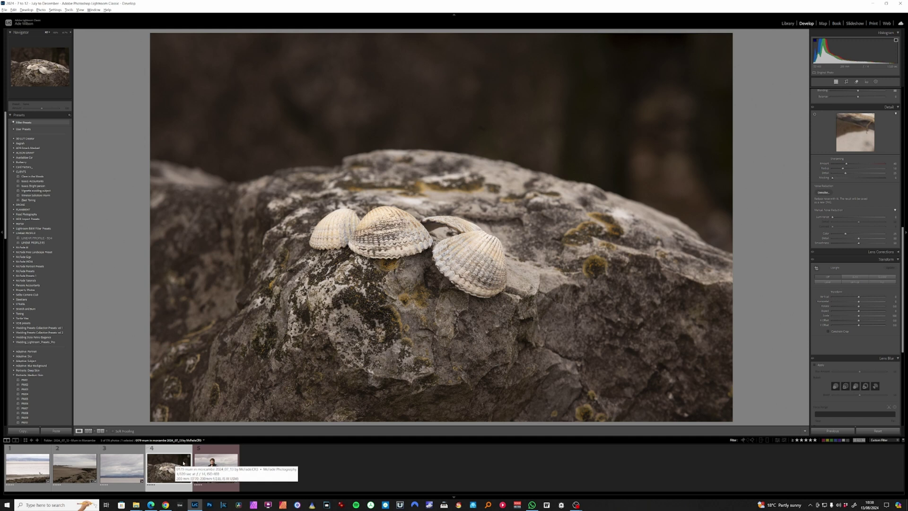
{"action": "left_click", "coordinate": [219, 464]}
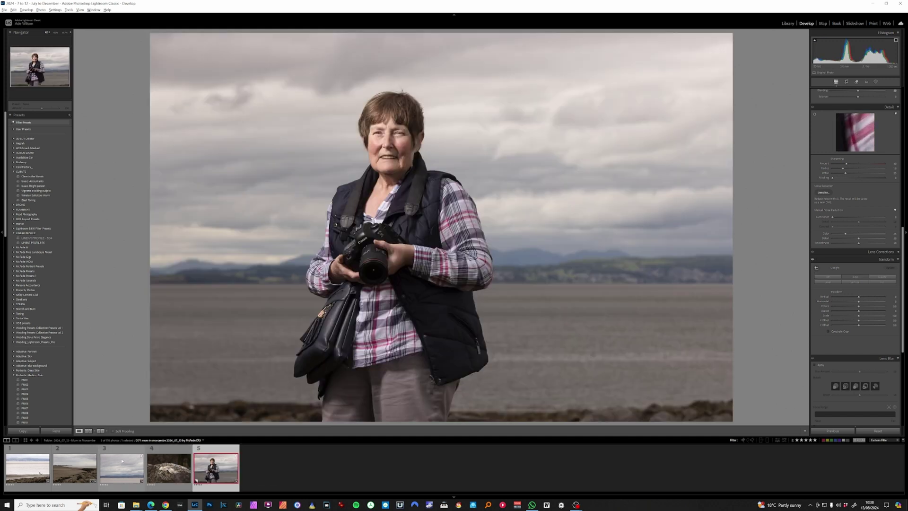
{"action": "left_click", "coordinate": [120, 466]}
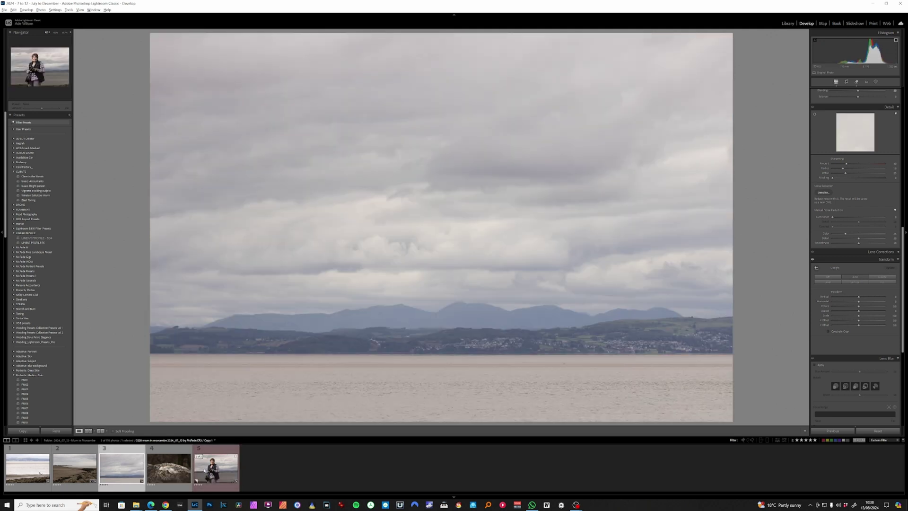
{"action": "left_click", "coordinate": [216, 471]}
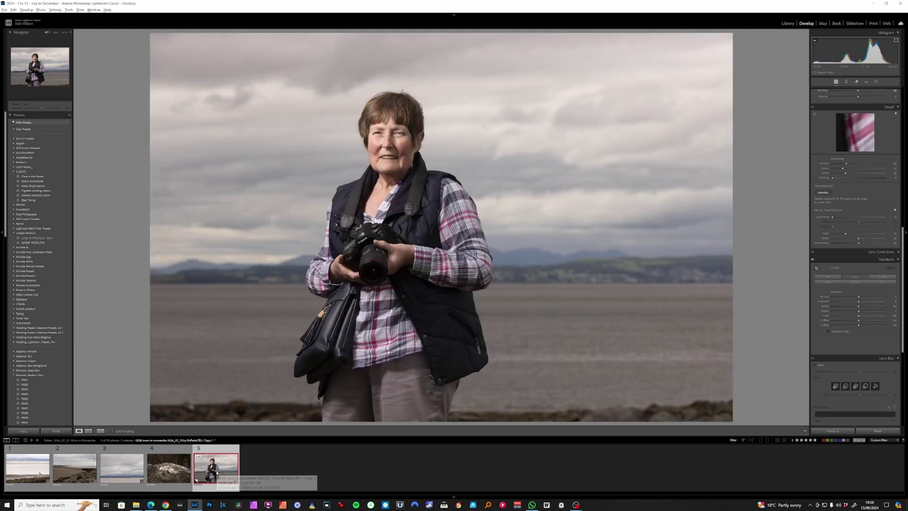
{"action": "left_click", "coordinate": [175, 474]}
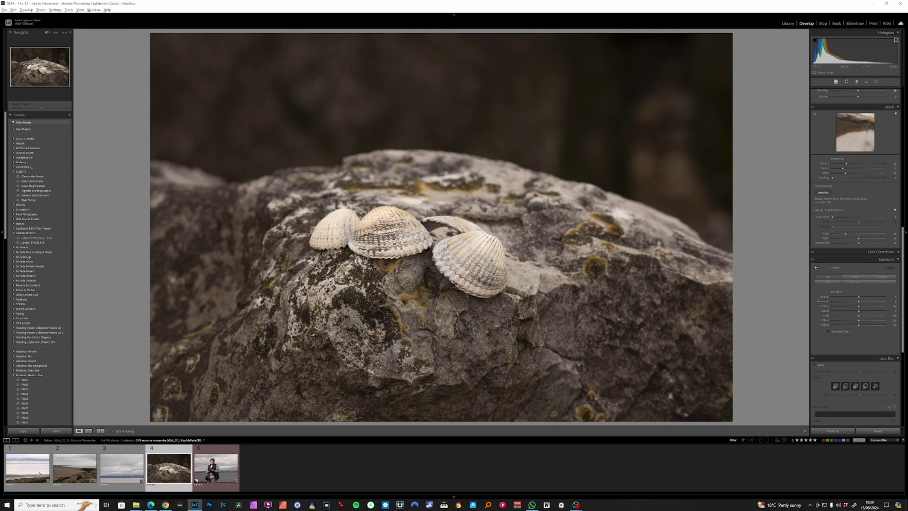
- Check the external editing settings in the Lightroom preferences, including the additional external editor's format, and close them
{"action": "left_click", "coordinate": [13, 9]}
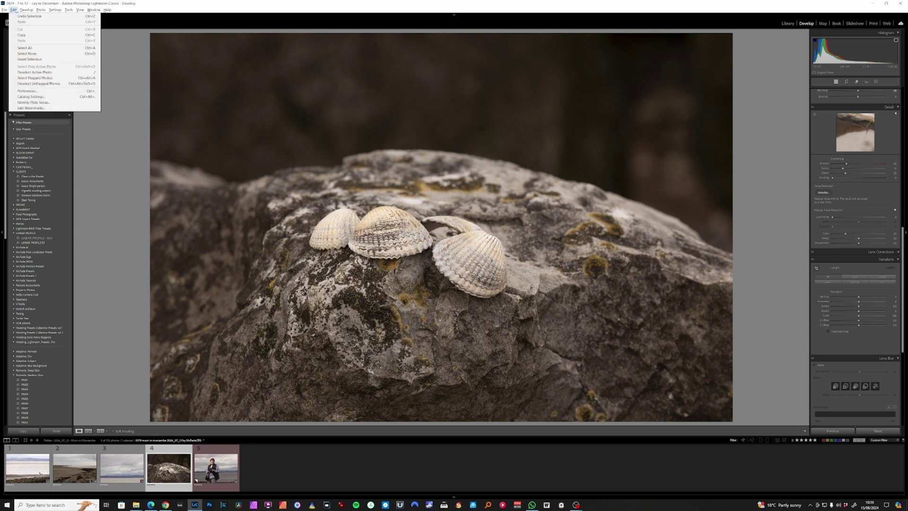
{"action": "left_click", "coordinate": [74, 92]}
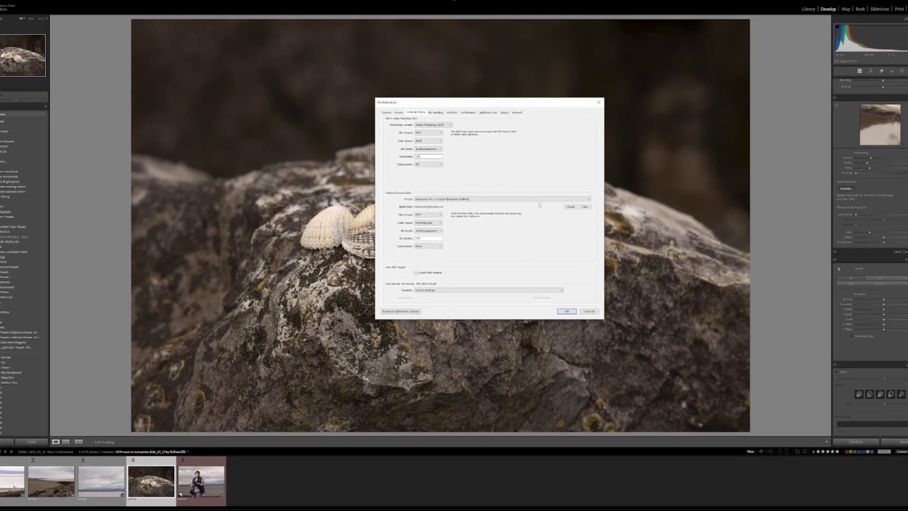
{"action": "left_click", "coordinate": [560, 308]}
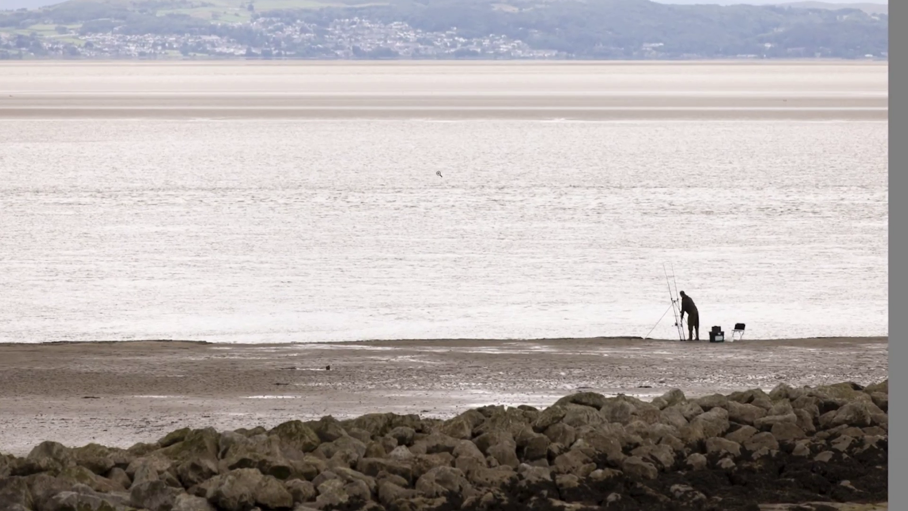
{"action": "right_click", "coordinate": [432, 200]}
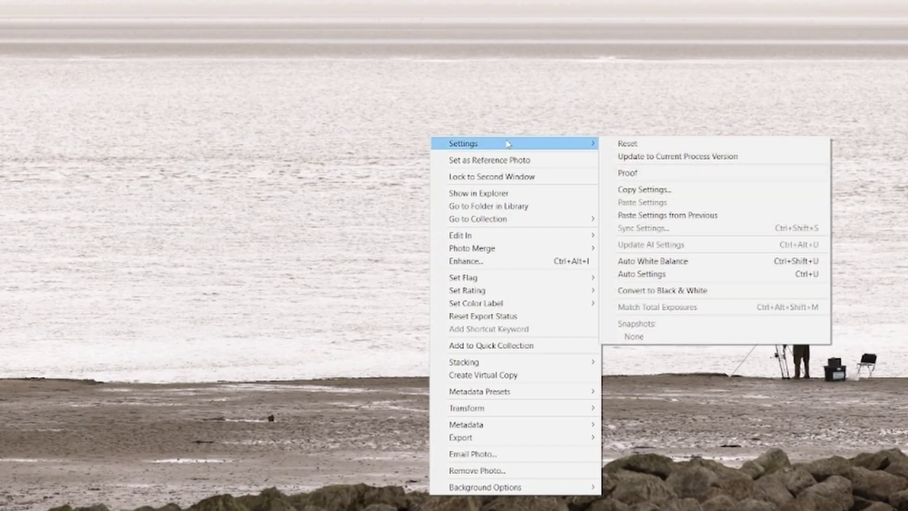
{"action": "mouse_move", "coordinate": [576, 241]}
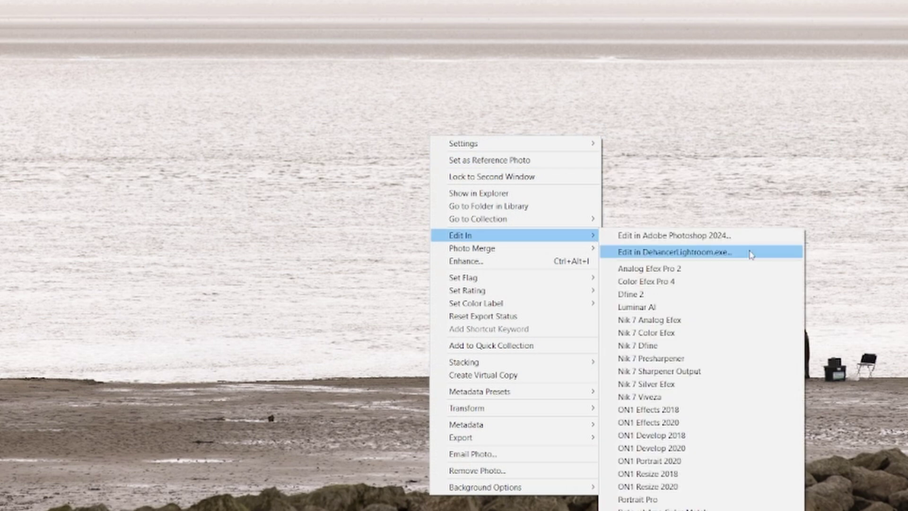
{"action": "left_click", "coordinate": [674, 236]}
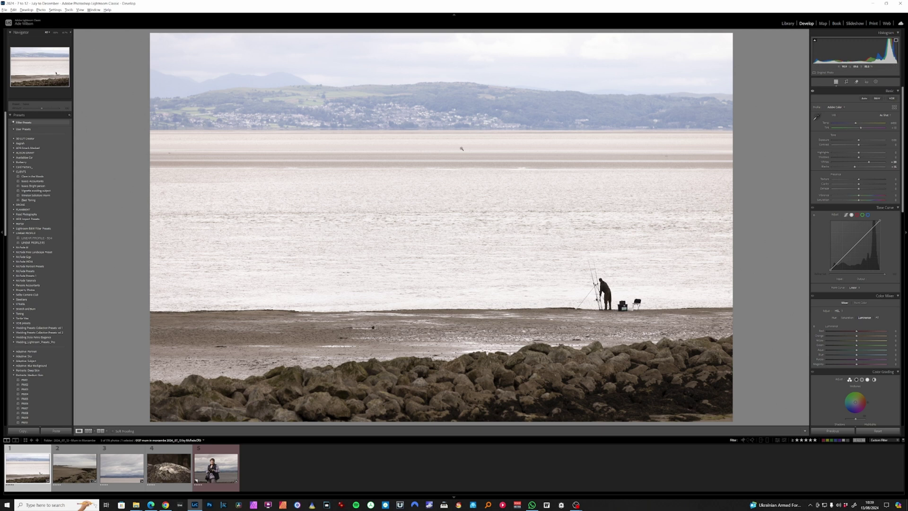
- Open the photo of the fisherman on the shore in DehancerLightroom.exe as a copy with Lightroom adjustments
{"action": "right_click", "coordinate": [464, 153]}
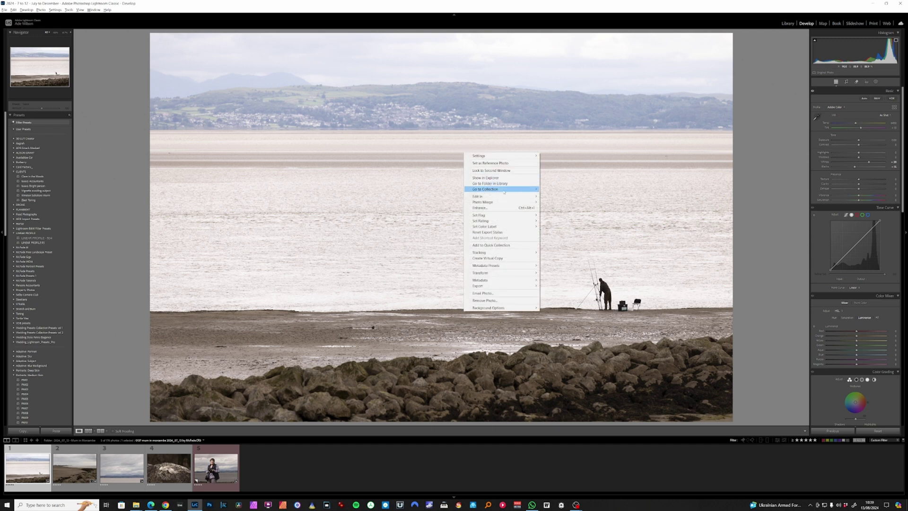
{"action": "mouse_move", "coordinate": [520, 195]}
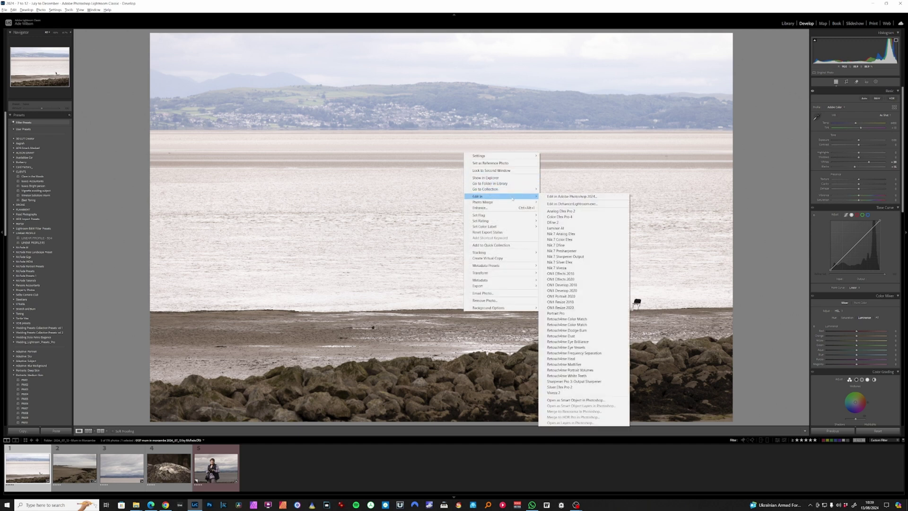
{"action": "left_click", "coordinate": [564, 204]}
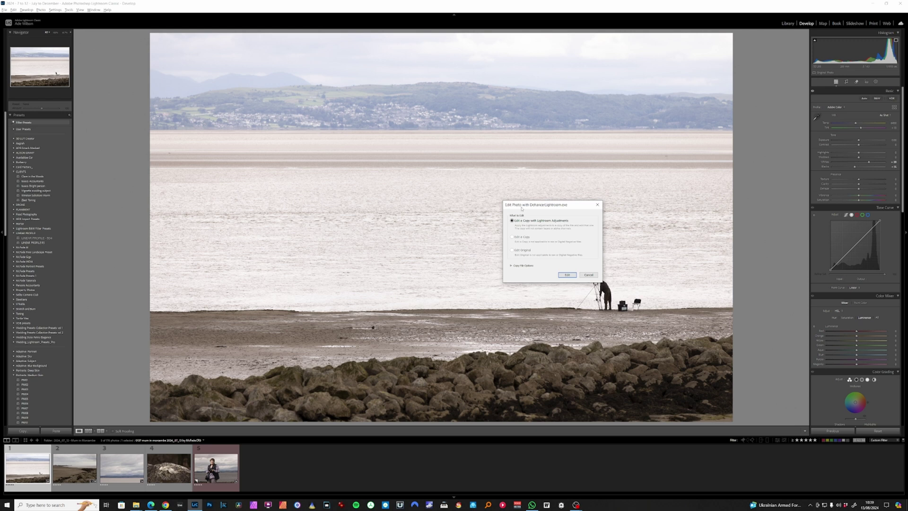
{"action": "left_click_drag", "start_coordinate": [522, 208], "coordinate": [435, 177]}
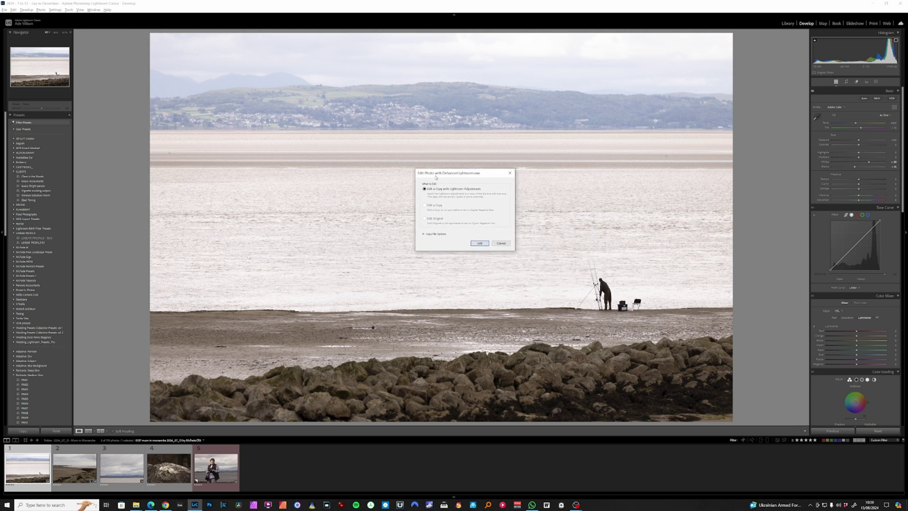
{"action": "left_click", "coordinate": [480, 243]}
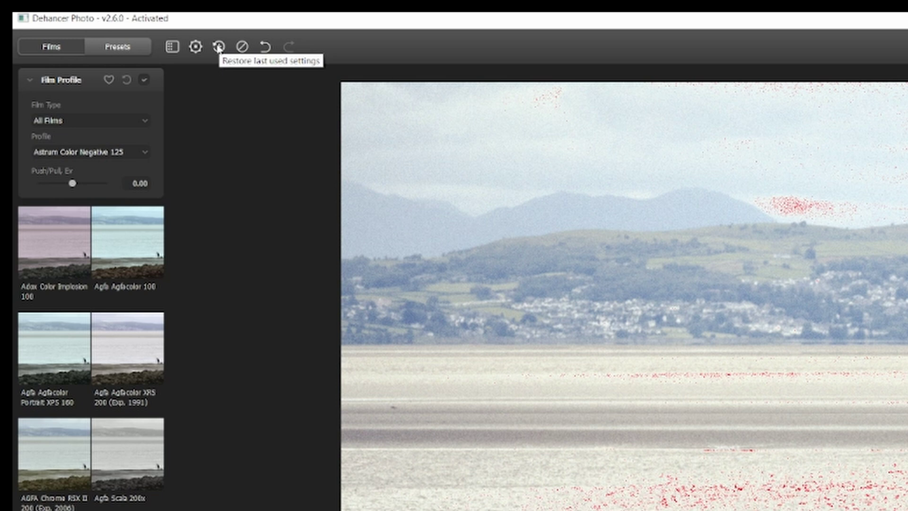
- Reset all Dehancer tools so that no film profile or other effect is applied to the photo
{"action": "left_click", "coordinate": [241, 46]}
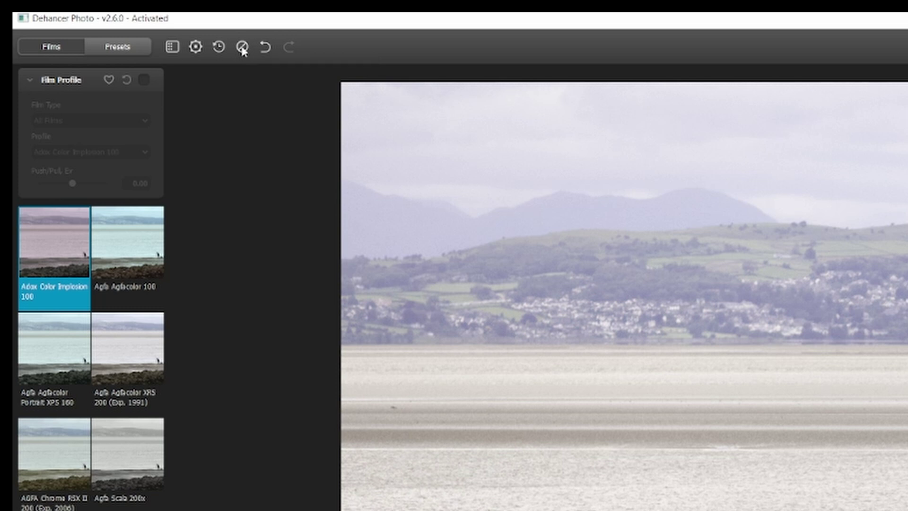
{"action": "left_click", "coordinate": [241, 46]}
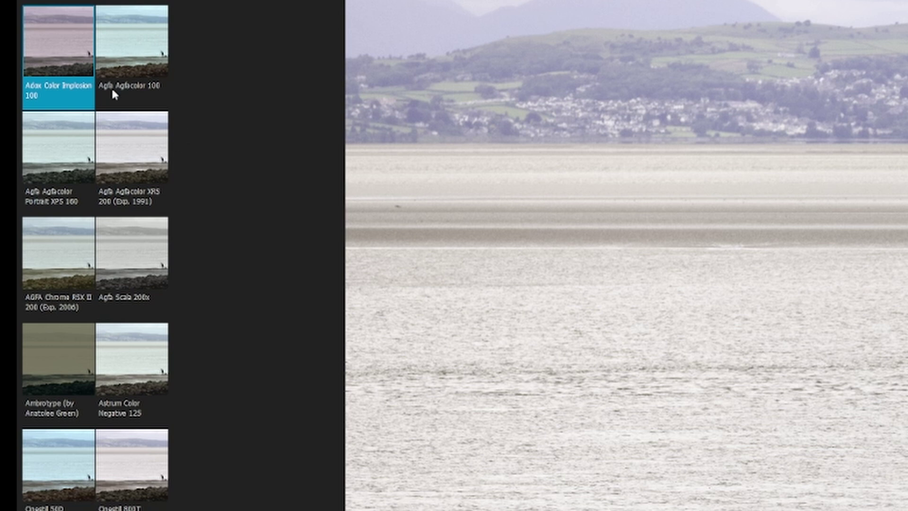
- Browse through the film profiles and select Konica Centuria 100 DNP
{"action": "scroll", "coordinate": [117, 179], "scroll_direction": "down", "scroll_amount": 5}
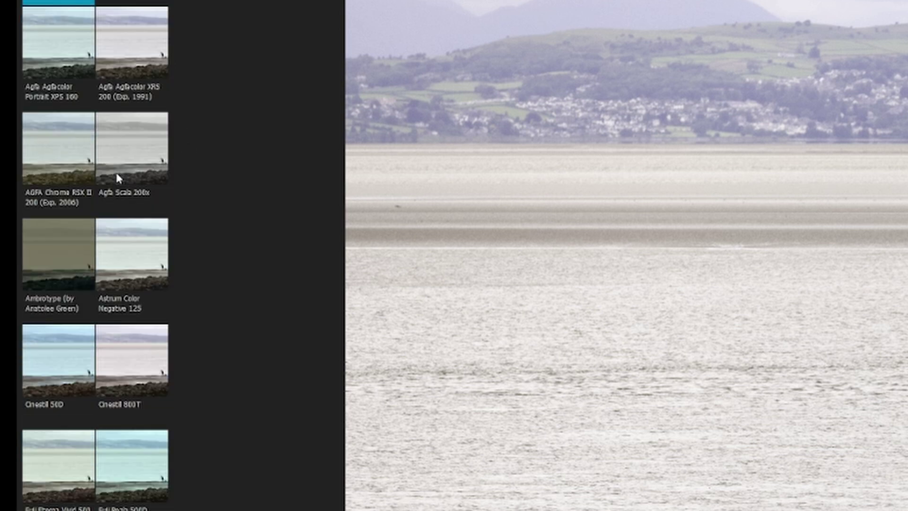
{"action": "scroll", "coordinate": [119, 178], "scroll_direction": "down", "scroll_amount": 20}
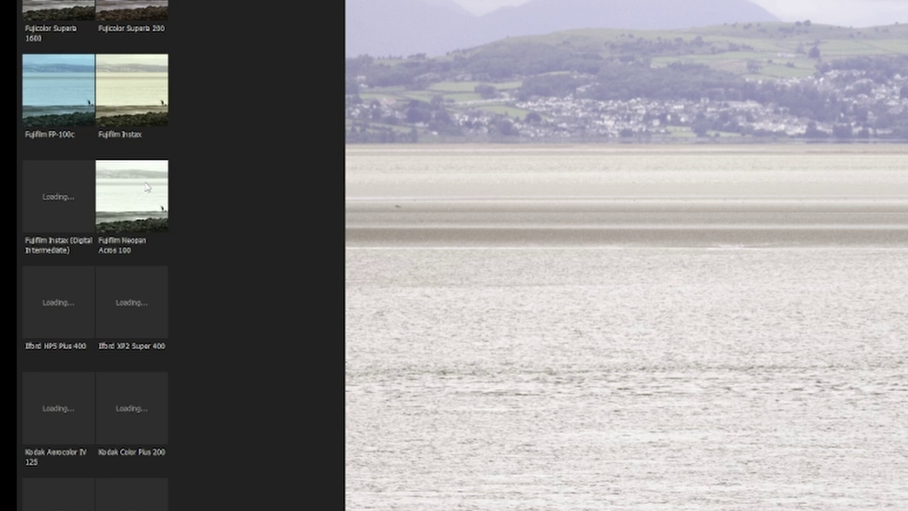
{"action": "scroll", "coordinate": [153, 189], "scroll_direction": "down", "scroll_amount": 10}
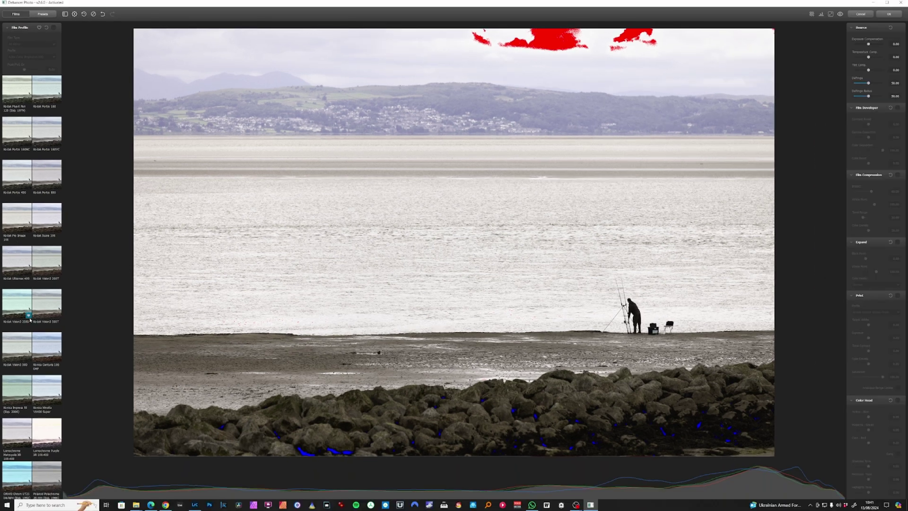
{"action": "left_click", "coordinate": [44, 358]}
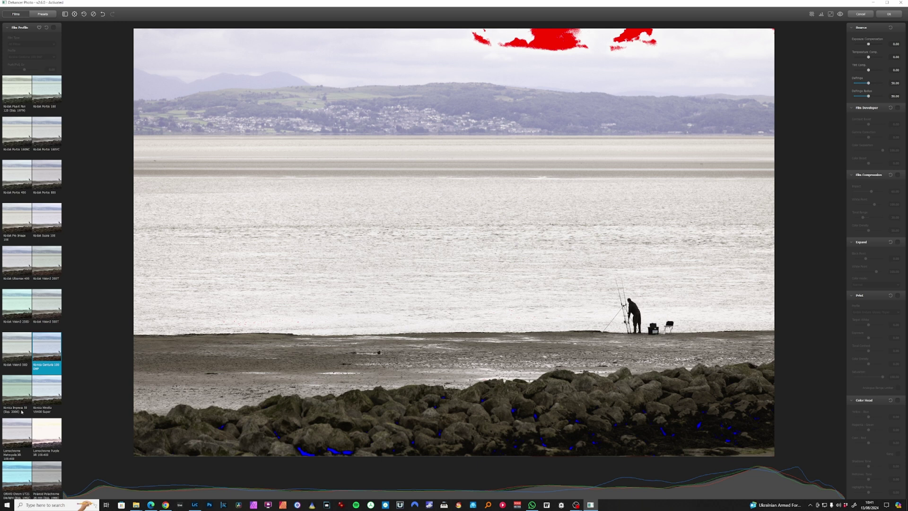
- Select the ORWO Chrom UT21 Daylight film profile and enable Film Profile, comparing the photo with and without it
{"action": "scroll", "coordinate": [27, 383], "scroll_direction": "up", "scroll_amount": 1}
{"action": "scroll", "coordinate": [28, 453], "scroll_direction": "down", "scroll_amount": 1}
{"action": "left_click", "coordinate": [20, 470]}
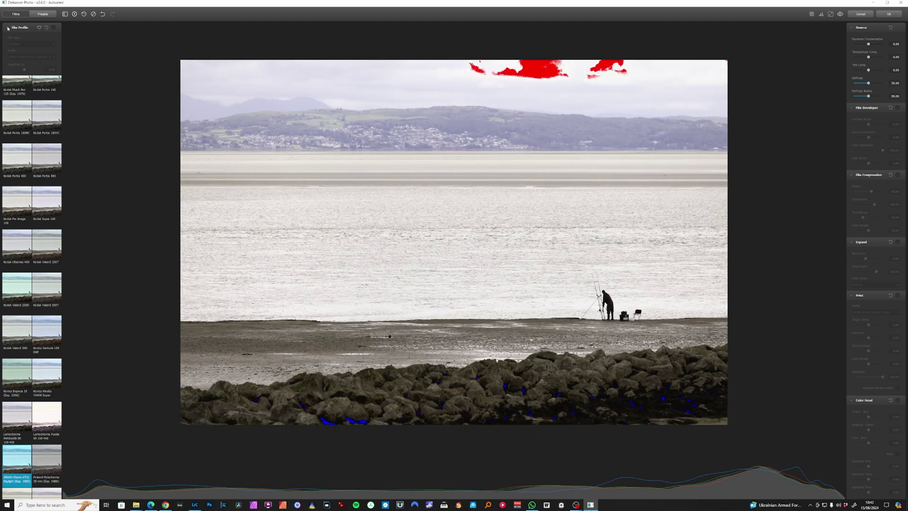
{"action": "left_click", "coordinate": [8, 28]}
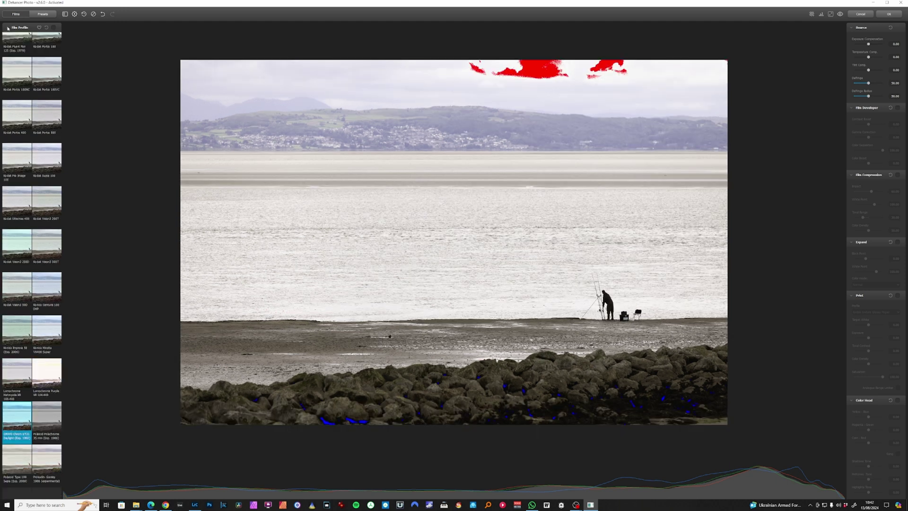
{"action": "left_click", "coordinate": [8, 29]}
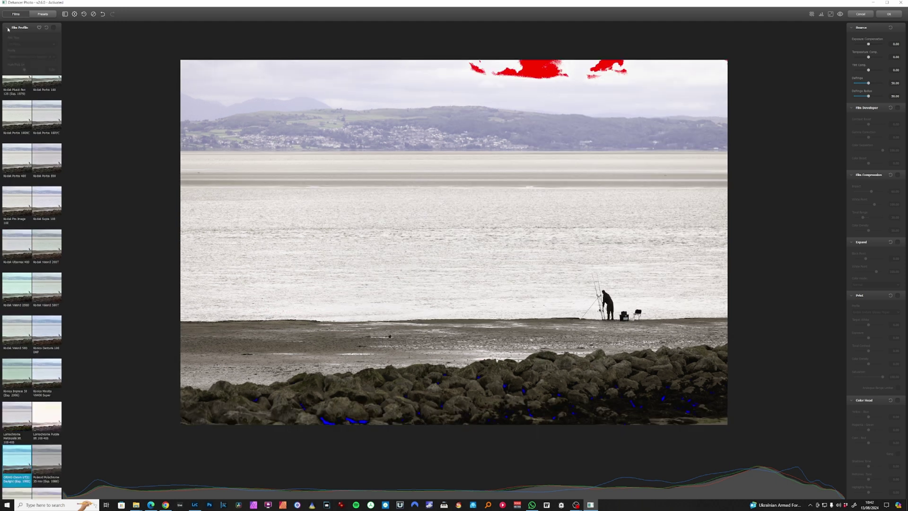
{"action": "left_click", "coordinate": [54, 28]}
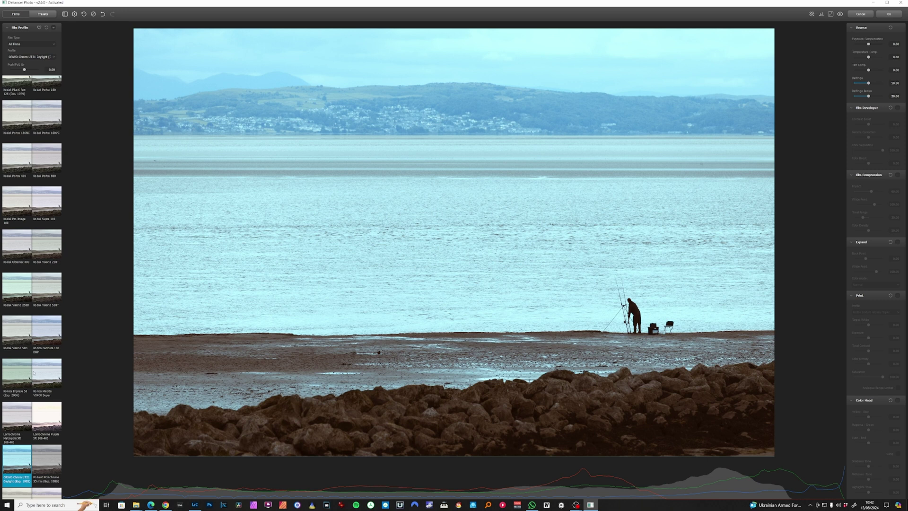
{"action": "left_click", "coordinate": [53, 28]}
{"action": "left_click", "coordinate": [53, 28]}
- Try the Rollei Ortho 25 film profile on the photo and replace it with Svema Type-42 (Exp. 1991)
{"action": "scroll", "coordinate": [20, 226], "scroll_direction": "down", "scroll_amount": 3}
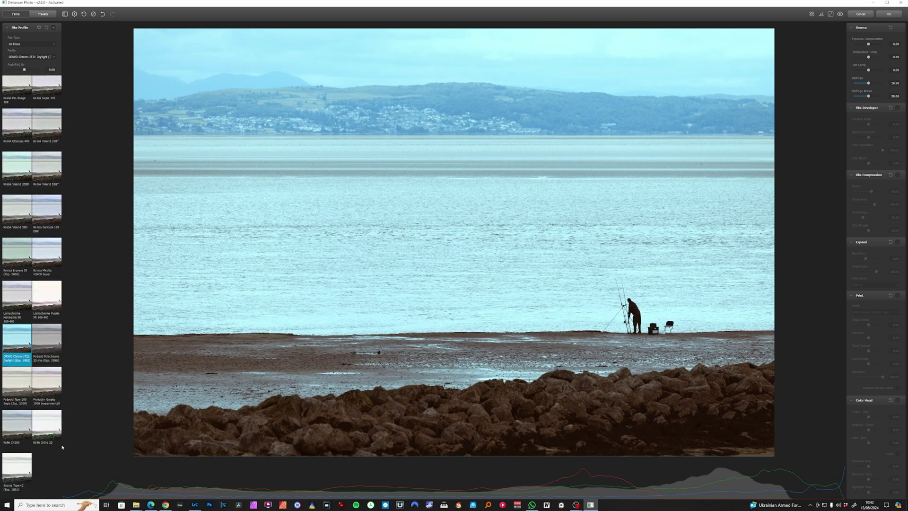
{"action": "left_click", "coordinate": [49, 431]}
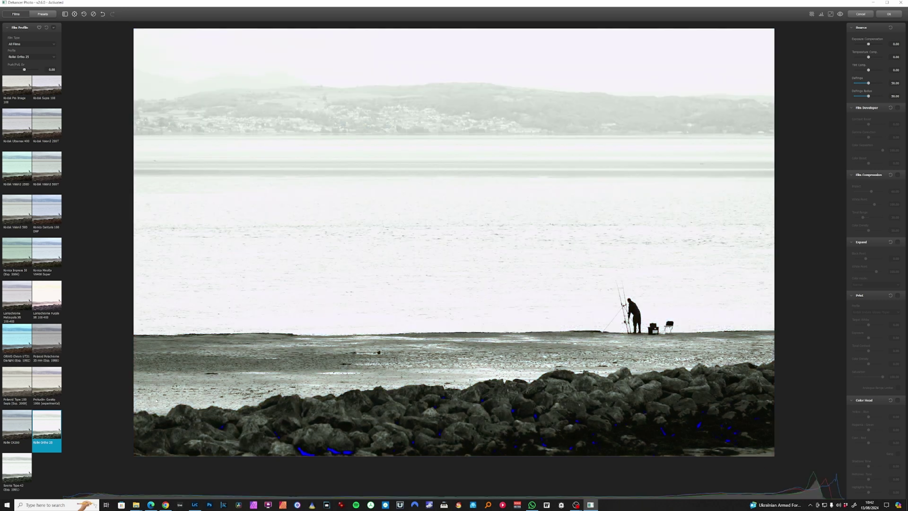
{"action": "left_click", "coordinate": [12, 469]}
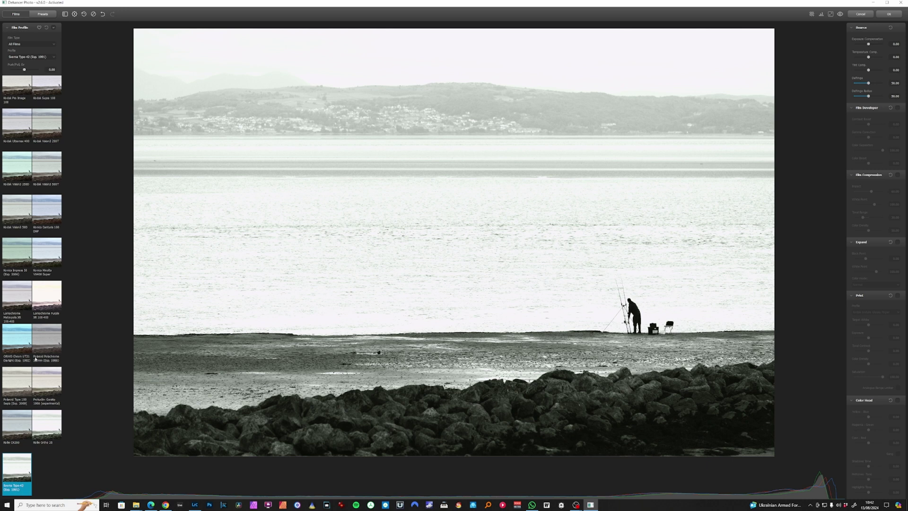
{"action": "scroll", "coordinate": [50, 314], "scroll_direction": "up", "scroll_amount": 1}
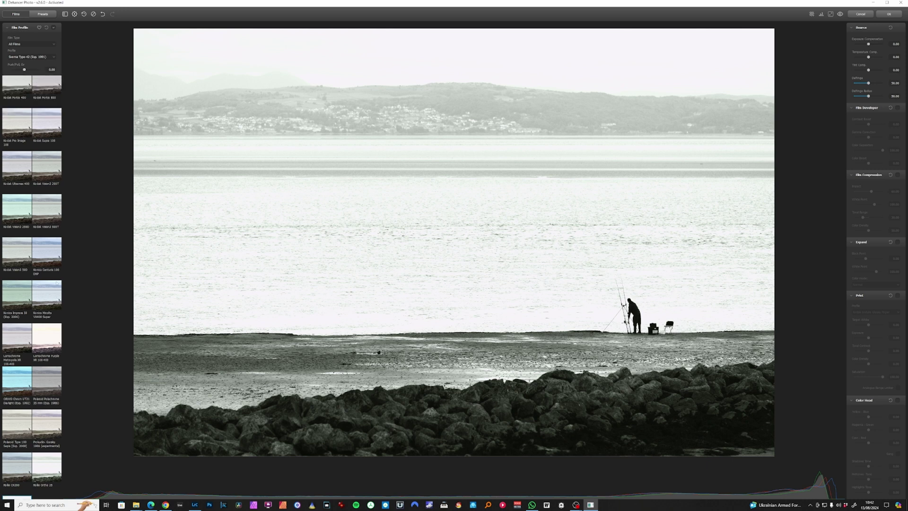
- Try the Kodak Vision3 200T film profile on the photo and replace it with Konica Centuria 100 DNP
{"action": "left_click", "coordinate": [46, 162]}
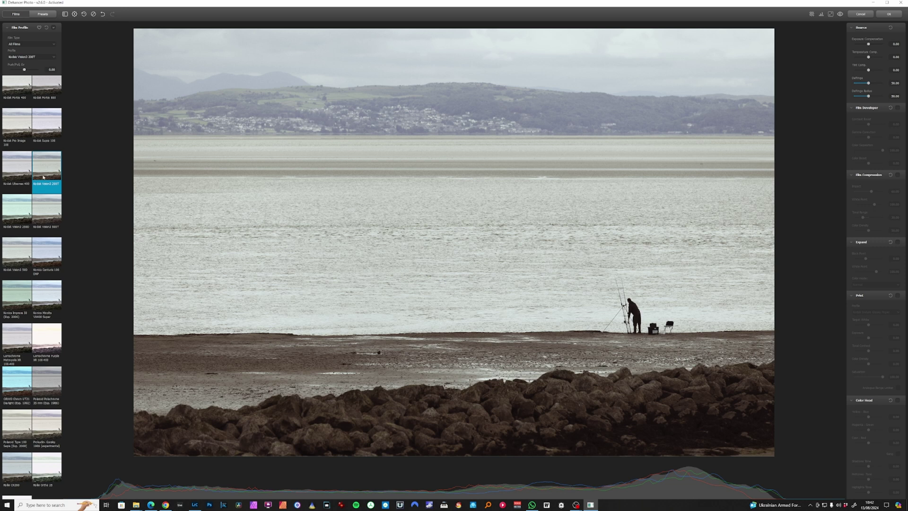
{"action": "scroll", "coordinate": [40, 174], "scroll_direction": "up", "scroll_amount": 1}
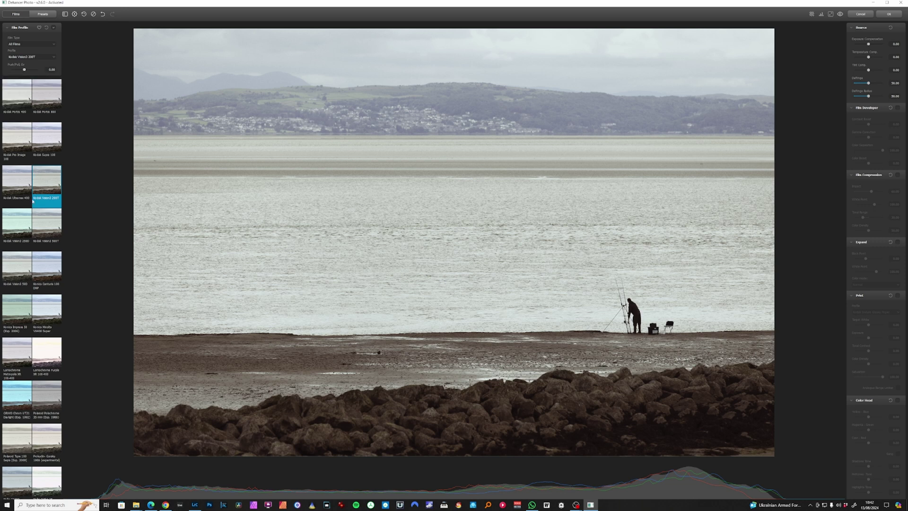
{"action": "scroll", "coordinate": [34, 241], "scroll_direction": "up", "scroll_amount": 5}
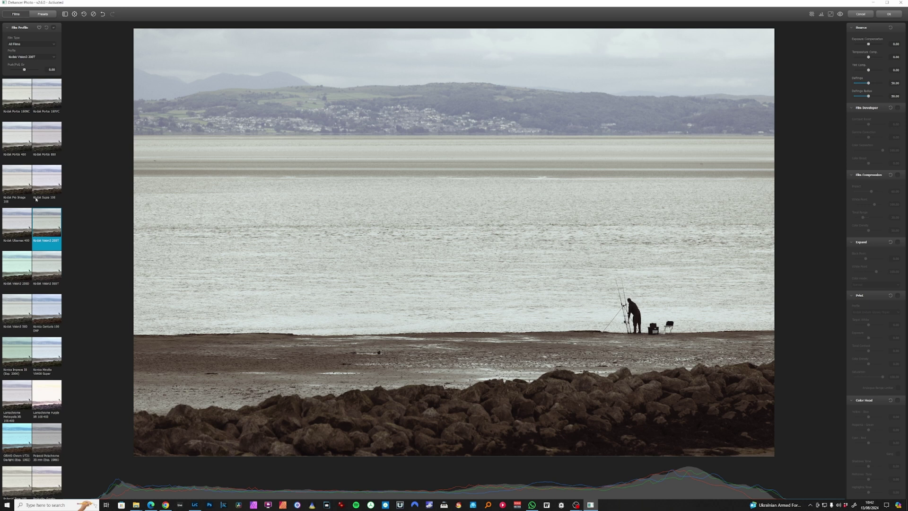
{"action": "scroll", "coordinate": [38, 182], "scroll_direction": "up", "scroll_amount": 2}
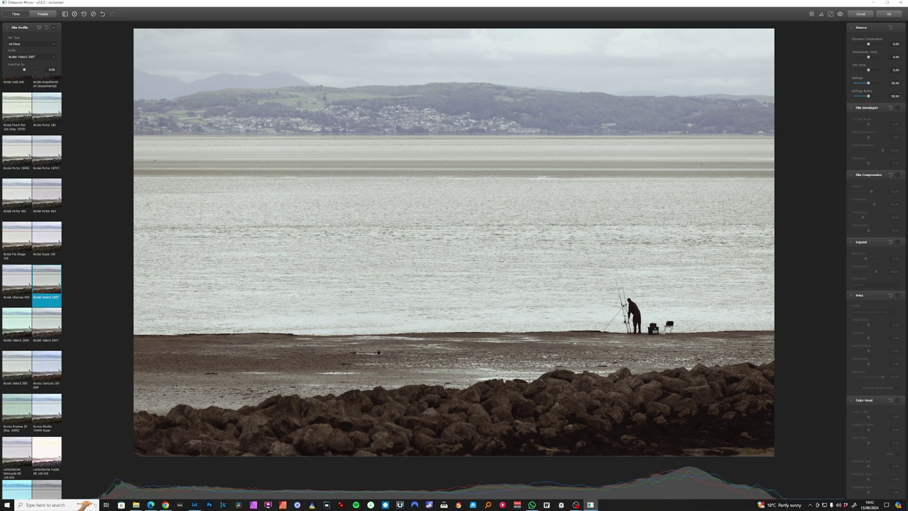
{"action": "left_click", "coordinate": [52, 364]}
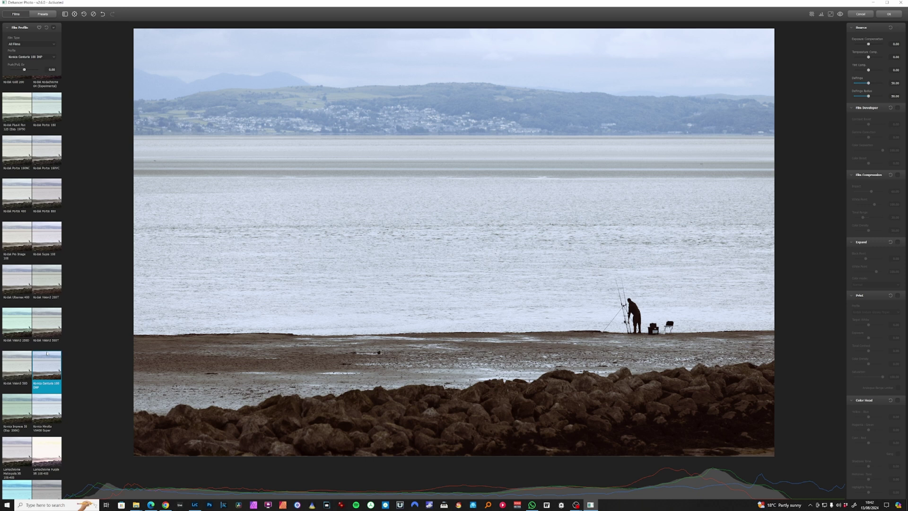
- Try the Kodak Ektar 25 film profile on the photo and switch to Kodak Ektachrome E100 (2017)
{"action": "scroll", "coordinate": [41, 340], "scroll_direction": "up", "scroll_amount": 4}
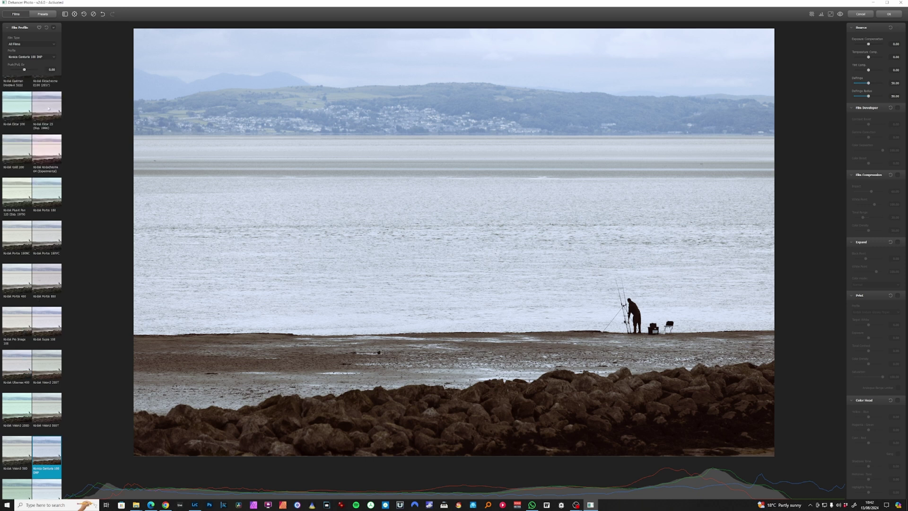
{"action": "left_click", "coordinate": [49, 108]}
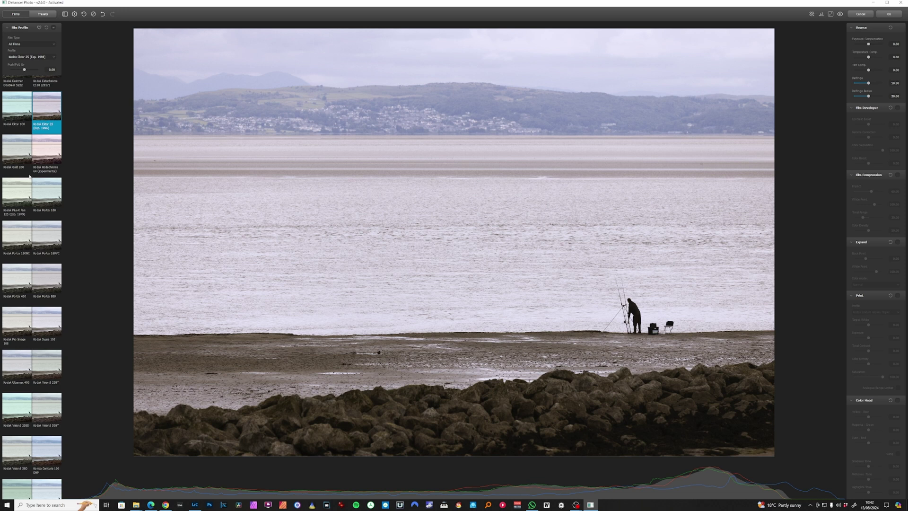
{"action": "scroll", "coordinate": [29, 176], "scroll_direction": "up", "scroll_amount": 1}
{"action": "scroll", "coordinate": [25, 176], "scroll_direction": "up", "scroll_amount": 2}
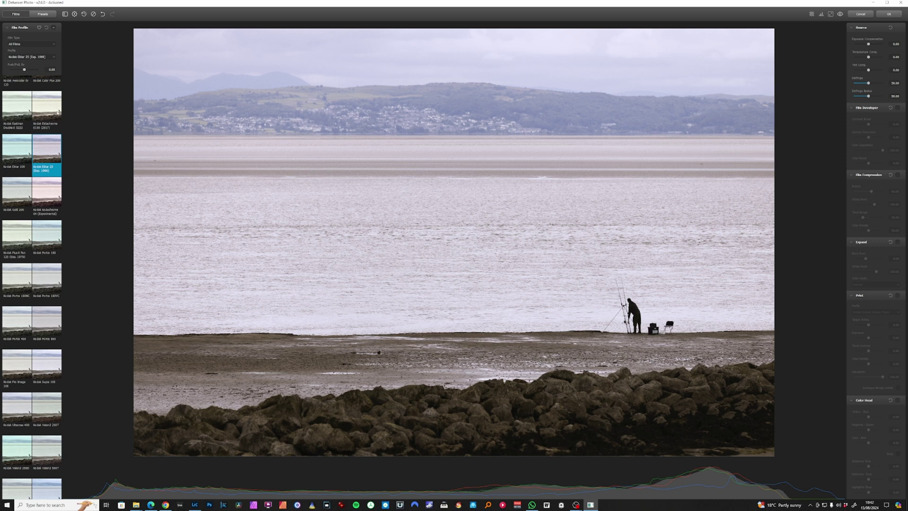
{"action": "left_click", "coordinate": [52, 111]}
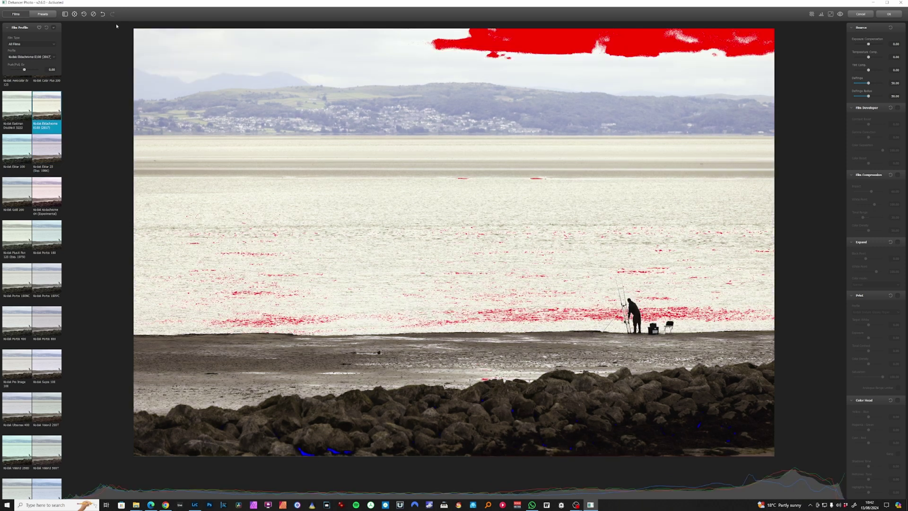
- Compare the black-and-white profiles Ilford XP2 Super 400, Ilford HP5 Plus 400 and Fujifilm Neopan Acros 100, returning to XP2 Super 400
{"action": "scroll", "coordinate": [57, 106], "scroll_direction": "up", "scroll_amount": 6}
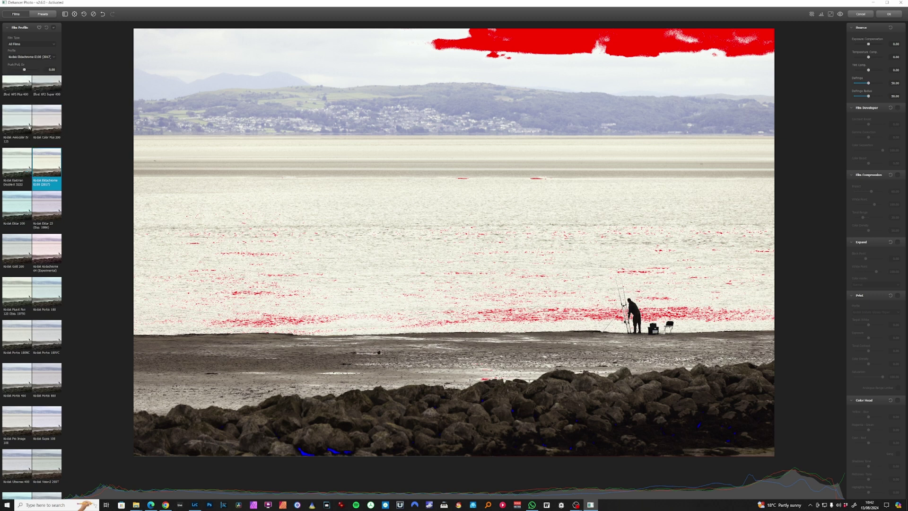
{"action": "left_click", "coordinate": [52, 97]}
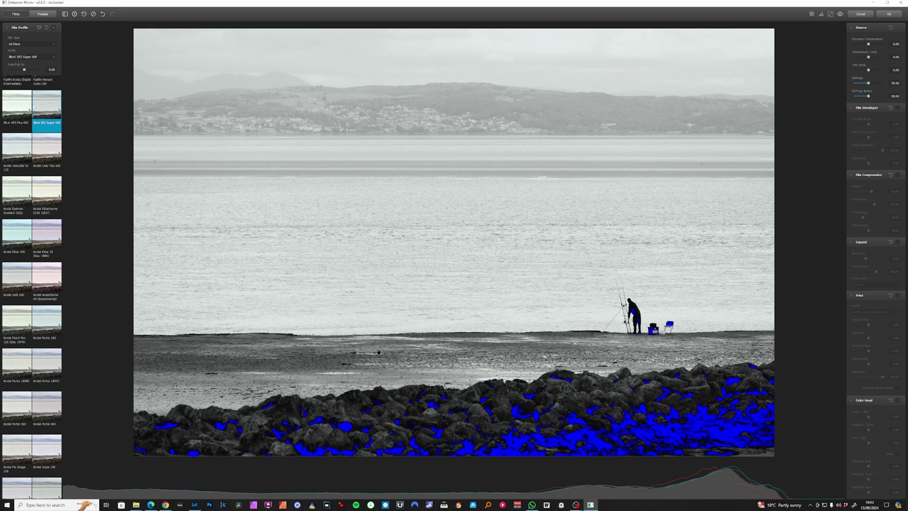
{"action": "scroll", "coordinate": [54, 127], "scroll_direction": "up", "scroll_amount": 2}
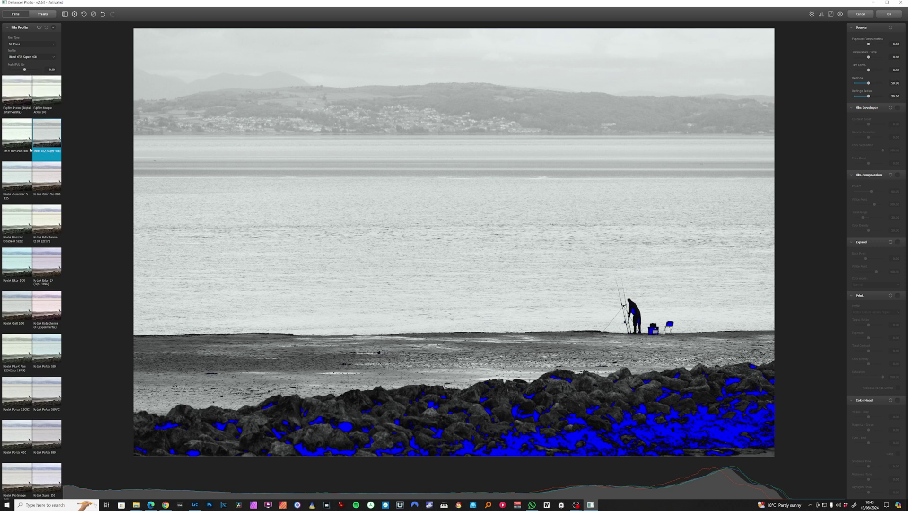
{"action": "left_click", "coordinate": [18, 137]}
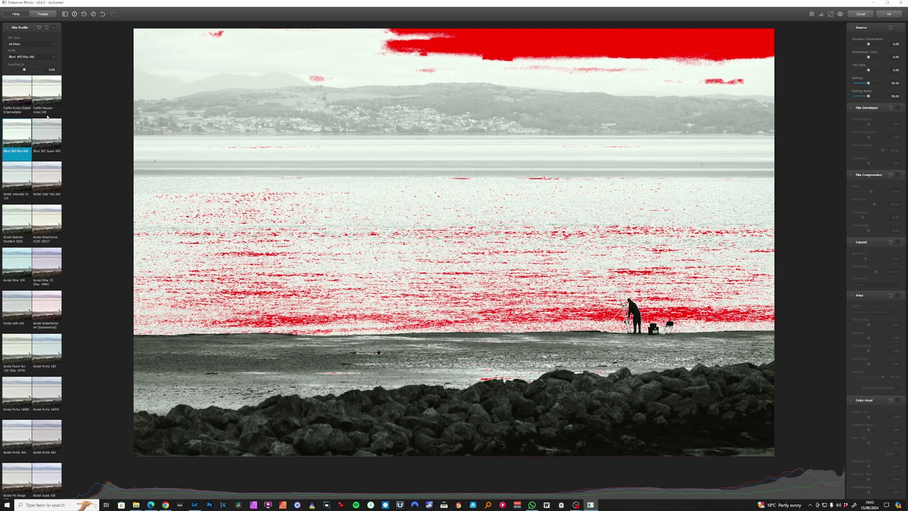
{"action": "left_click", "coordinate": [46, 101]}
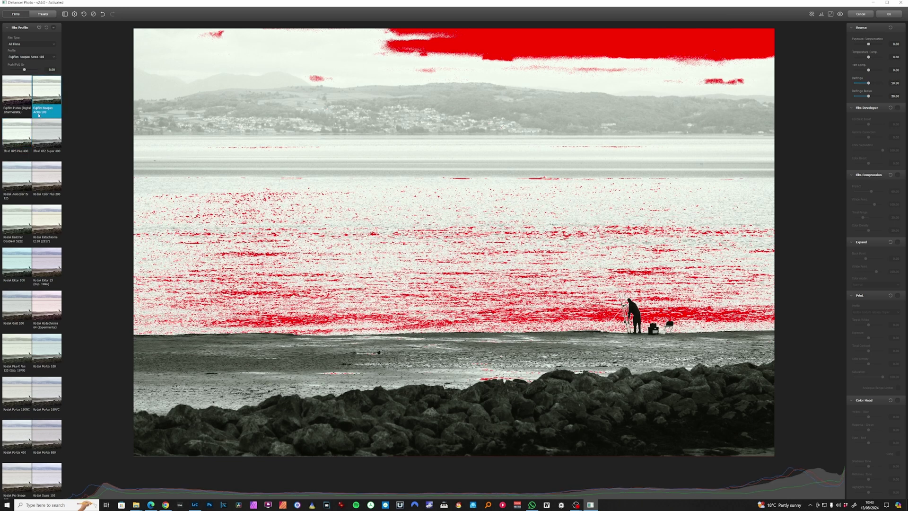
{"action": "left_click", "coordinate": [54, 137]}
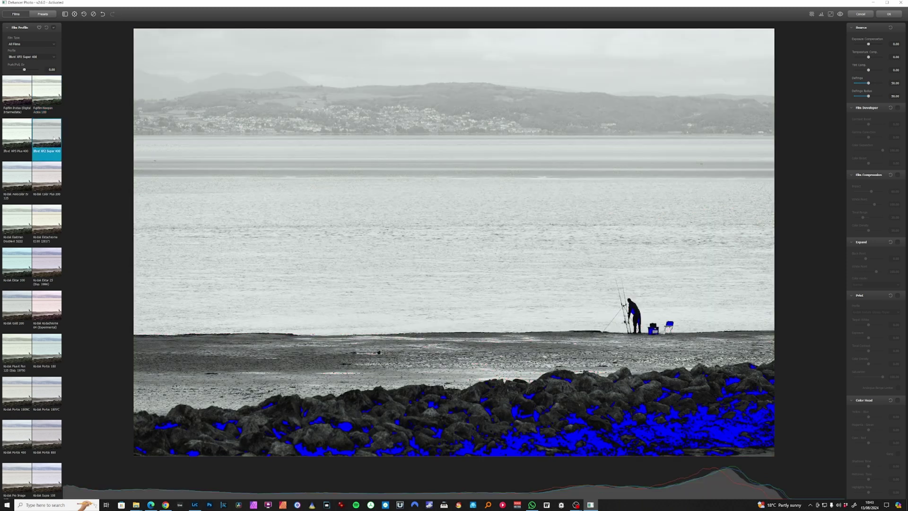
- Try the Kodak Eastman Double-X 5222, Kodak Aerocolor IV 125 and Fujifilm Neopan Acros 100 film profiles in turn
{"action": "left_click", "coordinate": [18, 220]}
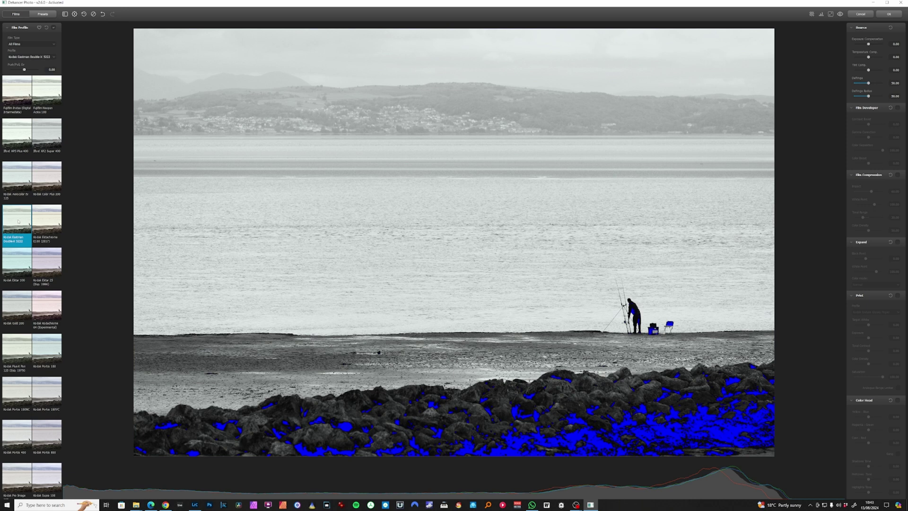
{"action": "left_click", "coordinate": [24, 173]}
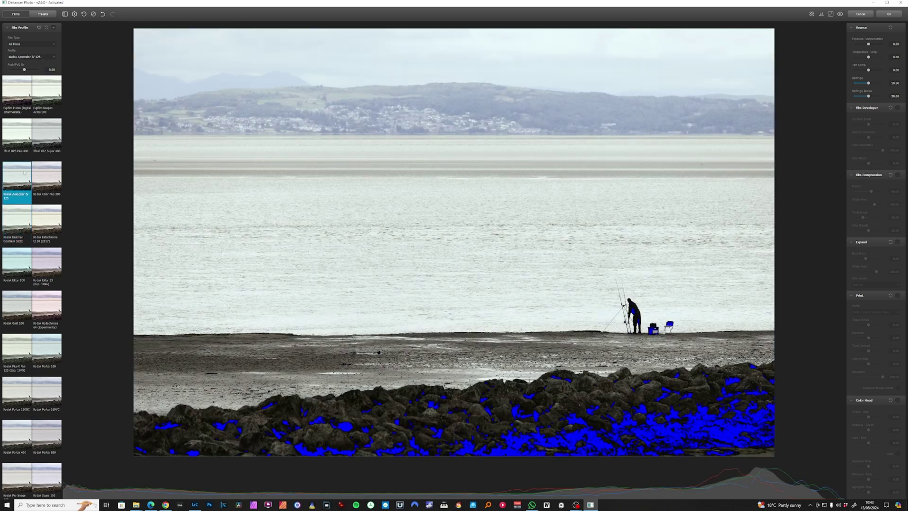
{"action": "scroll", "coordinate": [24, 145], "scroll_direction": "up", "scroll_amount": 3}
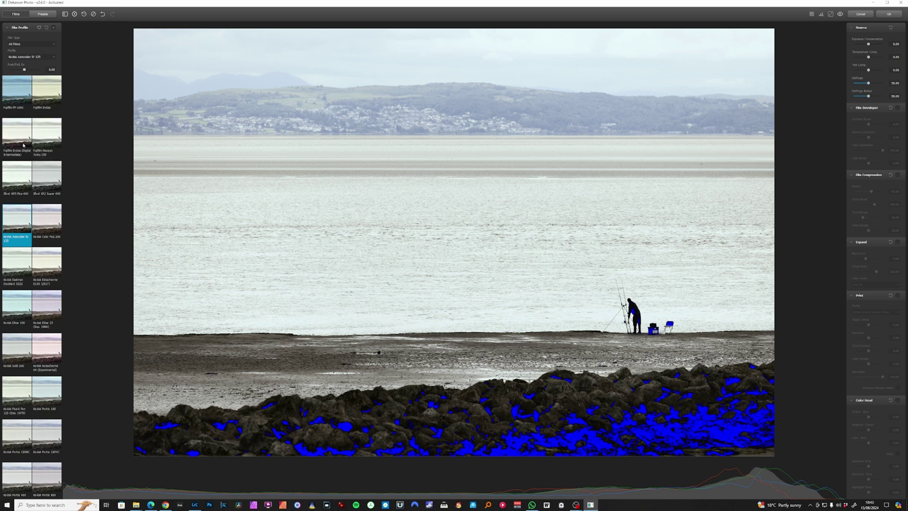
{"action": "left_click", "coordinate": [56, 137]}
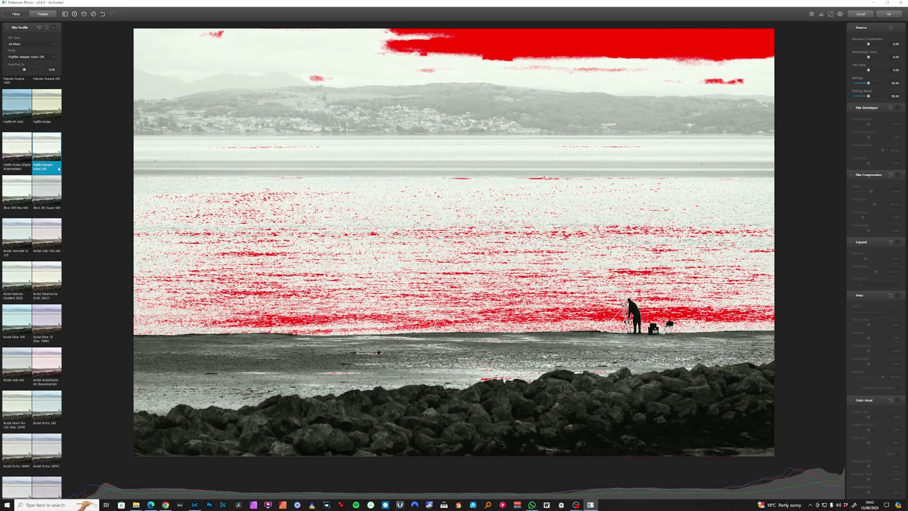
- Apply the Fujifilm Instax (Digital Intermediate) film profile and replace it with the plain Fujifilm Instax profile
{"action": "left_click", "coordinate": [19, 151]}
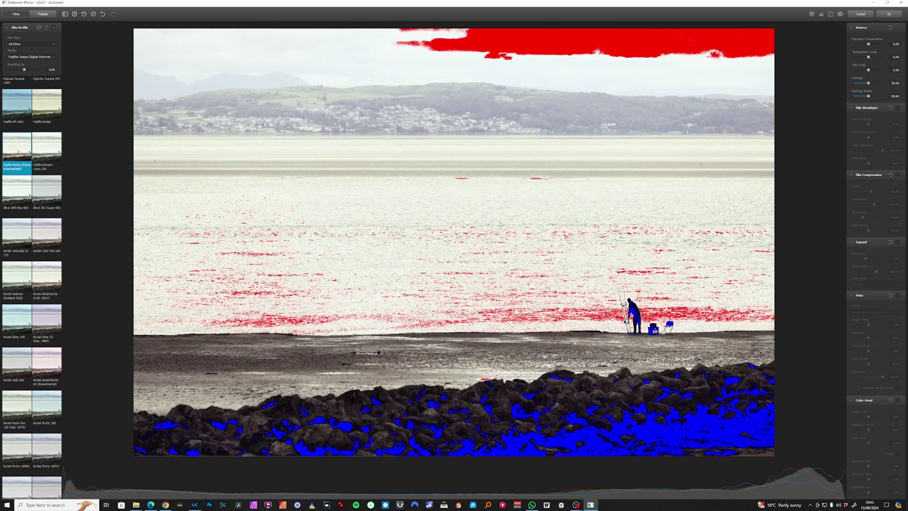
{"action": "scroll", "coordinate": [24, 146], "scroll_direction": "up", "scroll_amount": 2}
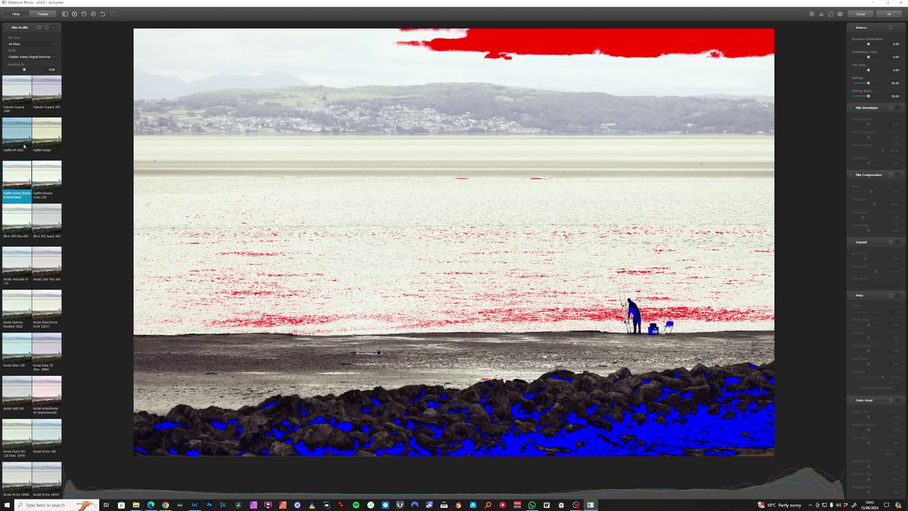
{"action": "left_click", "coordinate": [41, 130]}
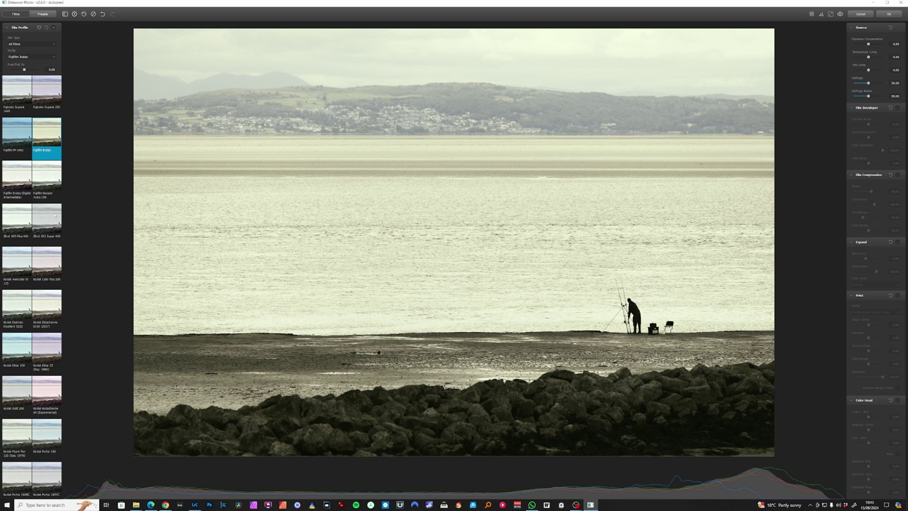
- Try the Fujicolor Print (Industrial) 100, Fujicolor Natura 1600 and Fujicolor C200 film profiles in turn on the photo
{"action": "scroll", "coordinate": [53, 209], "scroll_direction": "up", "scroll_amount": 4}
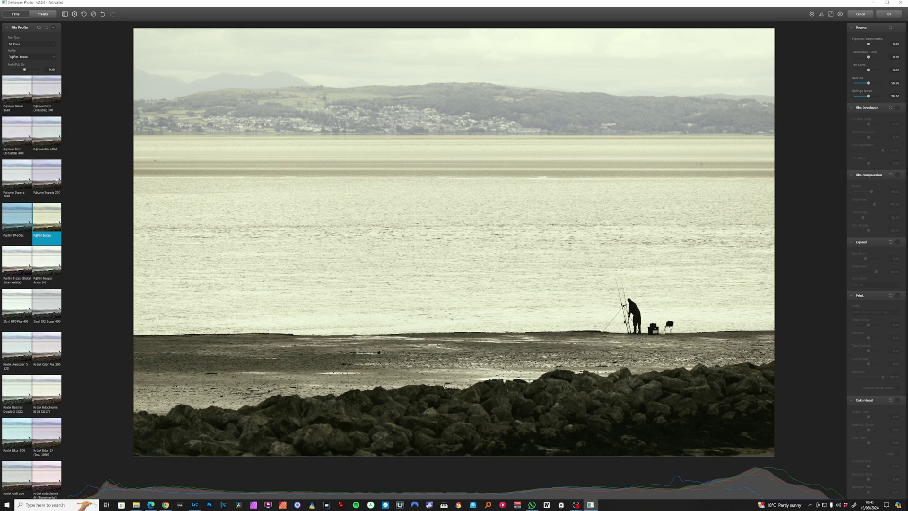
{"action": "left_click", "coordinate": [51, 118]}
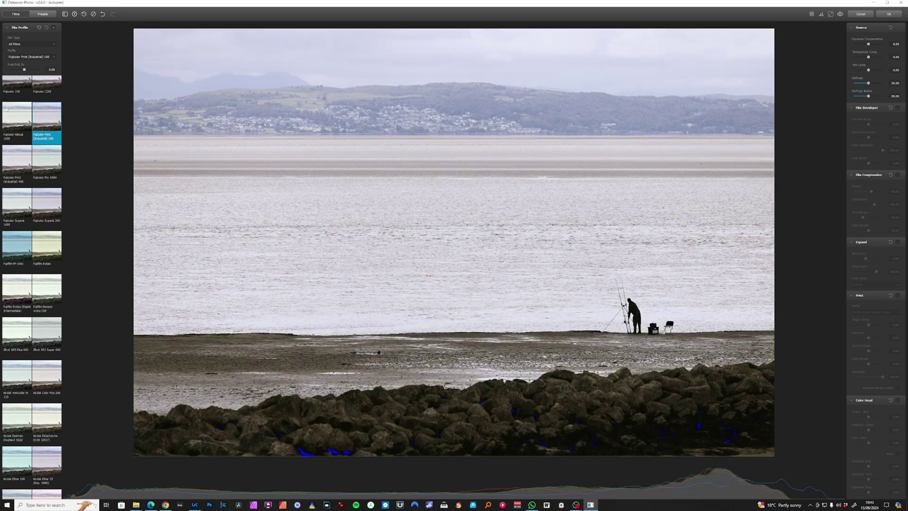
{"action": "left_click", "coordinate": [18, 118]}
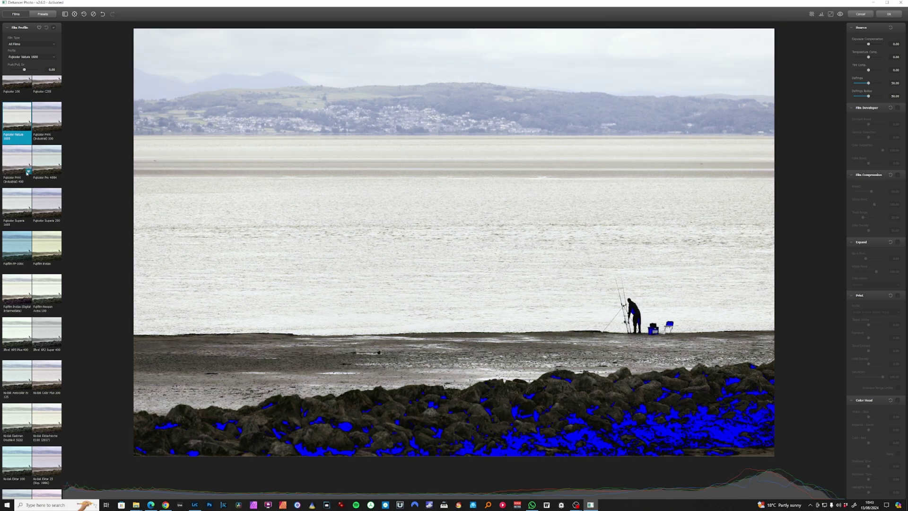
{"action": "scroll", "coordinate": [45, 99], "scroll_direction": "up", "scroll_amount": 2}
{"action": "left_click", "coordinate": [45, 99]}
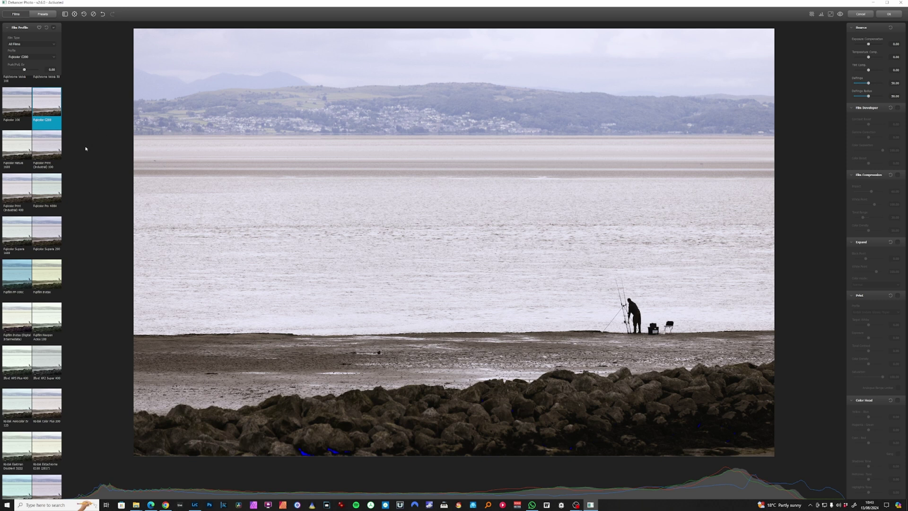
- Apply the Fujichrome Velvia 50 film profile to the photo
{"action": "scroll", "coordinate": [53, 145], "scroll_direction": "up", "scroll_amount": 3}
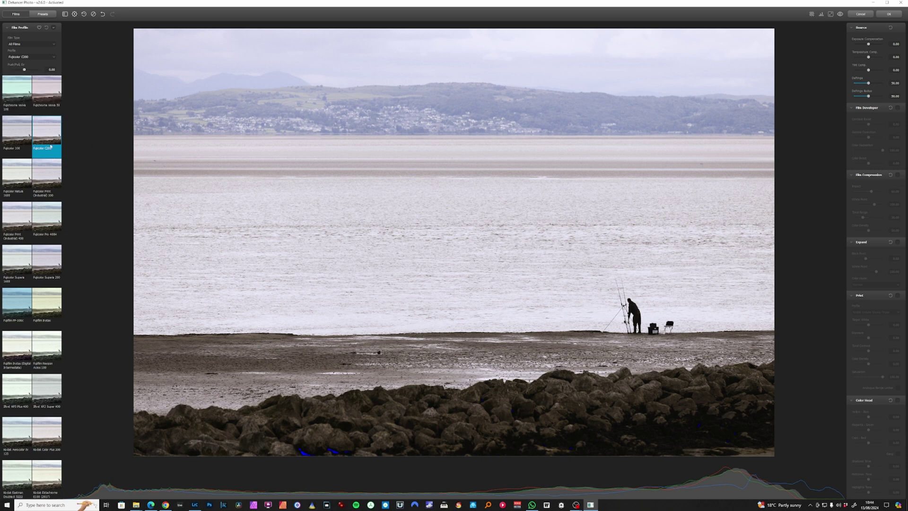
{"action": "scroll", "coordinate": [42, 123], "scroll_direction": "up", "scroll_amount": 3}
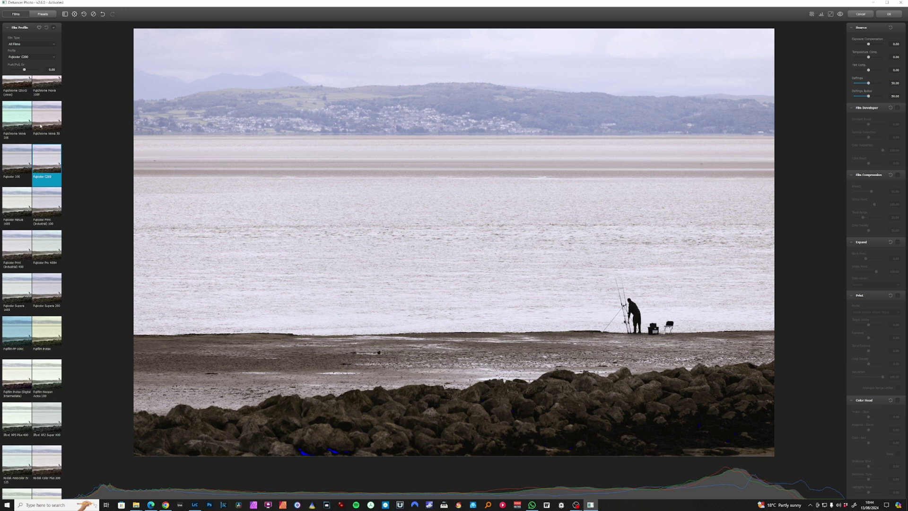
{"action": "left_click", "coordinate": [47, 140]}
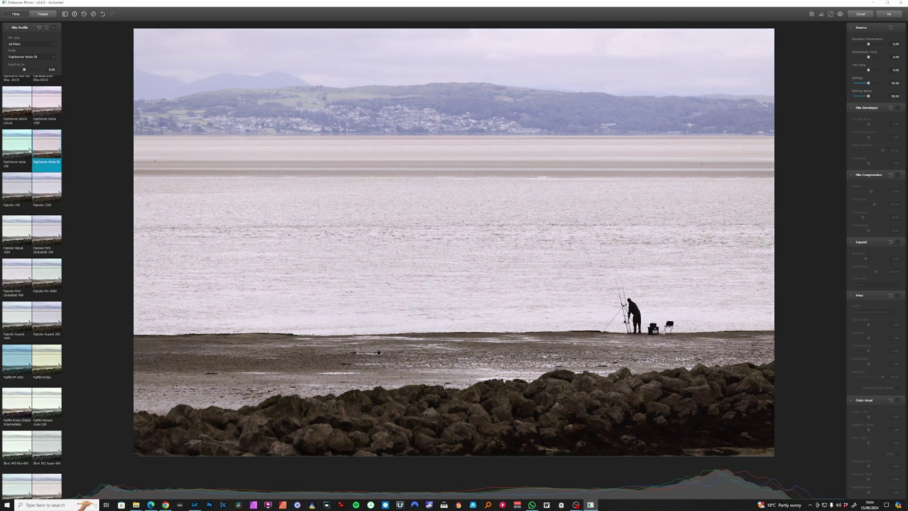
- Try the Fujifilm Neopan Acros 100 and Fujicolor Superia 200 film profiles, and select Fujicolor 100 for the photo
{"action": "scroll", "coordinate": [50, 144], "scroll_direction": "up", "scroll_amount": 2}
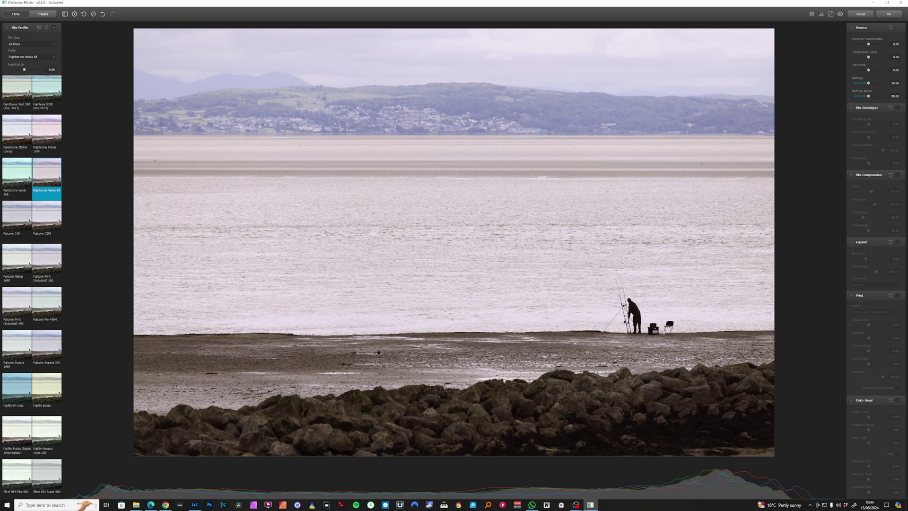
{"action": "scroll", "coordinate": [36, 208], "scroll_direction": "down", "scroll_amount": 1}
{"action": "scroll", "coordinate": [48, 248], "scroll_direction": "down", "scroll_amount": 1}
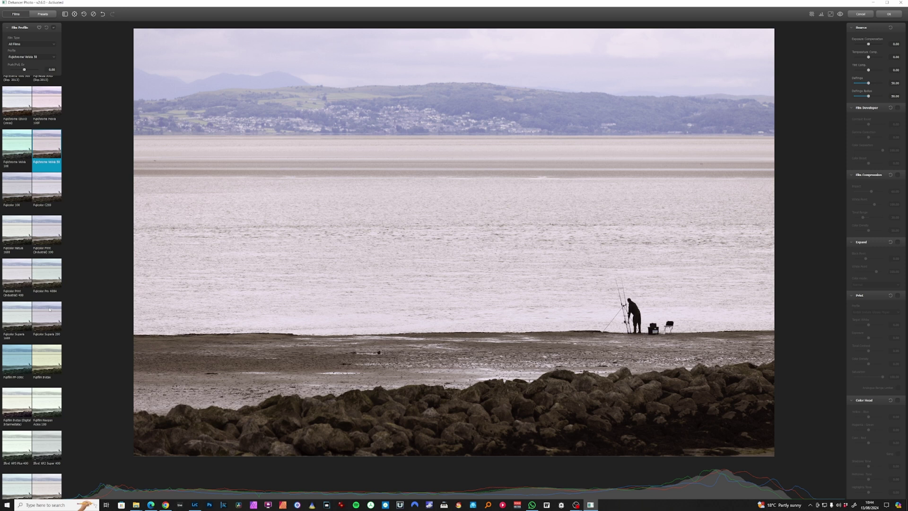
{"action": "scroll", "coordinate": [49, 309], "scroll_direction": "down", "scroll_amount": 3}
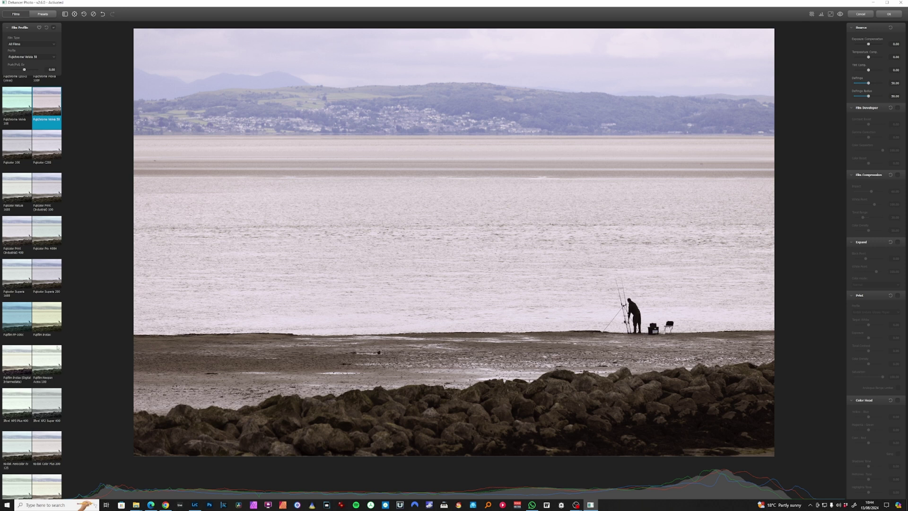
{"action": "left_click", "coordinate": [48, 359]}
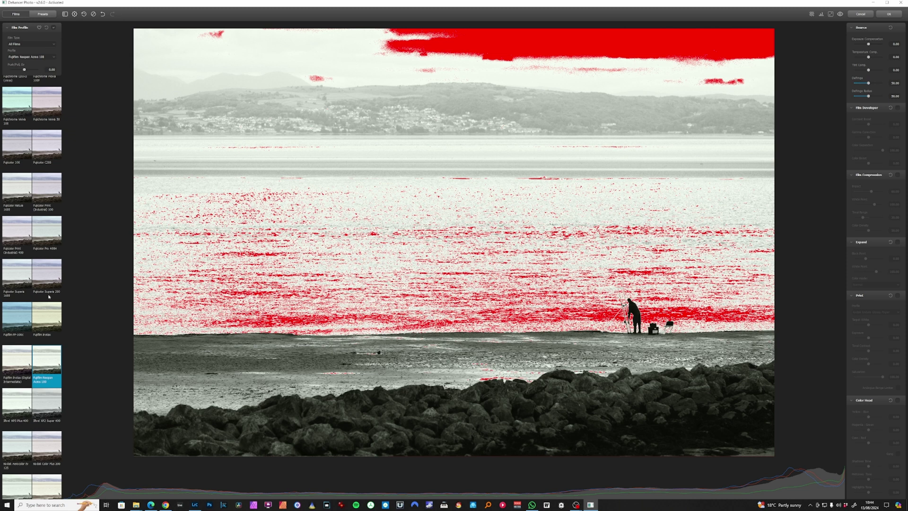
{"action": "left_click", "coordinate": [55, 273]}
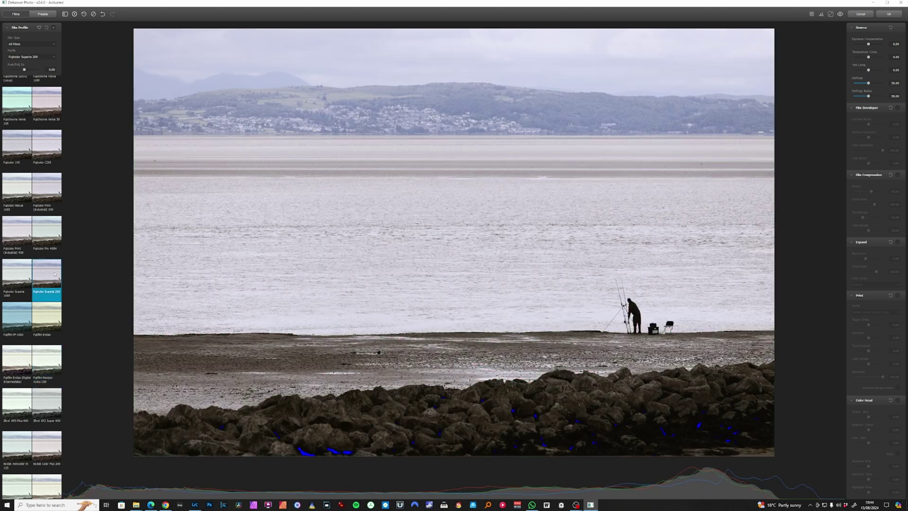
{"action": "left_click", "coordinate": [13, 139]}
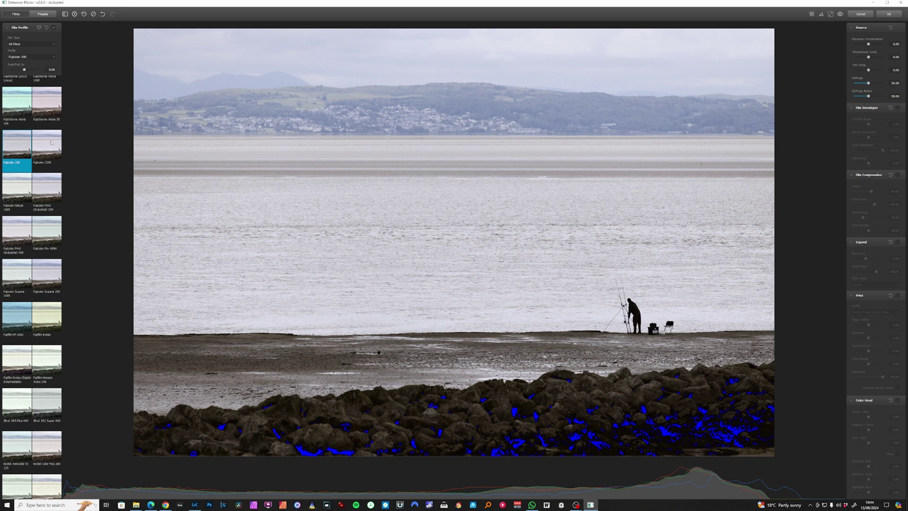
- Apply the Fujichrome Velvia 50 film profile and inspect the photo at closer magnifications
{"action": "left_click", "coordinate": [48, 103]}
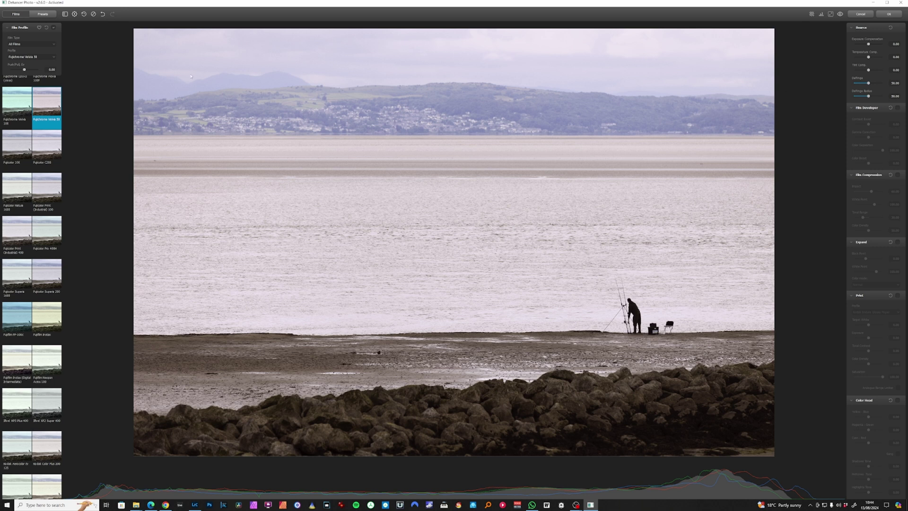
{"action": "scroll", "coordinate": [191, 76], "scroll_direction": "up", "scroll_amount": 3}
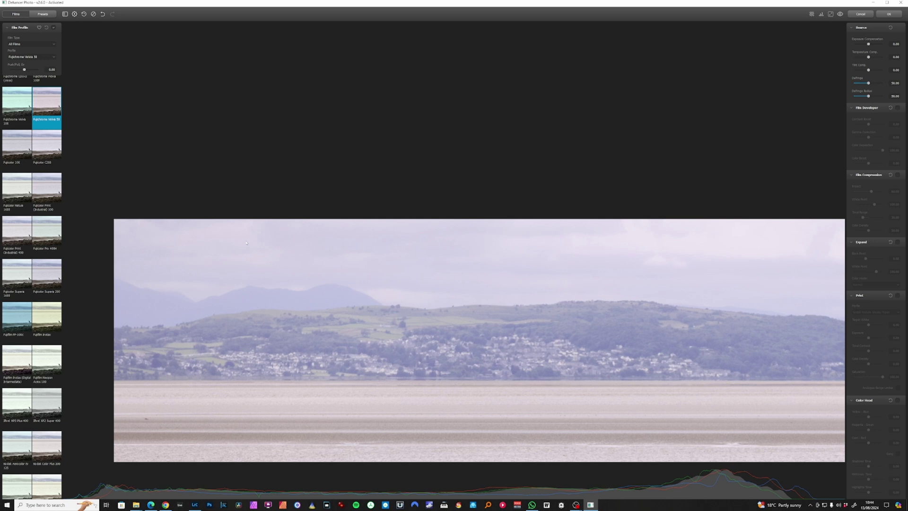
{"action": "scroll", "coordinate": [406, 194], "scroll_direction": "up", "scroll_amount": 1}
{"action": "scroll", "coordinate": [372, 194], "scroll_direction": "up", "scroll_amount": 1}
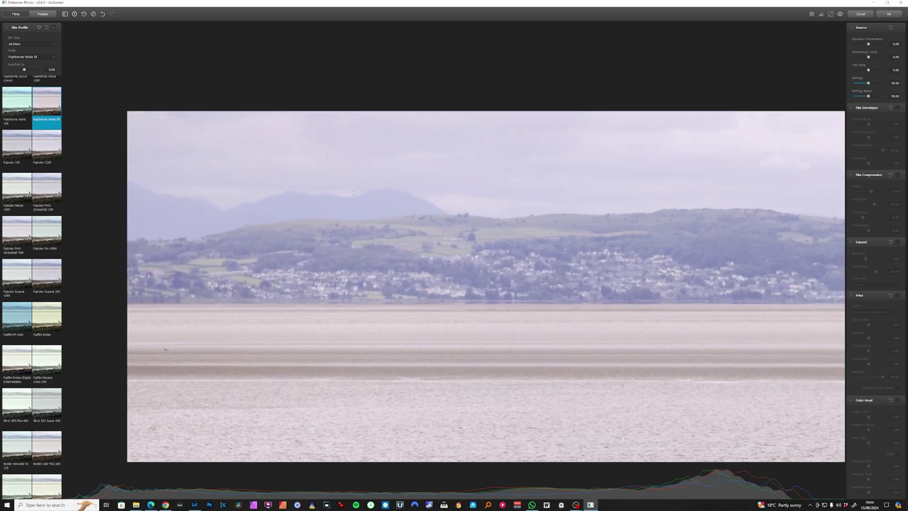
{"action": "scroll", "coordinate": [362, 203], "scroll_direction": "down", "scroll_amount": 1}
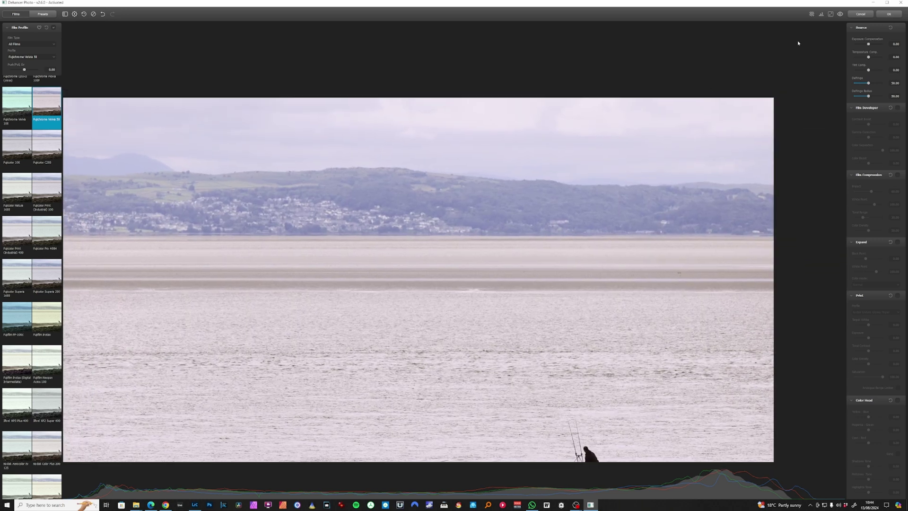
{"action": "left_click", "coordinate": [830, 15]}
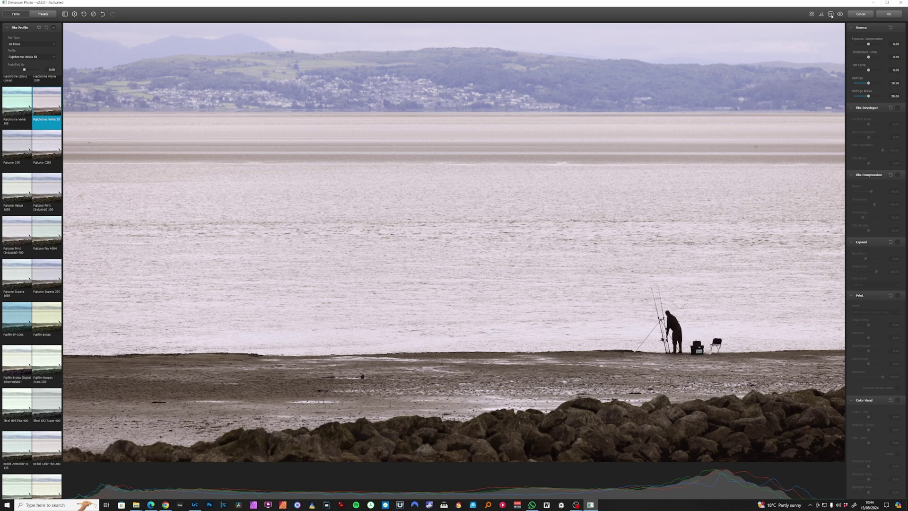
{"action": "left_click", "coordinate": [831, 14]}
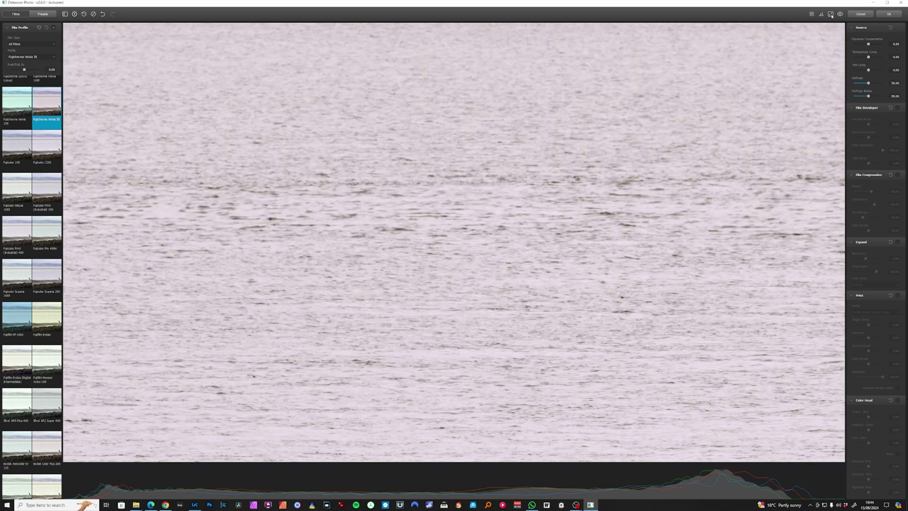
{"action": "left_click", "coordinate": [831, 14]}
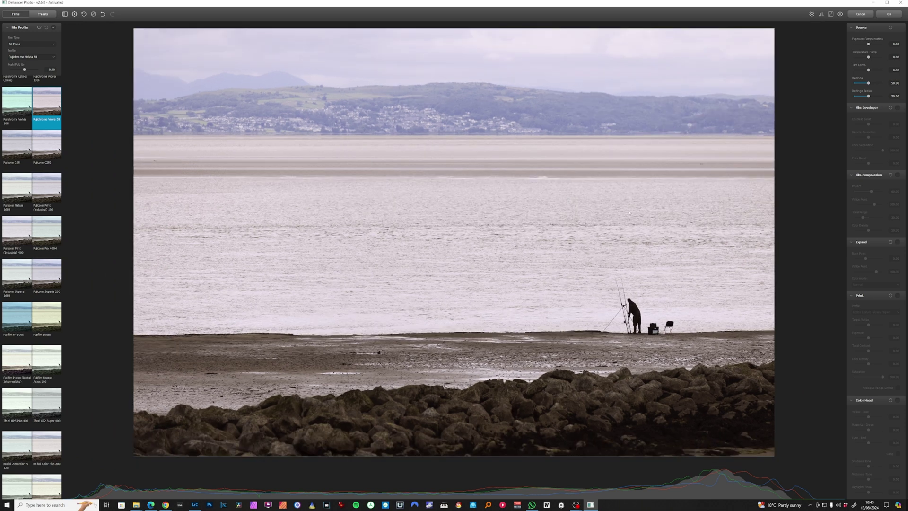
- Compare the photo before and after the film profile several times, and check the view with the histogram hidden and shown
{"action": "left_click", "coordinate": [840, 15]}
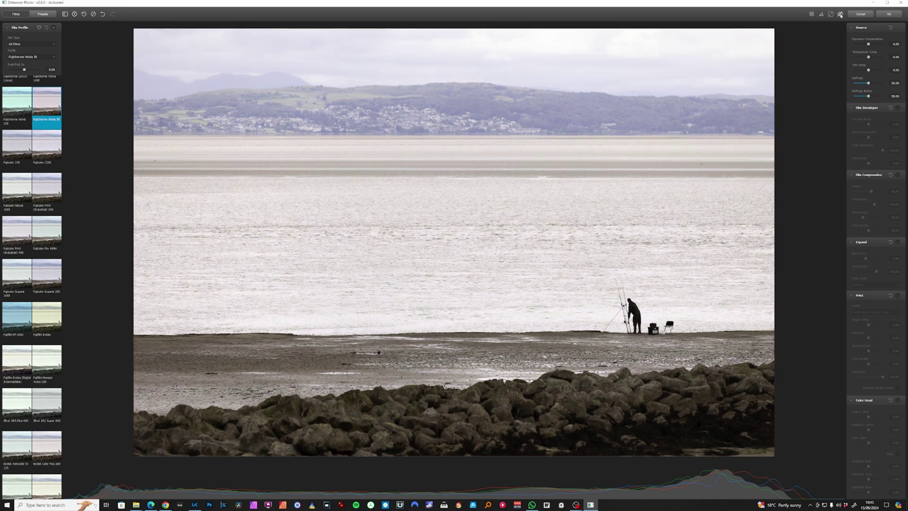
{"action": "left_click", "coordinate": [840, 15]}
{"action": "left_click", "coordinate": [839, 15]}
{"action": "left_click", "coordinate": [840, 15]}
{"action": "left_click", "coordinate": [840, 14]}
{"action": "left_click", "coordinate": [840, 15]}
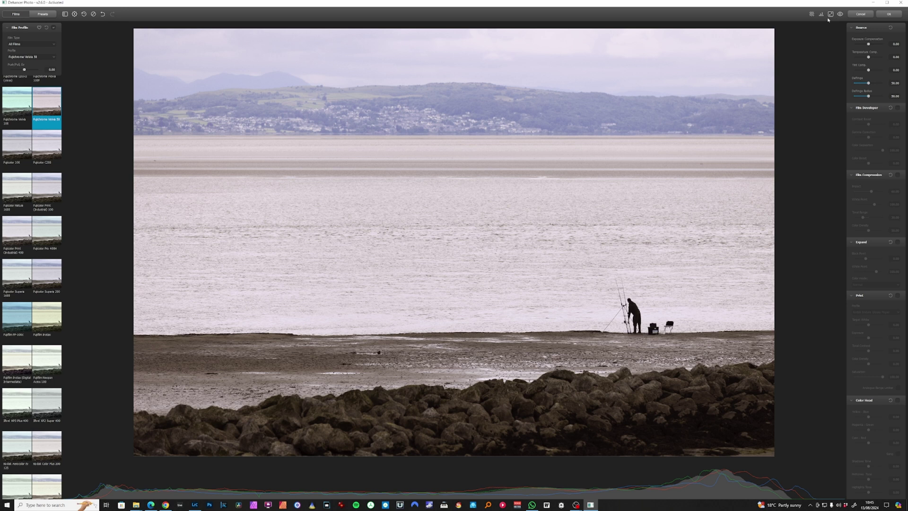
{"action": "left_click", "coordinate": [822, 15]}
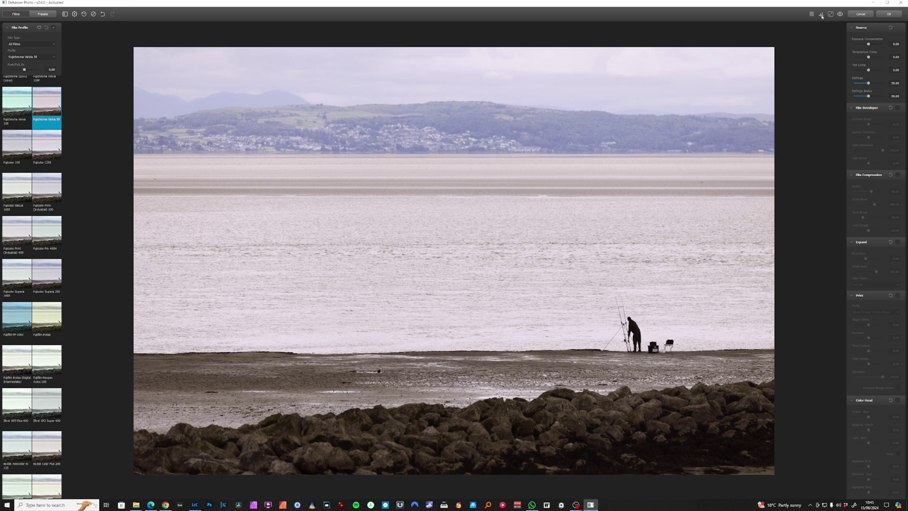
{"action": "left_click", "coordinate": [821, 15]}
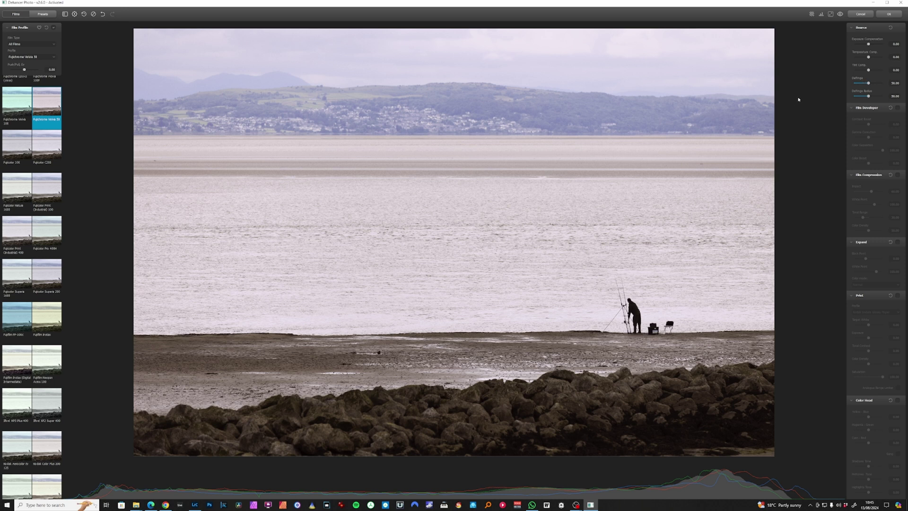
- Enable Film Developer, set Contrast Boost to 26.67, lower Gamma Correction, and set Color Separation to 87.50 and Color Boost to 31.67
{"action": "scroll", "coordinate": [877, 101], "scroll_direction": "down", "scroll_amount": 5}
{"action": "scroll", "coordinate": [877, 100], "scroll_direction": "down", "scroll_amount": 5}
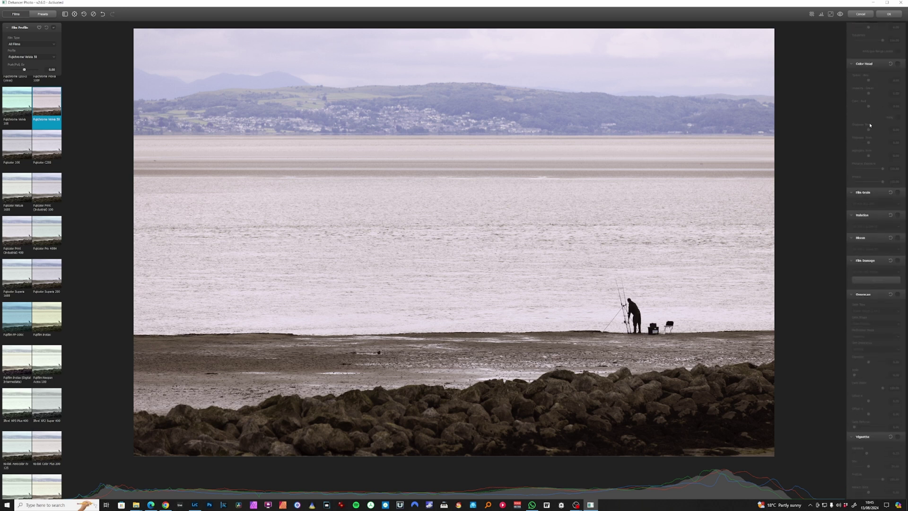
{"action": "scroll", "coordinate": [869, 123], "scroll_direction": "up", "scroll_amount": 10}
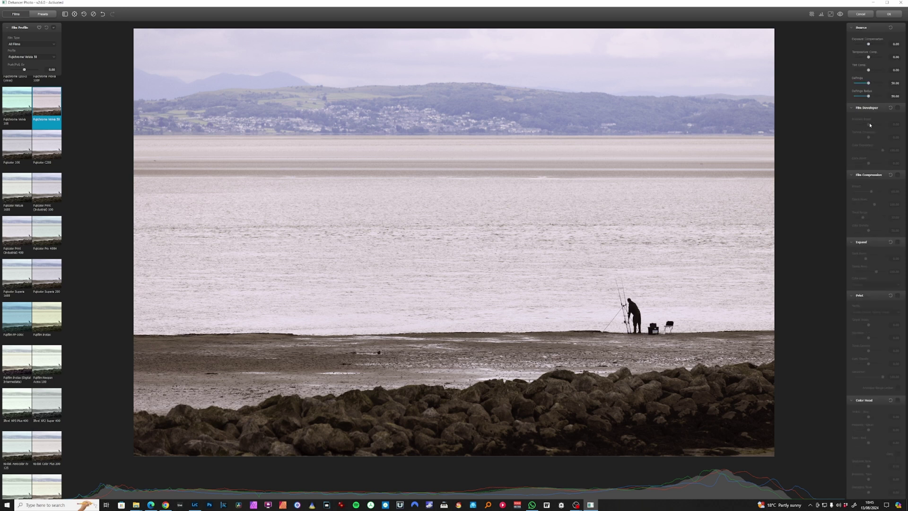
{"action": "left_click", "coordinate": [898, 107]}
{"action": "mouse_move", "coordinate": [869, 124]}
{"action": "left_mouse_down"}
{"action": "mouse_move", "coordinate": [854, 125]}
{"action": "mouse_move", "coordinate": [873, 122]}
{"action": "left_mouse_up"}
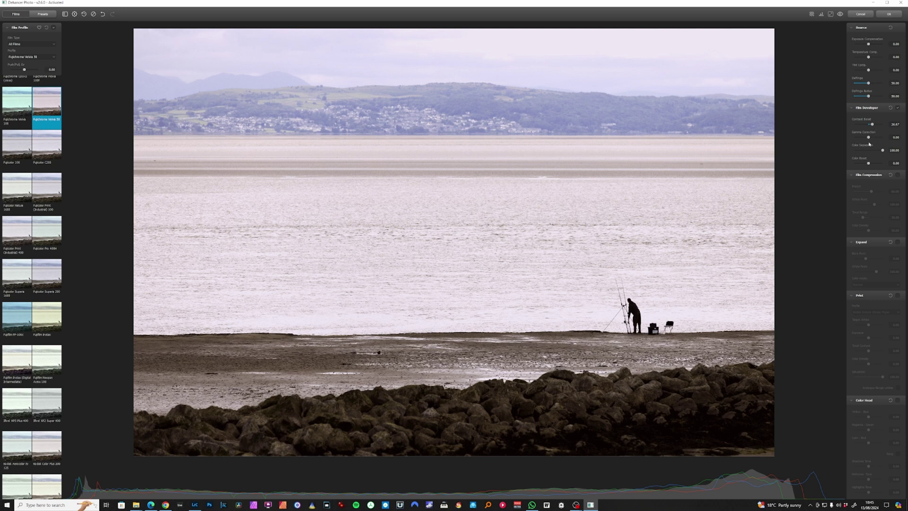
{"action": "mouse_move", "coordinate": [869, 139]}
{"action": "left_mouse_down"}
{"action": "mouse_move", "coordinate": [857, 140]}
{"action": "mouse_move", "coordinate": [885, 138]}
{"action": "mouse_move", "coordinate": [843, 142]}
{"action": "mouse_move", "coordinate": [859, 142]}
{"action": "left_mouse_up"}
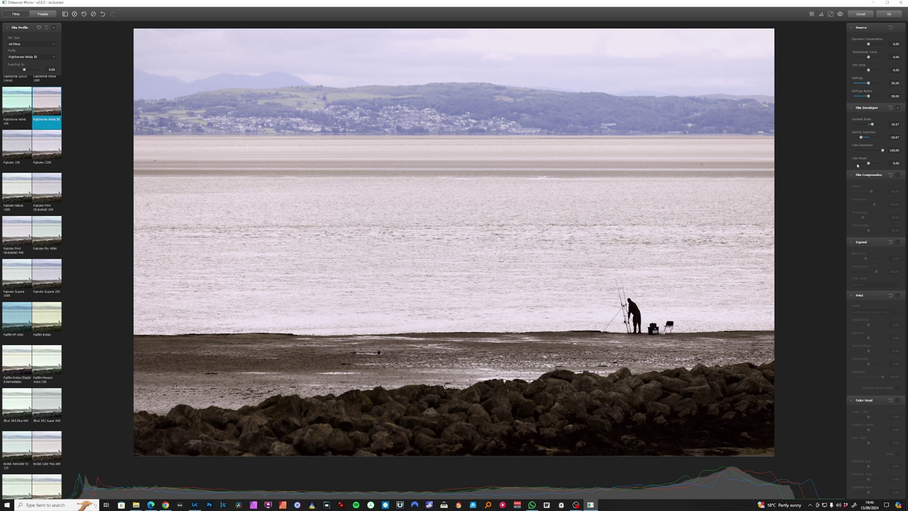
{"action": "mouse_move", "coordinate": [882, 150]}
{"action": "left_mouse_down"}
{"action": "mouse_move", "coordinate": [854, 151]}
{"action": "mouse_move", "coordinate": [879, 150]}
{"action": "left_mouse_up"}
{"action": "mouse_move", "coordinate": [869, 164]}
{"action": "left_mouse_down"}
{"action": "mouse_move", "coordinate": [893, 164]}
{"action": "mouse_move", "coordinate": [848, 170]}
{"action": "mouse_move", "coordinate": [873, 170]}
{"action": "left_mouse_up"}
- Compare the photo with the Film Developer adjustments switched off and on
{"action": "left_click", "coordinate": [897, 107]}
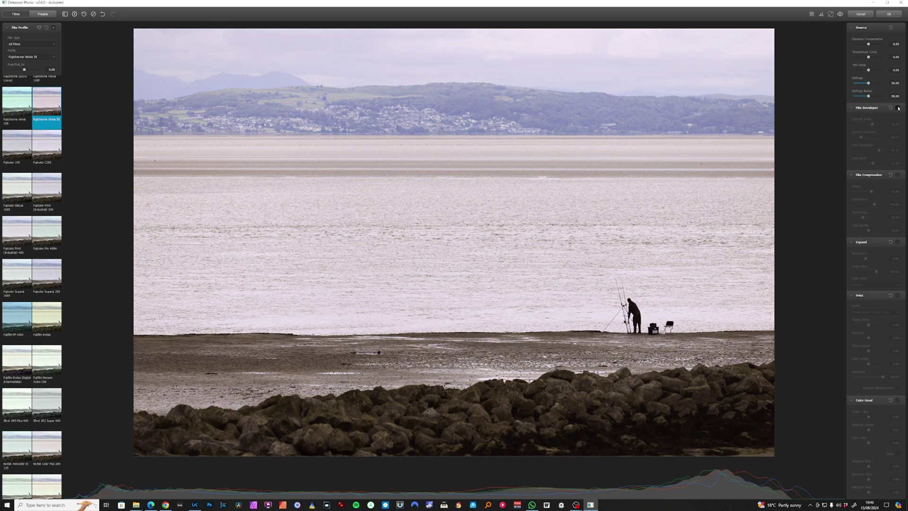
{"action": "left_click", "coordinate": [897, 108]}
{"action": "left_click", "coordinate": [898, 108]}
{"action": "left_click", "coordinate": [898, 108]}
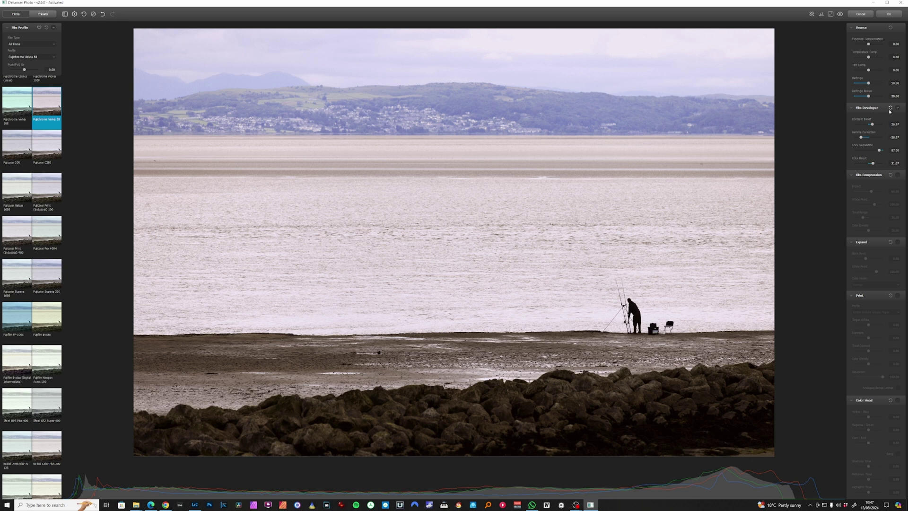
- Enable Film Compression and set White Point to 80.92, Tonal Range to 64.17 and Color Density to 66.67
{"action": "left_click", "coordinate": [852, 107]}
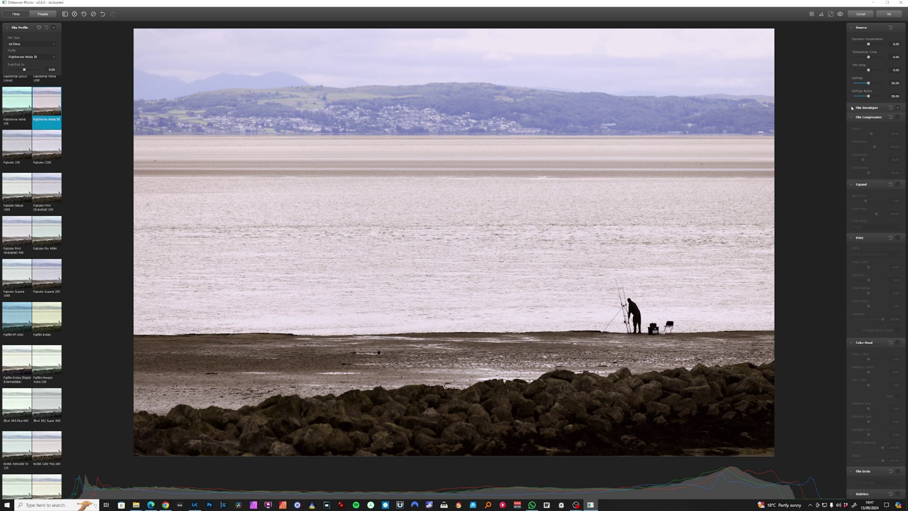
{"action": "left_click", "coordinate": [852, 28]}
{"action": "left_click", "coordinate": [897, 46]}
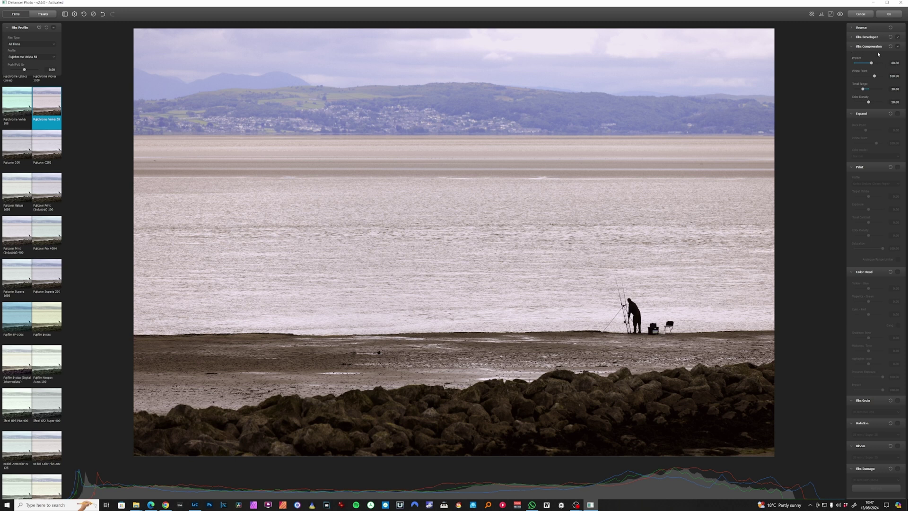
{"action": "left_click", "coordinate": [898, 46]}
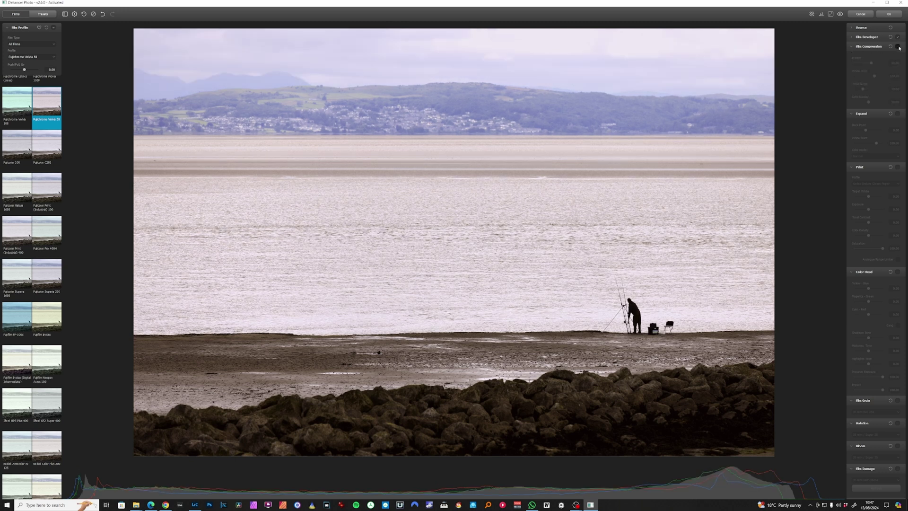
{"action": "left_click", "coordinate": [897, 46]}
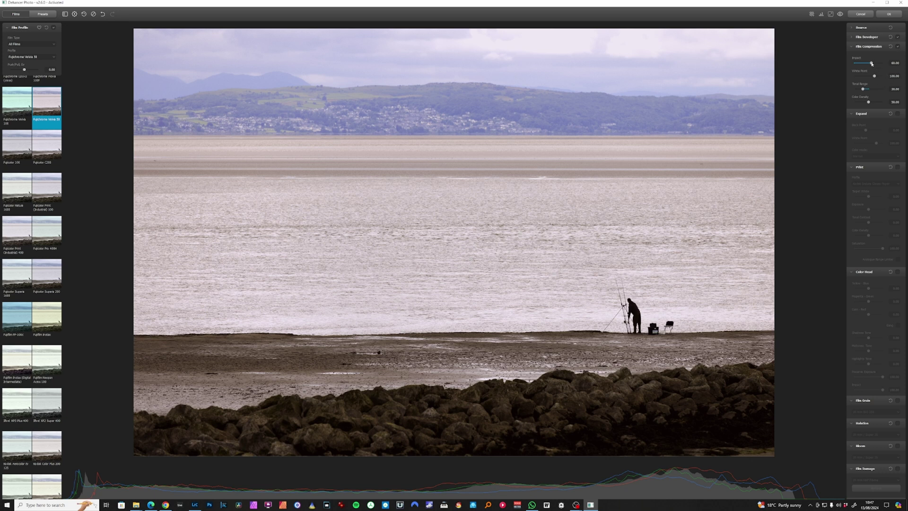
{"action": "left_click_drag", "start_coordinate": [874, 76], "coordinate": [893, 77]}
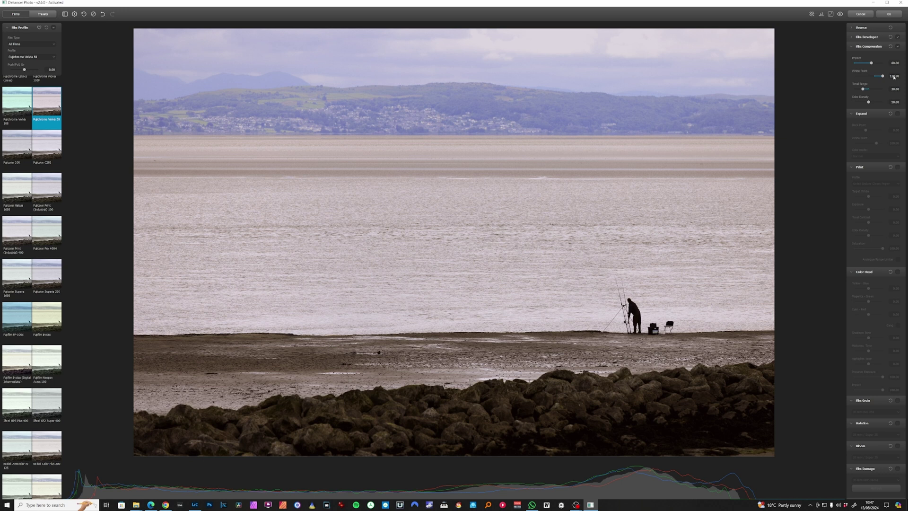
{"action": "left_click_drag", "start_coordinate": [887, 79], "coordinate": [868, 82]}
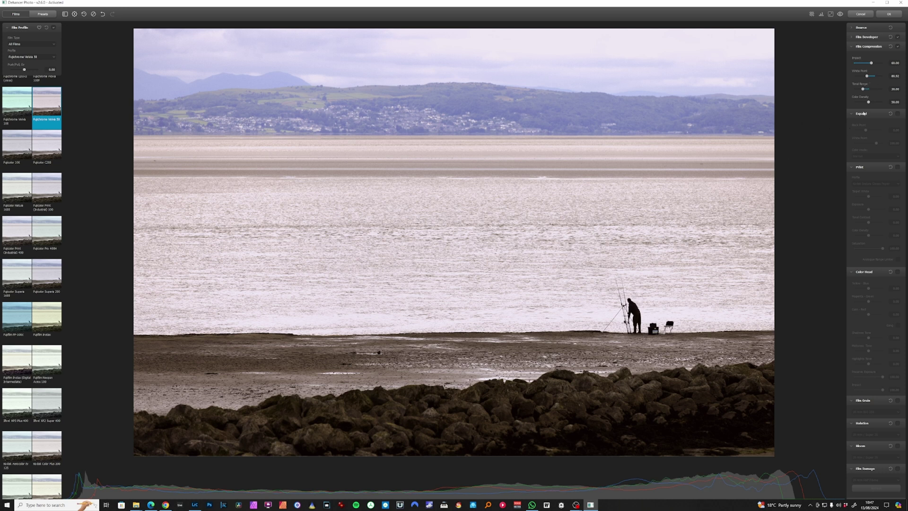
{"action": "left_click_drag", "start_coordinate": [863, 90], "coordinate": [870, 90]}
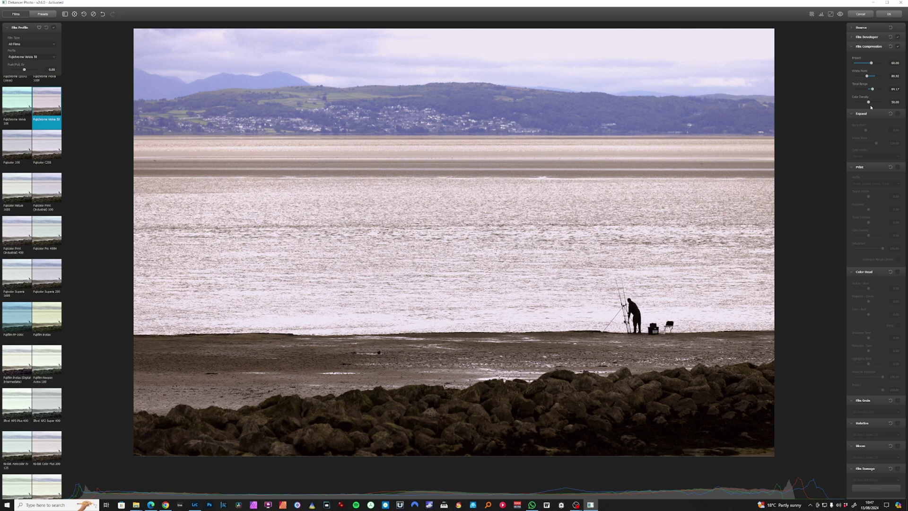
{"action": "left_click_drag", "start_coordinate": [869, 103], "coordinate": [873, 102]}
- Compare the original photo with the full set of film adjustments
{"action": "left_click", "coordinate": [840, 14]}
{"action": "left_click", "coordinate": [840, 14]}
{"action": "left_click", "coordinate": [839, 14]}
{"action": "left_click", "coordinate": [839, 14]}
- Enable Expand, set Black Point to -10.42, raise White Point slightly, and compare the photo with Expand off and on
{"action": "left_click", "coordinate": [897, 114]}
{"action": "left_click_drag", "start_coordinate": [871, 132], "coordinate": [841, 132]}
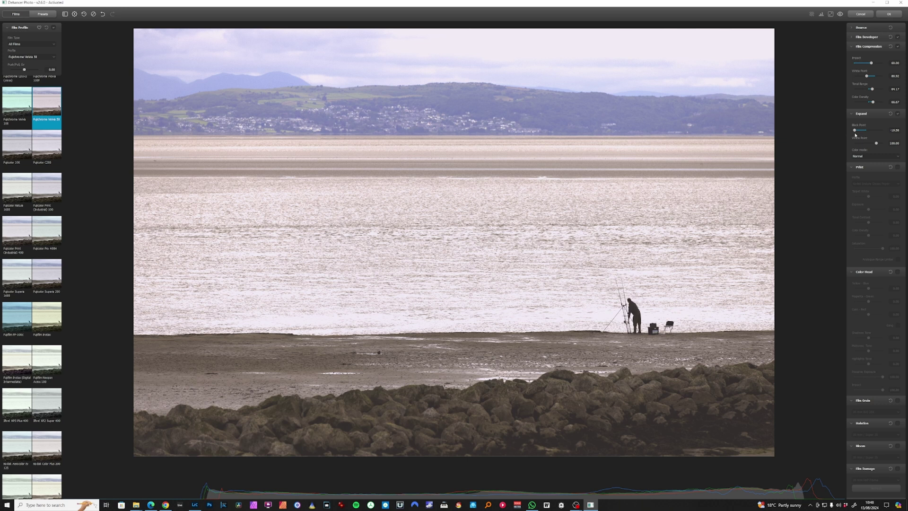
{"action": "left_click_drag", "start_coordinate": [855, 135], "coordinate": [880, 145]}
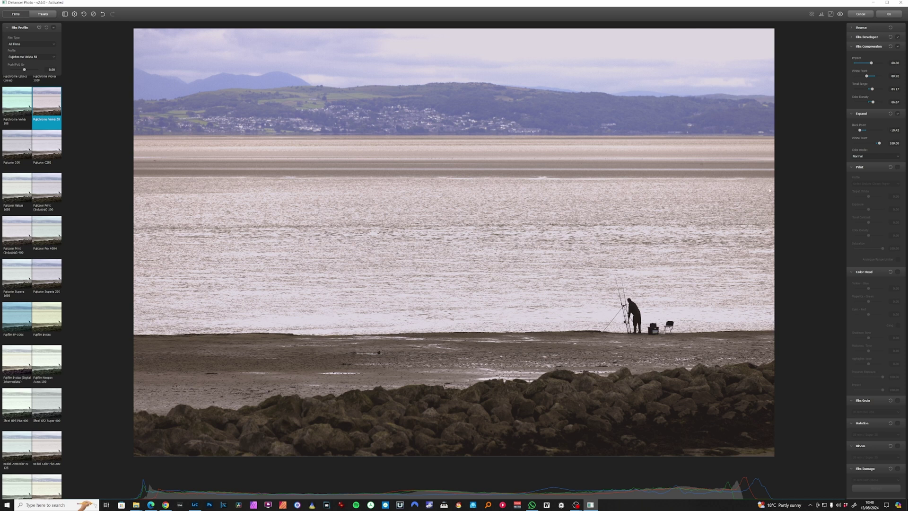
{"action": "left_click", "coordinate": [898, 115]}
{"action": "left_click", "coordinate": [897, 115]}
{"action": "left_click", "coordinate": [898, 114]}
{"action": "left_click", "coordinate": [897, 116]}
- Enable Color Head, set Yellow-Blue to -3.33, Magenta-Green to -5.00 and Cyan-Red to -5.83, and fine-tune the shadow tone
{"action": "left_click", "coordinate": [897, 168]}
{"action": "scroll", "coordinate": [881, 219], "scroll_direction": "down", "scroll_amount": 1}
{"action": "left_click", "coordinate": [898, 229]}
{"action": "left_click_drag", "start_coordinate": [868, 246], "coordinate": [872, 246]}
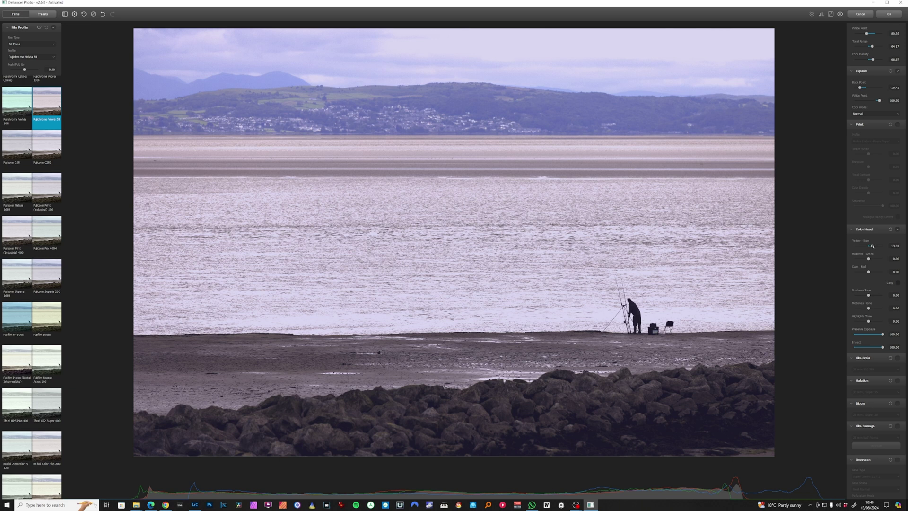
{"action": "left_click_drag", "start_coordinate": [873, 246], "coordinate": [866, 247]}
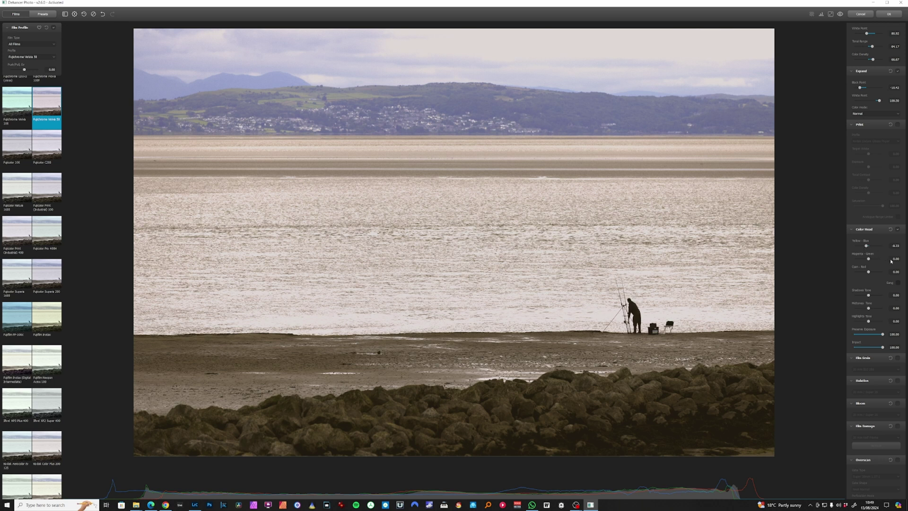
{"action": "left_click_drag", "start_coordinate": [868, 260], "coordinate": [866, 260]}
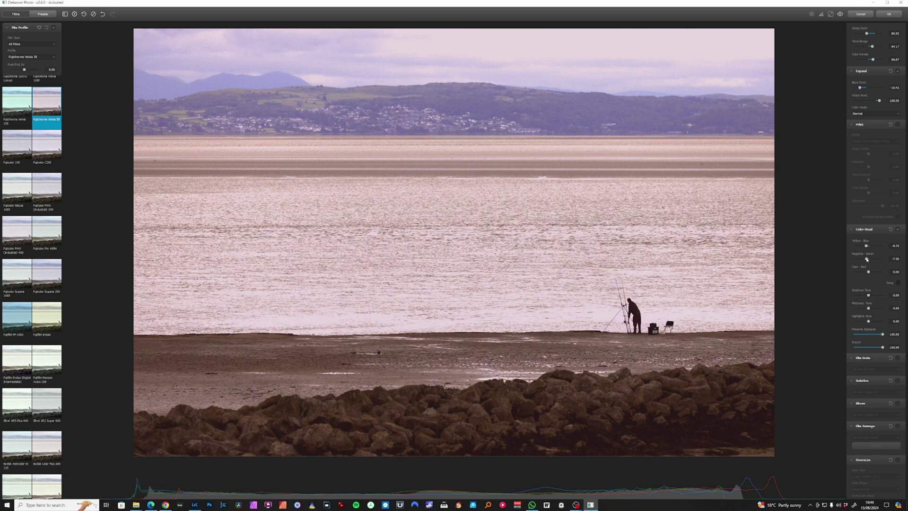
{"action": "left_click_drag", "start_coordinate": [866, 259], "coordinate": [867, 257]}
{"action": "left_click_drag", "start_coordinate": [866, 245], "coordinate": [867, 246]}
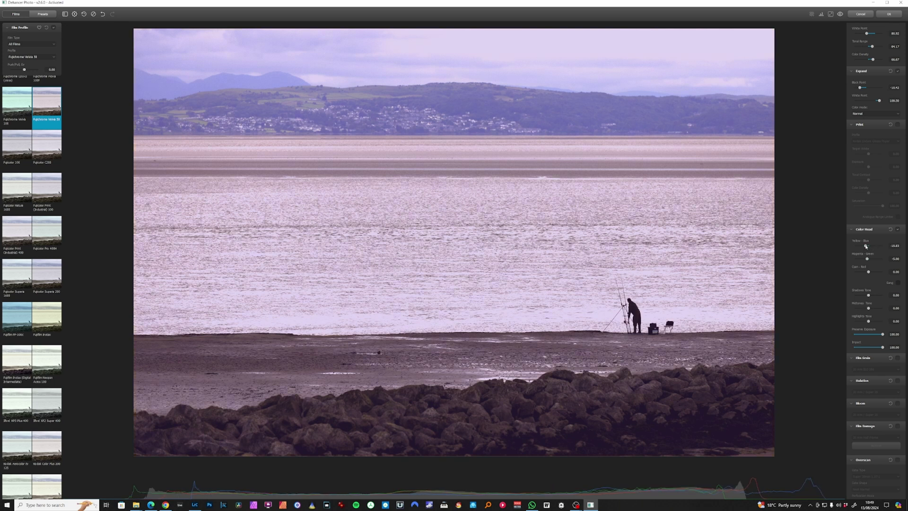
{"action": "left_click_drag", "start_coordinate": [867, 272], "coordinate": [868, 269]}
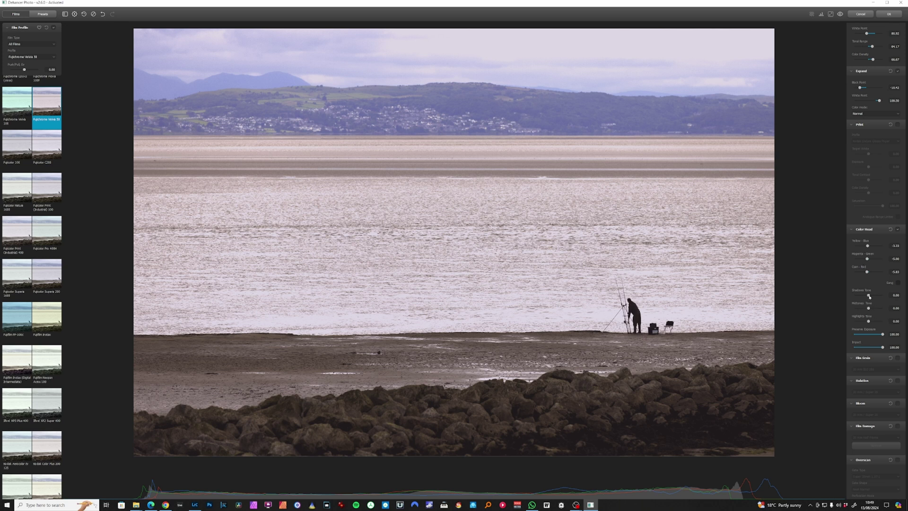
{"action": "mouse_move", "coordinate": [869, 297]}
{"action": "left_mouse_down"}
{"action": "mouse_move", "coordinate": [854, 295]}
{"action": "mouse_move", "coordinate": [882, 295]}
{"action": "mouse_move", "coordinate": [865, 295]}
{"action": "mouse_move", "coordinate": [880, 308]}
{"action": "mouse_move", "coordinate": [859, 308]}
{"action": "mouse_move", "coordinate": [870, 308]}
{"action": "left_mouse_up"}
{"action": "left_click", "coordinate": [873, 230]}
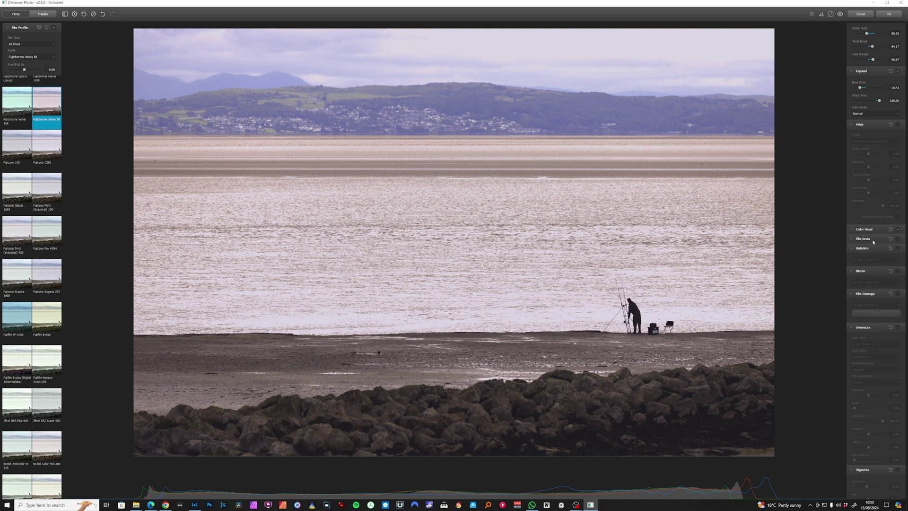
- Enable Film Grain and examine its effect on the photo up close
{"action": "left_click", "coordinate": [867, 241]}
{"action": "left_click", "coordinate": [899, 239]}
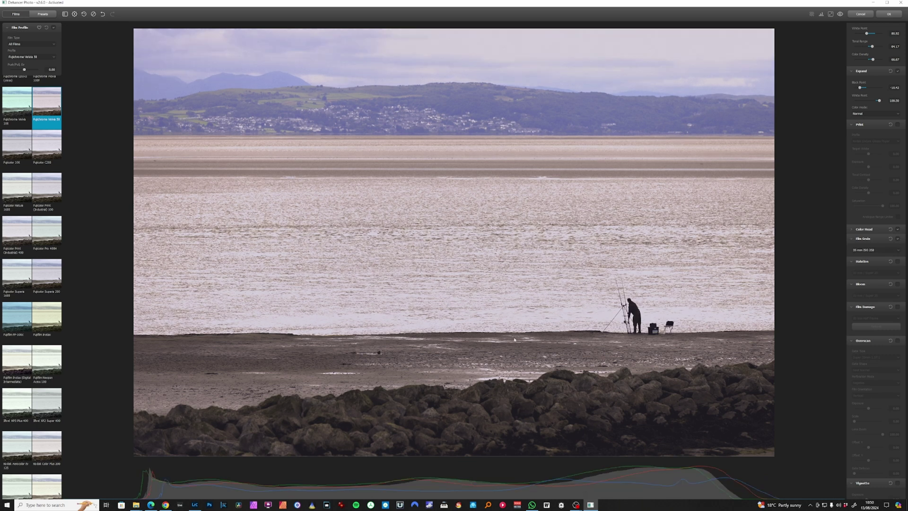
{"action": "scroll", "coordinate": [654, 324], "scroll_direction": "up", "scroll_amount": 2}
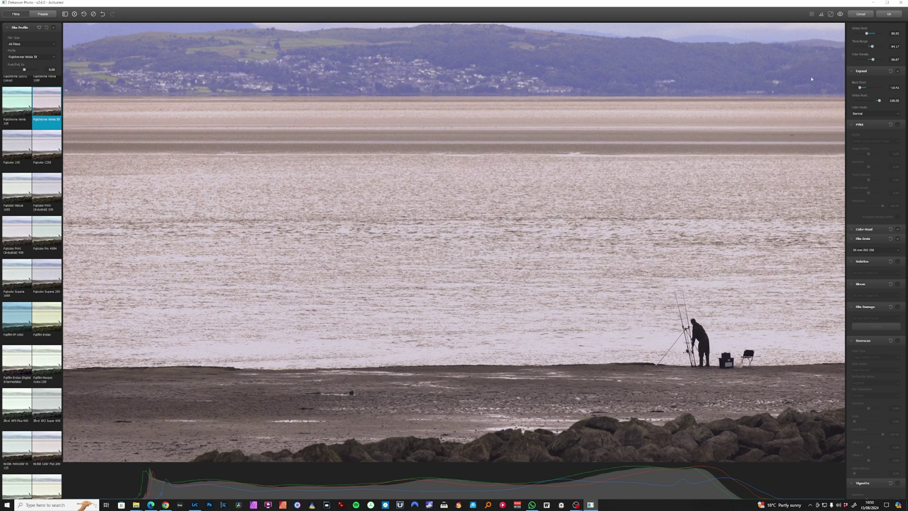
{"action": "scroll", "coordinate": [697, 220], "scroll_direction": "up", "scroll_amount": 3}
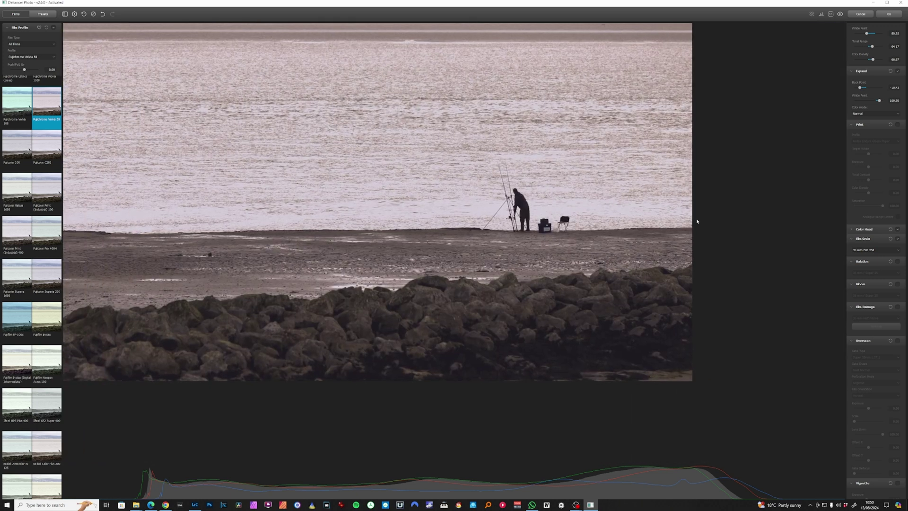
- Try the 35 mm ISO 250 and 65 mm ISO 500 Film Grain profiles on the coastal photo
{"action": "scroll", "coordinate": [696, 220], "scroll_direction": "up", "scroll_amount": 1}
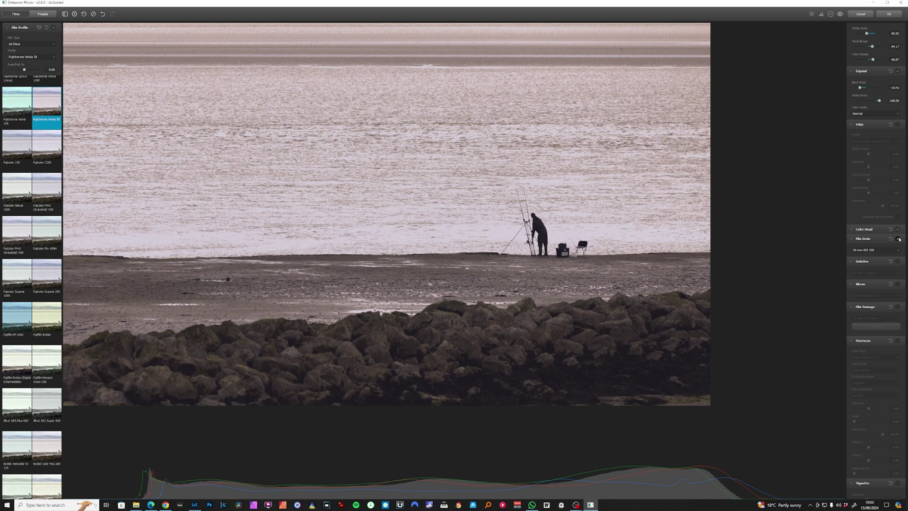
{"action": "left_click", "coordinate": [888, 250]}
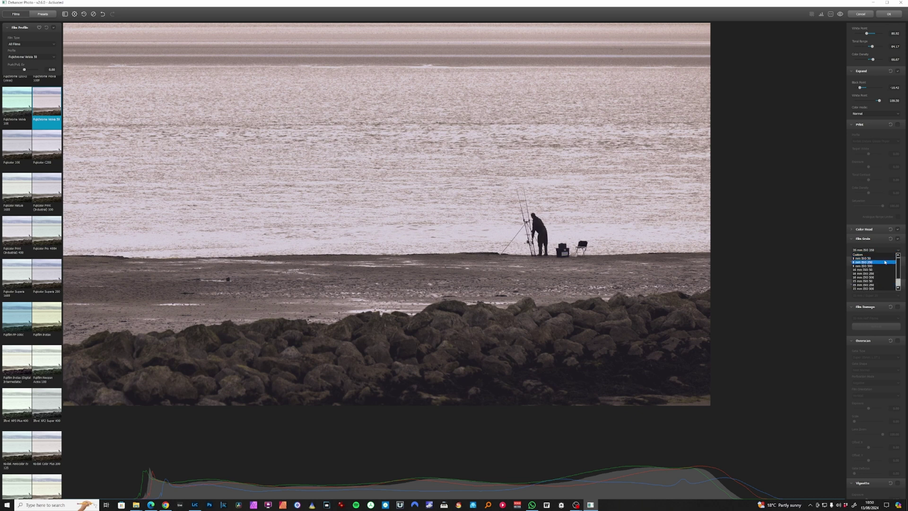
{"action": "scroll", "coordinate": [889, 280], "scroll_direction": "down", "scroll_amount": 1}
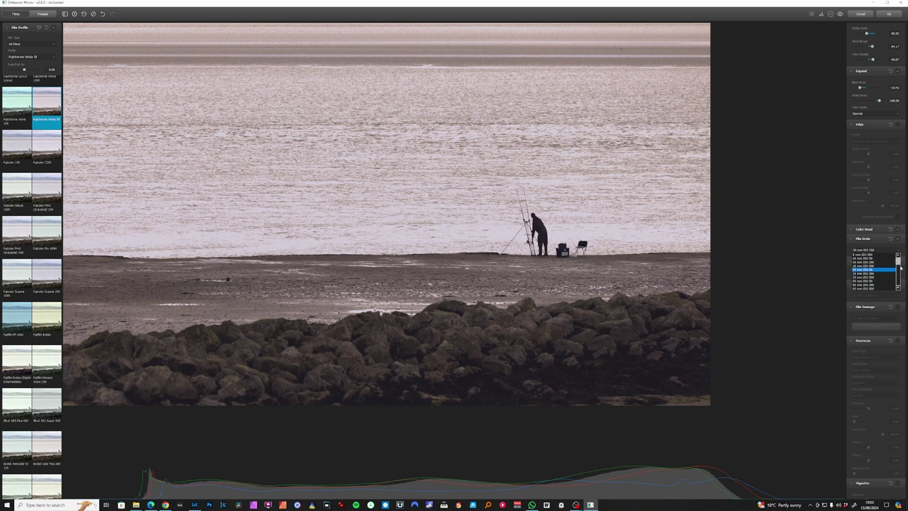
{"action": "scroll", "coordinate": [879, 263], "scroll_direction": "up", "scroll_amount": 1}
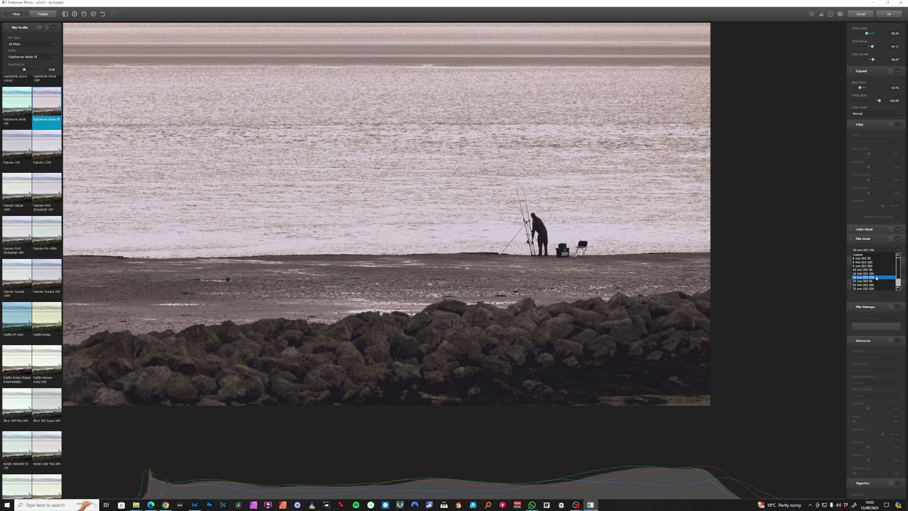
{"action": "left_click", "coordinate": [880, 285]}
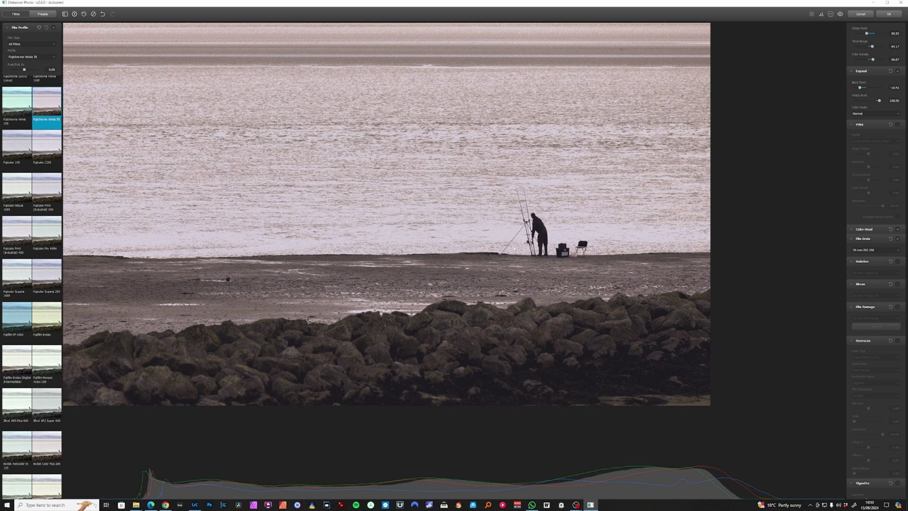
{"action": "left_click", "coordinate": [891, 251]}
{"action": "scroll", "coordinate": [881, 281], "scroll_direction": "down", "scroll_amount": 1}
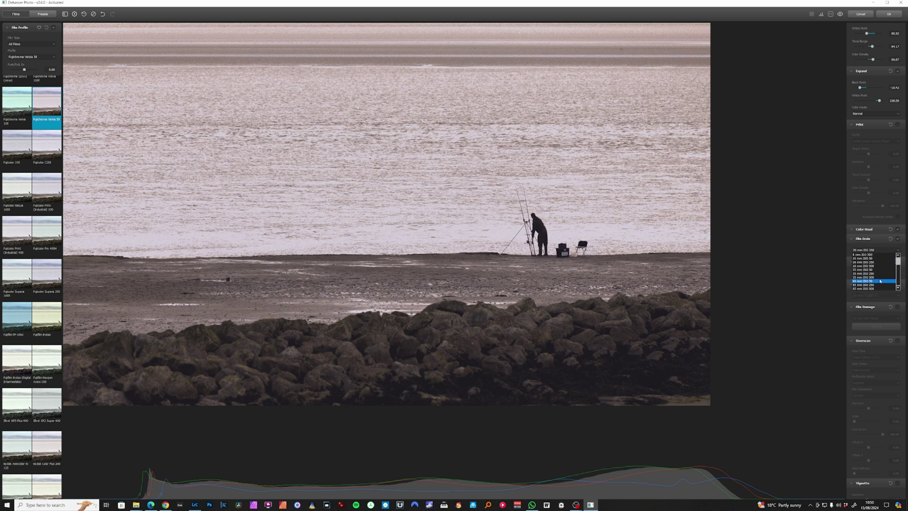
{"action": "left_click", "coordinate": [873, 288]}
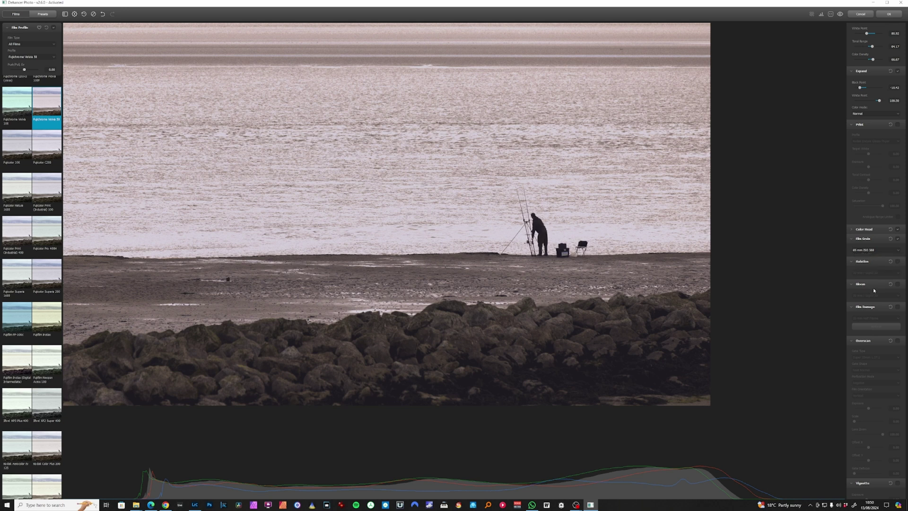
- Compare the photo with the 16 mm ISO 50 film grain off and on, inspecting the sky and hills up close
{"action": "left_click", "coordinate": [841, 15]}
{"action": "left_click", "coordinate": [897, 239]}
{"action": "left_click", "coordinate": [898, 239]}
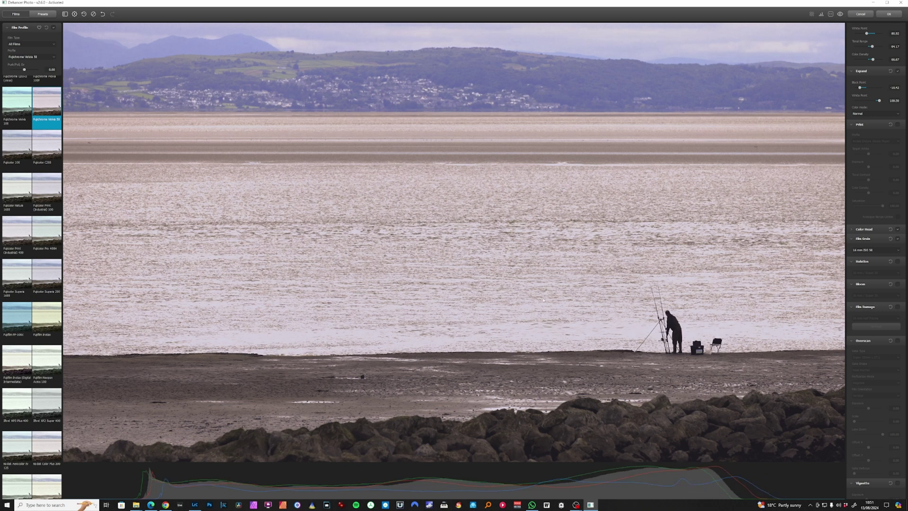
{"action": "left_click_drag", "start_coordinate": [572, 87], "coordinate": [555, 237]}
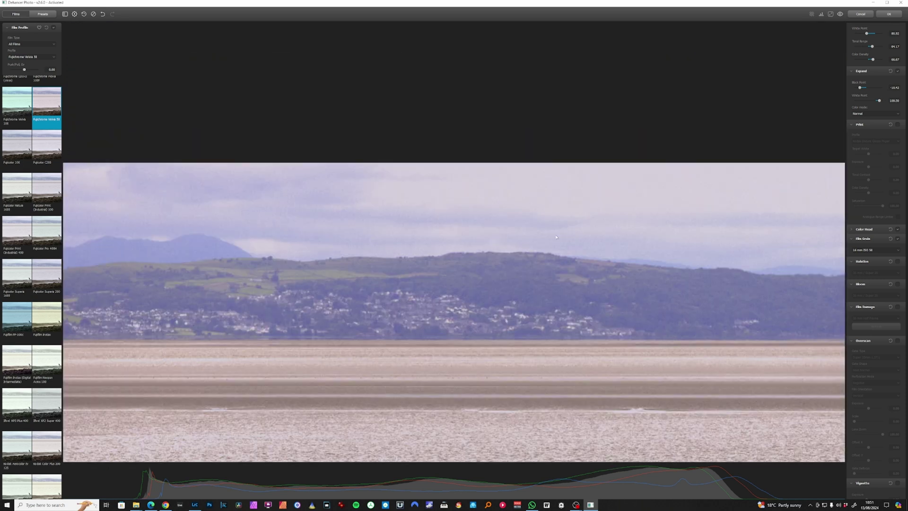
{"action": "left_click_drag", "start_coordinate": [621, 289], "coordinate": [560, 249]}
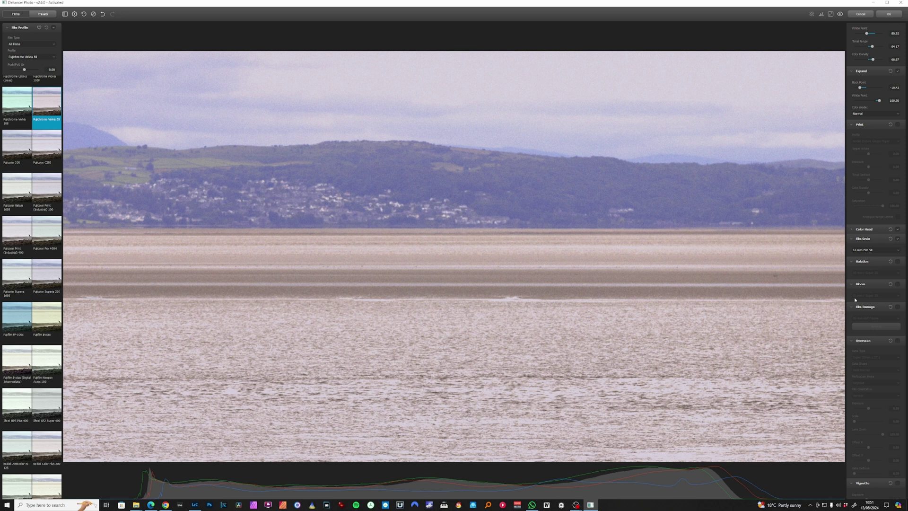
{"action": "left_click", "coordinate": [896, 238]}
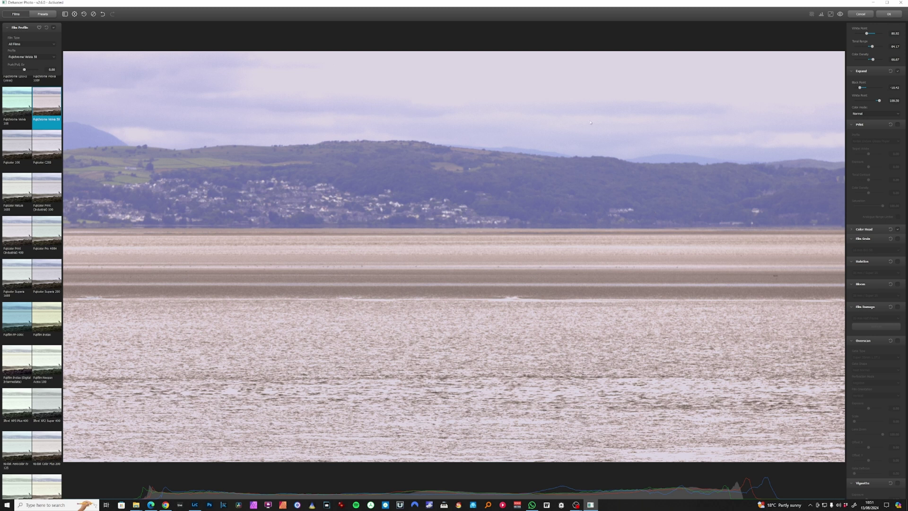
{"action": "left_click", "coordinate": [897, 238]}
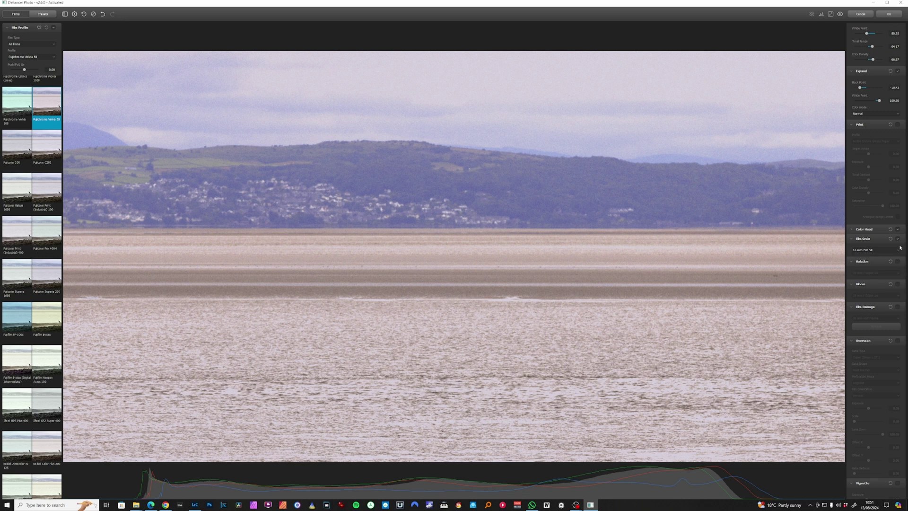
- Set the Film Grain profile to 35 mm ISO 500, review the whole photo, and apply the film look
{"action": "left_click", "coordinate": [866, 250]}
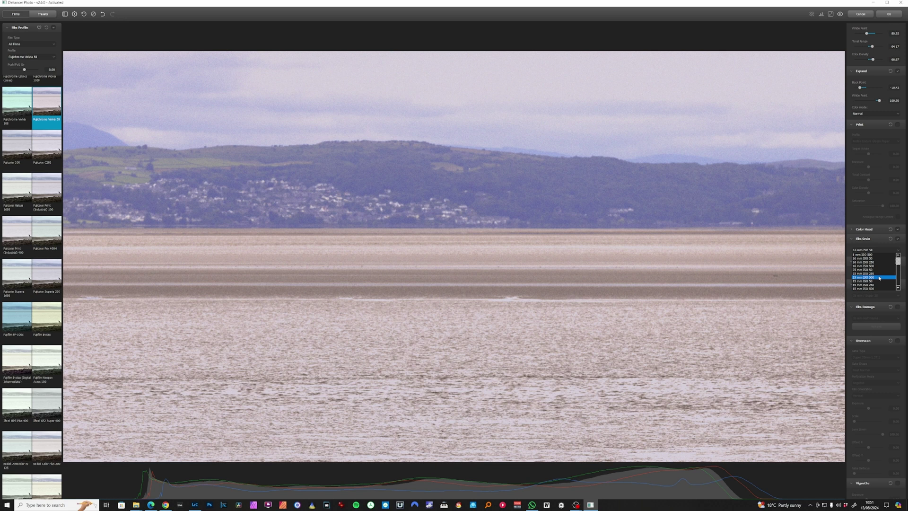
{"action": "left_click", "coordinate": [878, 278]}
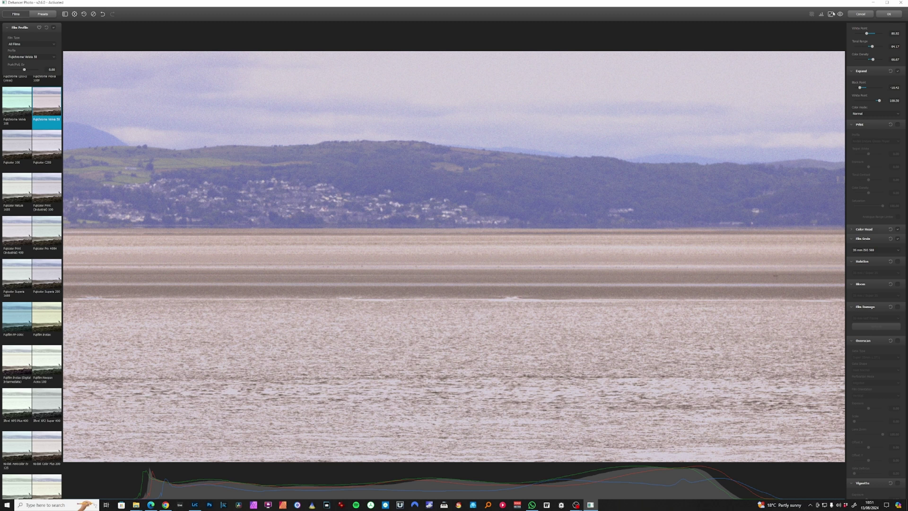
{"action": "left_click", "coordinate": [830, 14]}
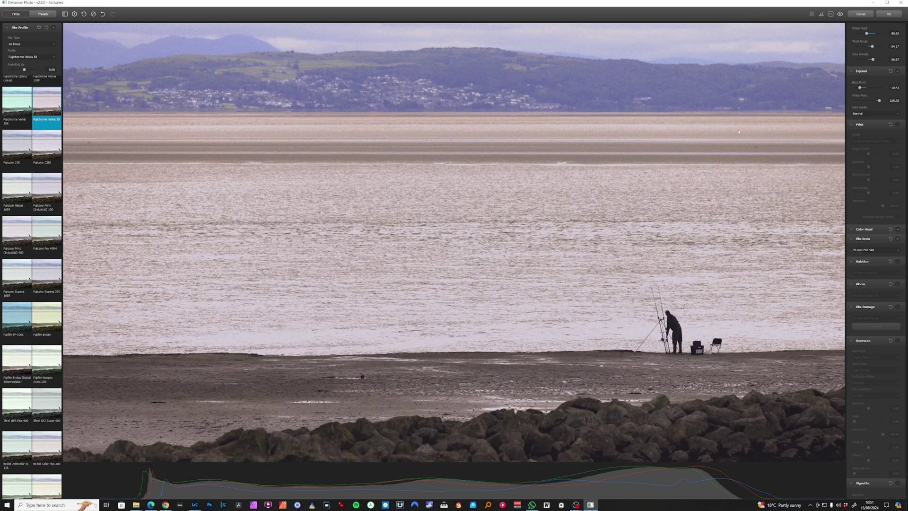
{"action": "left_click", "coordinate": [730, 146]}
{"action": "scroll", "coordinate": [666, 184], "scroll_direction": "up", "scroll_amount": 1}
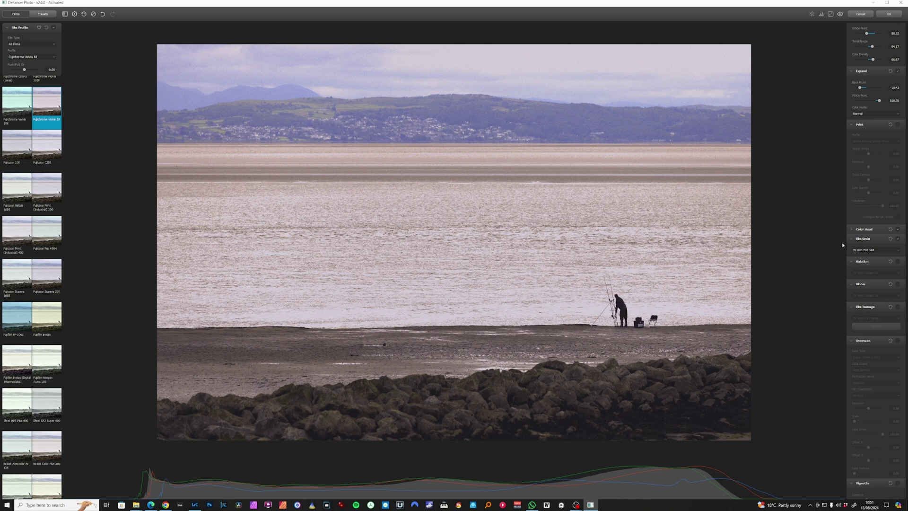
{"action": "left_click", "coordinate": [891, 15]}
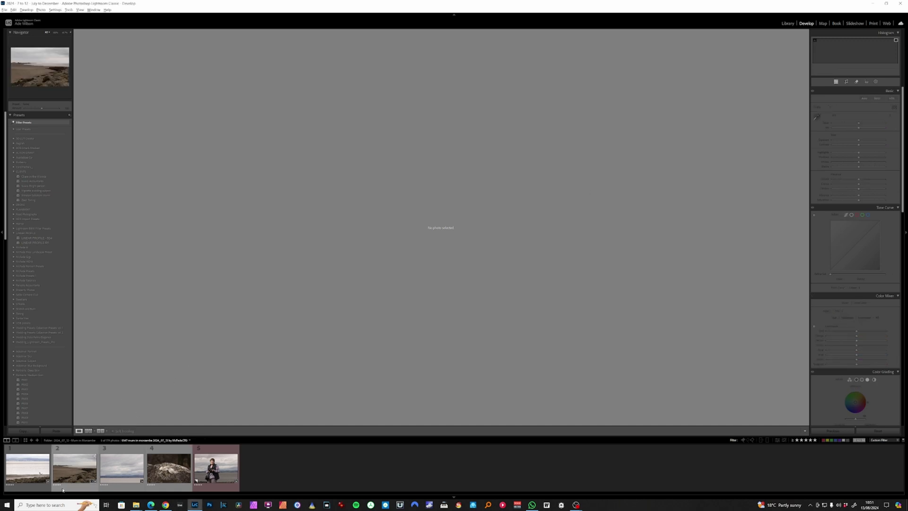
- Select the seashell photo in Lightroom, set its Whites and Blacks automatically, and fine-tune Texture
{"action": "left_click", "coordinate": [173, 489]}
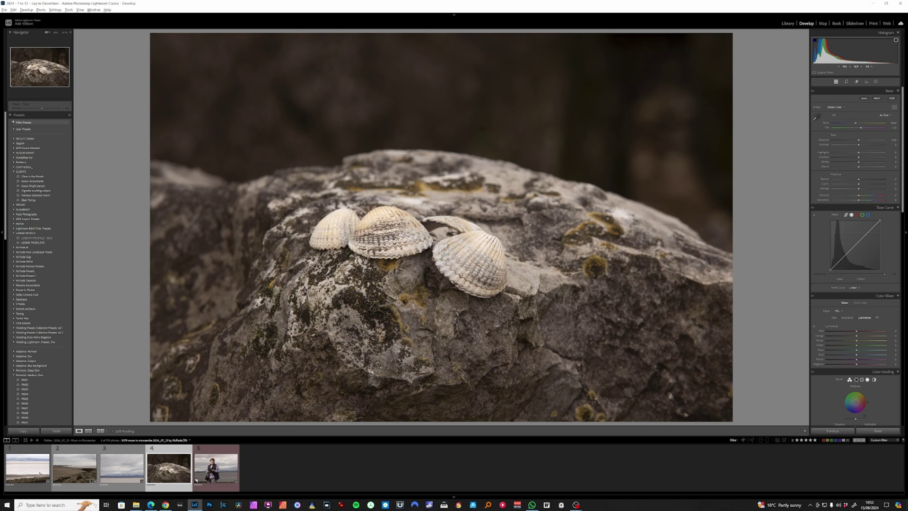
{"action": "double_click", "coordinate": [824, 163], "text": "shift"}
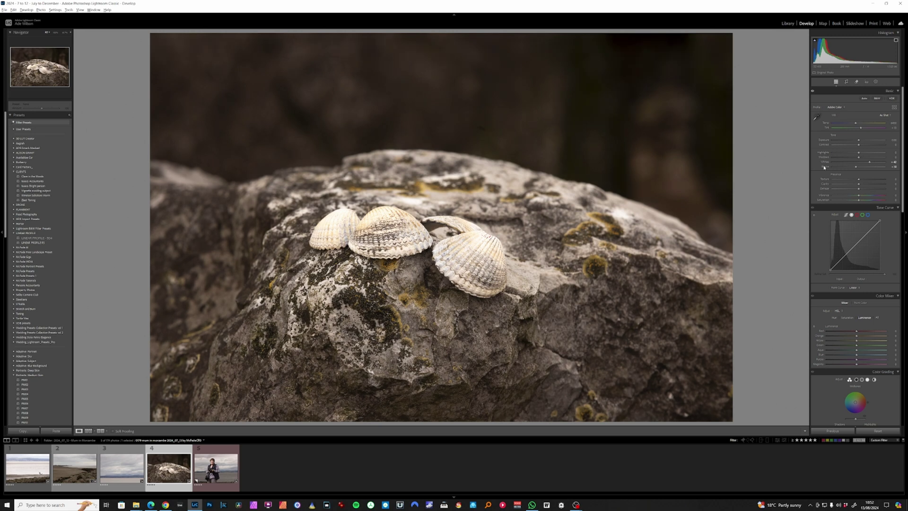
{"action": "left_click", "coordinate": [885, 116]}
{"action": "left_click", "coordinate": [886, 137]}
{"action": "left_click_drag", "start_coordinate": [862, 180], "coordinate": [859, 180]}
- Increase the sharpening amount of the seashell photo
{"action": "scroll", "coordinate": [854, 207], "scroll_direction": "down", "scroll_amount": 5}
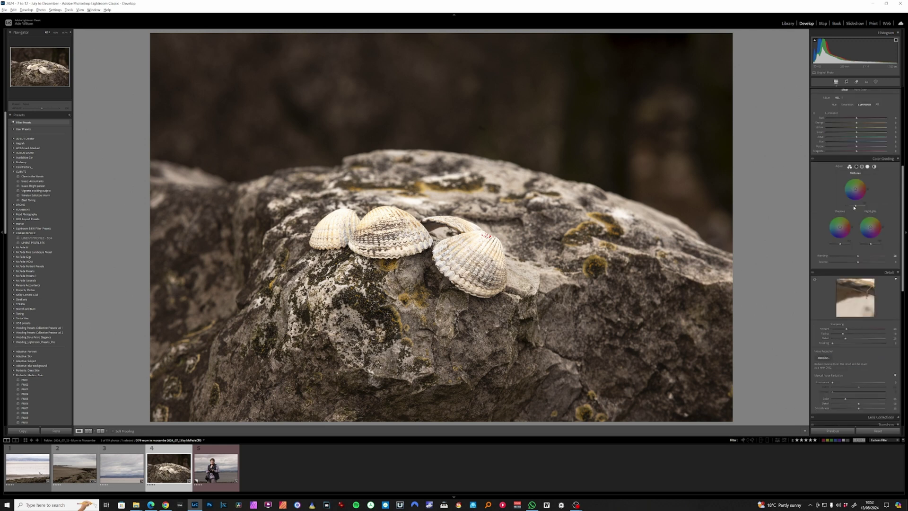
{"action": "scroll", "coordinate": [854, 208], "scroll_direction": "down", "scroll_amount": 3}
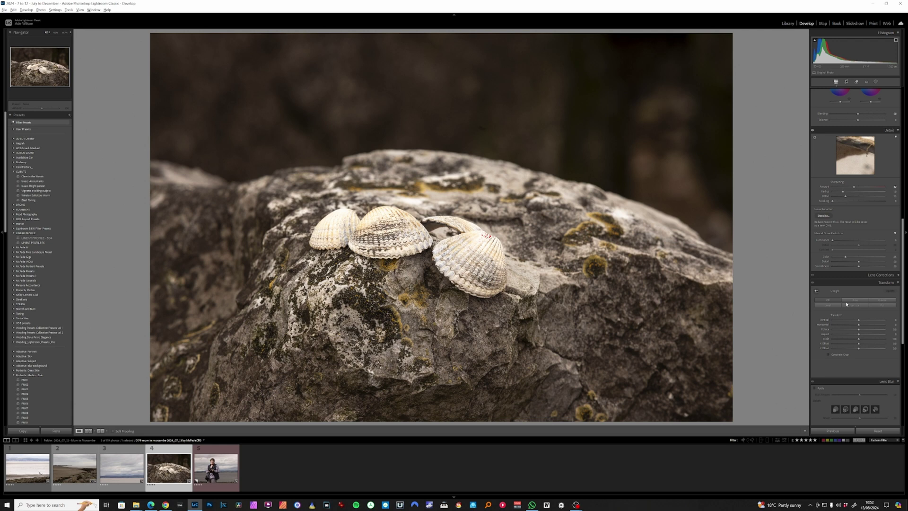
{"action": "scroll", "coordinate": [846, 304], "scroll_direction": "down", "scroll_amount": 5}
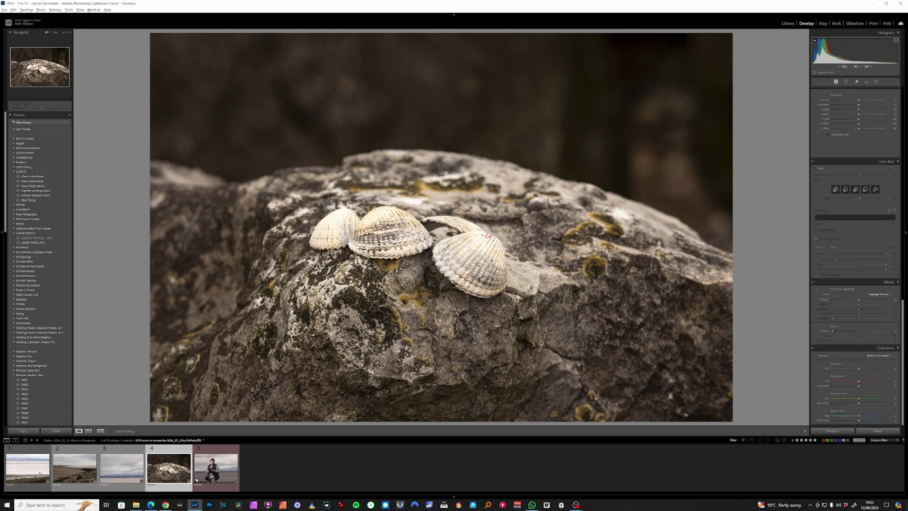
- Send the seashell photo from Lightroom to Dehancer for external editing
{"action": "right_click", "coordinate": [409, 227]}
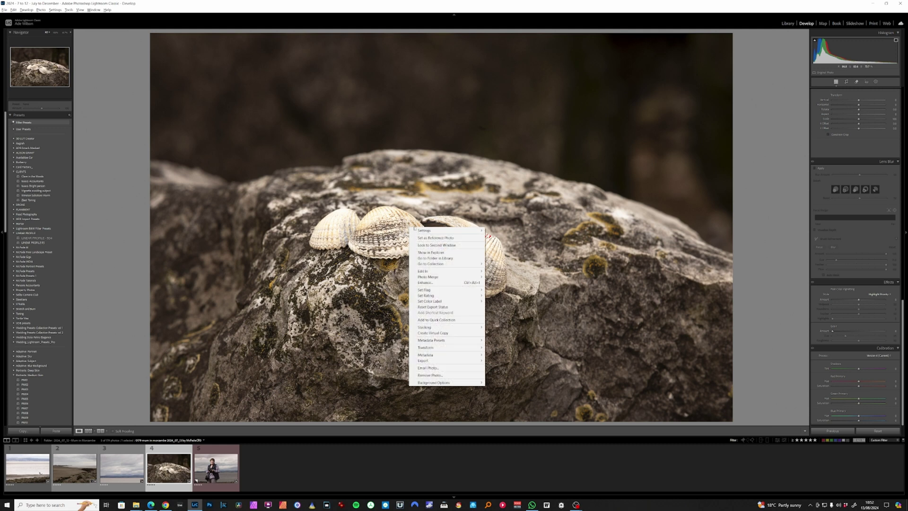
{"action": "mouse_move", "coordinate": [473, 270]}
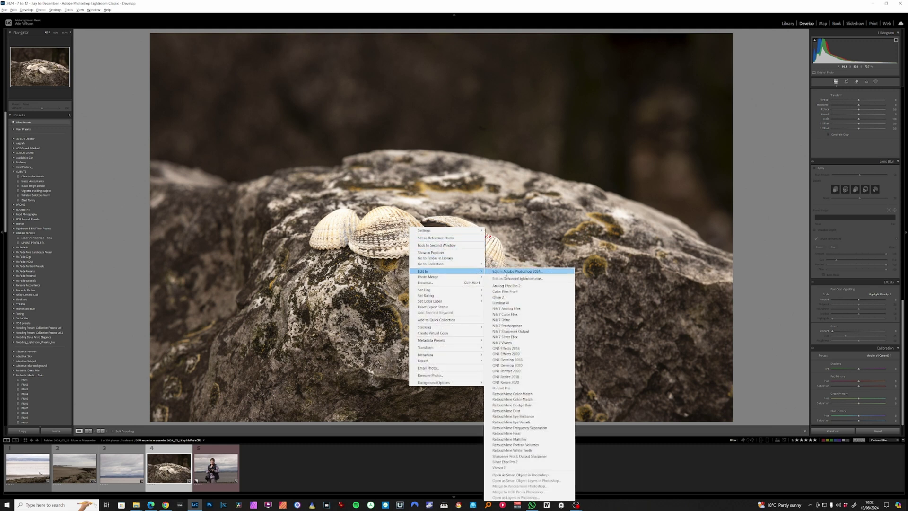
{"action": "left_click", "coordinate": [554, 279]}
{"action": "key", "text": "Return"}
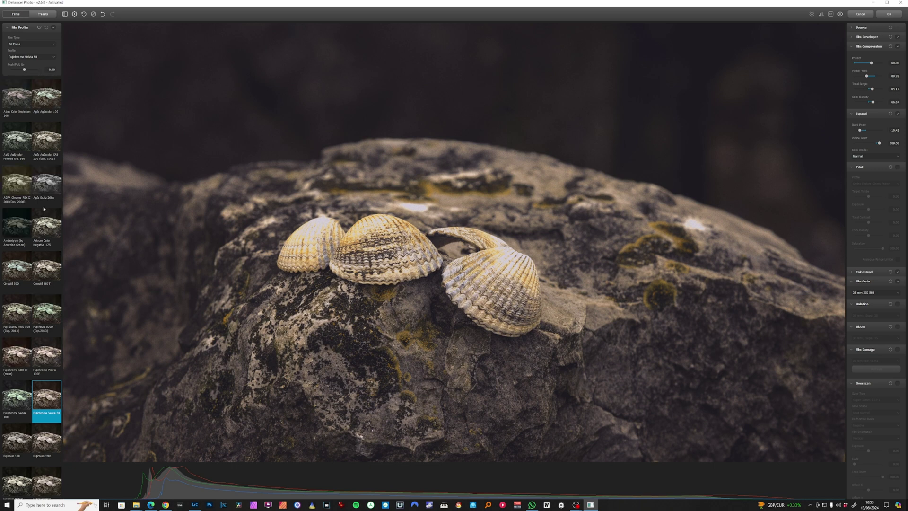
- Try the Adox Color Implosion 100 and Agfa Agfacolor 100 film profiles on the seashell photo
{"action": "left_click", "coordinate": [40, 58]}
{"action": "left_click", "coordinate": [40, 58]}
{"action": "left_click", "coordinate": [20, 100]}
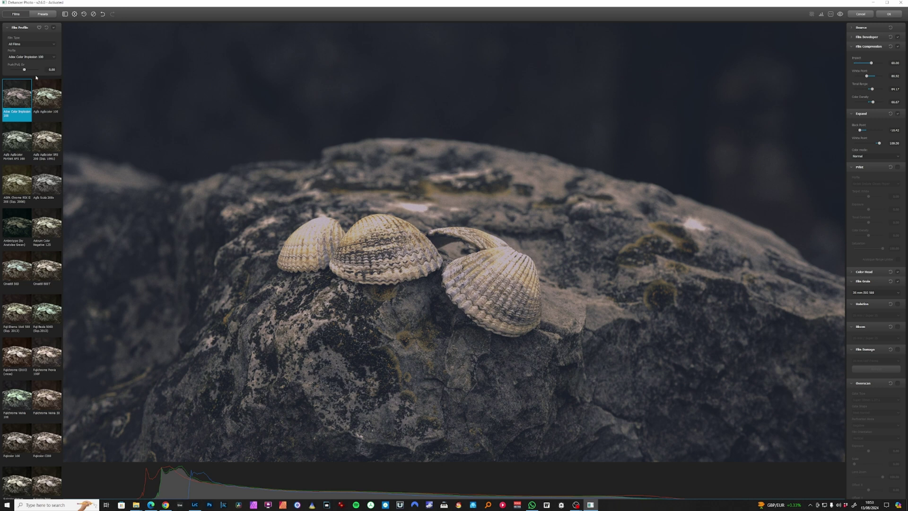
{"action": "left_click", "coordinate": [52, 104]}
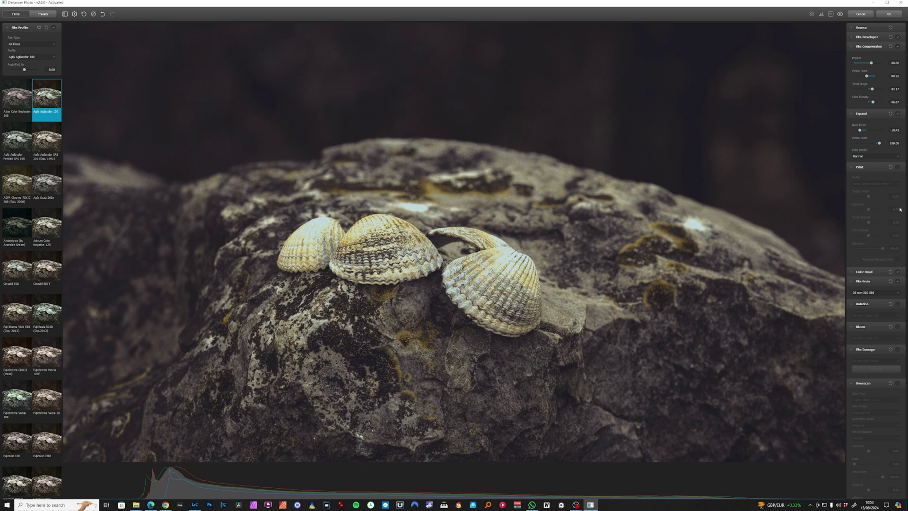
- Reset all film adjustments and enable only the Film Profile with Adox Color Implosion 100
{"action": "left_click", "coordinate": [93, 14]}
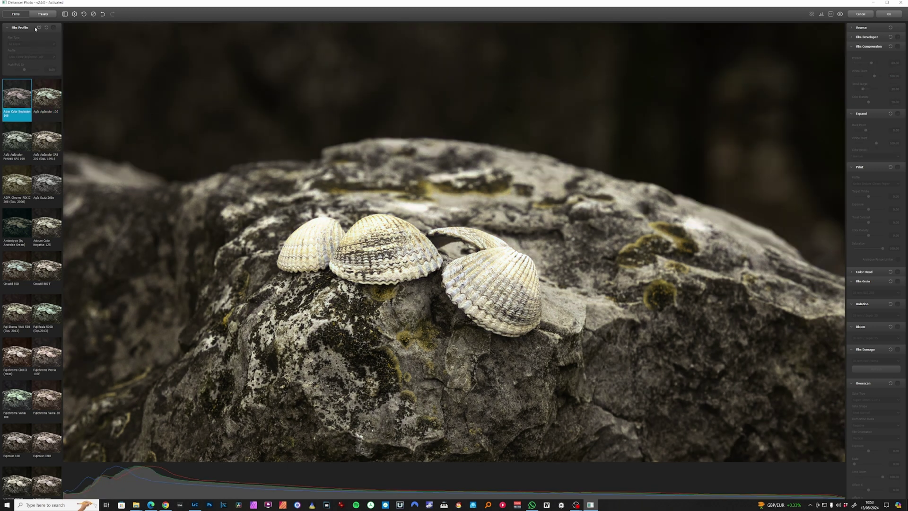
{"action": "left_click", "coordinate": [54, 28]}
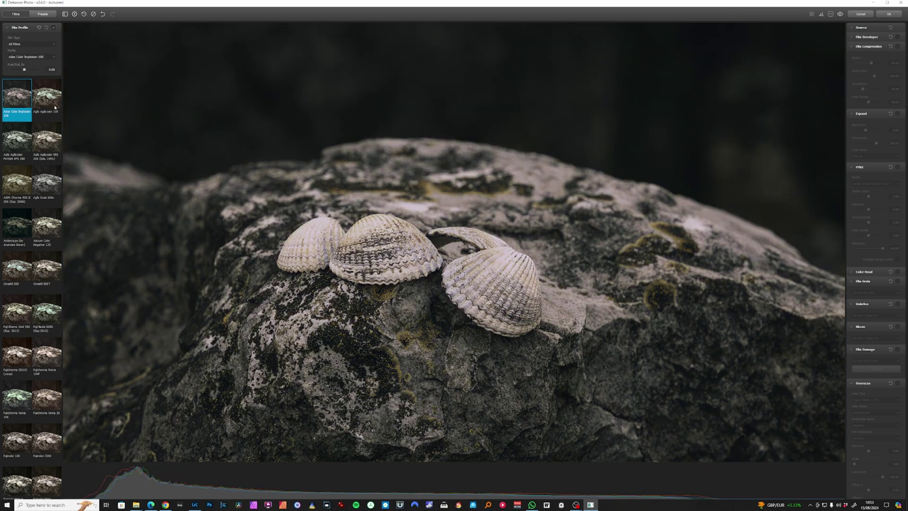
- Compare the AGFA Chrome RSX II 200, Last Edits and Adox Color Implosion 100 presets, and apply the Agfa Agfacolor 100 preset
{"action": "left_click", "coordinate": [44, 14]}
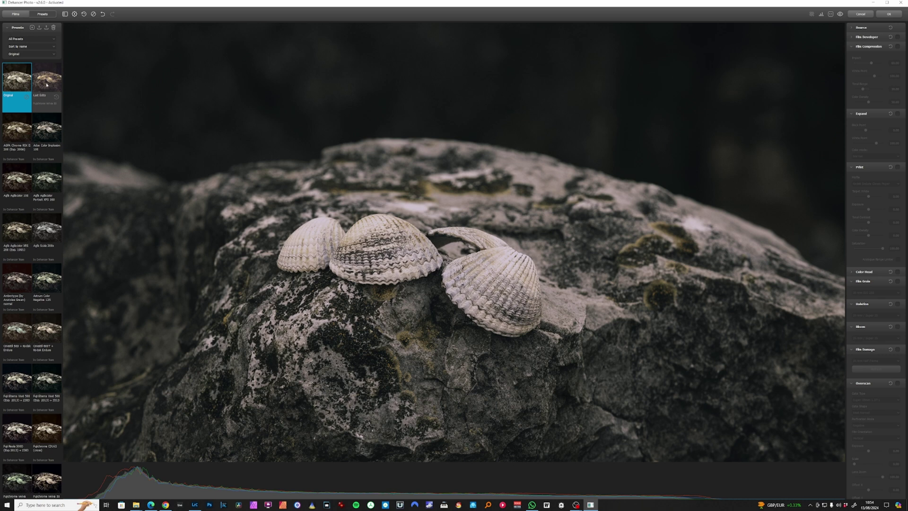
{"action": "left_click", "coordinate": [21, 133]}
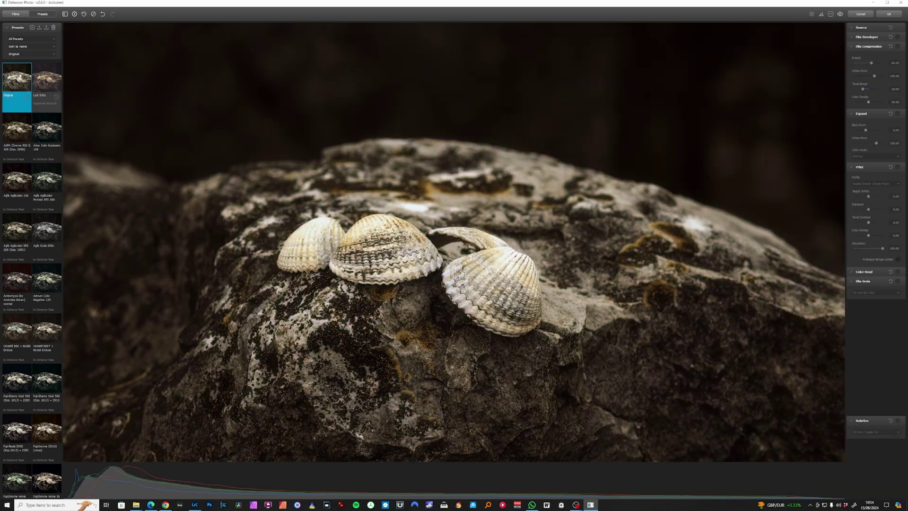
{"action": "left_click", "coordinate": [47, 76]}
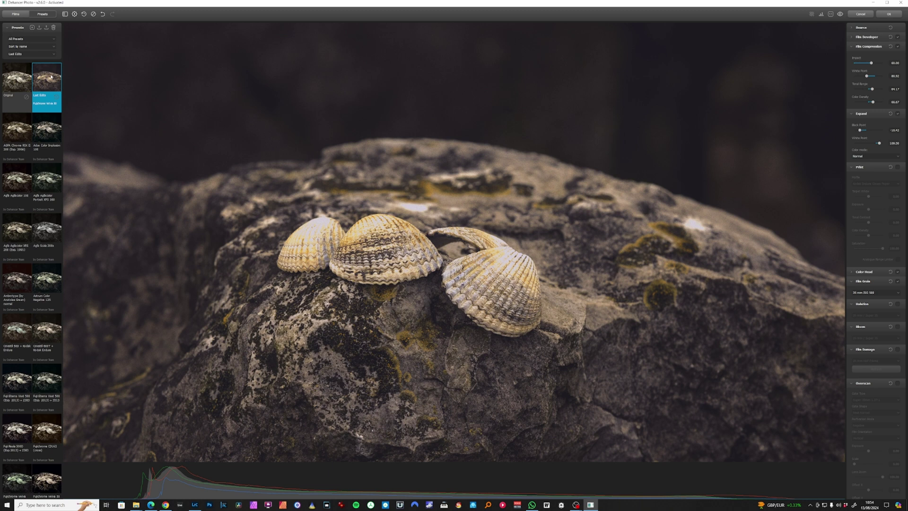
{"action": "left_click", "coordinate": [44, 138]}
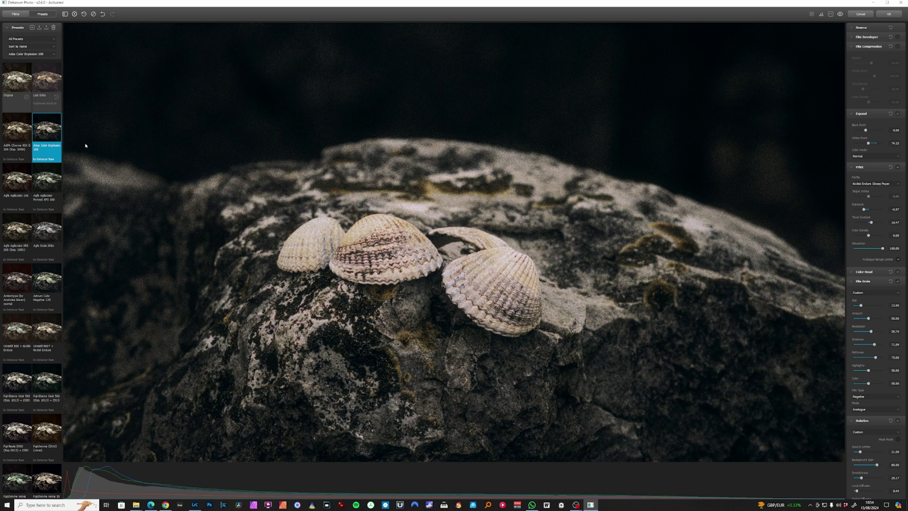
{"action": "scroll", "coordinate": [214, 214], "scroll_direction": "down", "scroll_amount": 1}
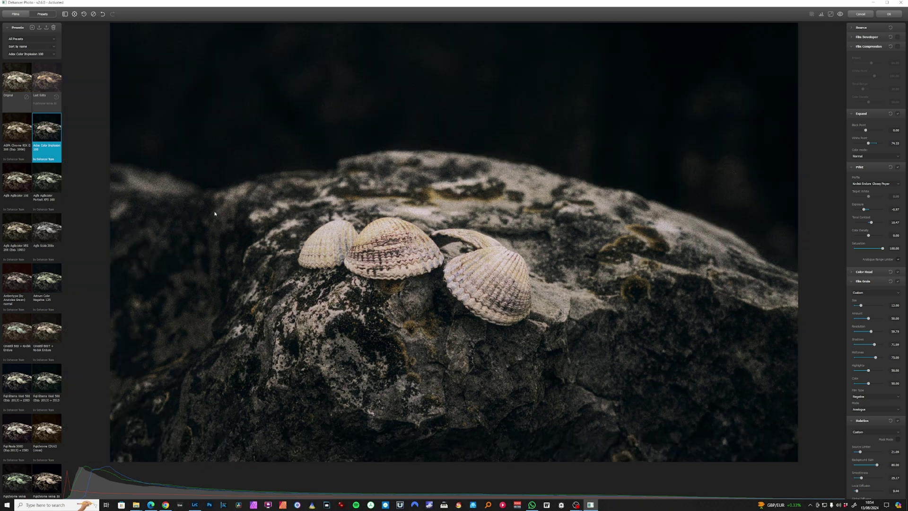
{"action": "left_click", "coordinate": [17, 179]}
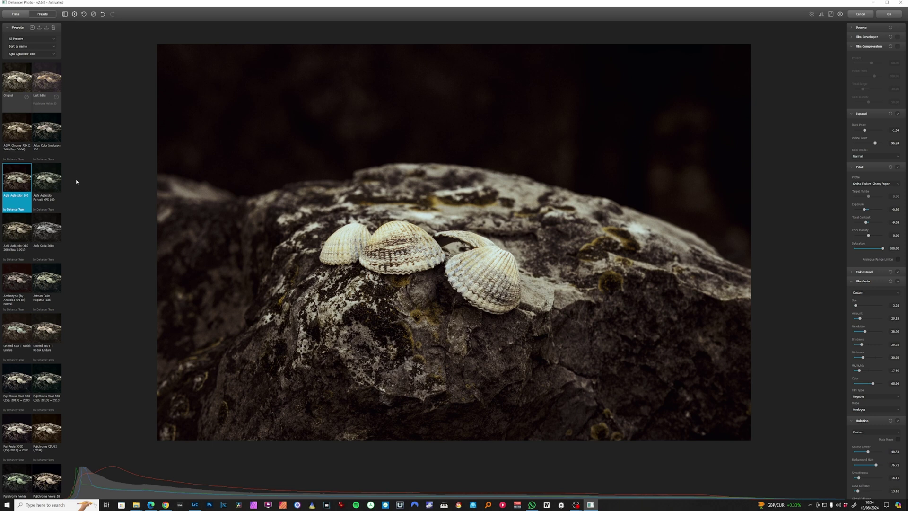
- Try the Agfa Agfacolor Portrait XPS 160, Agfa Scala 200x and Agfa Agfacolor XRS 200 presets, and apply the Astrum Color Negative 125 preset
{"action": "left_click", "coordinate": [54, 180]}
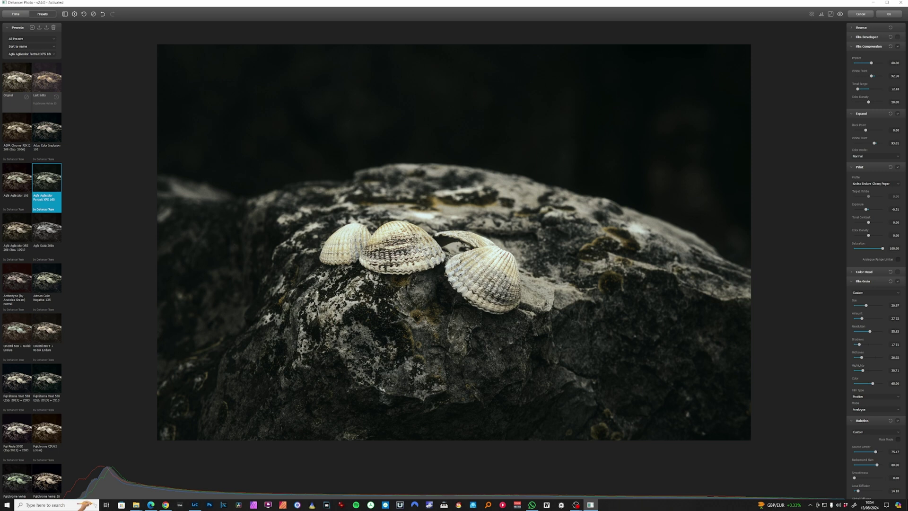
{"action": "scroll", "coordinate": [318, 291], "scroll_direction": "up", "scroll_amount": 1}
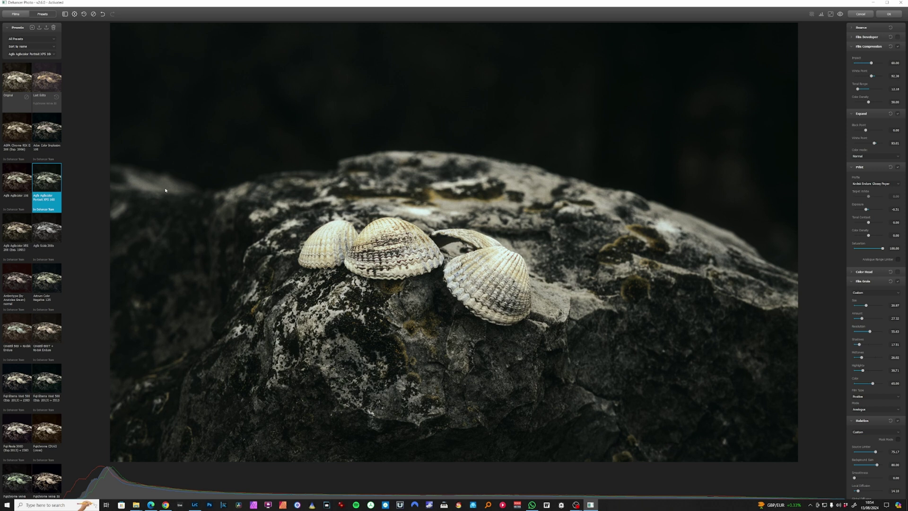
{"action": "left_click", "coordinate": [53, 235]}
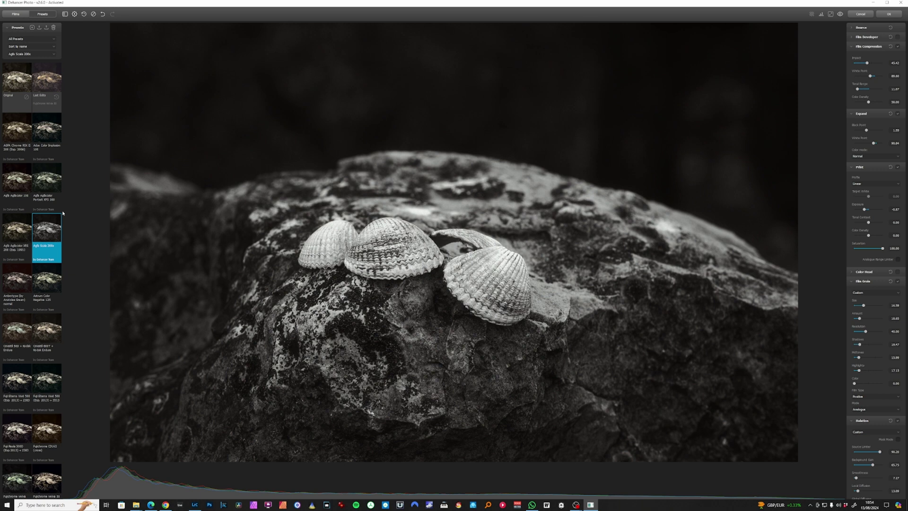
{"action": "left_click", "coordinate": [20, 227]}
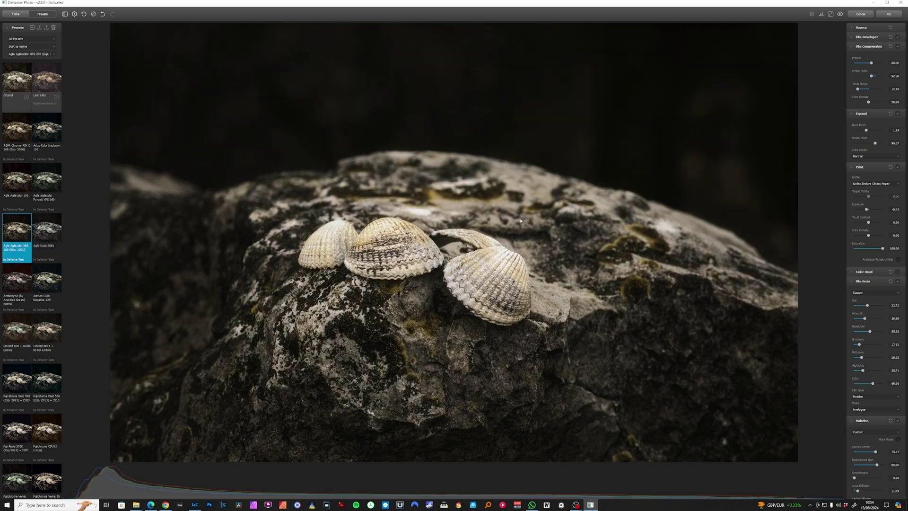
{"action": "left_click_drag", "start_coordinate": [839, 15], "coordinate": [841, 16]}
{"action": "left_click", "coordinate": [50, 231]}
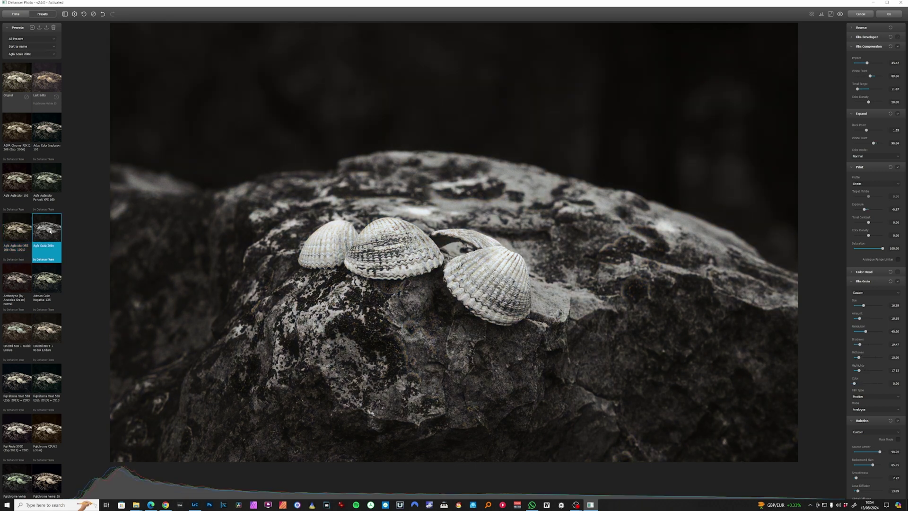
{"action": "left_click", "coordinate": [48, 281]}
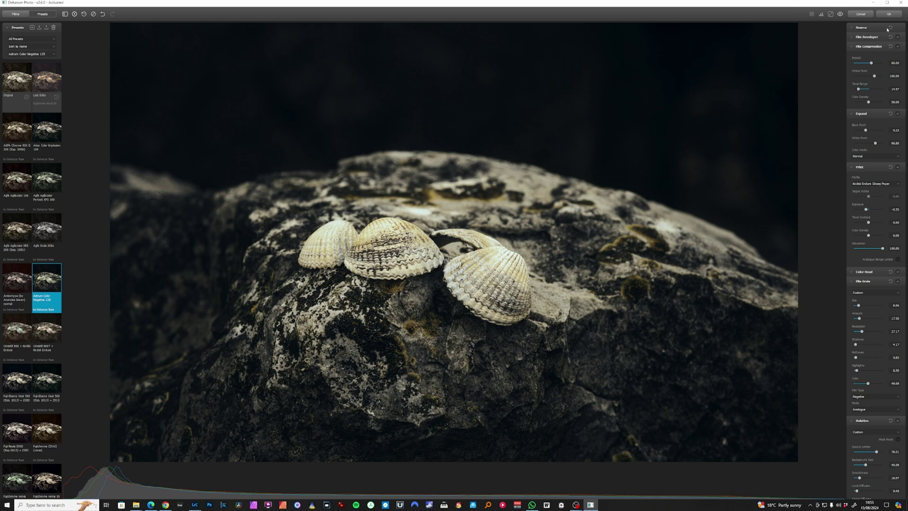
- Expand the Source and Film Developer settings, set Contrast Boost to -41.67 and lower Gamma Correction
{"action": "left_click", "coordinate": [869, 28]}
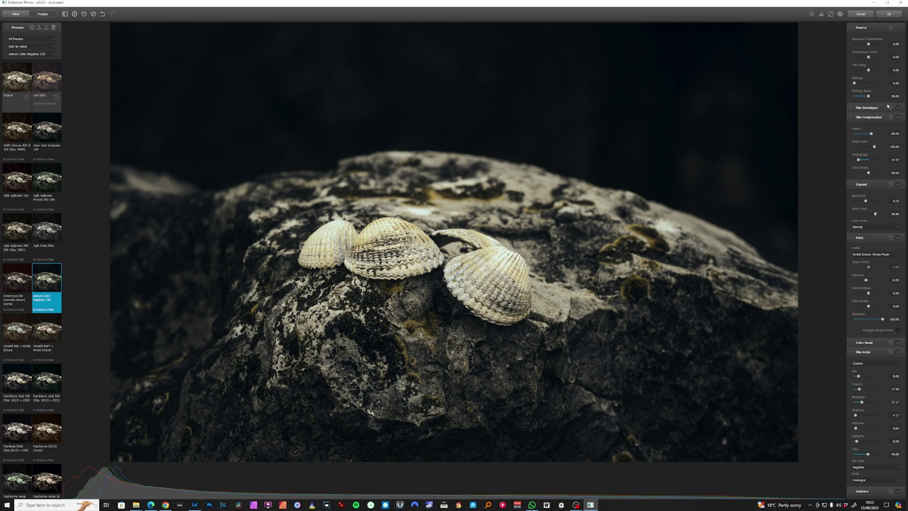
{"action": "left_click", "coordinate": [873, 108]}
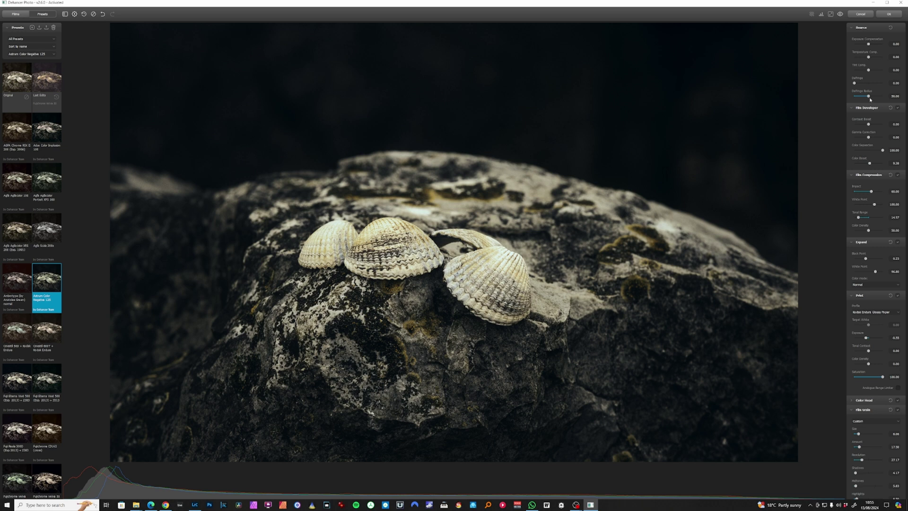
{"action": "mouse_move", "coordinate": [868, 126]}
{"action": "left_mouse_down"}
{"action": "mouse_move", "coordinate": [853, 126]}
{"action": "mouse_move", "coordinate": [862, 125]}
{"action": "left_mouse_up"}
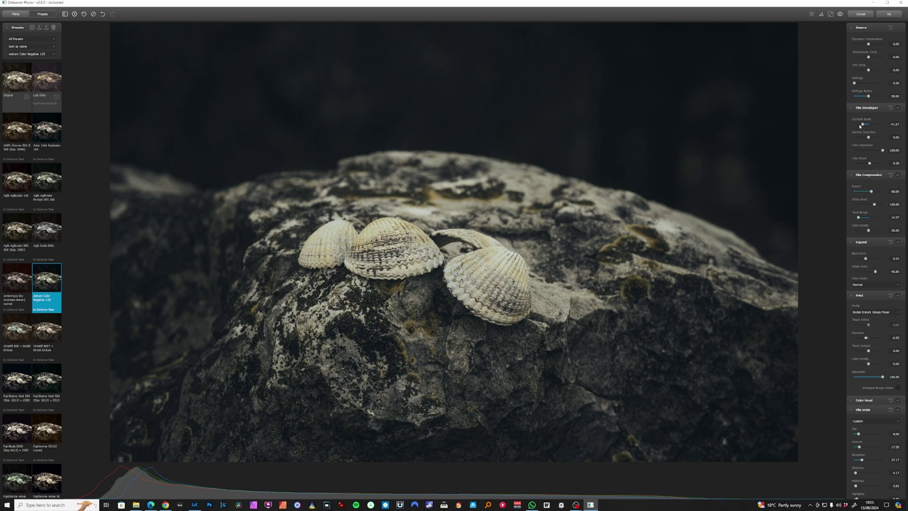
{"action": "mouse_move", "coordinate": [868, 138]}
{"action": "left_mouse_down"}
{"action": "mouse_move", "coordinate": [890, 136]}
{"action": "mouse_move", "coordinate": [863, 141]}
{"action": "left_mouse_up"}
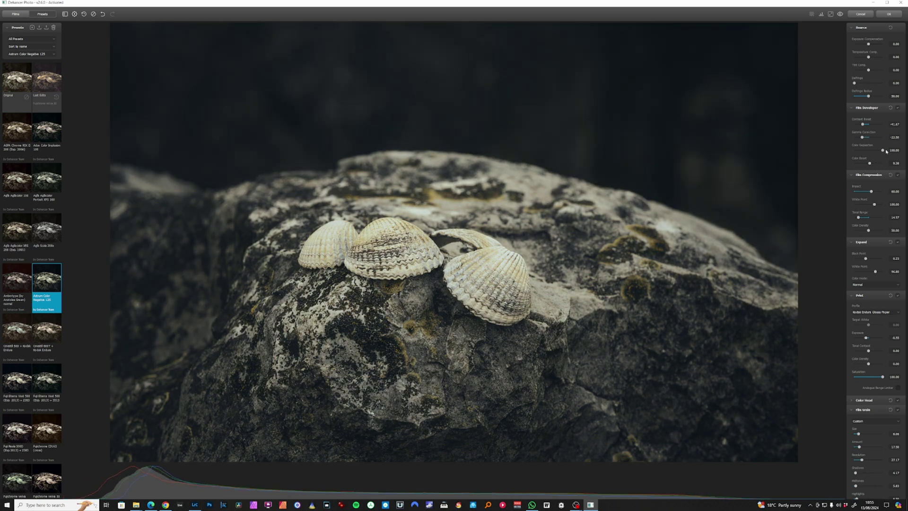
- Preview the photo with Vignette and Overscan toggled, restore both to their original state and collapse their settings
{"action": "scroll", "coordinate": [894, 185], "scroll_direction": "down", "scroll_amount": 15}
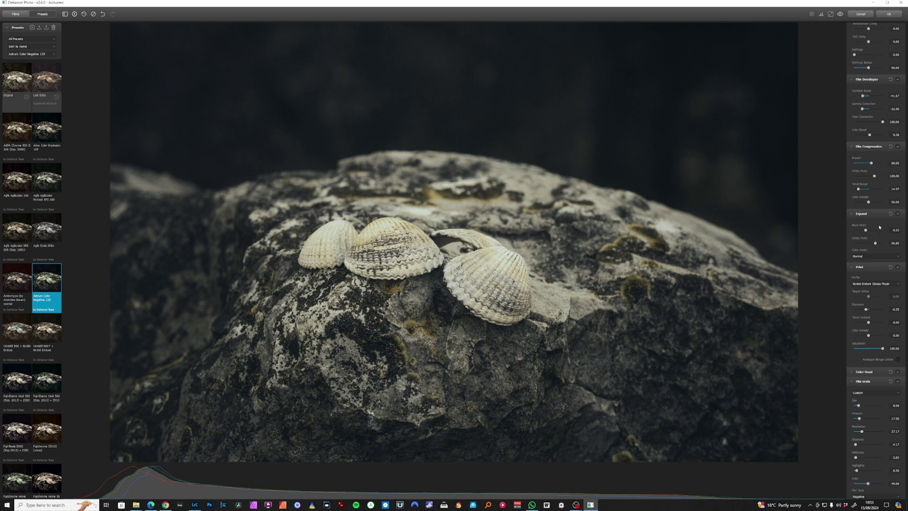
{"action": "scroll", "coordinate": [887, 248], "scroll_direction": "down", "scroll_amount": 4}
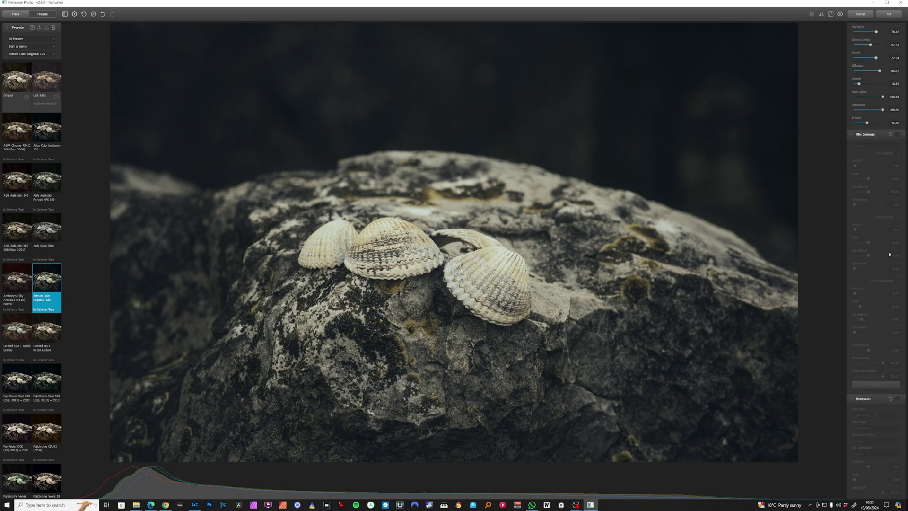
{"action": "scroll", "coordinate": [888, 254], "scroll_direction": "down", "scroll_amount": 3}
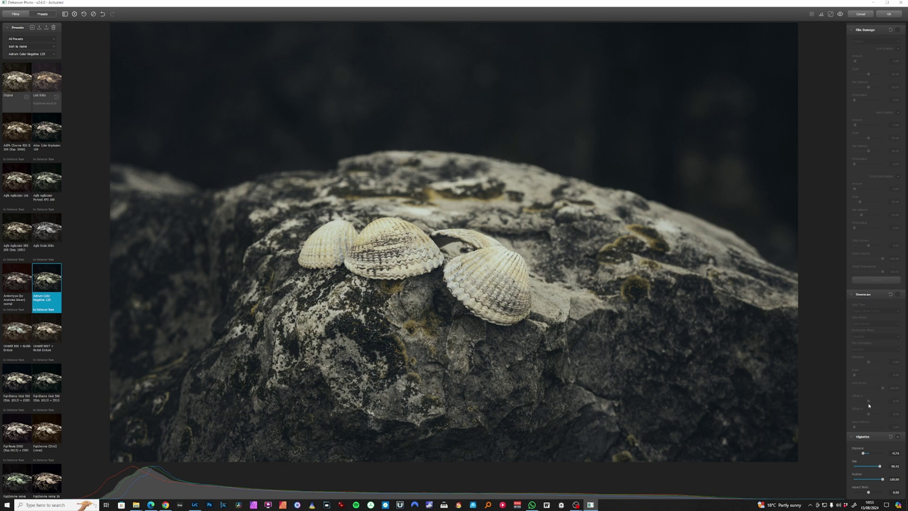
{"action": "left_click", "coordinate": [896, 436]}
{"action": "left_click", "coordinate": [898, 437]}
{"action": "left_click", "coordinate": [897, 294]}
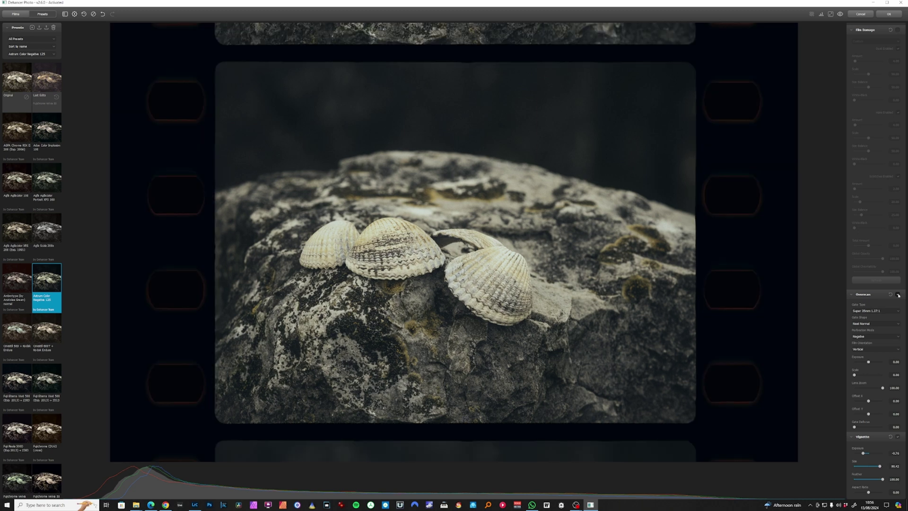
{"action": "left_click", "coordinate": [898, 295]}
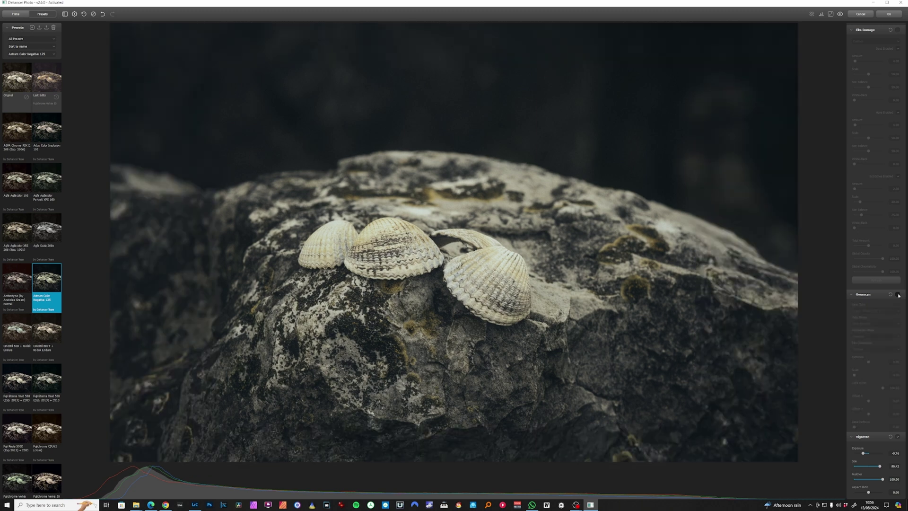
{"action": "left_click", "coordinate": [851, 294]}
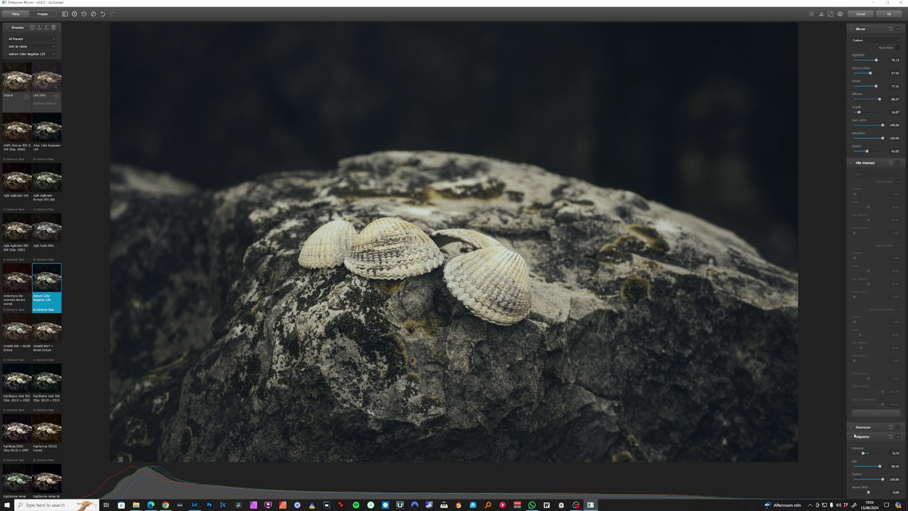
{"action": "left_click", "coordinate": [853, 436]}
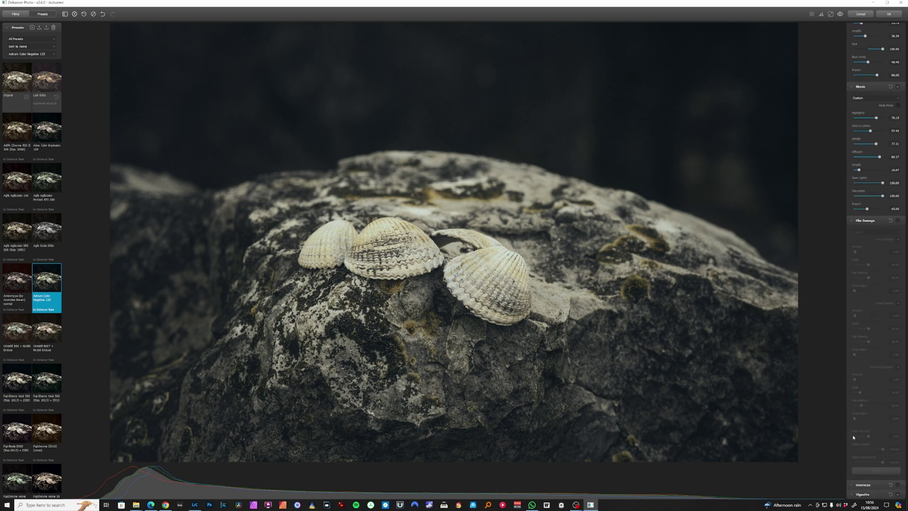
- Try the Film Damage effect with a higher dust amount on the photo, and switch the effect off again
{"action": "left_click", "coordinate": [898, 221]}
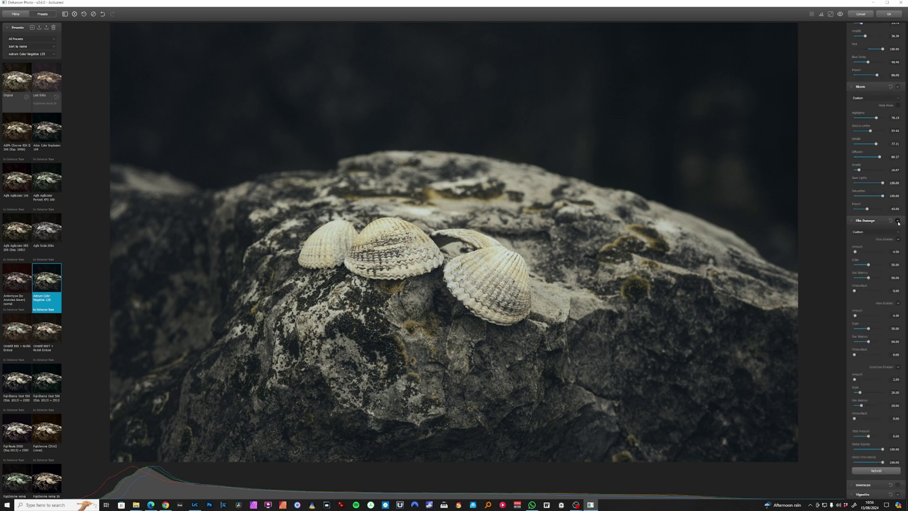
{"action": "left_click", "coordinate": [898, 221]}
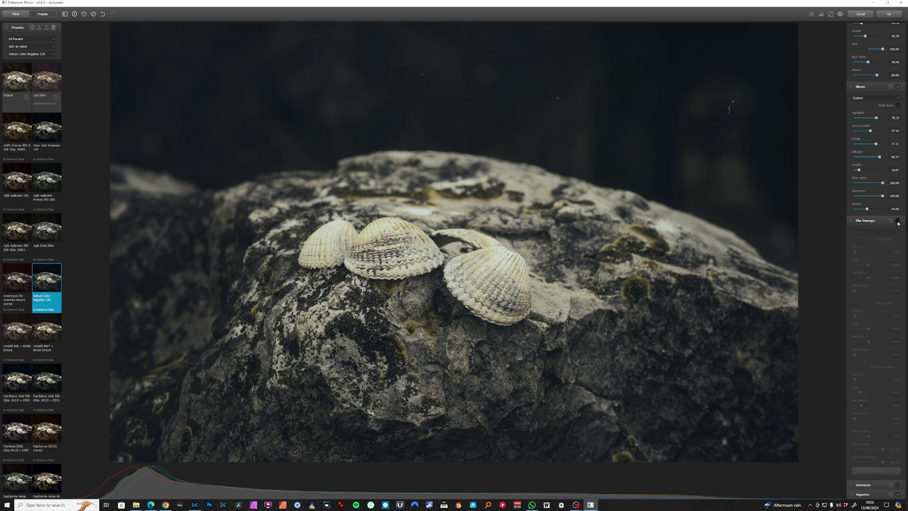
{"action": "left_click", "coordinate": [897, 221]}
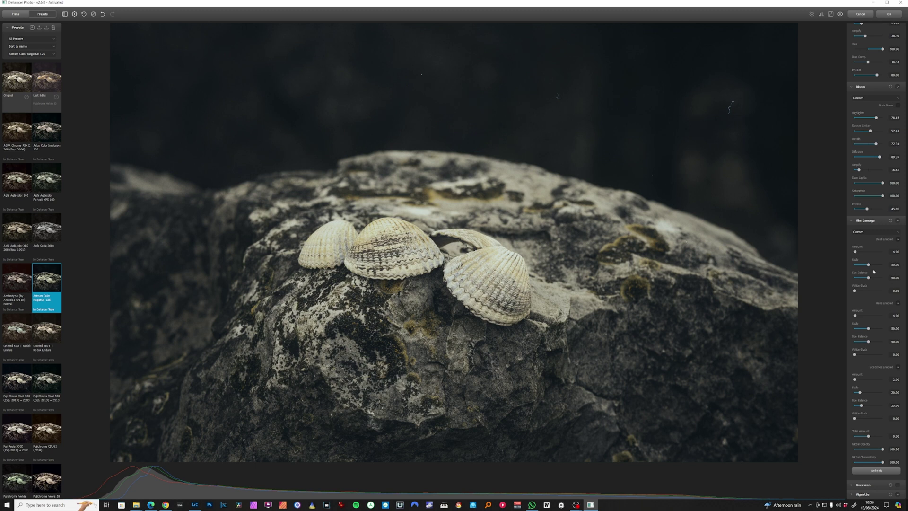
{"action": "left_click_drag", "start_coordinate": [855, 252], "coordinate": [874, 254]}
{"action": "left_click", "coordinate": [897, 221]}
- Compare the shells with Bloom on and off, and keep Bloom on with a lower source limit and Amplify at 21.67
{"action": "left_click", "coordinate": [898, 87]}
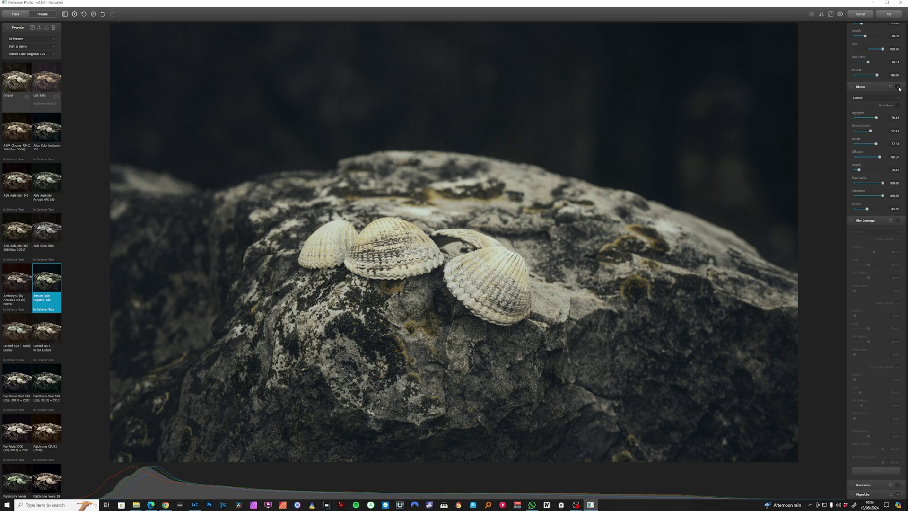
{"action": "left_click", "coordinate": [898, 87]}
{"action": "left_click", "coordinate": [898, 87]}
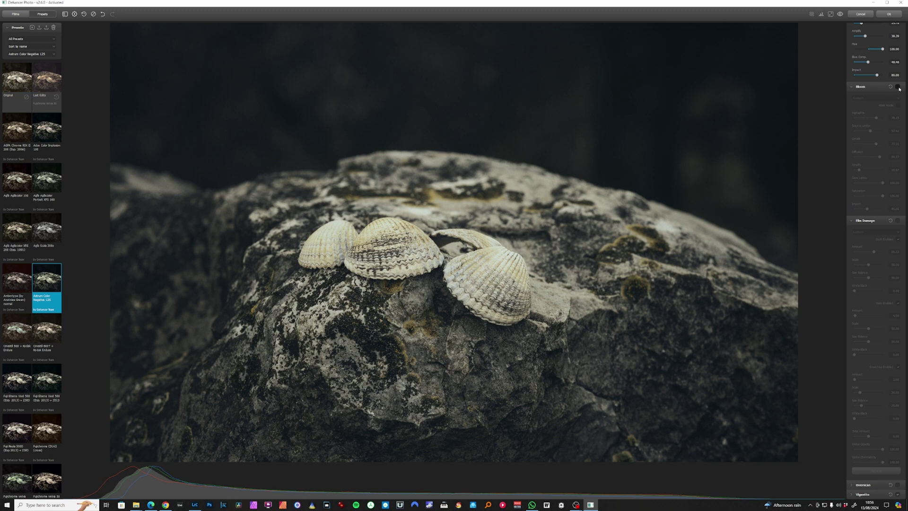
{"action": "left_click", "coordinate": [898, 87]}
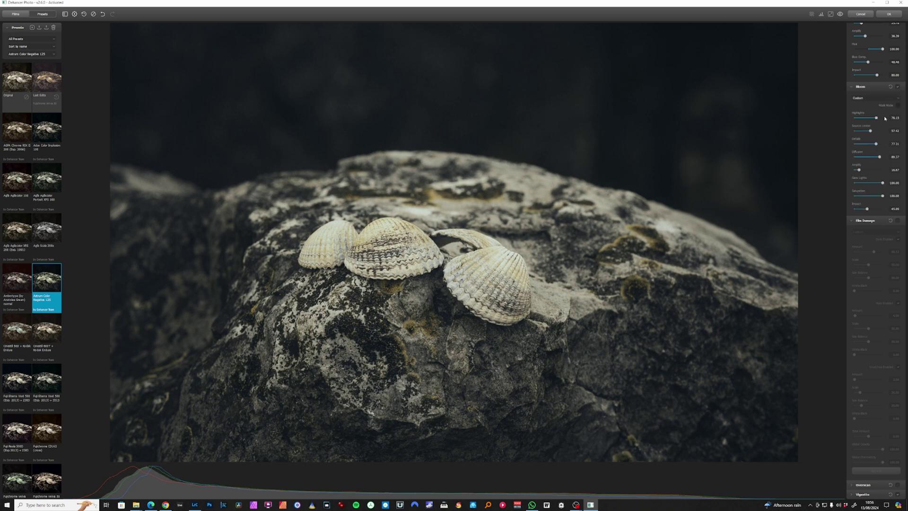
{"action": "scroll", "coordinate": [528, 232], "scroll_direction": "up", "scroll_amount": 5}
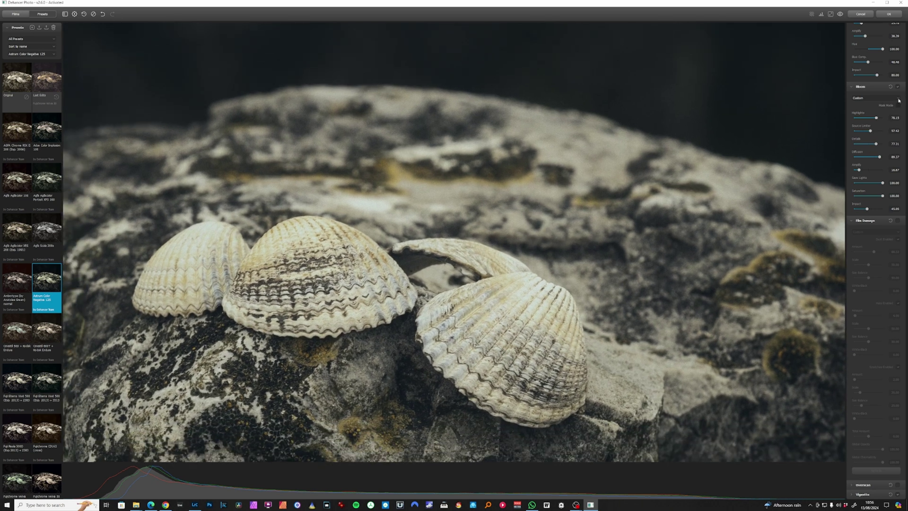
{"action": "left_click", "coordinate": [898, 87]}
{"action": "left_click", "coordinate": [898, 87]}
{"action": "left_click", "coordinate": [898, 87]}
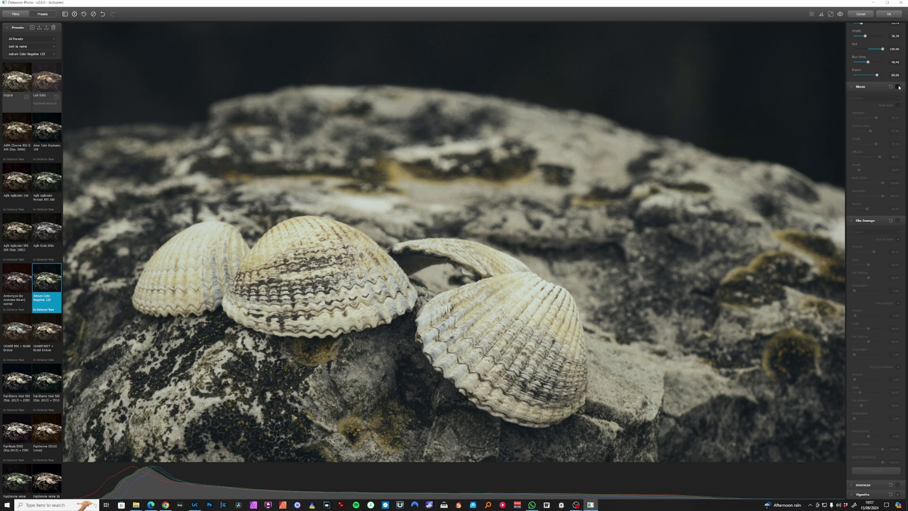
{"action": "scroll", "coordinate": [755, 166], "scroll_direction": "down", "scroll_amount": 5}
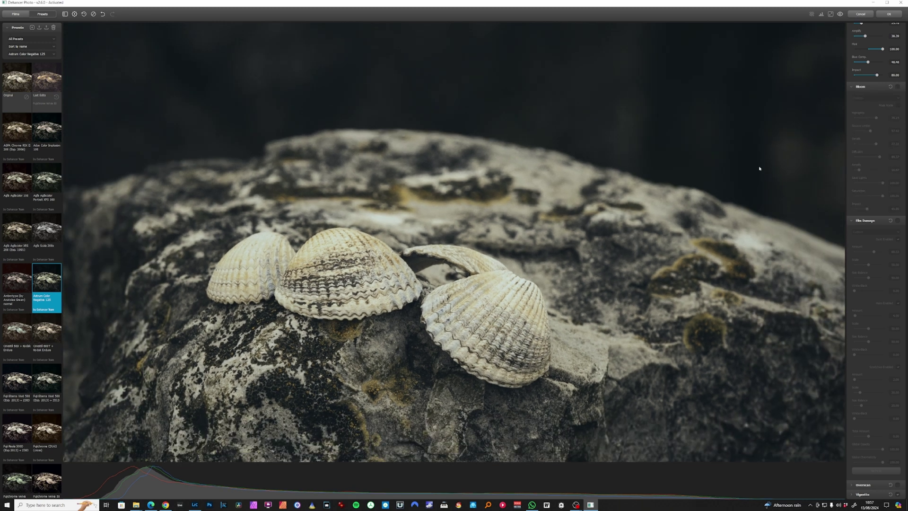
{"action": "scroll", "coordinate": [715, 202], "scroll_direction": "down", "scroll_amount": 2}
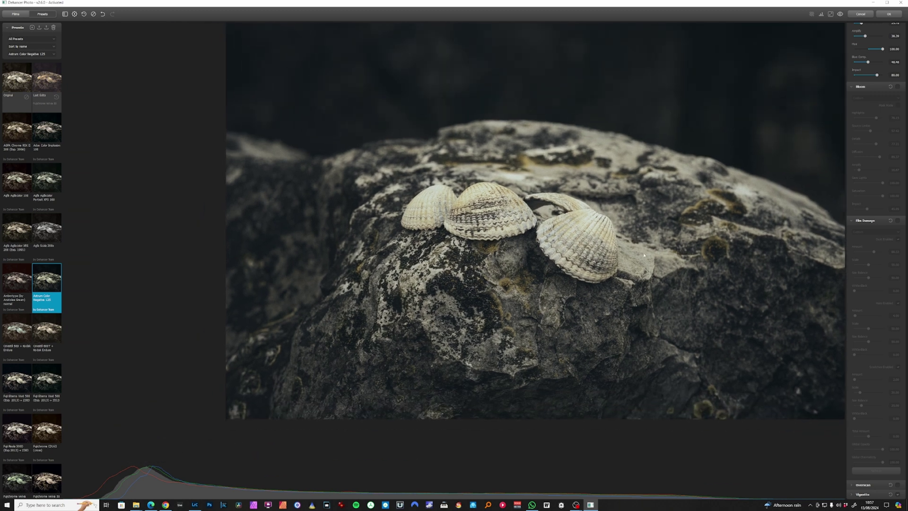
{"action": "left_click", "coordinate": [897, 87]}
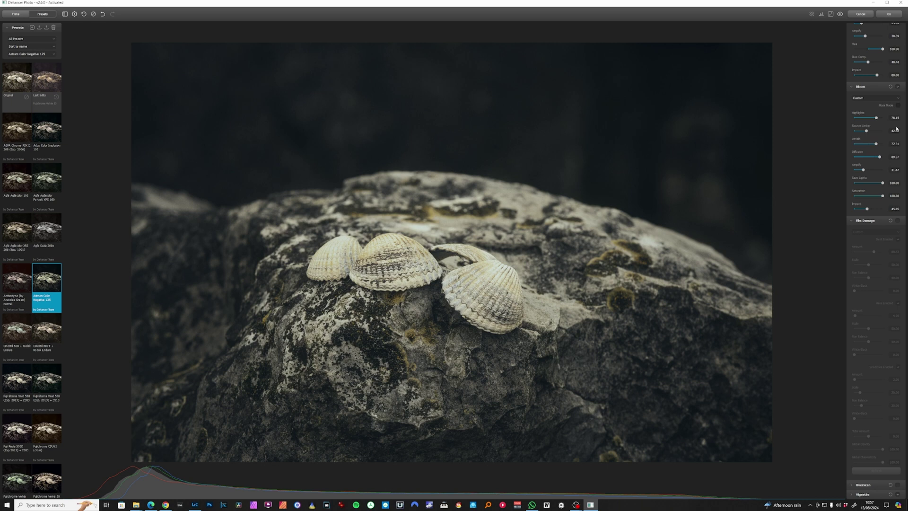
- Turn off Halation and collapse its settings to isolate the Bloom effect
{"action": "scroll", "coordinate": [884, 119], "scroll_direction": "up", "scroll_amount": 1}
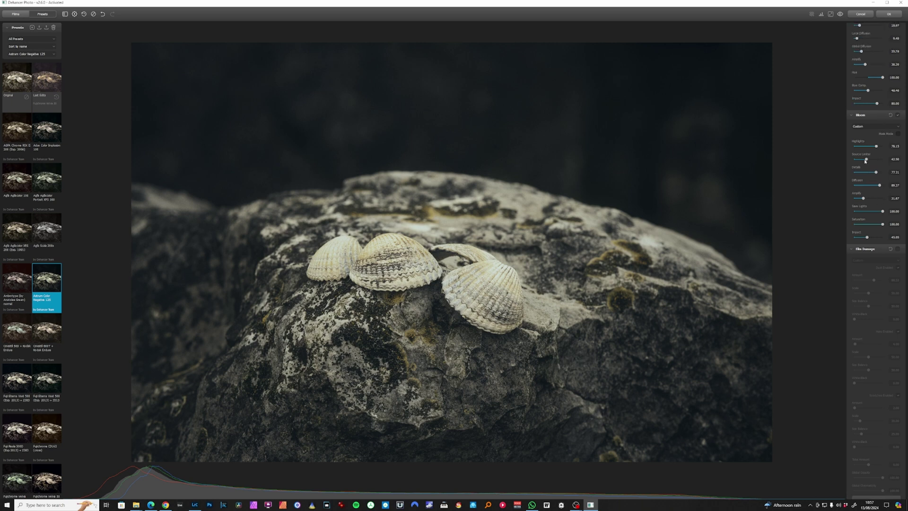
{"action": "scroll", "coordinate": [865, 160], "scroll_direction": "up", "scroll_amount": 1}
{"action": "scroll", "coordinate": [880, 182], "scroll_direction": "up", "scroll_amount": 4}
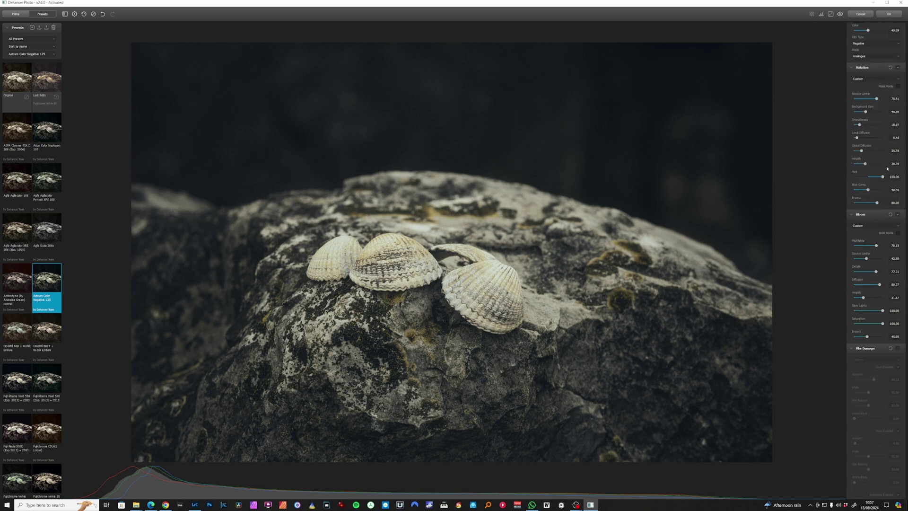
{"action": "left_click", "coordinate": [898, 153]}
{"action": "left_click", "coordinate": [900, 154]}
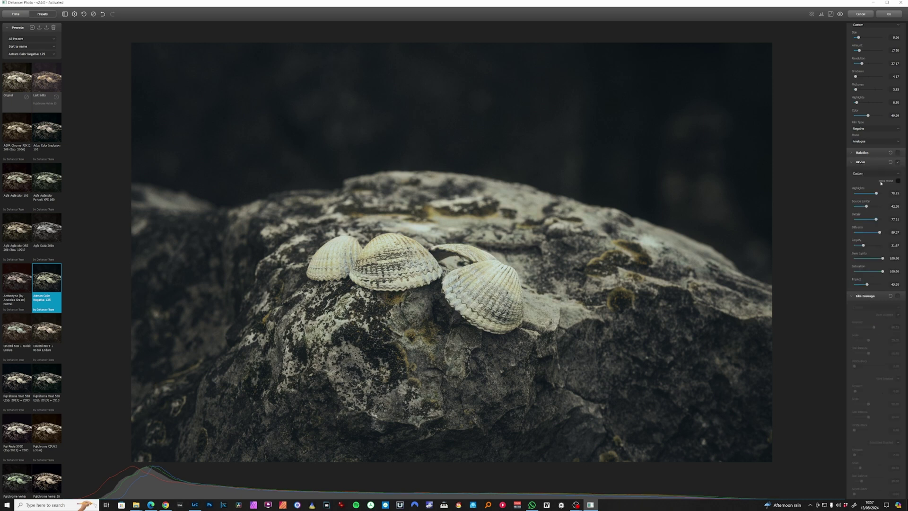
- Try Bloom with its Impact at 0 and at a much stronger level, and test its Saturation up to the maximum
{"action": "left_click_drag", "start_coordinate": [867, 284], "coordinate": [848, 288]}
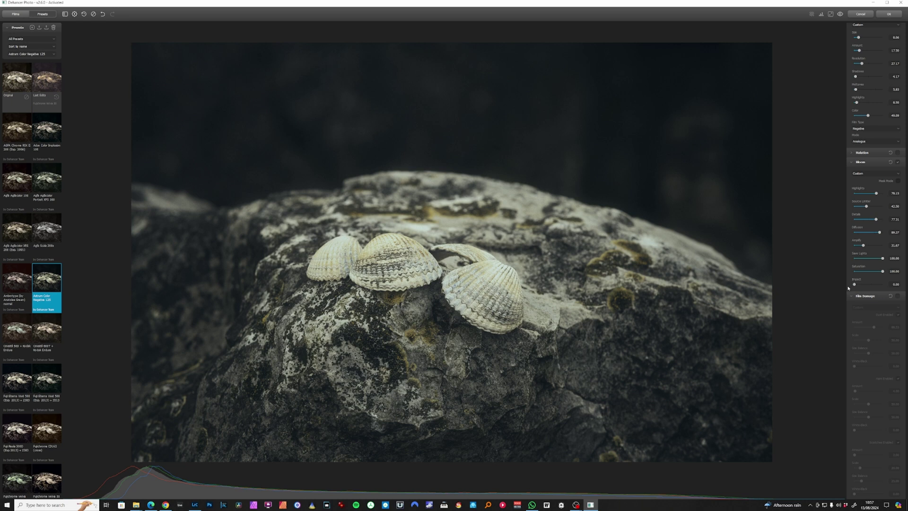
{"action": "left_click", "coordinate": [877, 285]}
{"action": "left_click_drag", "start_coordinate": [876, 285], "coordinate": [878, 285]}
{"action": "left_click_drag", "start_coordinate": [869, 272], "coordinate": [883, 272]}
- Set the Bloom profile to 35 mm / Super 35
{"action": "left_click", "coordinate": [894, 173]}
{"action": "left_click", "coordinate": [892, 191]}
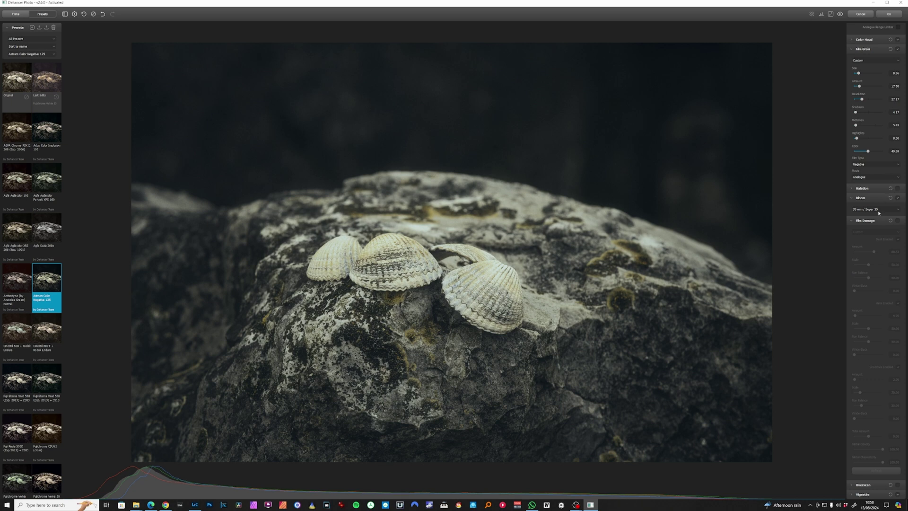
{"action": "left_click", "coordinate": [878, 213]}
- Turn Halation back on and try its 16 mm / Super 16 No Remjet and 35 mm / Super 35 No Remjet profiles
{"action": "left_click", "coordinate": [873, 188]}
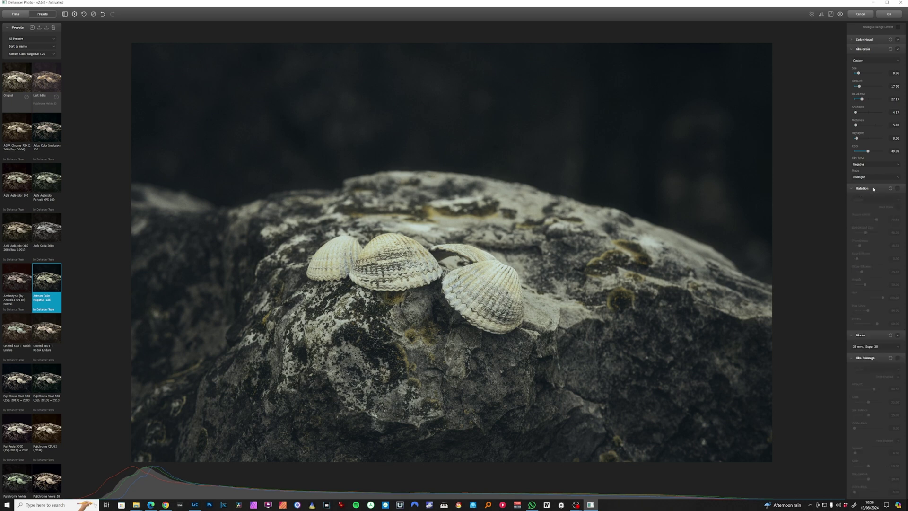
{"action": "left_click", "coordinate": [897, 188]}
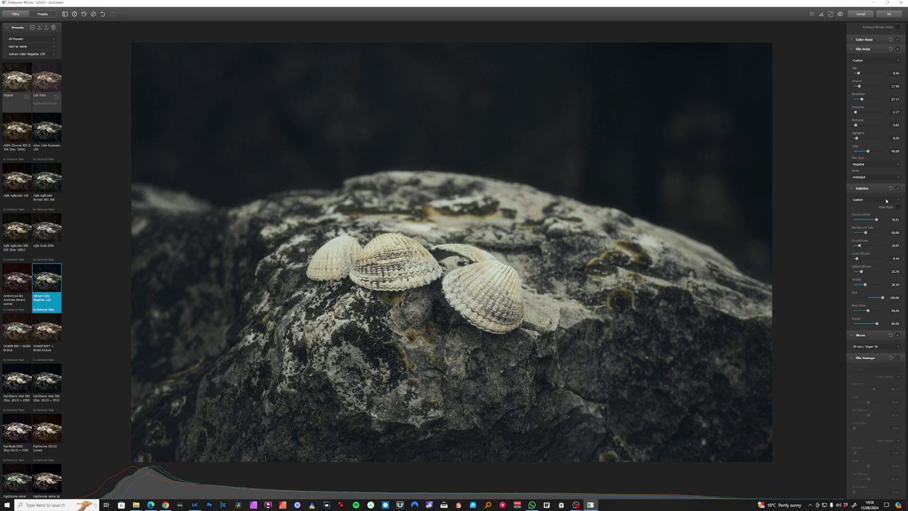
{"action": "left_click", "coordinate": [886, 201]}
{"action": "left_click", "coordinate": [876, 203]}
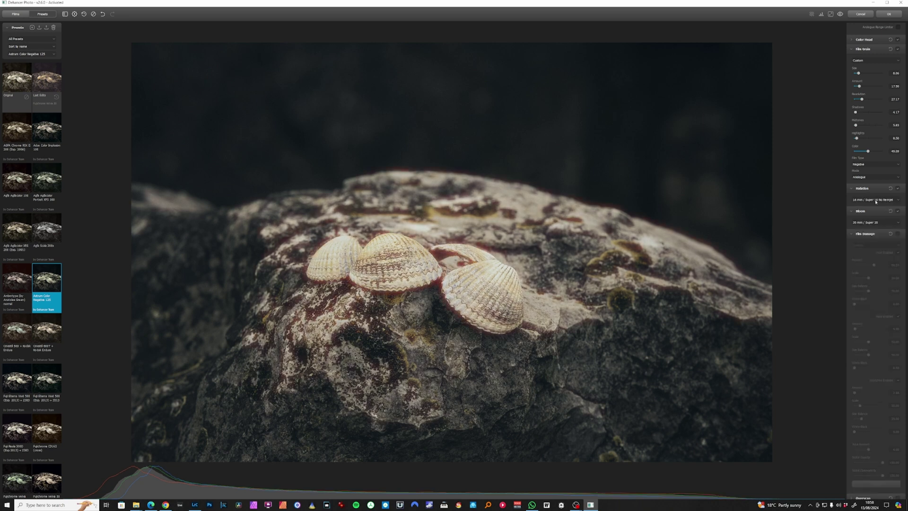
{"action": "left_click", "coordinate": [876, 200]}
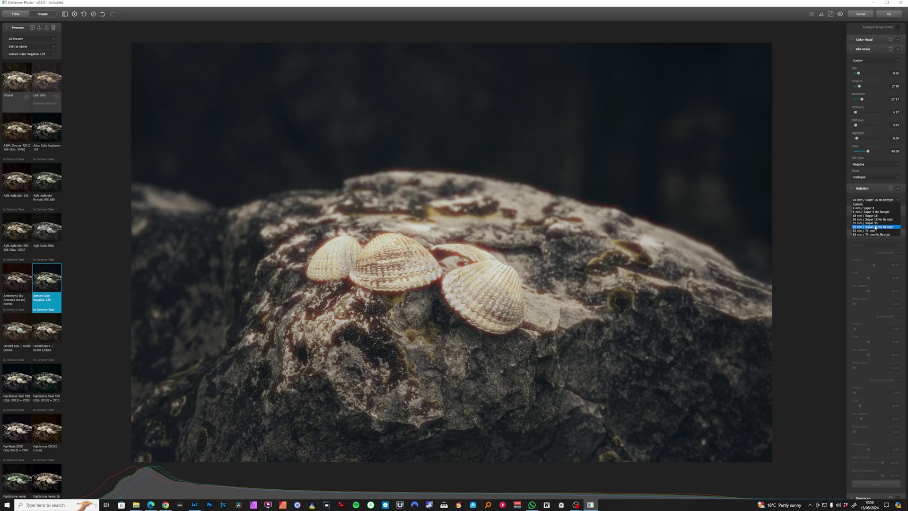
{"action": "left_click", "coordinate": [875, 227]}
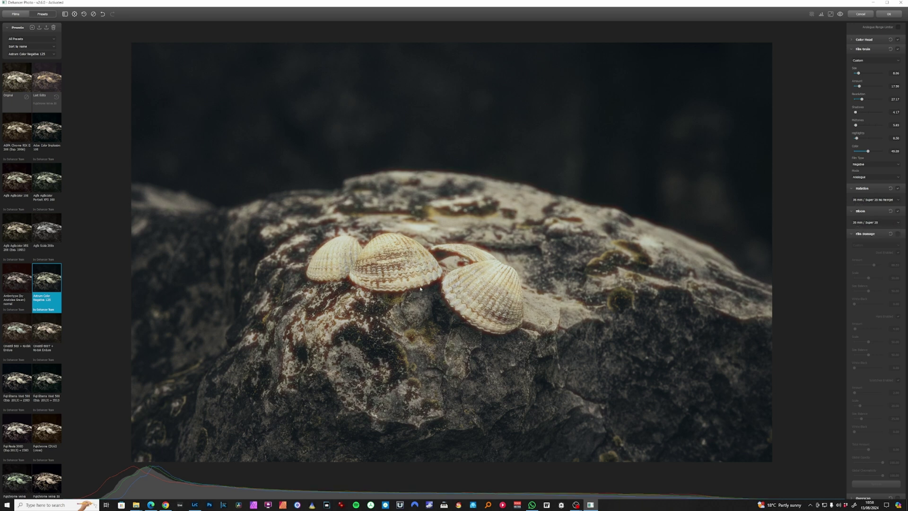
- Switch the Halation profile to Custom to show its individual settings
{"action": "left_click", "coordinate": [878, 200]}
{"action": "left_click", "coordinate": [867, 206]}
{"action": "left_click", "coordinate": [878, 201]}
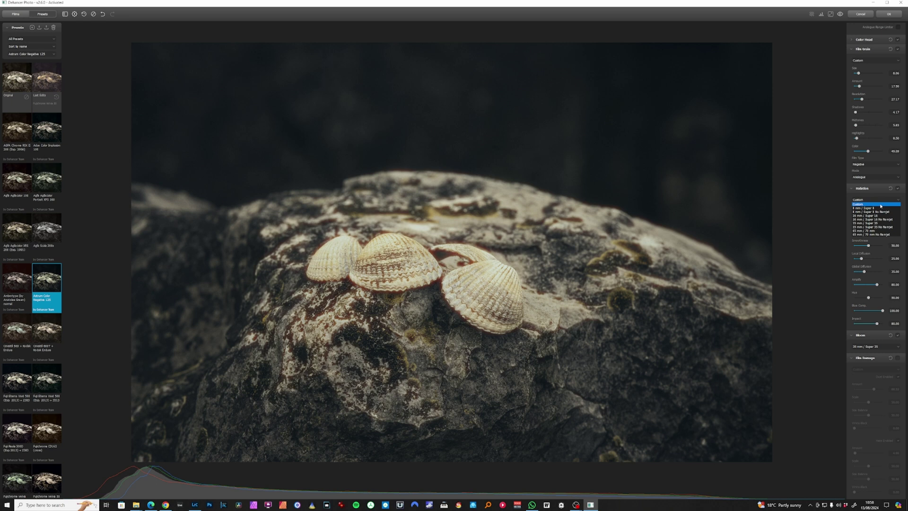
{"action": "left_click", "coordinate": [879, 205]}
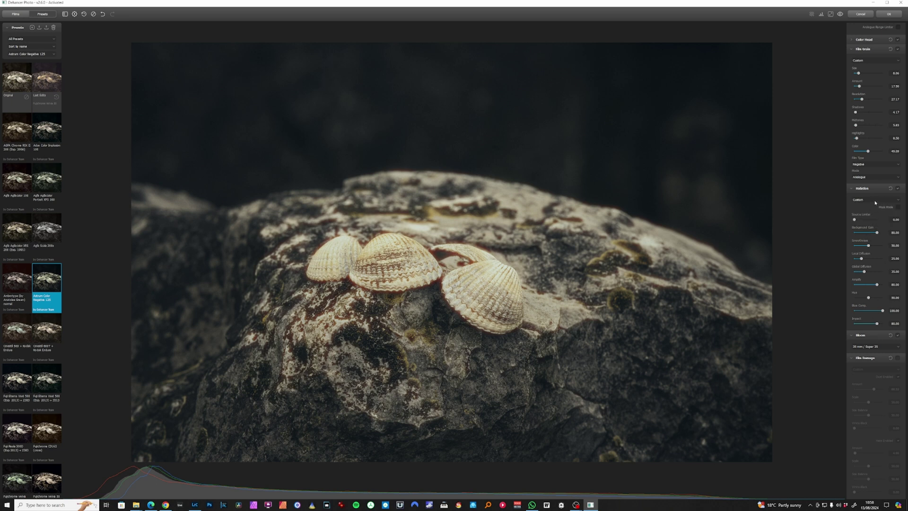
- Base Halation on the 65 mm / 70 mm profile, switch it to Custom and lower Smoothness to about 36
{"action": "left_click", "coordinate": [874, 202]}
{"action": "left_click", "coordinate": [878, 231]}
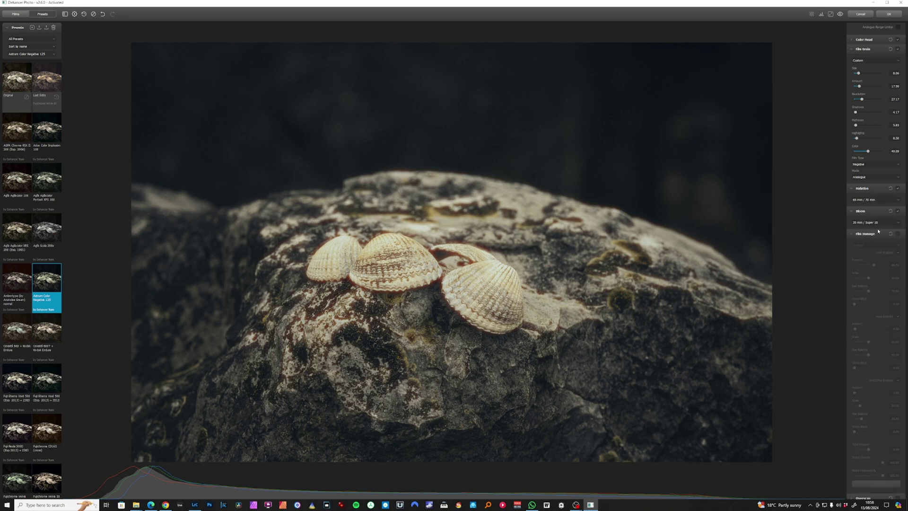
{"action": "left_click", "coordinate": [875, 200]}
{"action": "left_click", "coordinate": [876, 208]}
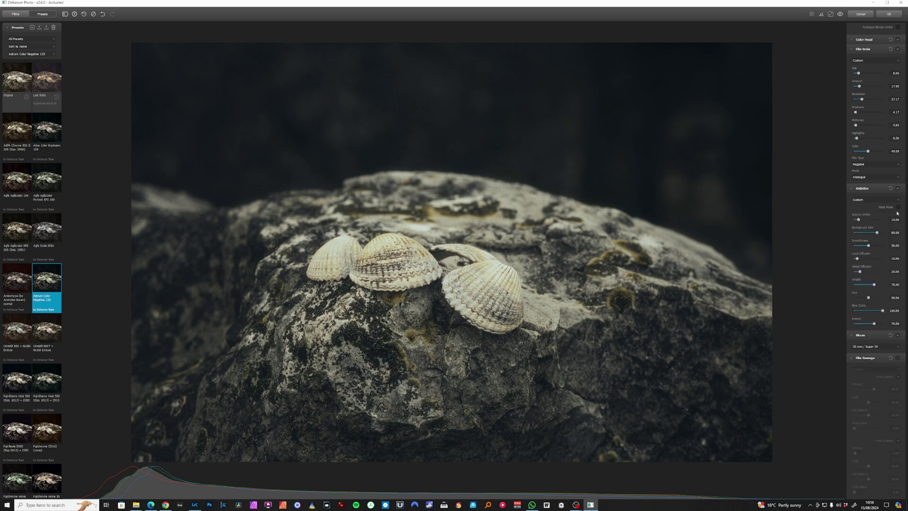
{"action": "left_click", "coordinate": [864, 245]}
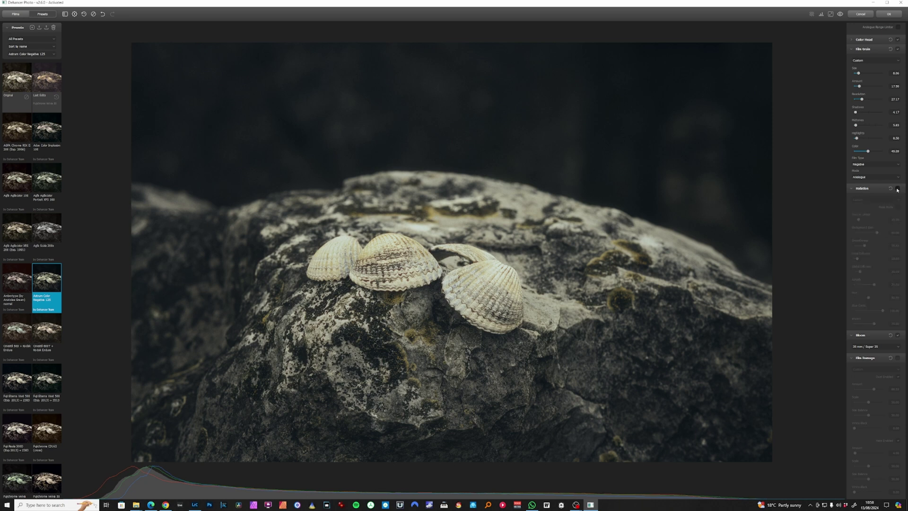
- Enlarge the preview and strengthen Film Grain to size about 20, amount about 32 and resolution about 37, testing Shadows up to 100
{"action": "scroll", "coordinate": [888, 169], "scroll_direction": "up", "scroll_amount": 3}
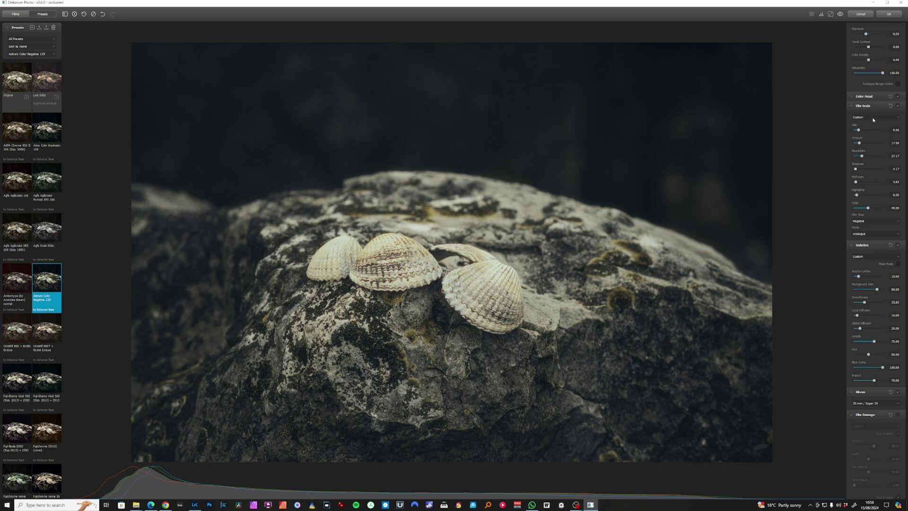
{"action": "left_click", "coordinate": [830, 14]}
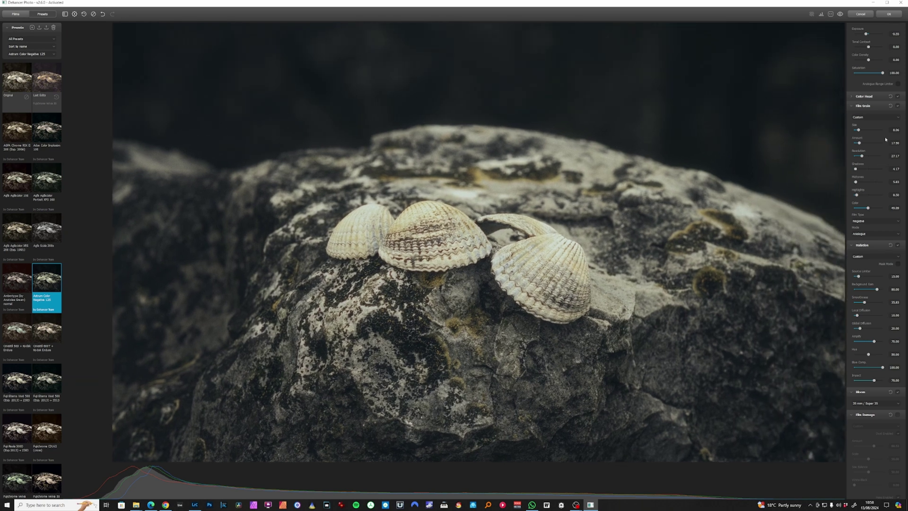
{"action": "left_click_drag", "start_coordinate": [863, 131], "coordinate": [872, 136]}
{"action": "left_click_drag", "start_coordinate": [858, 143], "coordinate": [863, 143]}
{"action": "left_click_drag", "start_coordinate": [875, 131], "coordinate": [865, 131]}
{"action": "left_click_drag", "start_coordinate": [855, 169], "coordinate": [882, 170]}
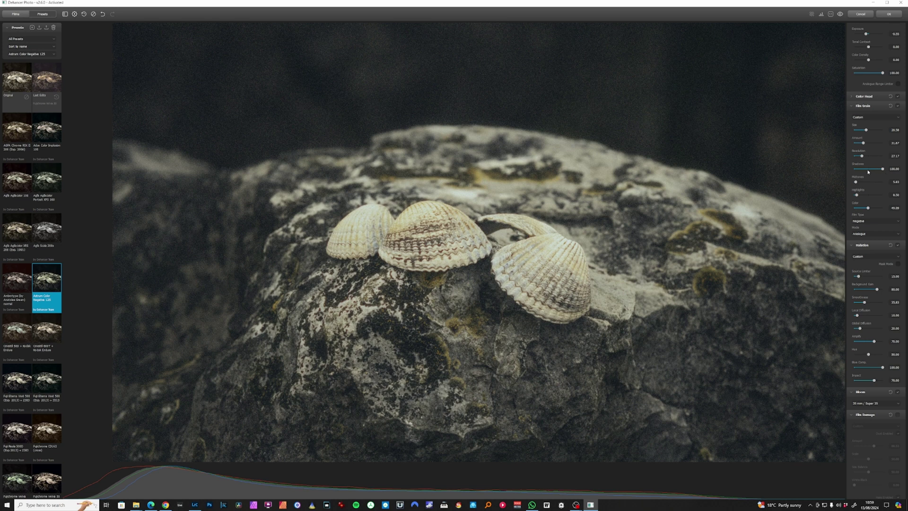
{"action": "mouse_move", "coordinate": [868, 172]}
{"action": "left_mouse_down"}
{"action": "mouse_move", "coordinate": [875, 156]}
{"action": "mouse_move", "coordinate": [865, 158]}
{"action": "left_mouse_up"}
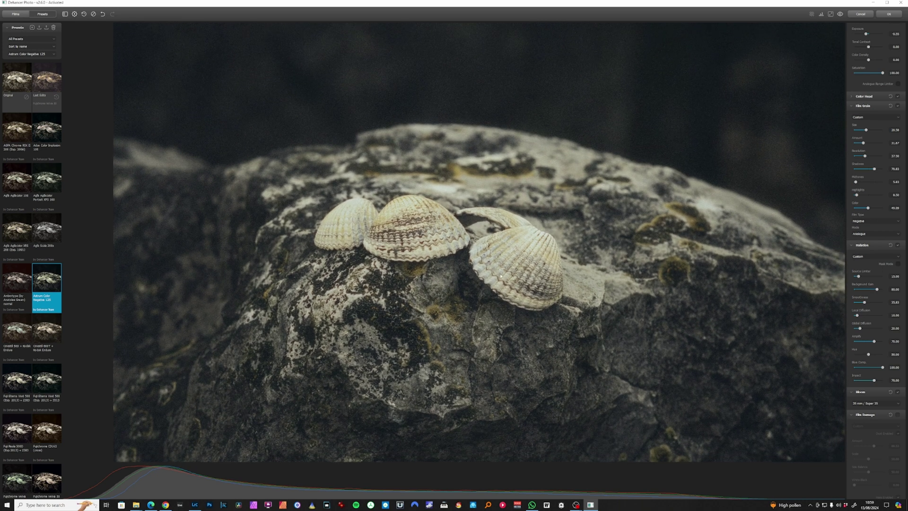
- Compare the shells with Film Grain off and on, and reduce the grain's Shadows to about 30
{"action": "left_click", "coordinate": [897, 106]}
{"action": "left_click", "coordinate": [897, 106]}
{"action": "left_click", "coordinate": [860, 168]}
{"action": "left_click_drag", "start_coordinate": [861, 169], "coordinate": [863, 169]}
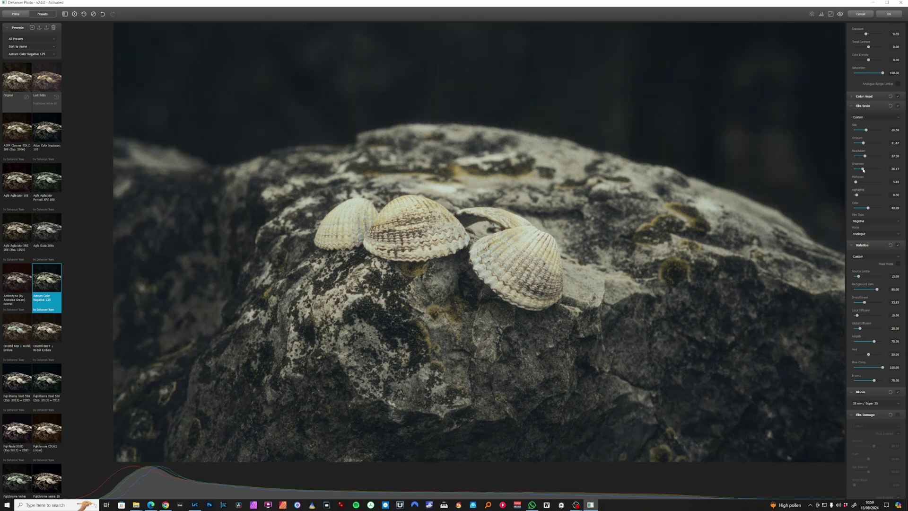
- In Color Head, set Yellow - Blue to about -1.67 and Magenta - Green to about -6.67, and compare with the original photo
{"action": "left_click", "coordinate": [872, 97]}
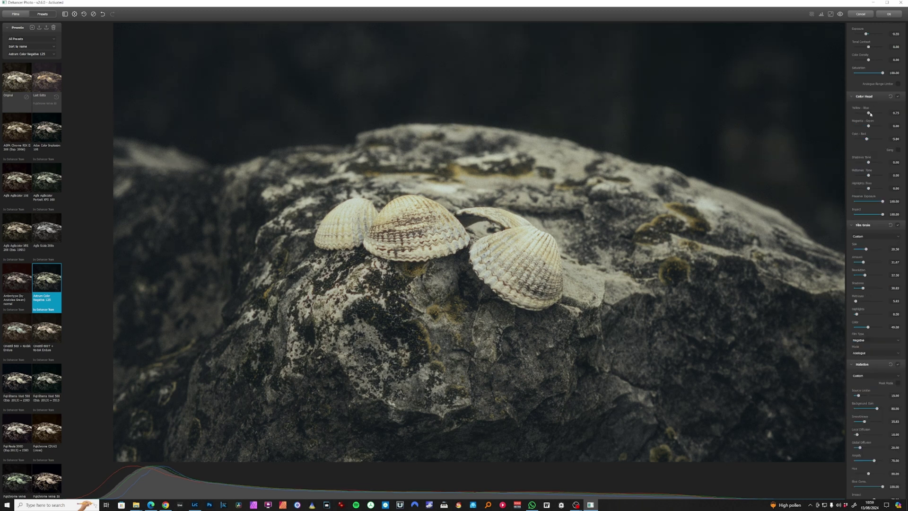
{"action": "mouse_move", "coordinate": [869, 113]}
{"action": "left_mouse_down"}
{"action": "mouse_move", "coordinate": [881, 114]}
{"action": "mouse_move", "coordinate": [868, 114]}
{"action": "left_mouse_up"}
{"action": "left_click_drag", "start_coordinate": [869, 126], "coordinate": [866, 126]}
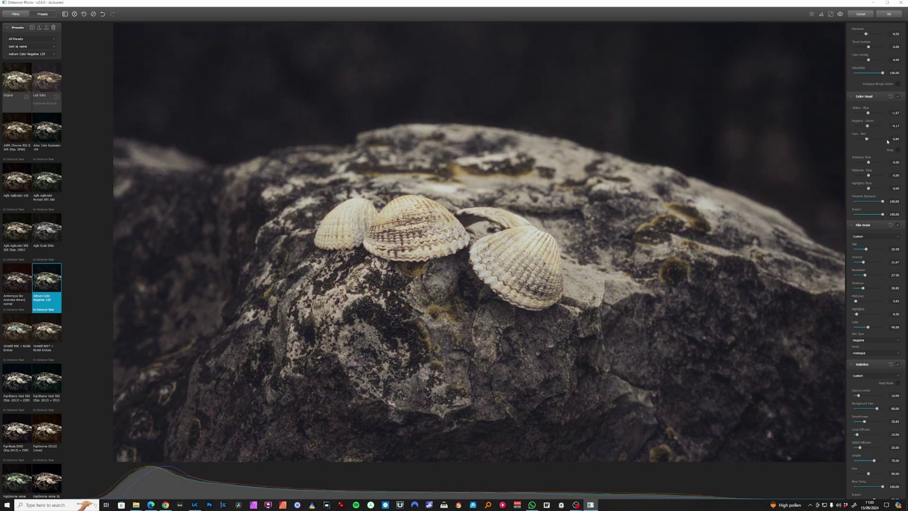
{"action": "left_click_drag", "start_coordinate": [867, 126], "coordinate": [867, 127]}
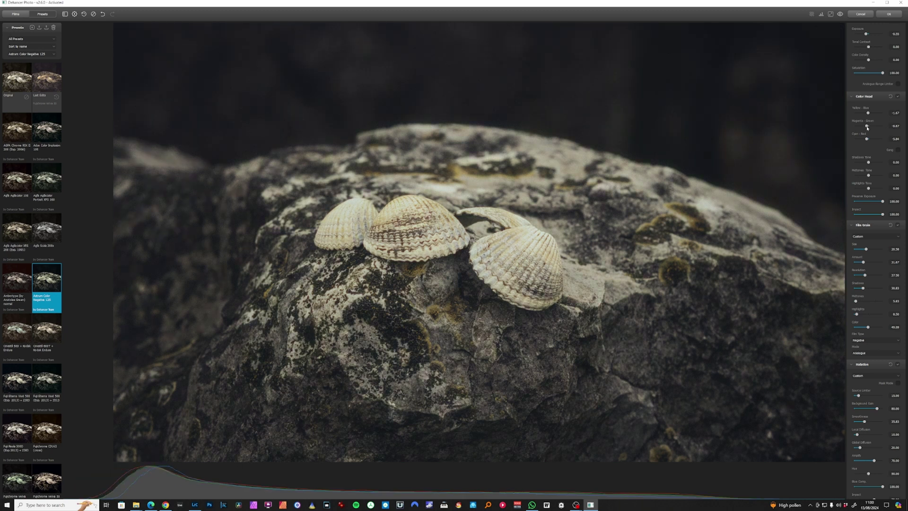
{"action": "left_click", "coordinate": [840, 14]}
{"action": "left_click", "coordinate": [840, 14]}
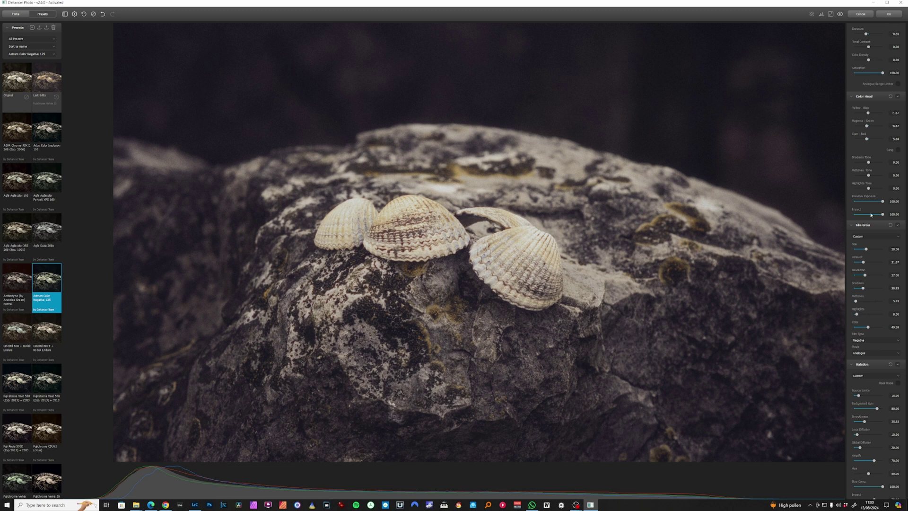
- Compare the photo with Film Grain off and on again, and reduce the grain size slightly
{"action": "left_click", "coordinate": [897, 225]}
{"action": "left_click", "coordinate": [897, 225]}
{"action": "left_click_drag", "start_coordinate": [866, 249], "coordinate": [863, 250]}
- Test the Color Head tone extremes, and set Shadows Tone to about 15 and Highlights Tone to about 3
{"action": "scroll", "coordinate": [882, 106], "scroll_direction": "up", "scroll_amount": 1}
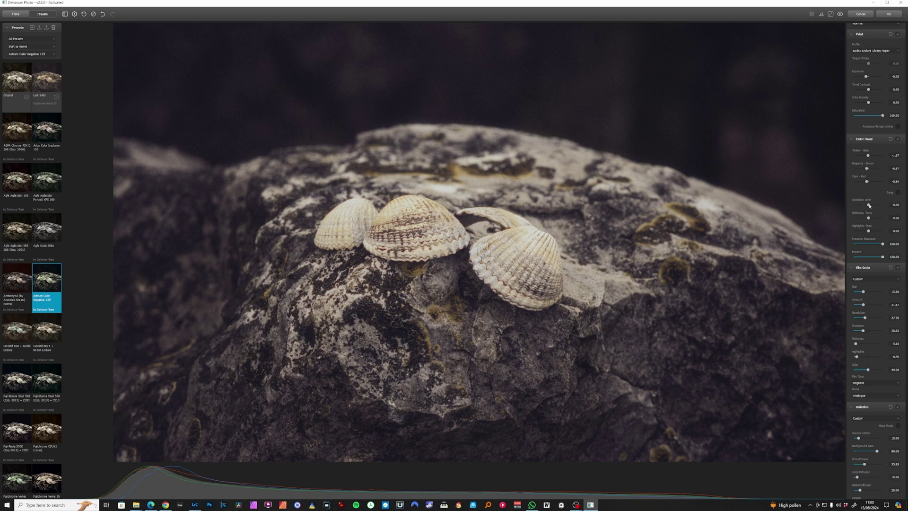
{"action": "mouse_move", "coordinate": [868, 204]}
{"action": "left_mouse_down"}
{"action": "mouse_move", "coordinate": [849, 210]}
{"action": "mouse_move", "coordinate": [884, 207]}
{"action": "left_mouse_up"}
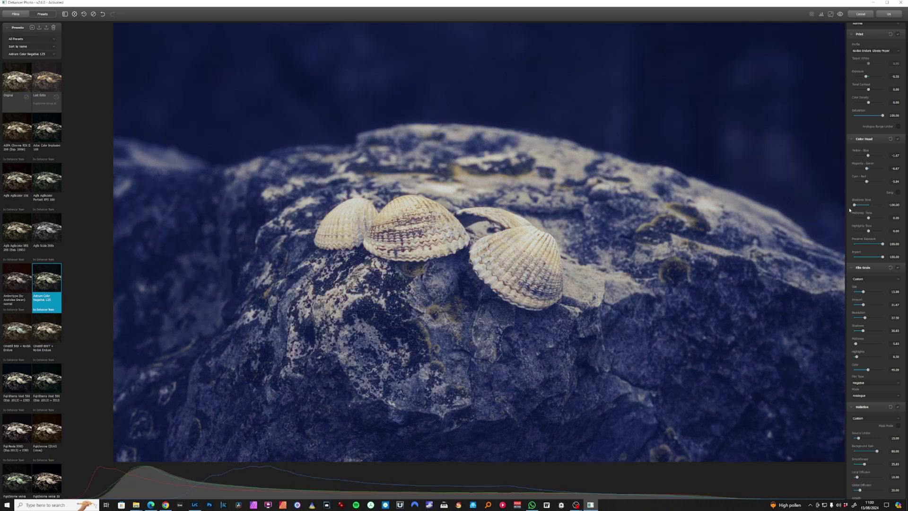
{"action": "left_click", "coordinate": [873, 205]}
{"action": "left_click_drag", "start_coordinate": [869, 219], "coordinate": [872, 219]}
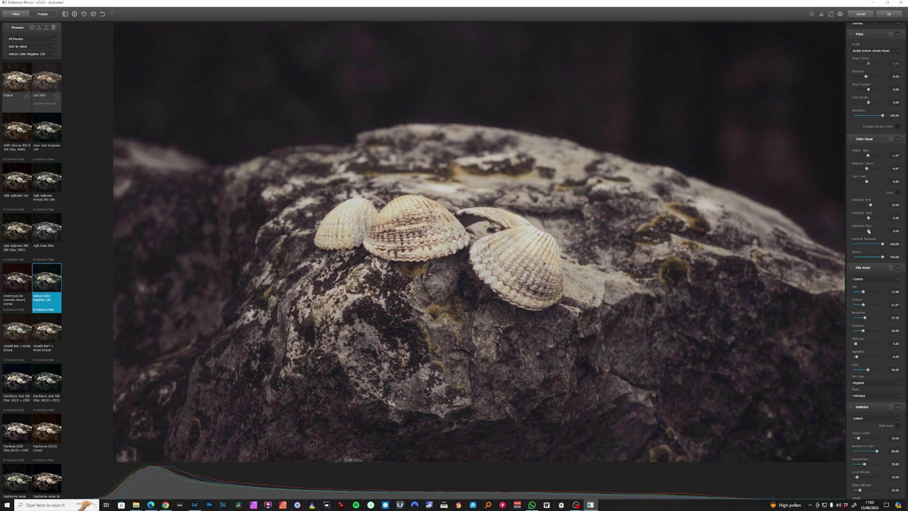
{"action": "left_click", "coordinate": [882, 231]}
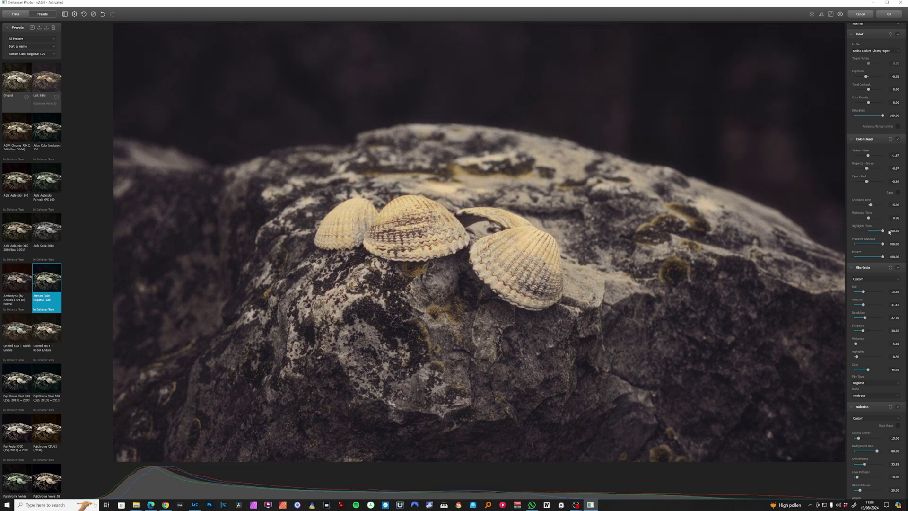
{"action": "left_click", "coordinate": [861, 232]}
{"action": "left_click_drag", "start_coordinate": [861, 233], "coordinate": [874, 233]}
- Compare the photo with the Print effect off and on, and review the compression and developer settings
{"action": "scroll", "coordinate": [874, 163], "scroll_direction": "up", "scroll_amount": 3}
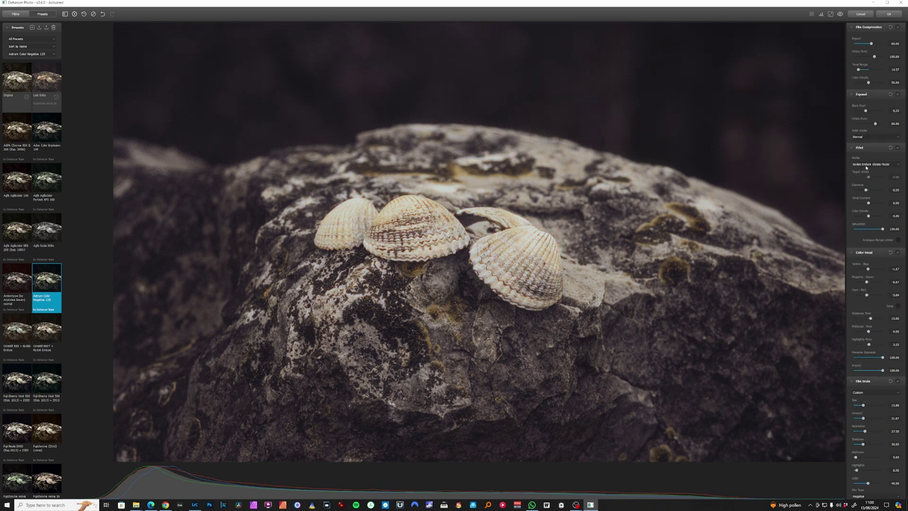
{"action": "left_click", "coordinate": [897, 148]}
{"action": "left_click", "coordinate": [898, 147]}
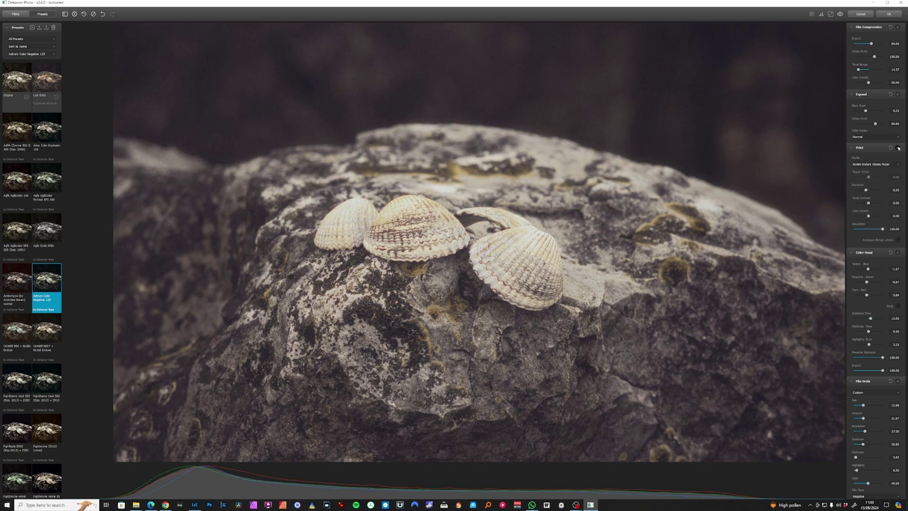
{"action": "left_click", "coordinate": [898, 147]}
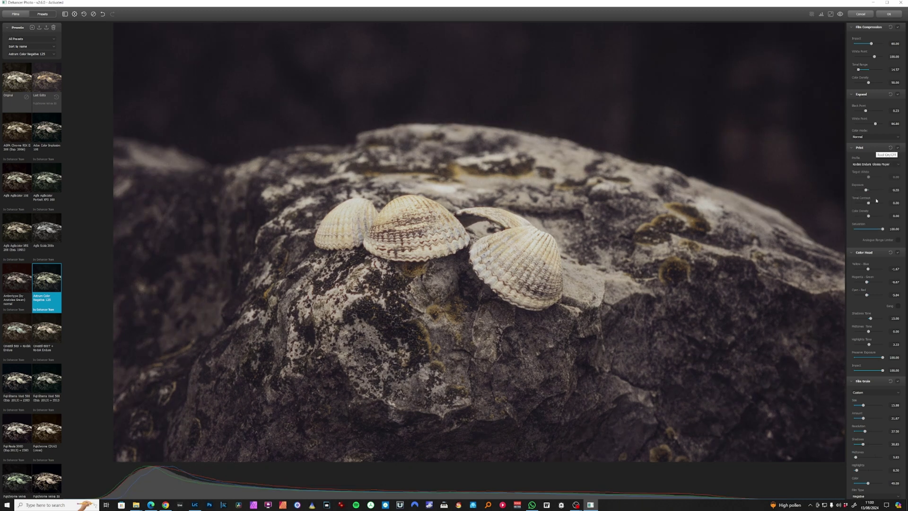
{"action": "scroll", "coordinate": [864, 115], "scroll_direction": "up", "scroll_amount": 2}
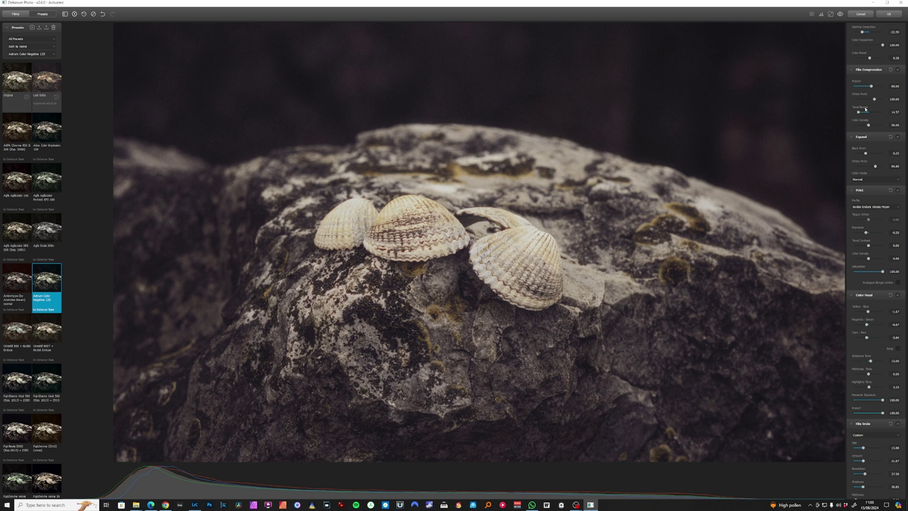
{"action": "scroll", "coordinate": [857, 158], "scroll_direction": "up", "scroll_amount": 2}
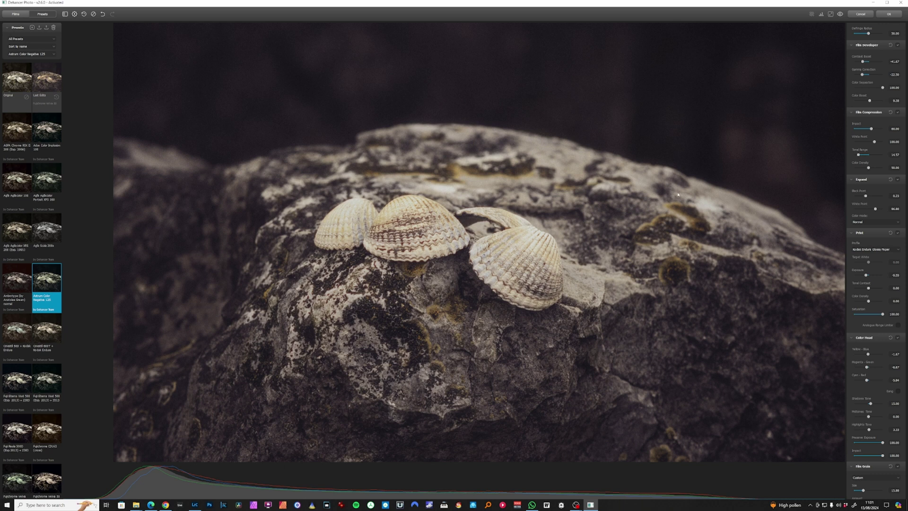
- Apply the film look to the seashell photo, return to Lightroom and open the portrait of the woman holding a camera
{"action": "left_click", "coordinate": [888, 14]}
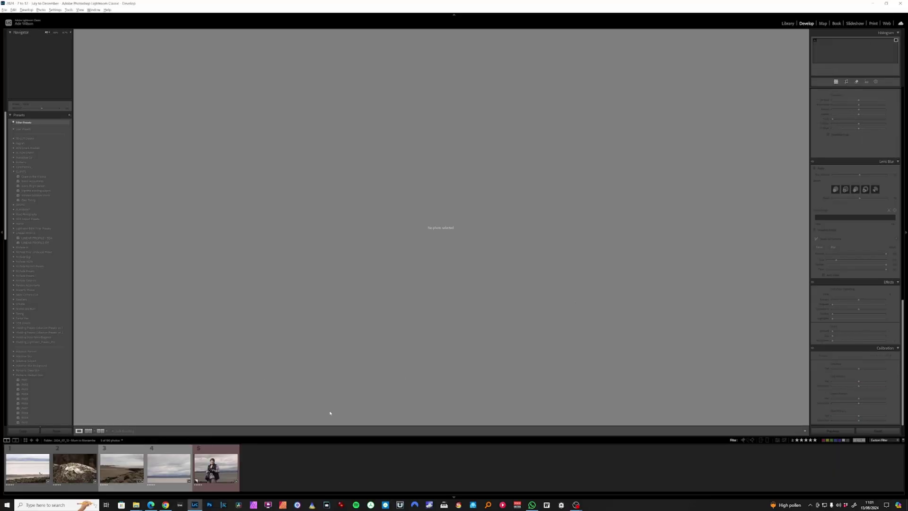
{"action": "left_click", "coordinate": [219, 468]}
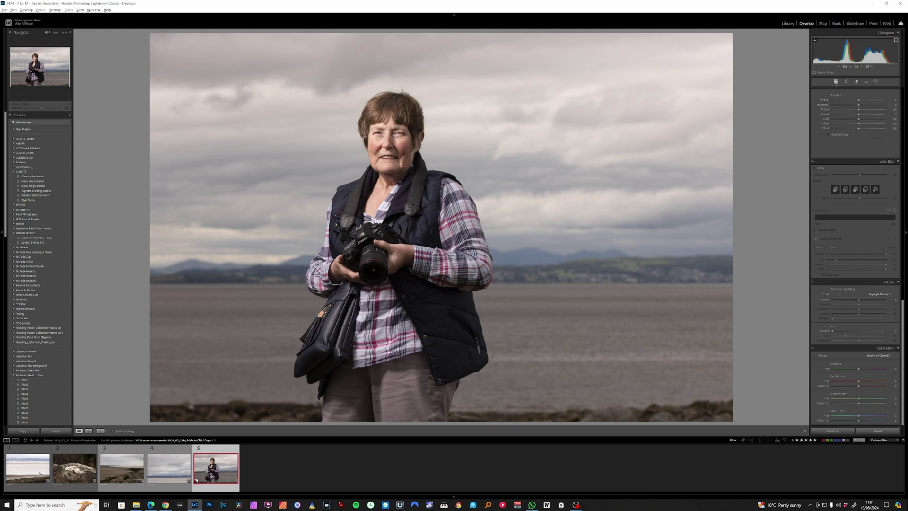
{"action": "scroll", "coordinate": [853, 148], "scroll_direction": "up", "scroll_amount": 15}
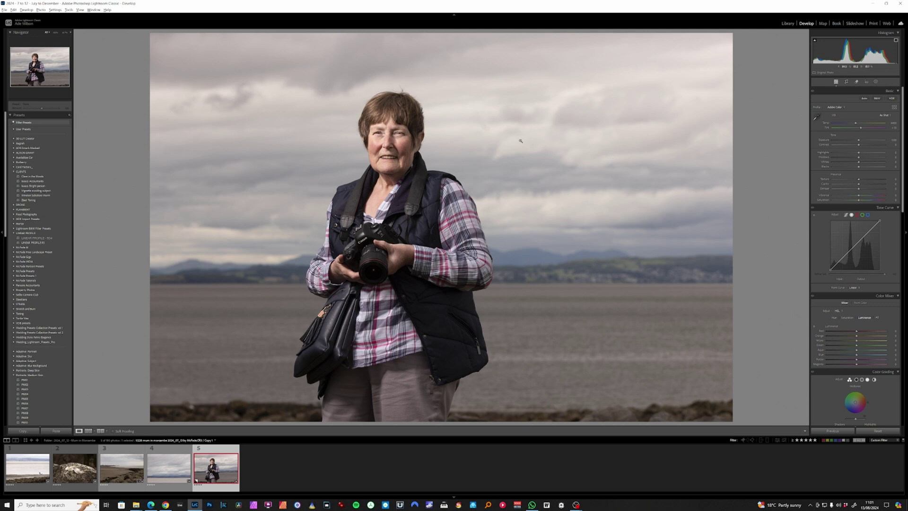
- Send the portrait to Dehancer as a copy with Lightroom adjustments
{"action": "right_click", "coordinate": [493, 147]}
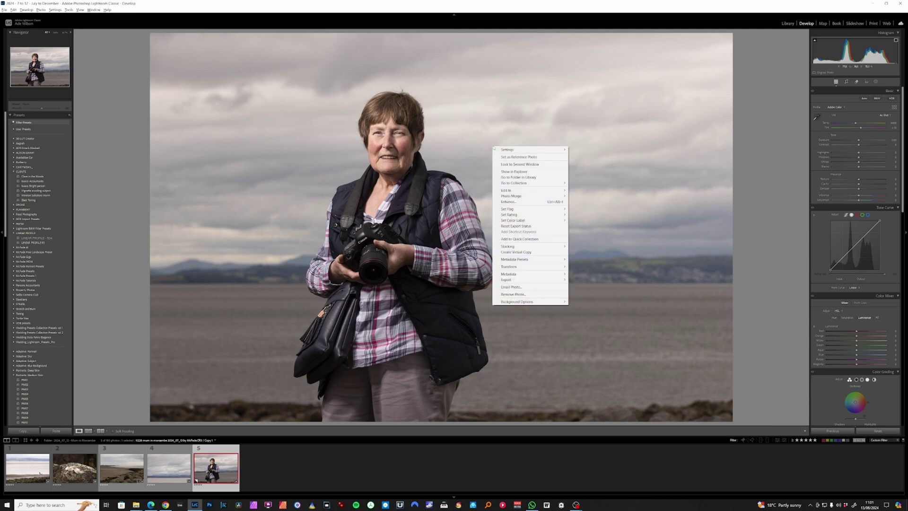
{"action": "mouse_move", "coordinate": [563, 193]}
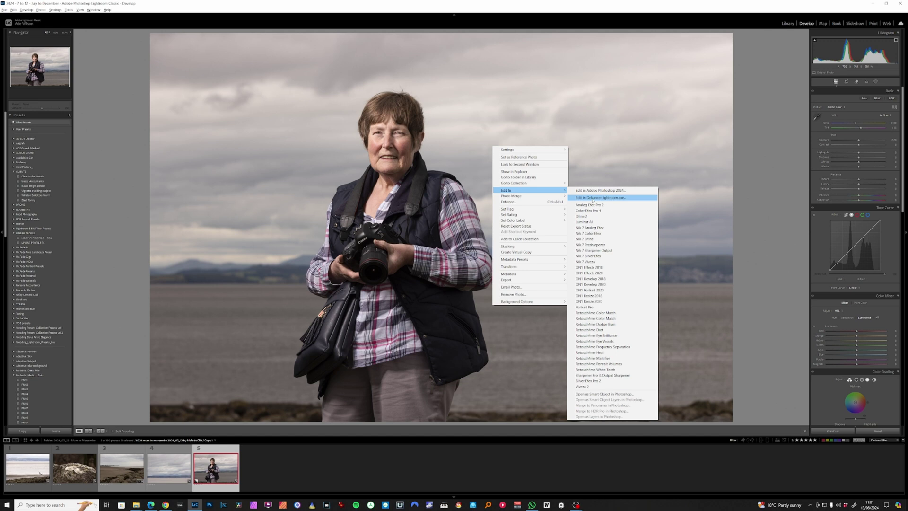
{"action": "left_click", "coordinate": [592, 198]}
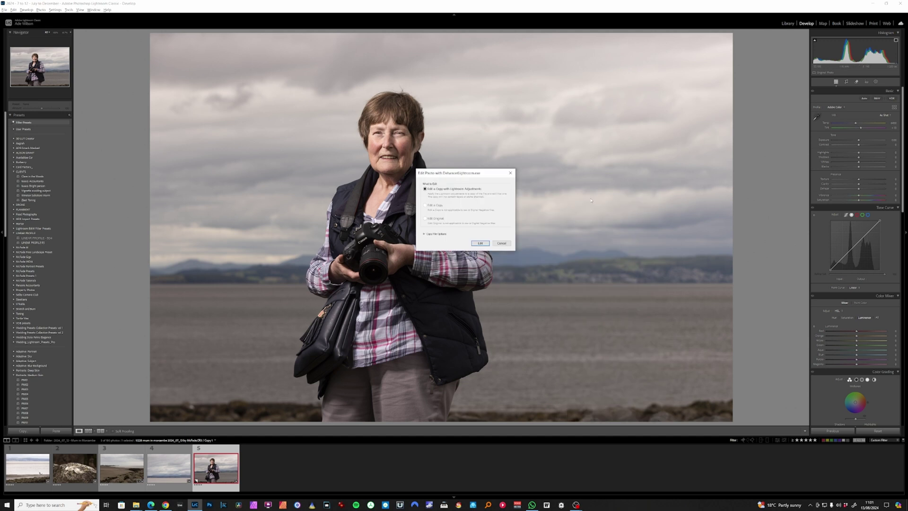
{"action": "left_click", "coordinate": [481, 243]}
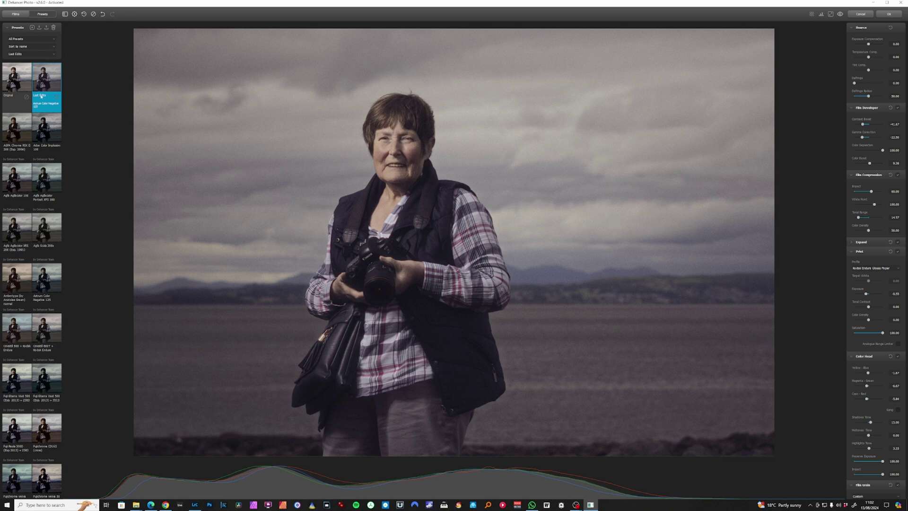
- Try the Fujichrome preset and the Kodak Ektar 25 + Kodak Endura paper preset on the portrait
{"action": "scroll", "coordinate": [28, 200], "scroll_direction": "down", "scroll_amount": 1}
{"action": "scroll", "coordinate": [27, 200], "scroll_direction": "down", "scroll_amount": 4}
{"action": "left_click", "coordinate": [49, 280]}
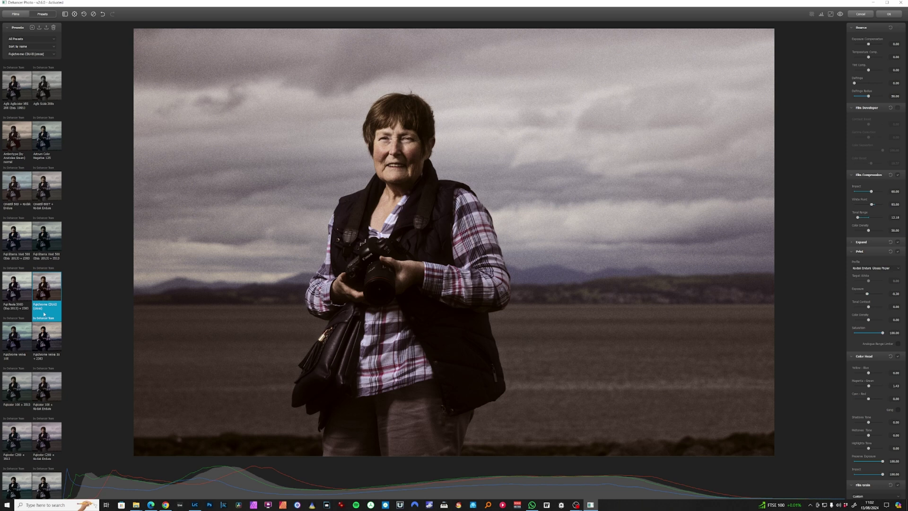
{"action": "scroll", "coordinate": [25, 311], "scroll_direction": "down", "scroll_amount": 2}
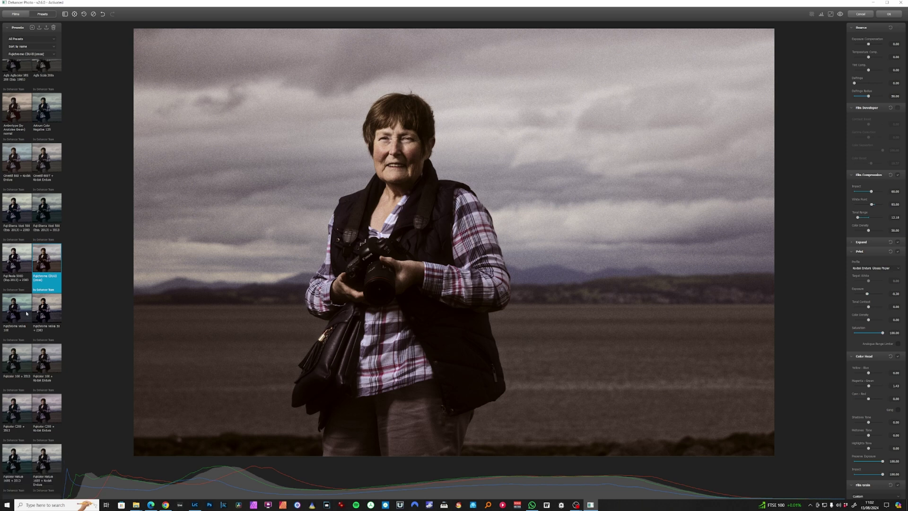
{"action": "scroll", "coordinate": [33, 317], "scroll_direction": "down", "scroll_amount": 13}
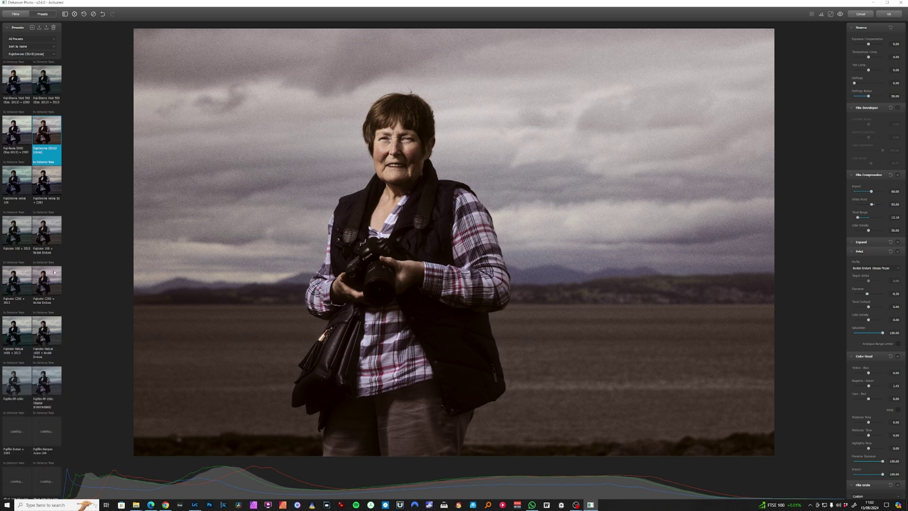
{"action": "scroll", "coordinate": [56, 281], "scroll_direction": "down", "scroll_amount": 8}
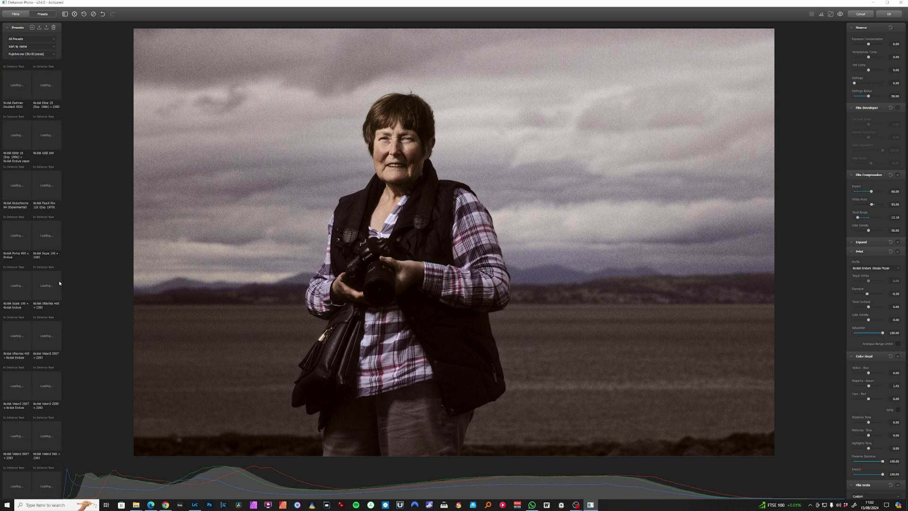
{"action": "left_click", "coordinate": [16, 136]}
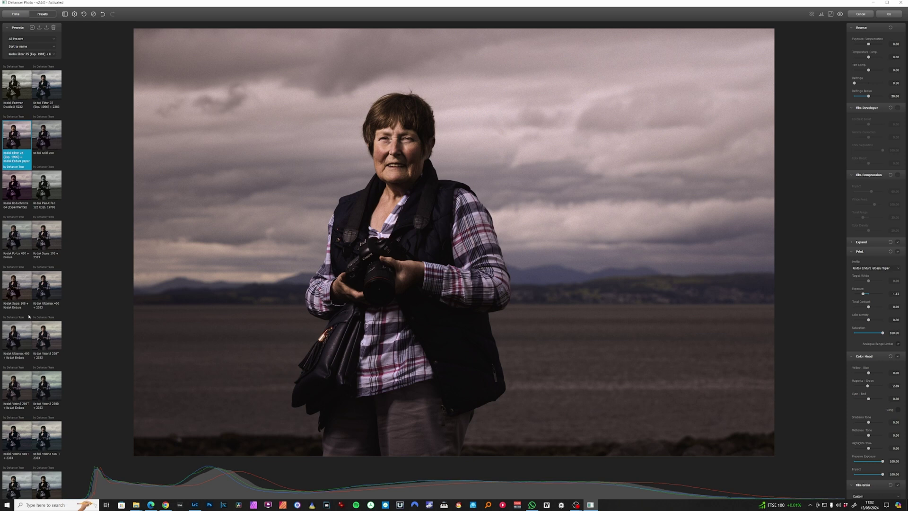
- Try several Kodak Vision3 + 2383 film presets on the portrait
{"action": "left_click", "coordinate": [47, 331]}
{"action": "scroll", "coordinate": [47, 345], "scroll_direction": "down", "scroll_amount": 1}
{"action": "left_click", "coordinate": [53, 376]}
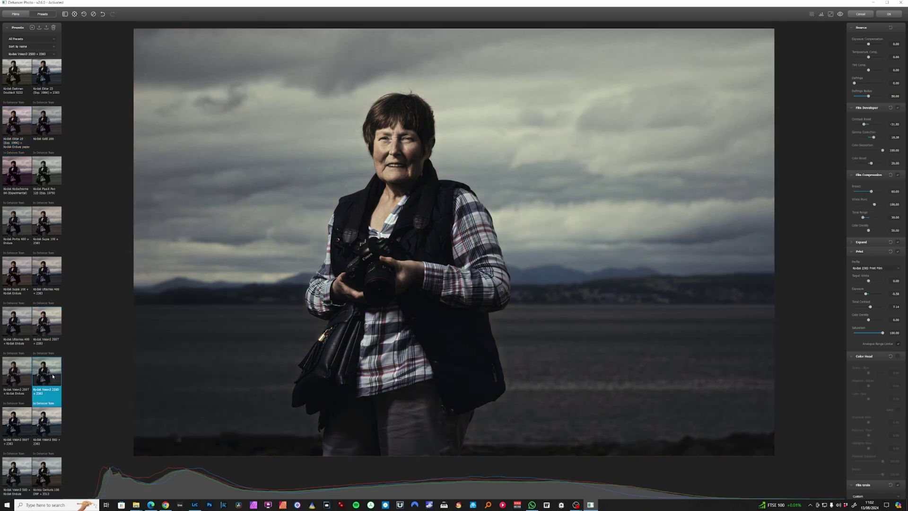
{"action": "left_click", "coordinate": [21, 419]}
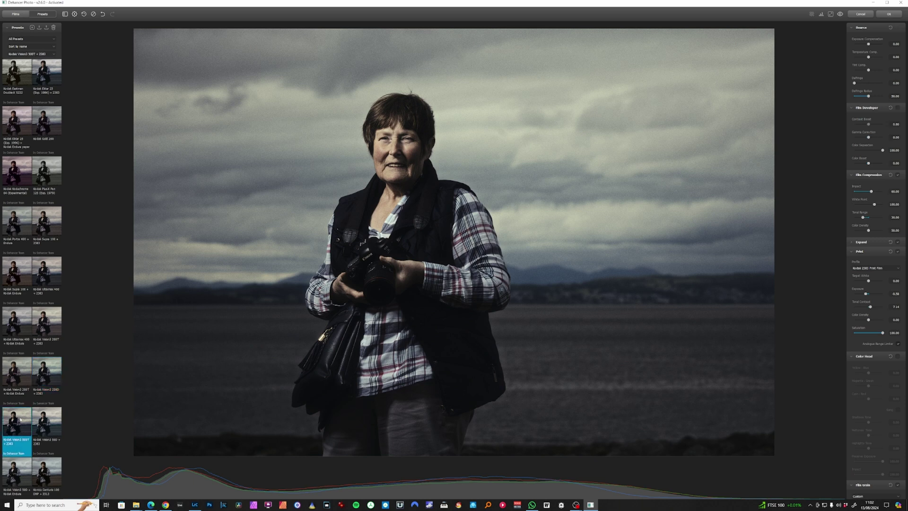
- Try the Konica Impresa 50 + 2383 and Lomochrome Purple XR 100-400 presets on the portrait
{"action": "scroll", "coordinate": [55, 350], "scroll_direction": "down", "scroll_amount": 3}
{"action": "left_click", "coordinate": [47, 378]}
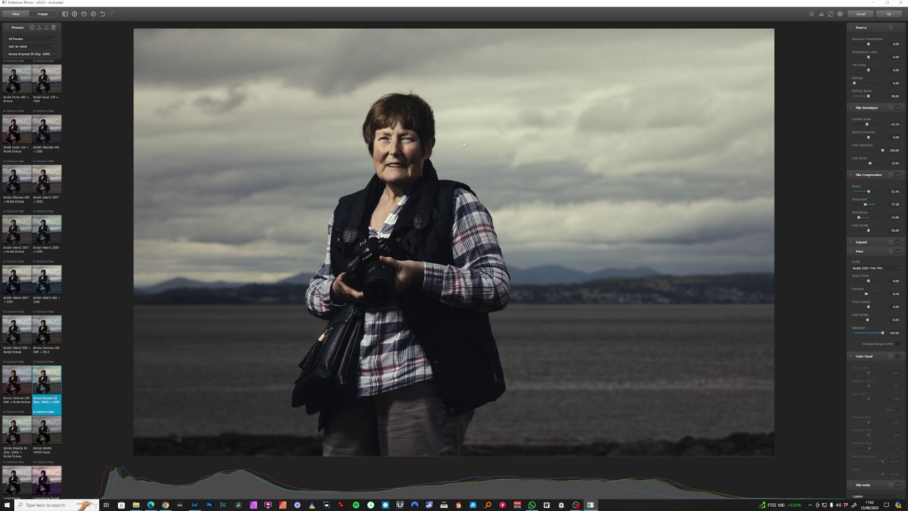
{"action": "scroll", "coordinate": [28, 252], "scroll_direction": "down", "scroll_amount": 1}
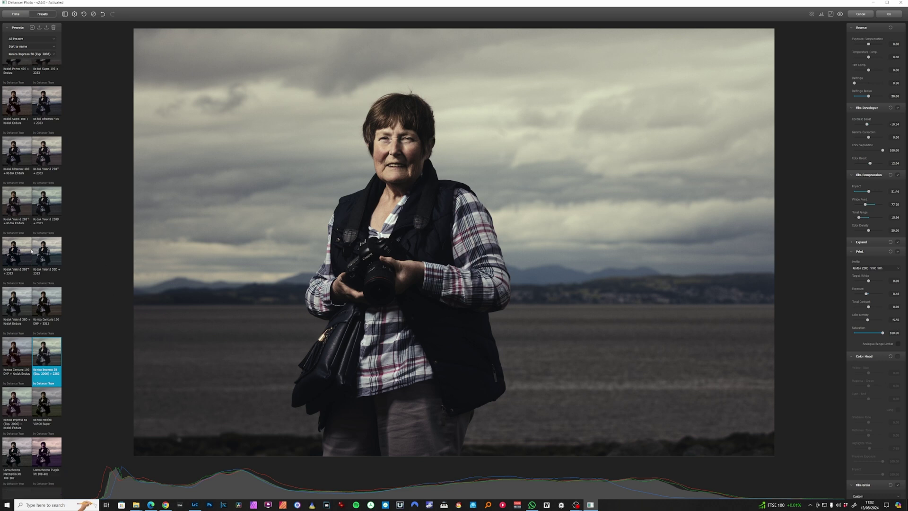
{"action": "left_click", "coordinate": [47, 451]}
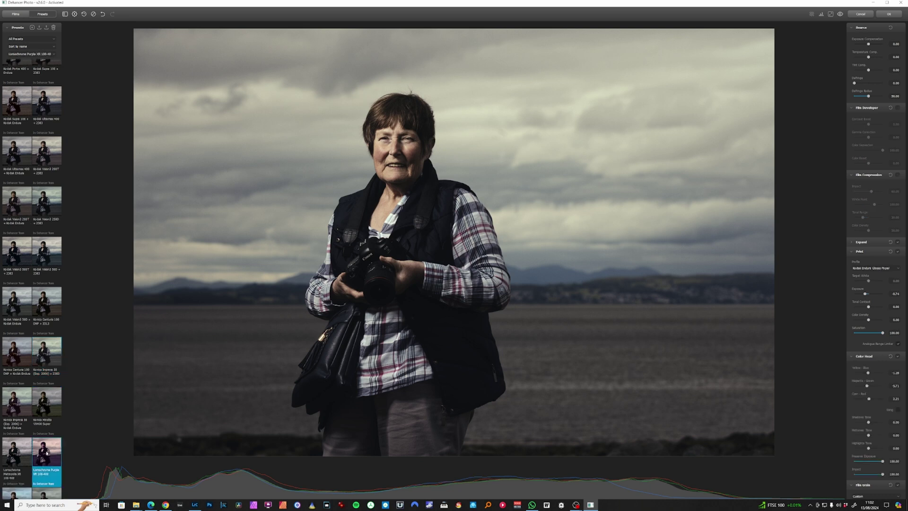
- Try the Polaroid Type 100 Sepia preset, and compare the Svema Type-42 and Rollei Ortho 25 presets on the portrait
{"action": "scroll", "coordinate": [21, 445], "scroll_direction": "down", "scroll_amount": 4}
{"action": "left_click", "coordinate": [16, 441]}
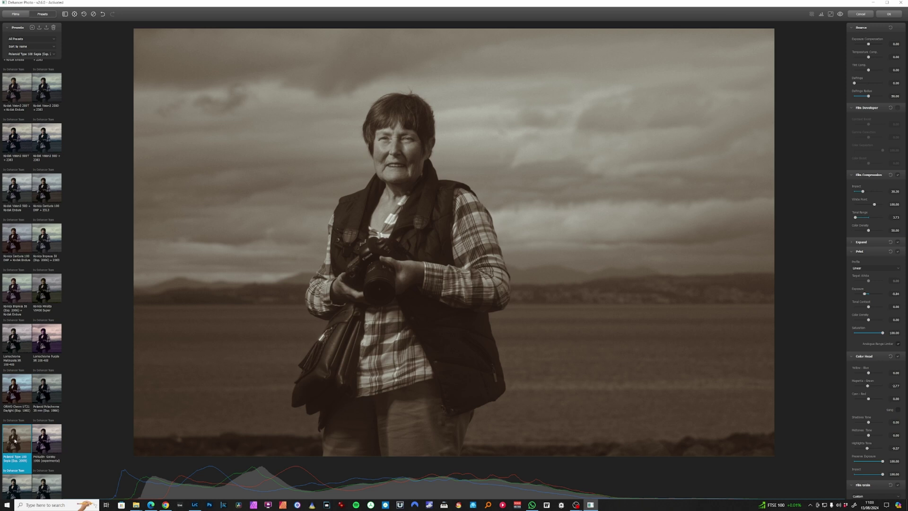
{"action": "scroll", "coordinate": [23, 396], "scroll_direction": "down", "scroll_amount": 3}
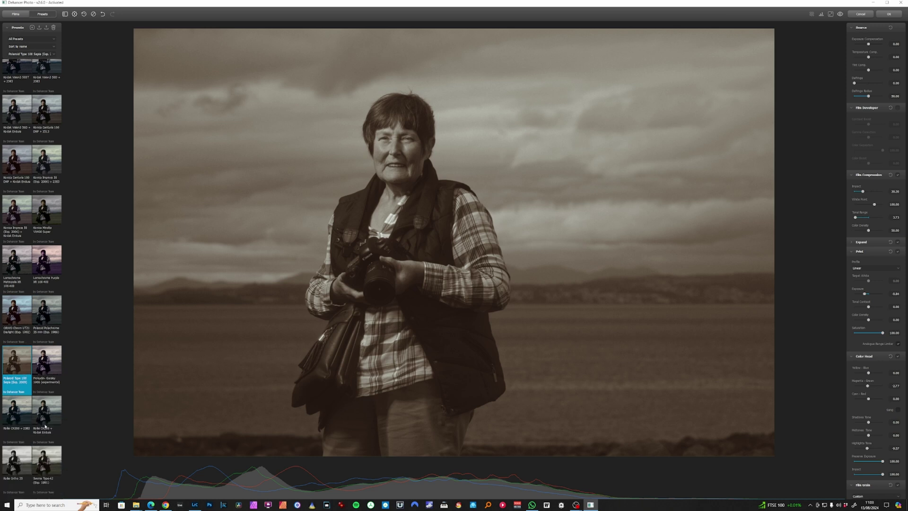
{"action": "left_click", "coordinate": [46, 459]}
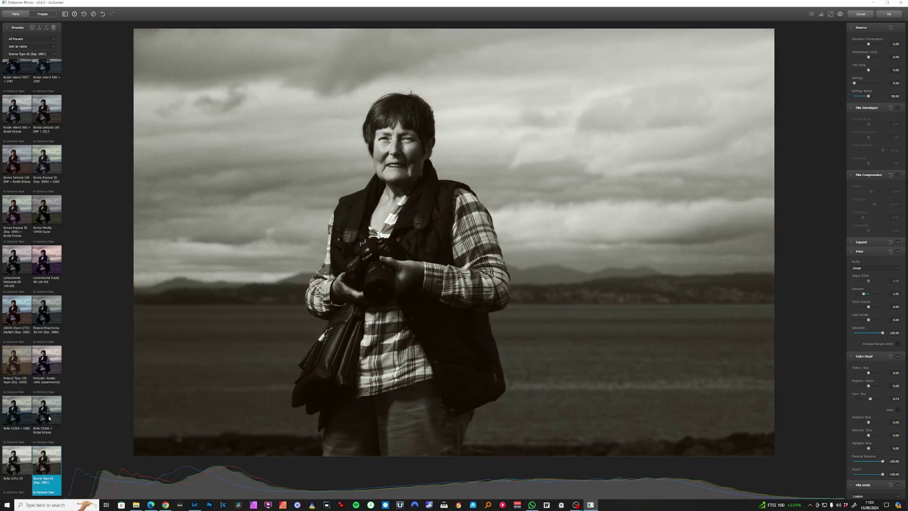
{"action": "left_click", "coordinate": [15, 465]}
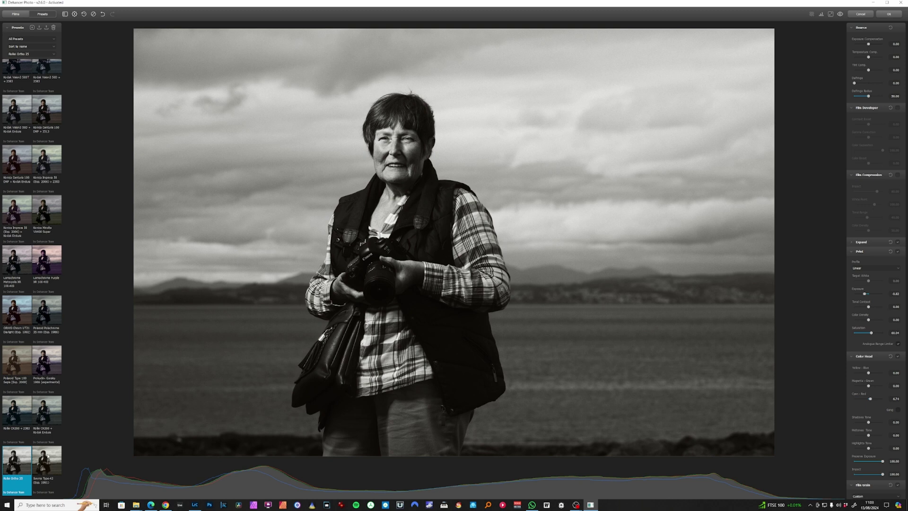
{"action": "left_click", "coordinate": [47, 455]}
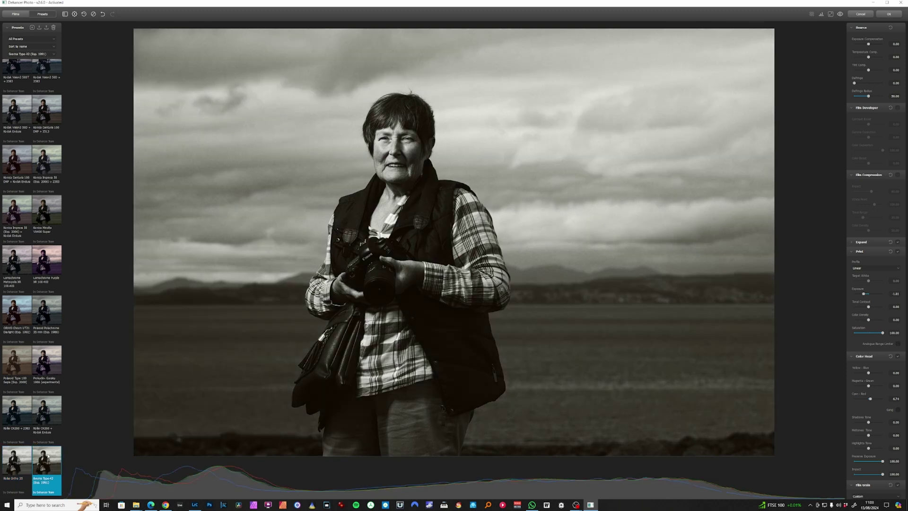
- Apply the Rollei CR200 + Kodak Endura preset, fine-tune the Film Compression Tonal Range and set Impact to about 62
{"action": "left_click", "coordinate": [57, 405]}
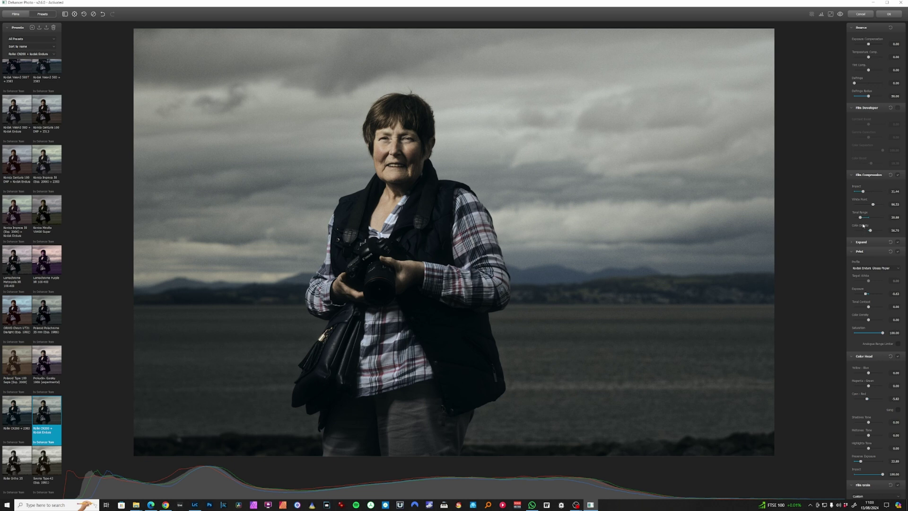
{"action": "mouse_move", "coordinate": [861, 218]}
{"action": "left_mouse_down"}
{"action": "mouse_move", "coordinate": [872, 218]}
{"action": "mouse_move", "coordinate": [860, 224]}
{"action": "left_mouse_up"}
{"action": "left_click_drag", "start_coordinate": [864, 192], "coordinate": [872, 192]}
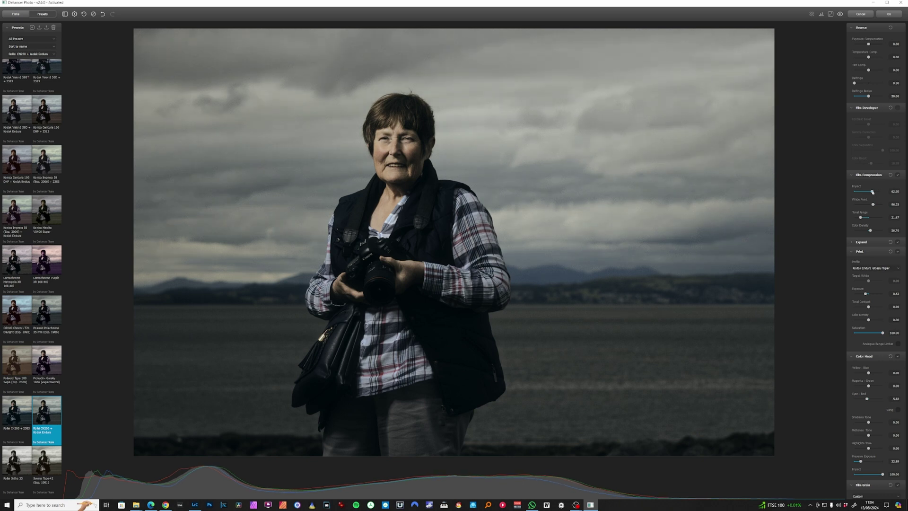
- Test a stronger Exposure Compensation on the portrait and settle it at about 0.1
{"action": "left_click_drag", "start_coordinate": [868, 46], "coordinate": [871, 47]}
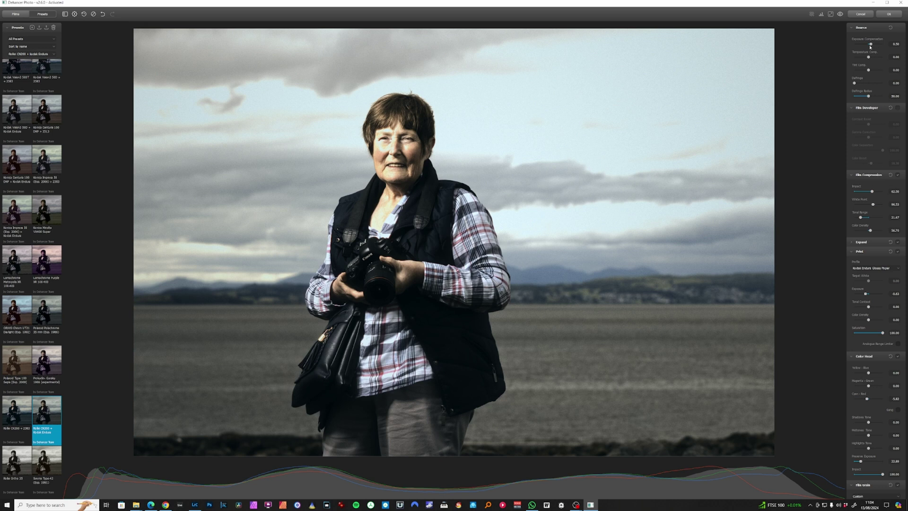
{"action": "left_click_drag", "start_coordinate": [871, 45], "coordinate": [868, 45]}
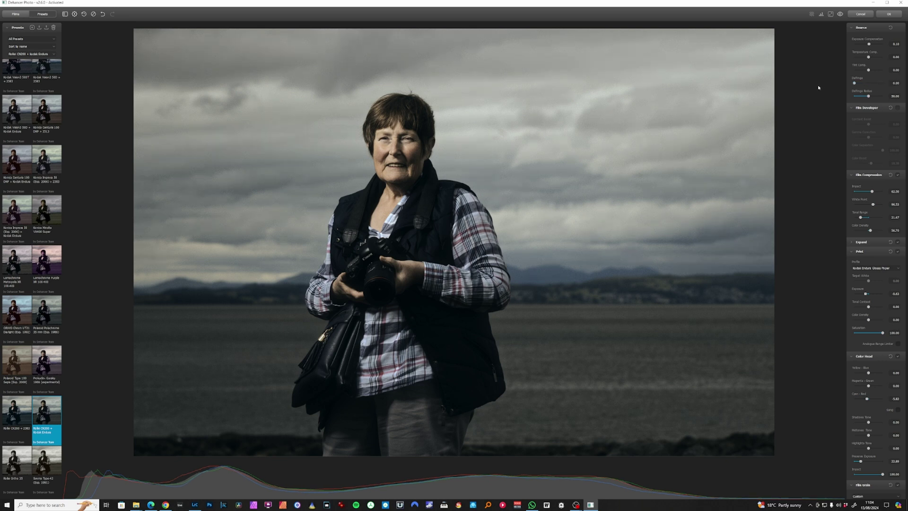
- Enable Film Developer, set Contrast Boost to about -33, and compare the portrait with the effect off and on
{"action": "left_click", "coordinate": [896, 107]}
{"action": "left_click_drag", "start_coordinate": [868, 124], "coordinate": [849, 127]}
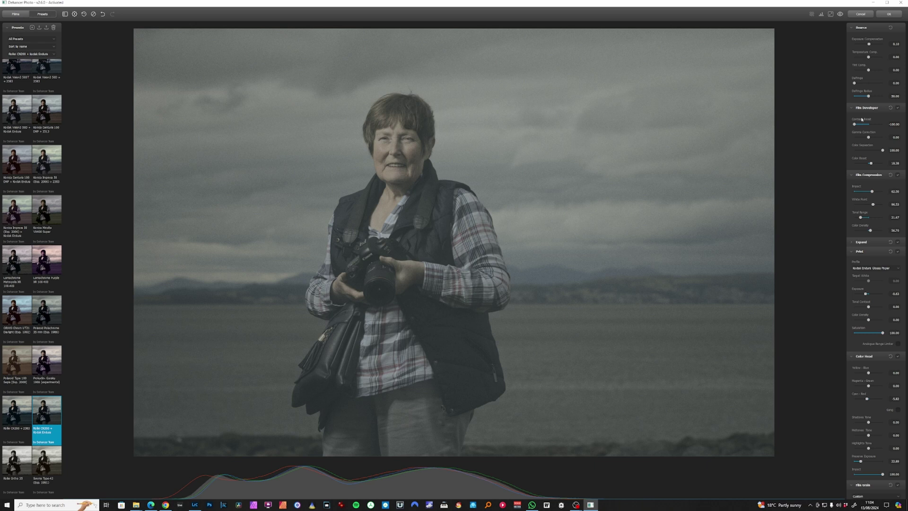
{"action": "left_click_drag", "start_coordinate": [855, 126], "coordinate": [864, 125]}
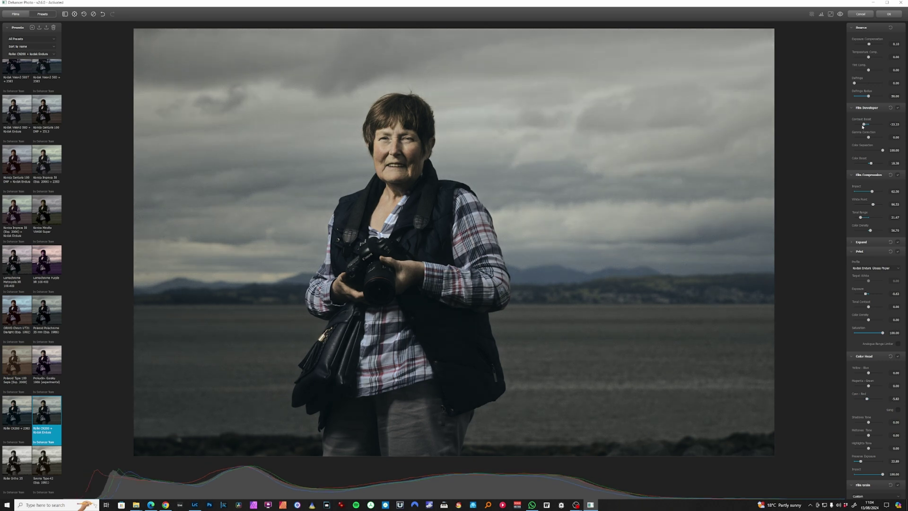
{"action": "left_click", "coordinate": [897, 108]}
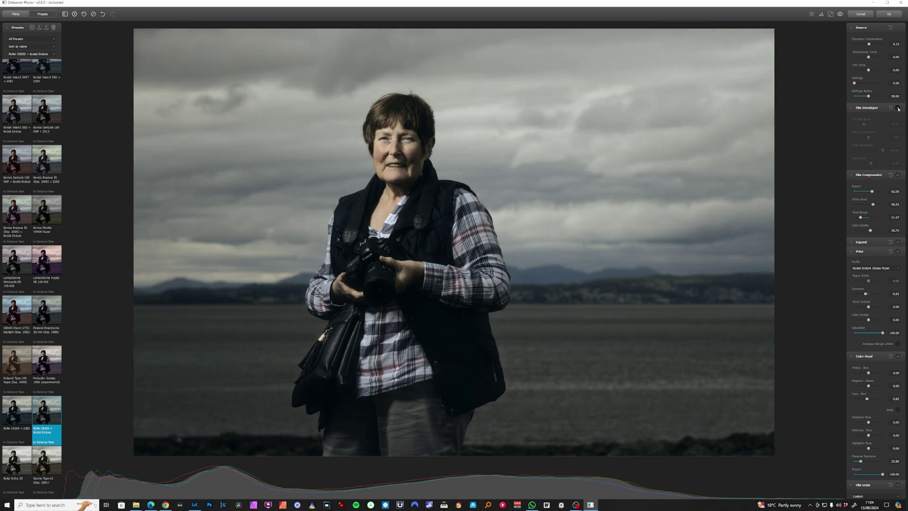
{"action": "left_click", "coordinate": [897, 108]}
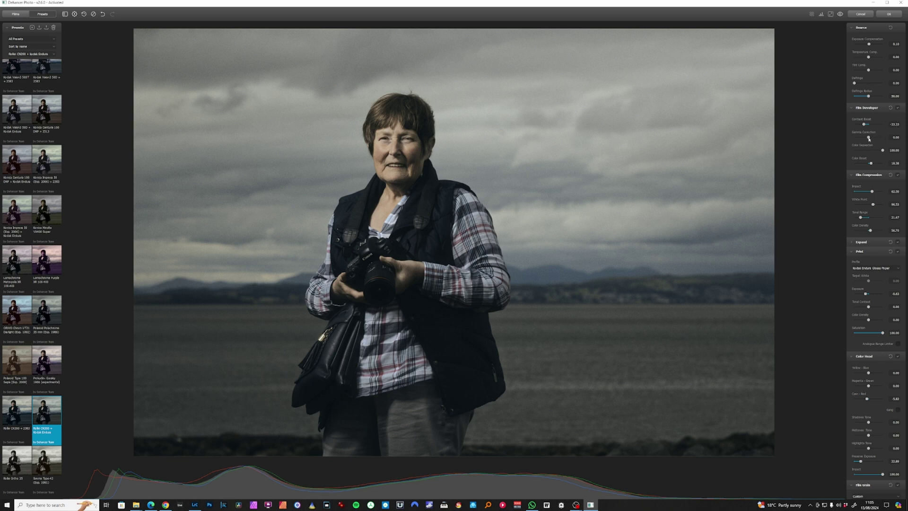
- Set Gamma Correction to about 19, and test low Color Separation before returning it to 100
{"action": "left_click_drag", "start_coordinate": [869, 138], "coordinate": [871, 138]}
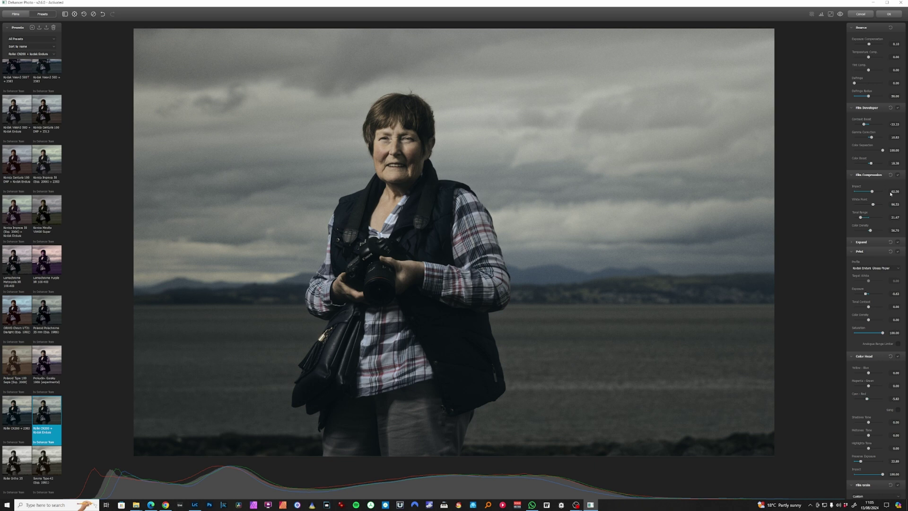
{"action": "left_click_drag", "start_coordinate": [882, 152], "coordinate": [849, 152]}
{"action": "left_click", "coordinate": [882, 151]}
{"action": "mouse_move", "coordinate": [867, 152]}
{"action": "left_mouse_down"}
{"action": "mouse_move", "coordinate": [849, 152]}
{"action": "mouse_move", "coordinate": [882, 150]}
{"action": "left_mouse_up"}
- Test low and high Color Boost on the portrait and set it to about 20
{"action": "left_click", "coordinate": [851, 167]}
{"action": "left_click", "coordinate": [875, 163]}
{"action": "left_click_drag", "start_coordinate": [875, 164], "coordinate": [871, 165]}
- Compare the portrait with Film Compression off and on, and raise its White Point to just above 100
{"action": "left_click", "coordinate": [898, 175]}
{"action": "left_click", "coordinate": [898, 175]}
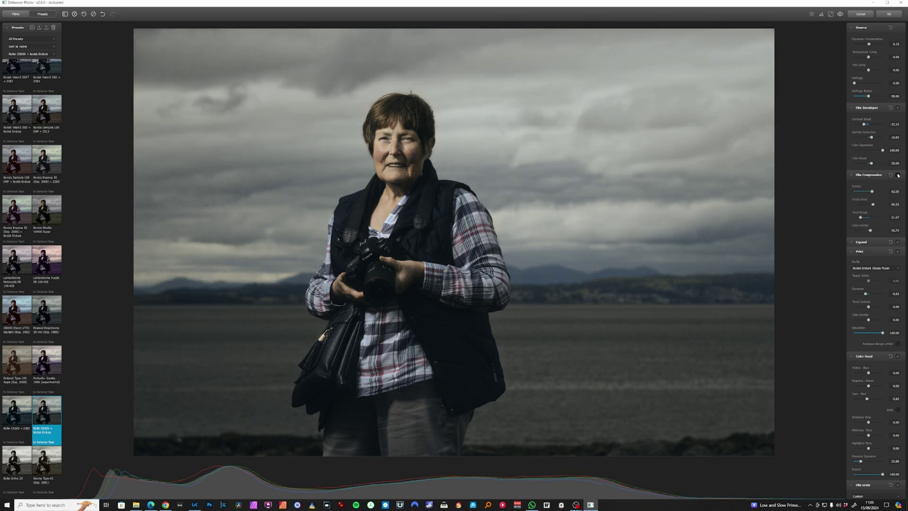
{"action": "left_click_drag", "start_coordinate": [873, 206], "coordinate": [878, 205]}
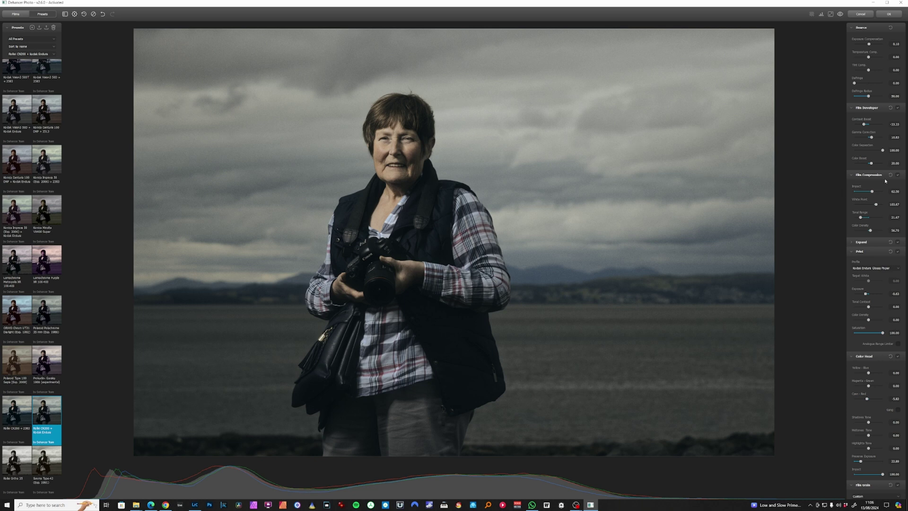
- Adjust the Expand settings, setting the black point to about -3.2 and the white point to about 85
{"action": "scroll", "coordinate": [882, 216], "scroll_direction": "down", "scroll_amount": 1}
{"action": "left_click", "coordinate": [865, 228]}
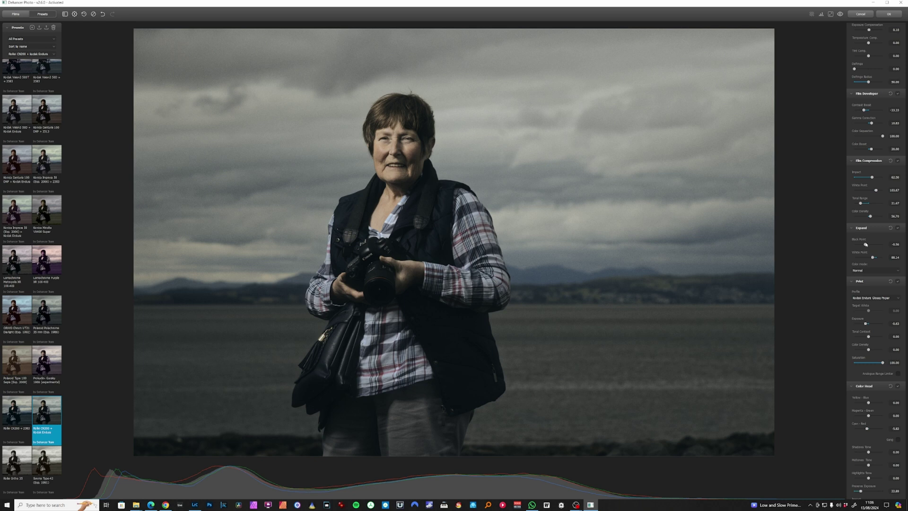
{"action": "mouse_move", "coordinate": [865, 244]}
{"action": "left_mouse_down"}
{"action": "mouse_move", "coordinate": [875, 245]}
{"action": "mouse_move", "coordinate": [852, 246]}
{"action": "mouse_move", "coordinate": [862, 245]}
{"action": "left_mouse_up"}
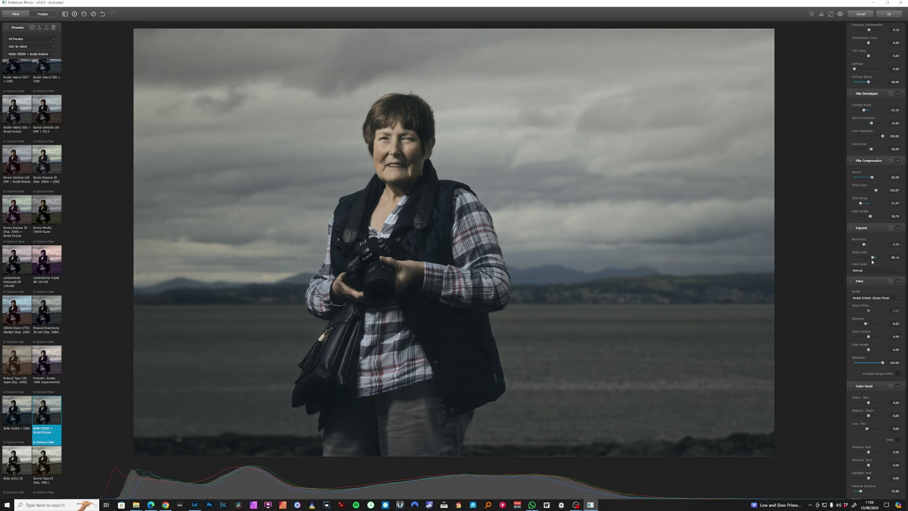
{"action": "mouse_move", "coordinate": [873, 258]}
{"action": "left_mouse_down"}
{"action": "mouse_move", "coordinate": [864, 258]}
{"action": "mouse_move", "coordinate": [882, 258]}
{"action": "mouse_move", "coordinate": [872, 258]}
{"action": "left_mouse_up"}
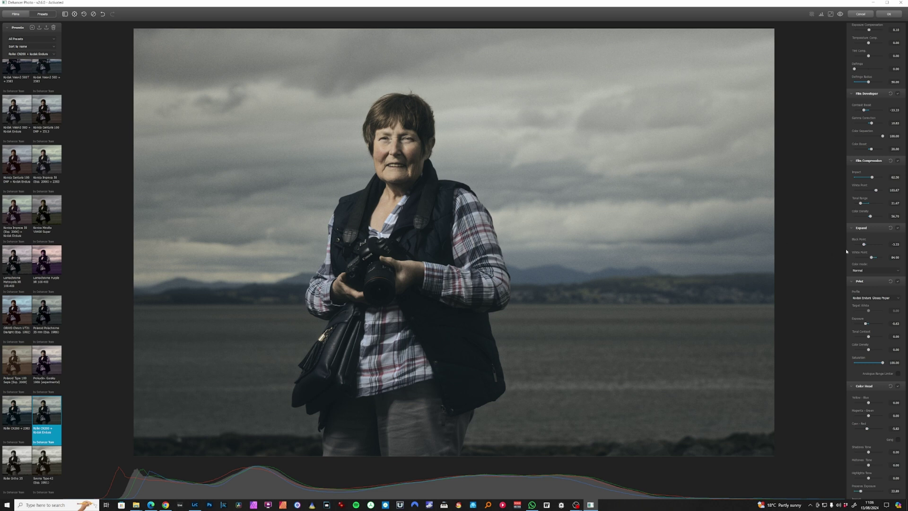
- Compare the photo with the Print effect off and on, and look through the print profiles, keeping Kodak Endura Glossy Paper
{"action": "scroll", "coordinate": [879, 281], "scroll_direction": "down", "scroll_amount": 2}
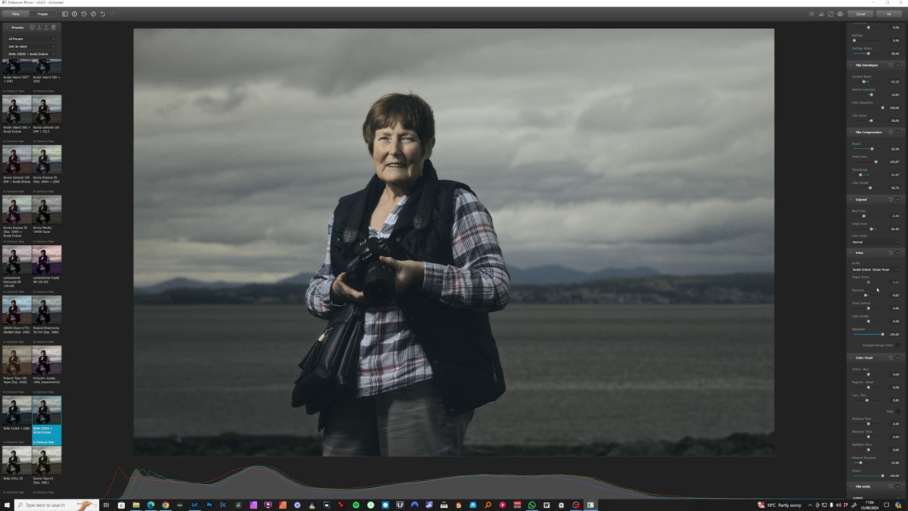
{"action": "left_click", "coordinate": [898, 253]}
{"action": "left_click", "coordinate": [898, 253]}
{"action": "left_click", "coordinate": [885, 271]}
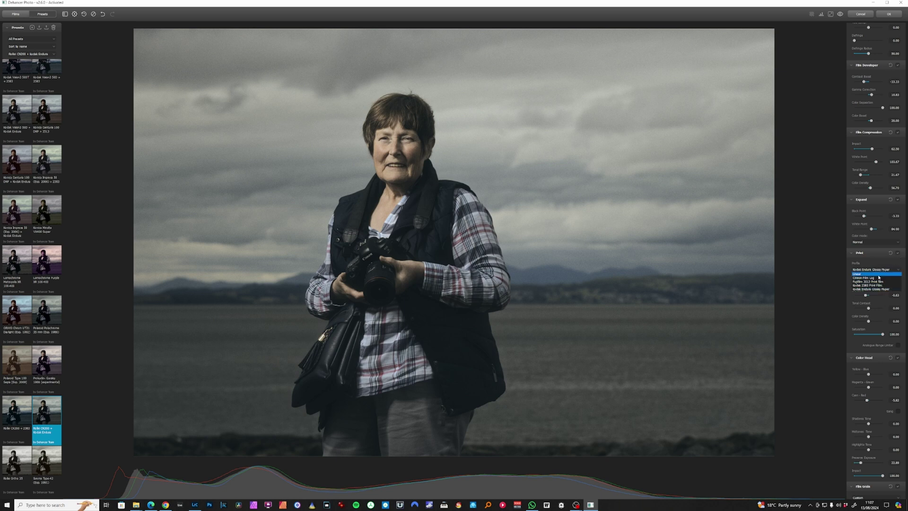
{"action": "left_click", "coordinate": [877, 270]}
{"action": "scroll", "coordinate": [690, 271], "scroll_direction": "down", "scroll_amount": 1}
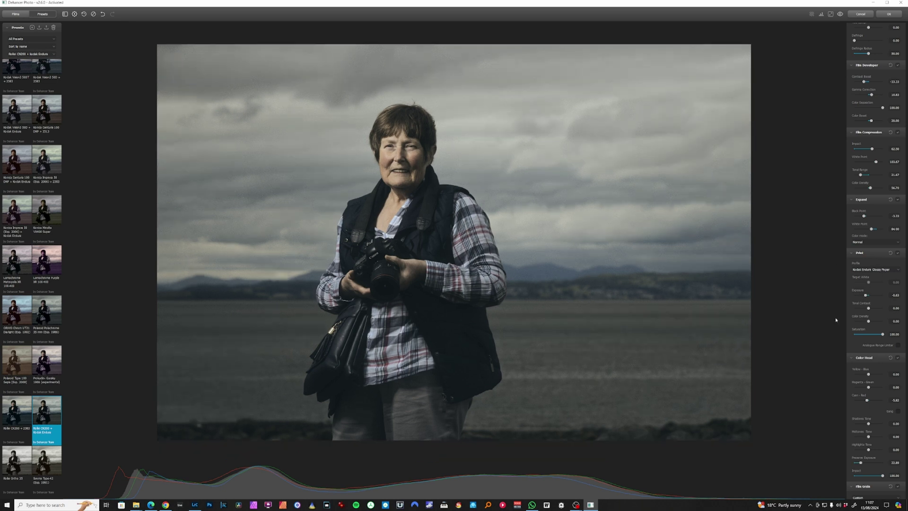
- Shift the Color Head balance toward yellow and slightly toward magenta, and compare the result with the original photo
{"action": "scroll", "coordinate": [883, 326], "scroll_direction": "down", "scroll_amount": 1}
{"action": "scroll", "coordinate": [881, 324], "scroll_direction": "down", "scroll_amount": 1}
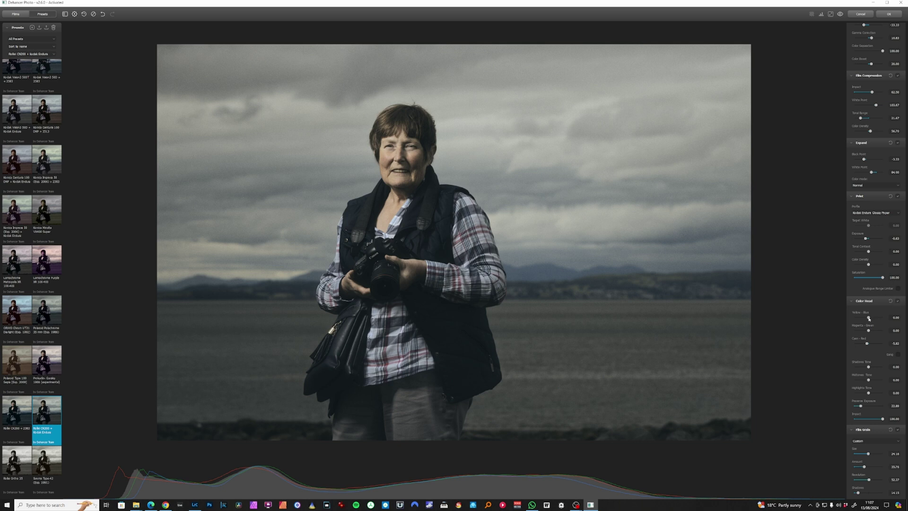
{"action": "mouse_move", "coordinate": [867, 317]}
{"action": "left_mouse_down"}
{"action": "mouse_move", "coordinate": [857, 318]}
{"action": "mouse_move", "coordinate": [866, 321]}
{"action": "left_mouse_up"}
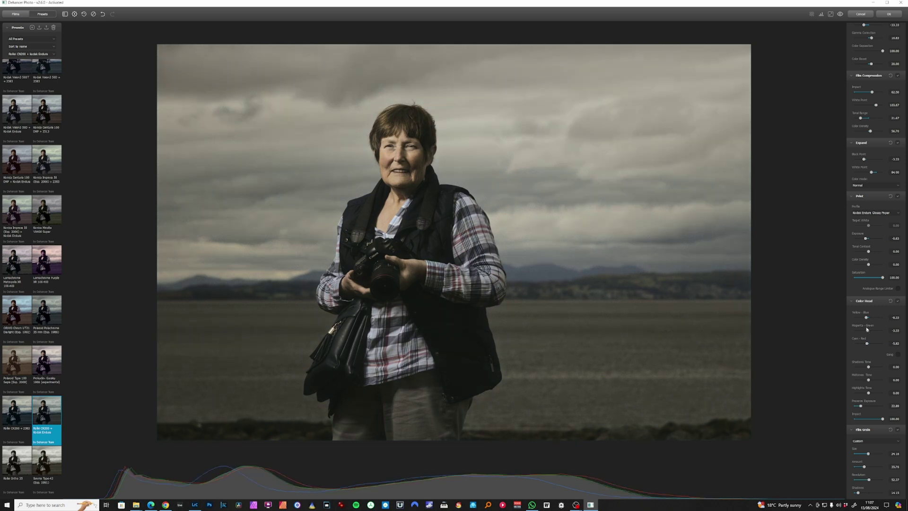
{"action": "left_click", "coordinate": [839, 14]}
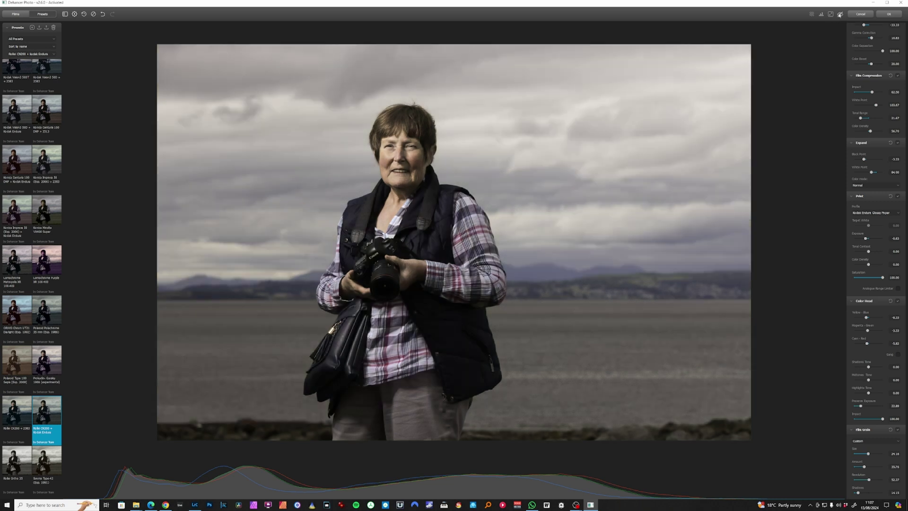
{"action": "left_click", "coordinate": [839, 14]}
- Collapse the Print and Color Head settings and set the Film Grain profile to 16 mm ISO 250
{"action": "left_click", "coordinate": [872, 196]}
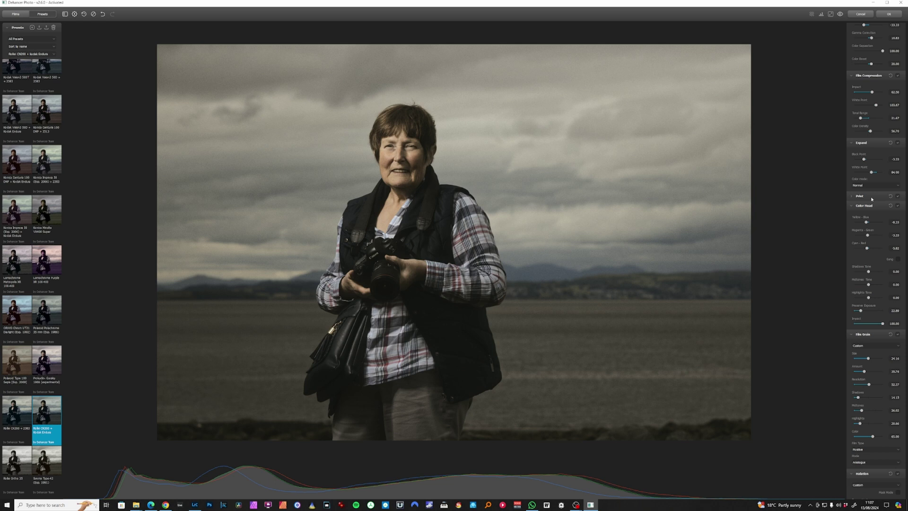
{"action": "left_click", "coordinate": [872, 206]}
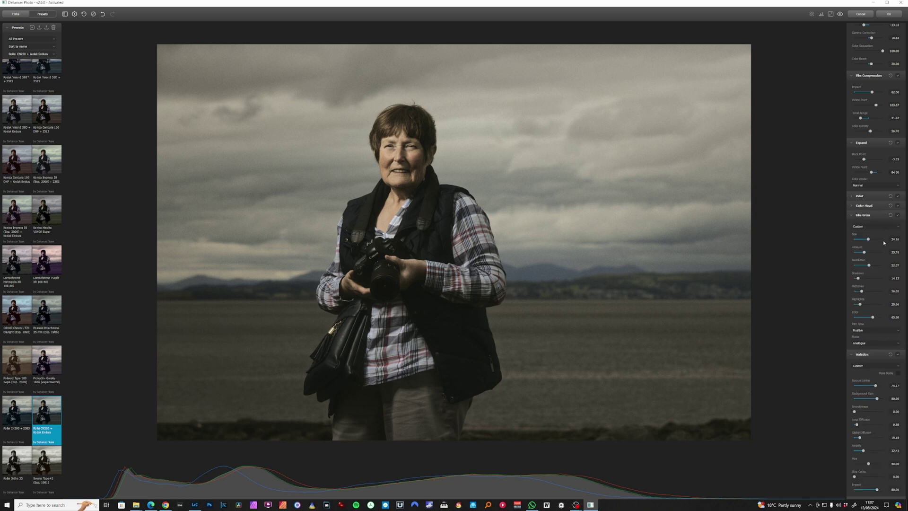
{"action": "left_click", "coordinate": [881, 227]}
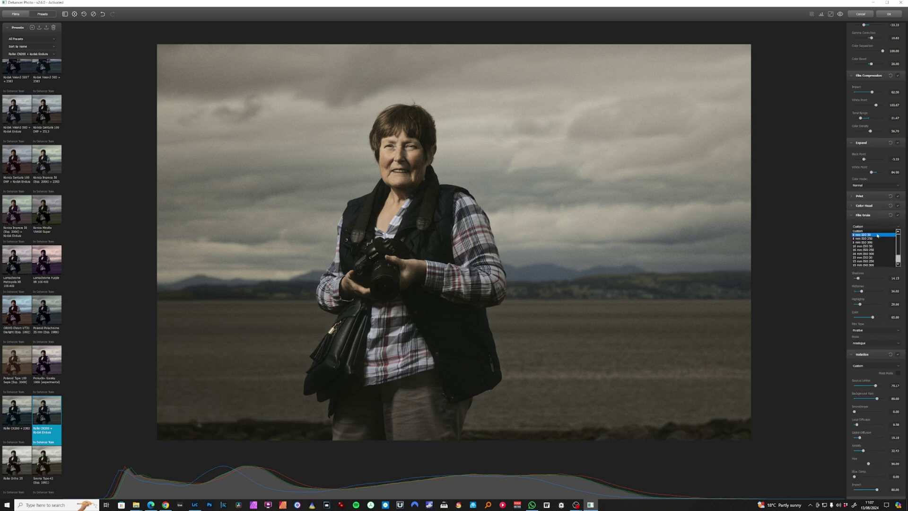
{"action": "left_click", "coordinate": [877, 250]}
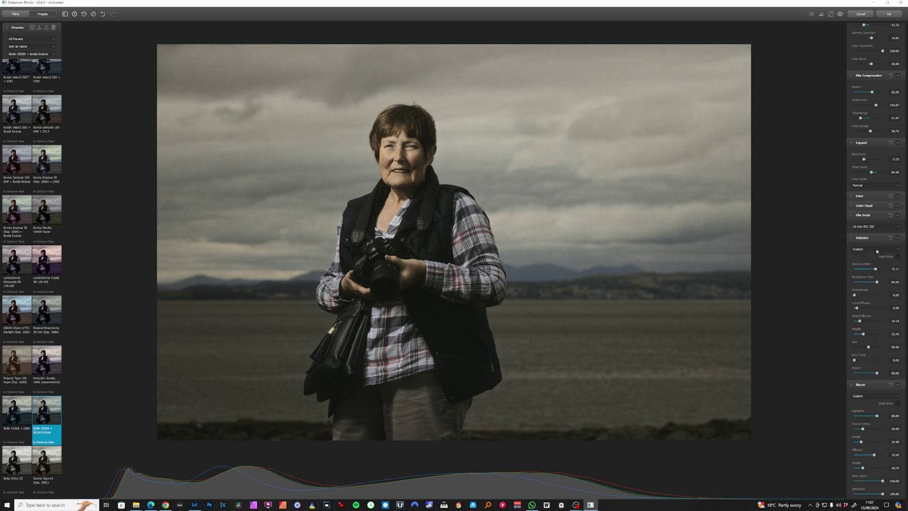
- Try the 16 mm / Super 16 No Remjet halation profile, look through the bloom profiles and collapse the Bloom settings
{"action": "left_click", "coordinate": [885, 250]}
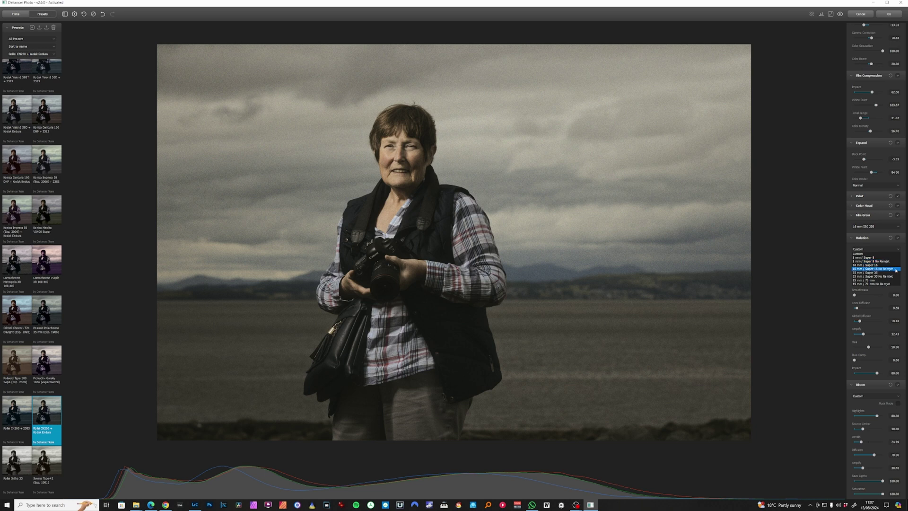
{"action": "left_click", "coordinate": [895, 269]}
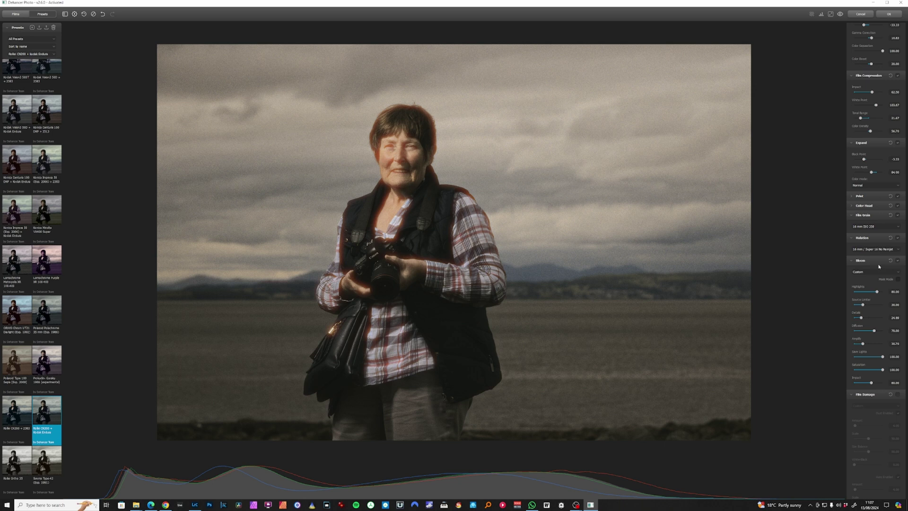
{"action": "left_click", "coordinate": [886, 272]}
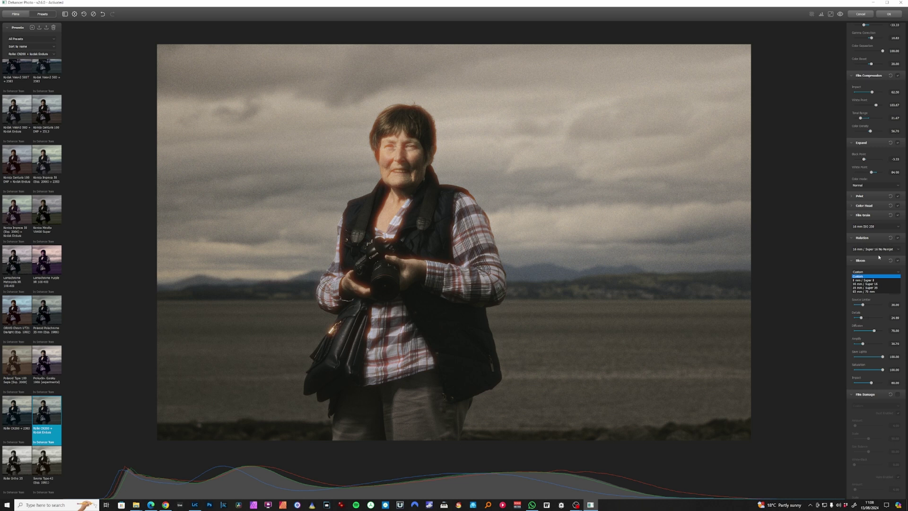
{"action": "left_click", "coordinate": [878, 258]}
{"action": "left_click", "coordinate": [879, 258]}
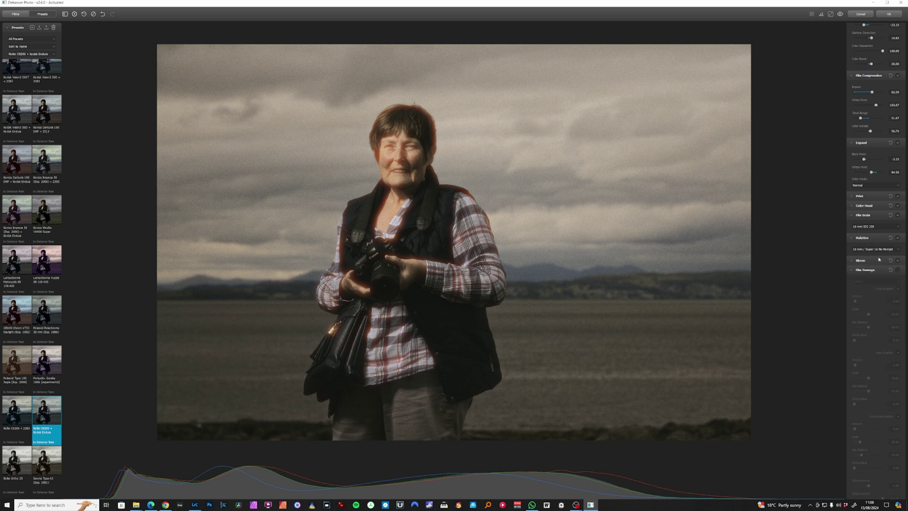
- Turn off Halation and Bloom, and try the 35 mm ISO 250 and 8 mm ISO 50 film grain profiles
{"action": "left_click", "coordinate": [896, 237]}
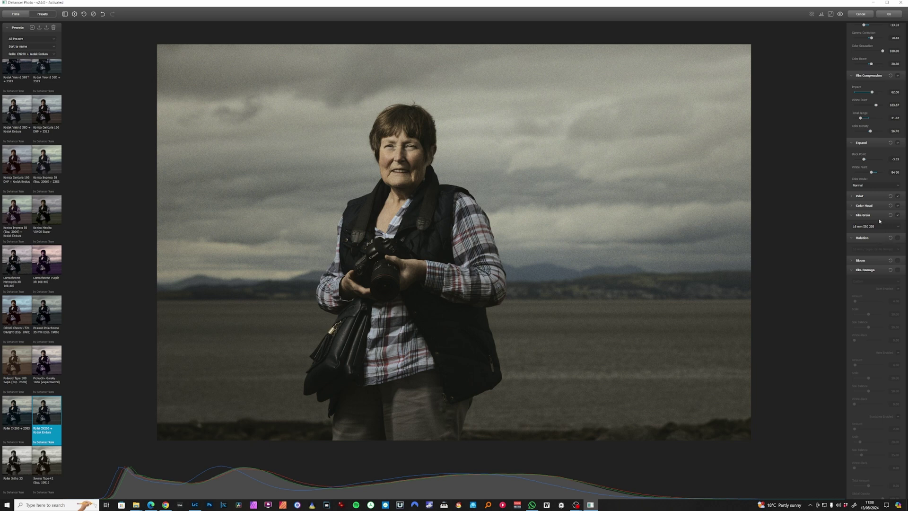
{"action": "left_click", "coordinate": [879, 225]}
{"action": "left_click", "coordinate": [876, 249]}
{"action": "left_click", "coordinate": [877, 226]}
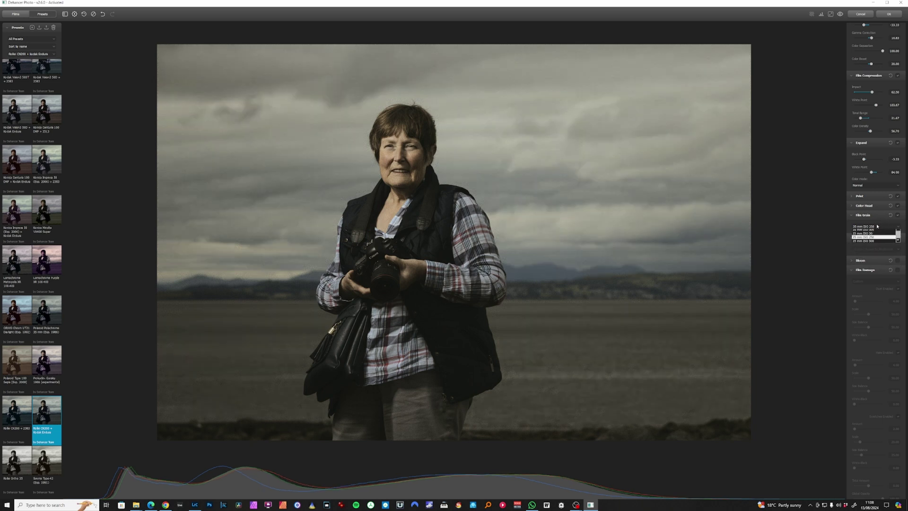
{"action": "left_click", "coordinate": [876, 238]}
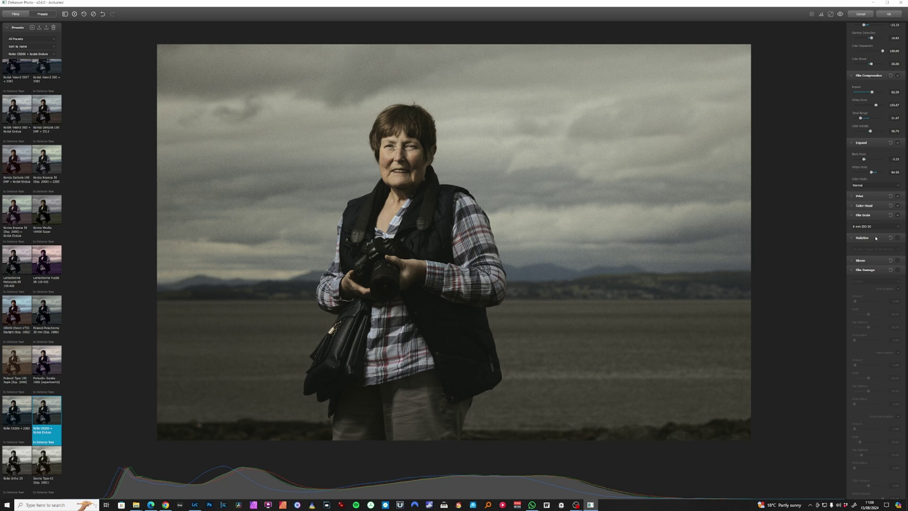
- Try the monochrome Svema Type-42 preset with the 8 mm ISO 50 film grain profile
{"action": "key", "text": "Down"}
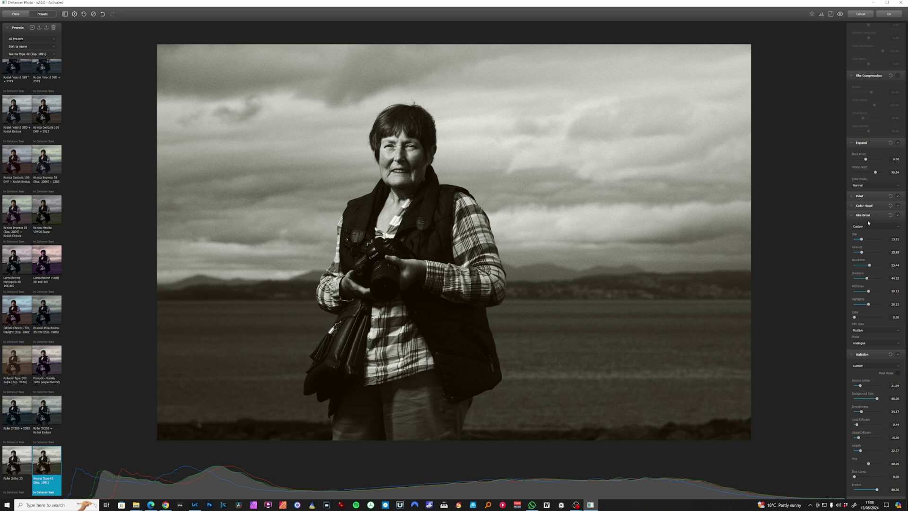
{"action": "left_click", "coordinate": [869, 227]}
{"action": "left_click", "coordinate": [869, 234]}
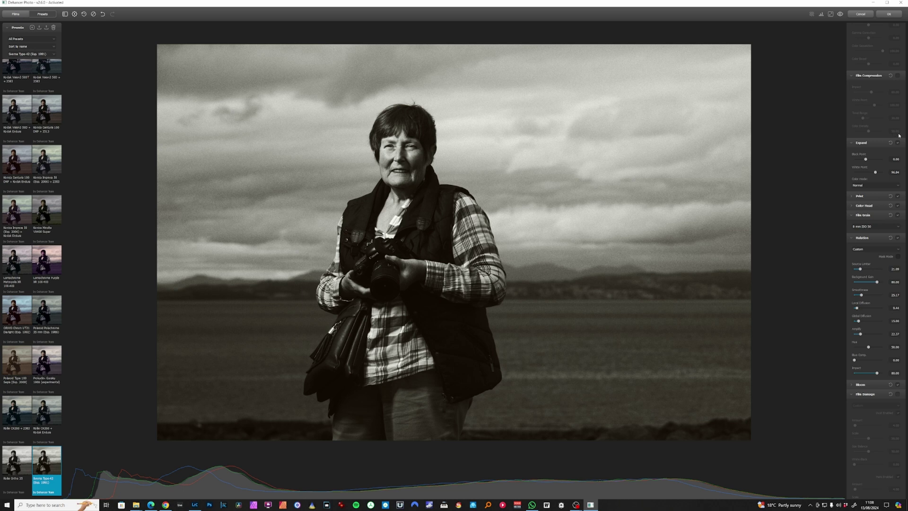
- Enable Film Developer and Film Compression for the monochrome look, and look through the film grain profiles without choosing one
{"action": "scroll", "coordinate": [874, 117], "scroll_direction": "up", "scroll_amount": 1}
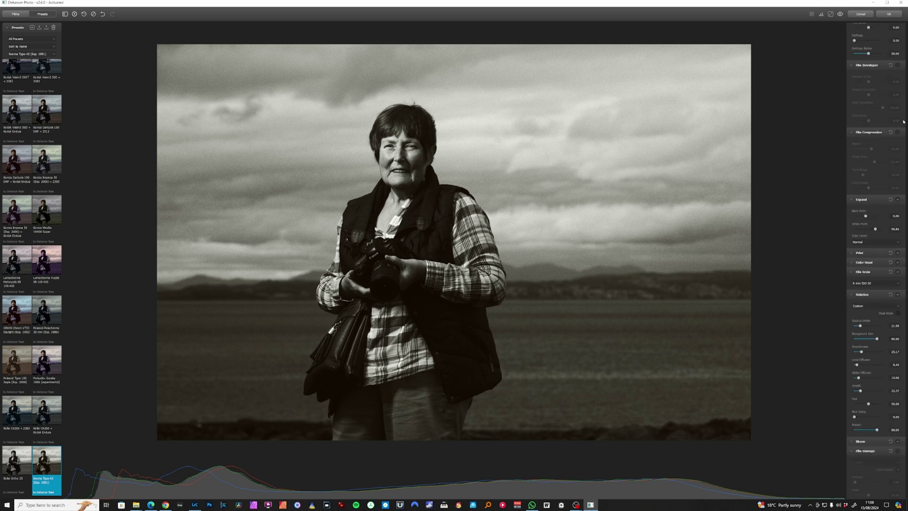
{"action": "left_click", "coordinate": [897, 65]}
{"action": "left_click", "coordinate": [898, 132]}
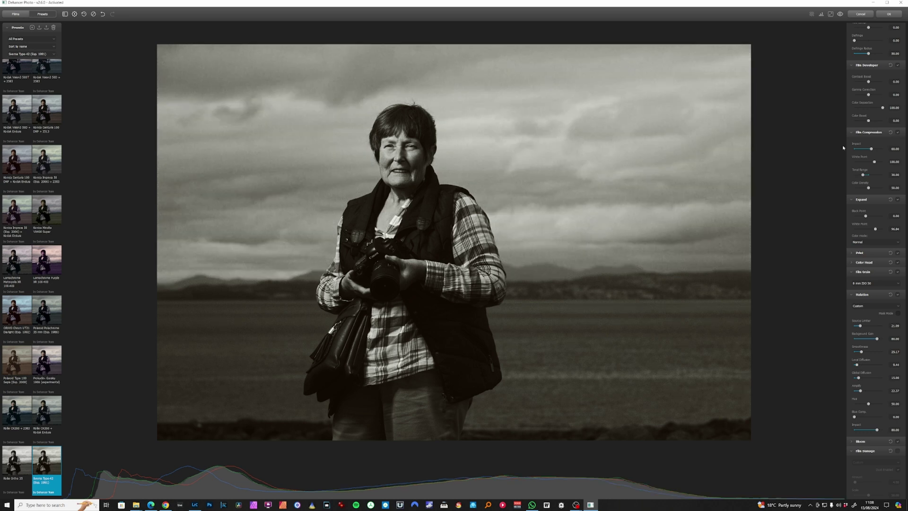
{"action": "scroll", "coordinate": [843, 147], "scroll_direction": "up", "scroll_amount": 1}
{"action": "scroll", "coordinate": [835, 123], "scroll_direction": "down", "scroll_amount": 2}
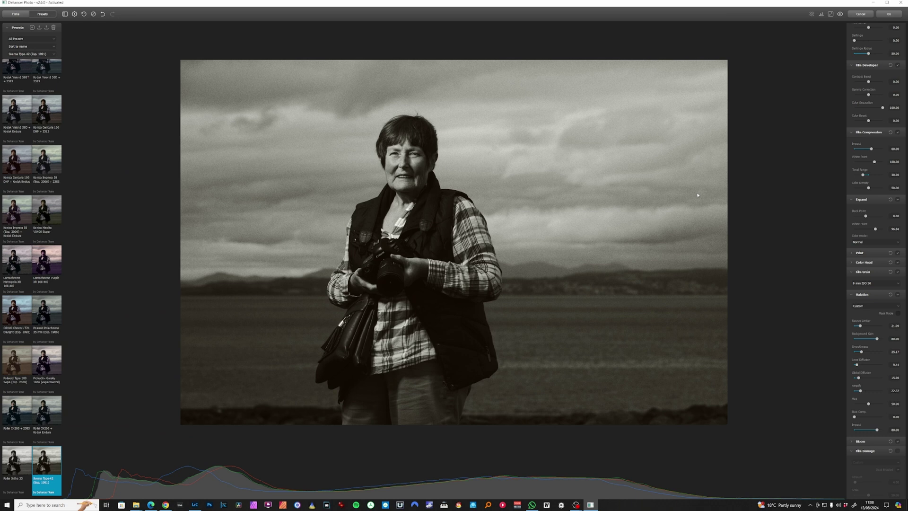
{"action": "scroll", "coordinate": [641, 209], "scroll_direction": "down", "scroll_amount": 1}
{"action": "scroll", "coordinate": [281, 279], "scroll_direction": "down", "scroll_amount": 1}
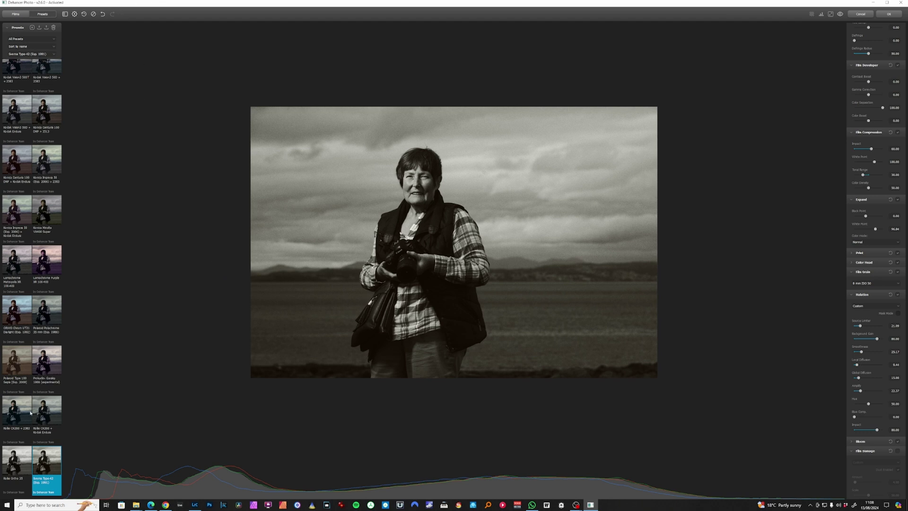
{"action": "left_click", "coordinate": [874, 283]}
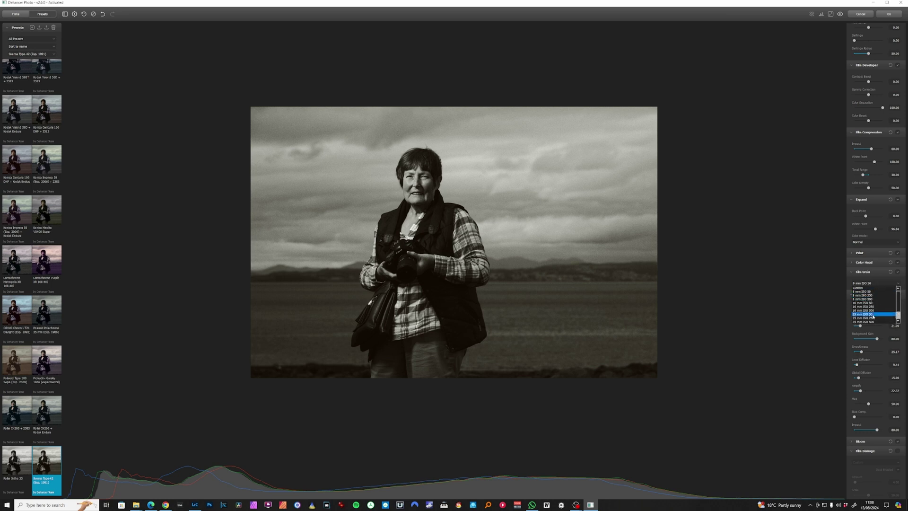
{"action": "left_click", "coordinate": [780, 207]}
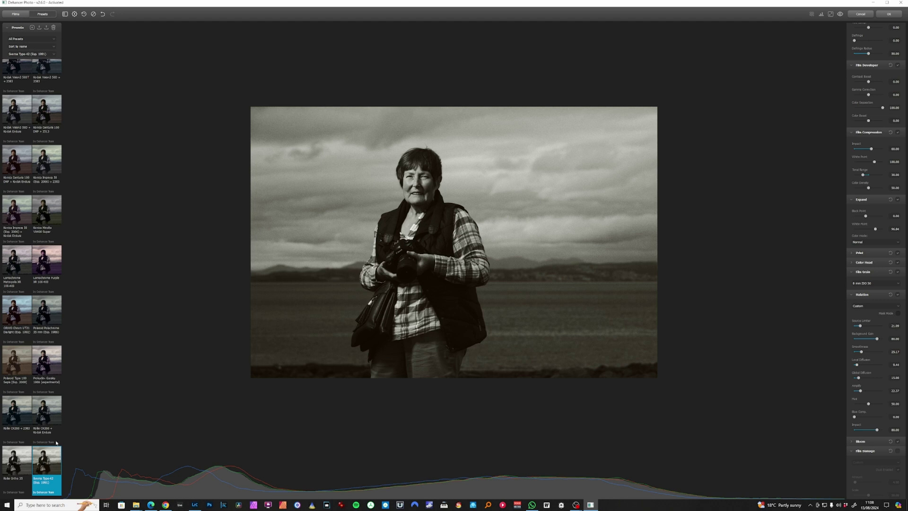
- Undo the recent changes back to the colour look with 16 mm ISO 250 grain and the Custom halation settings
{"action": "left_click", "coordinate": [103, 14]}
{"action": "left_click", "coordinate": [103, 14]}
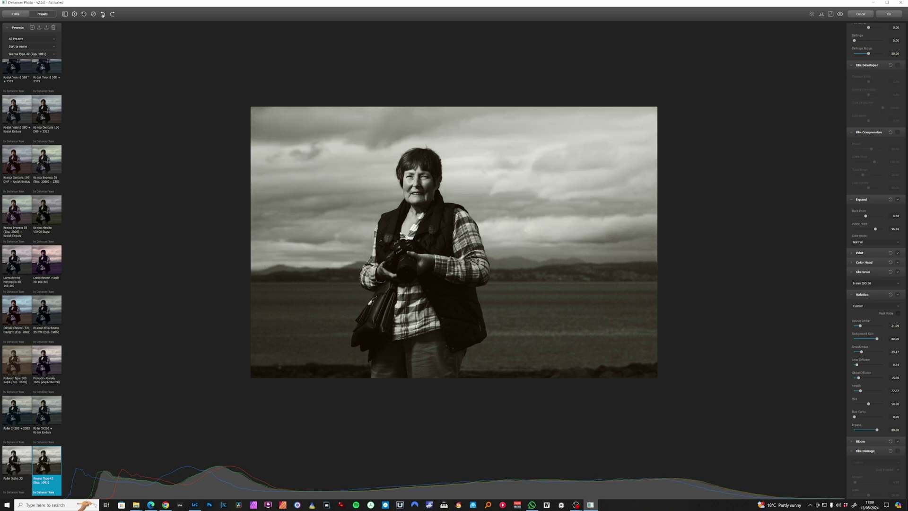
{"action": "left_click", "coordinate": [103, 15]}
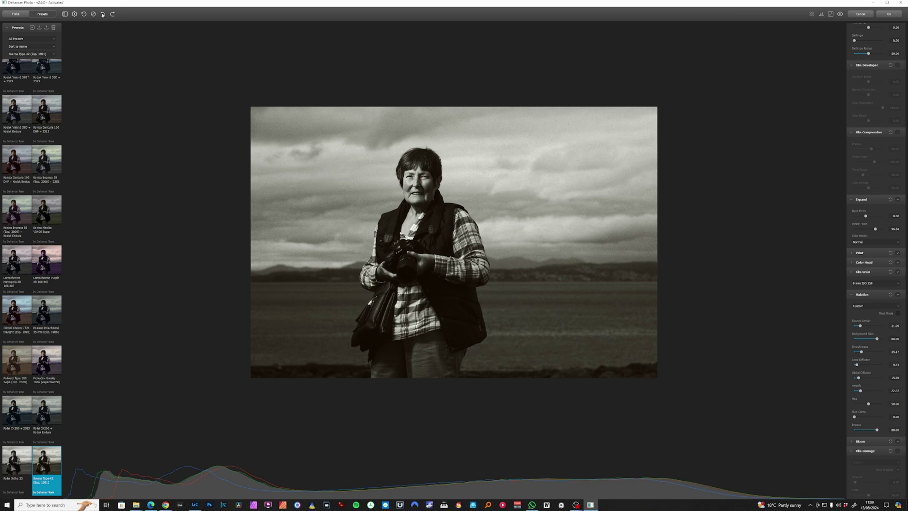
{"action": "left_click", "coordinate": [103, 14]}
{"action": "left_click", "coordinate": [103, 14]}
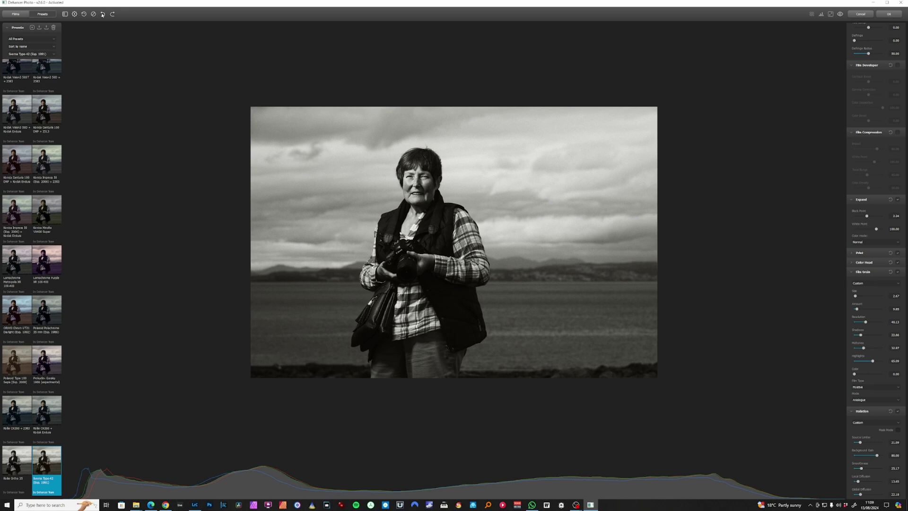
{"action": "left_click", "coordinate": [103, 15]}
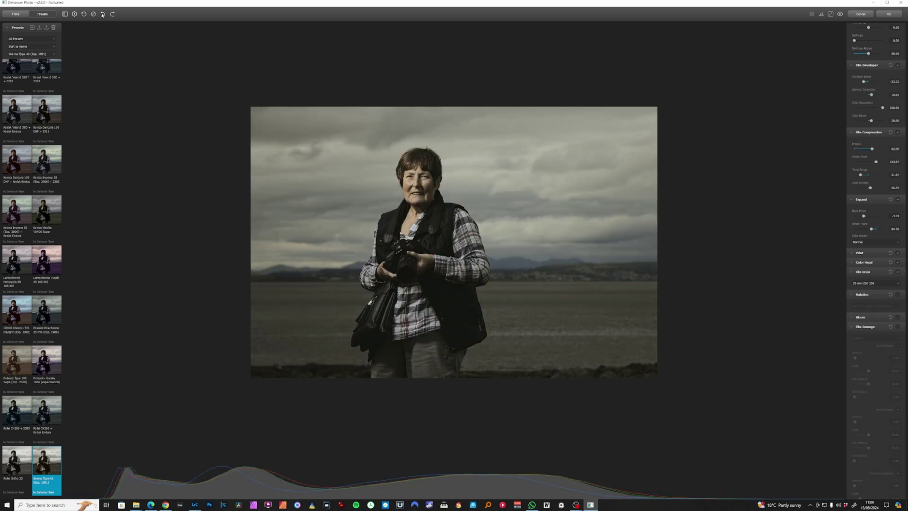
{"action": "left_click", "coordinate": [103, 15]}
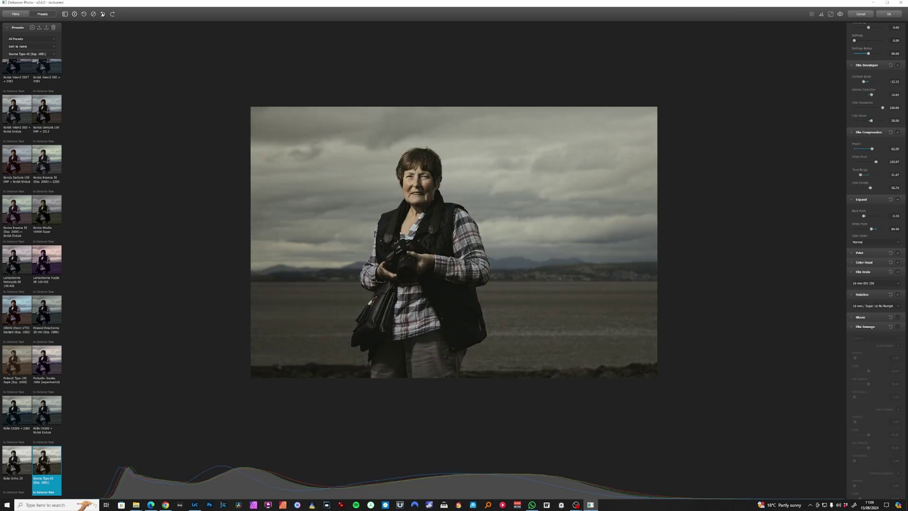
{"action": "left_click", "coordinate": [104, 14]}
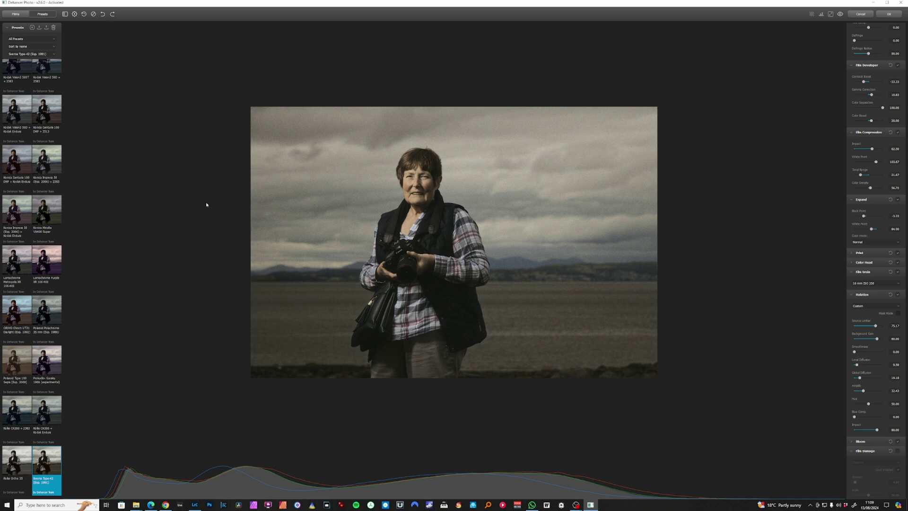
{"action": "scroll", "coordinate": [388, 241], "scroll_direction": "up", "scroll_amount": 2}
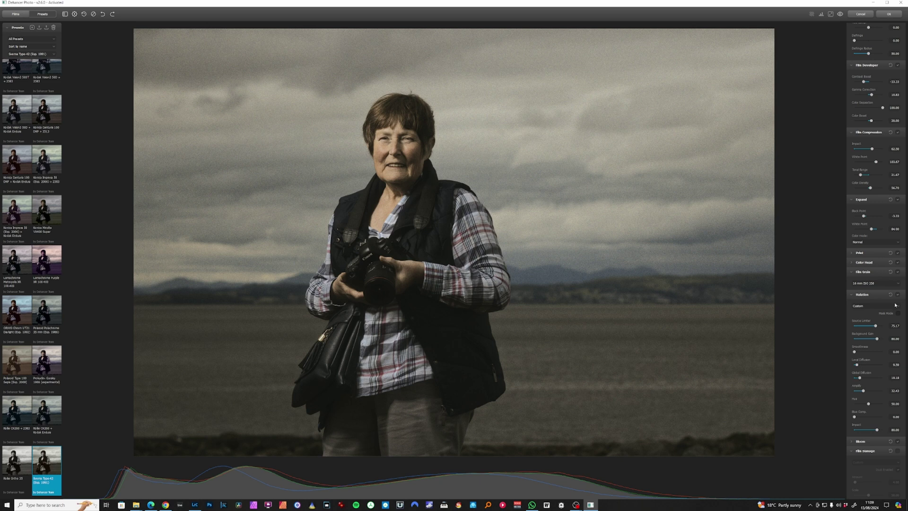
- Look through the film grain profiles, keeping 16 mm ISO 250 selected
{"action": "left_click", "coordinate": [883, 284]}
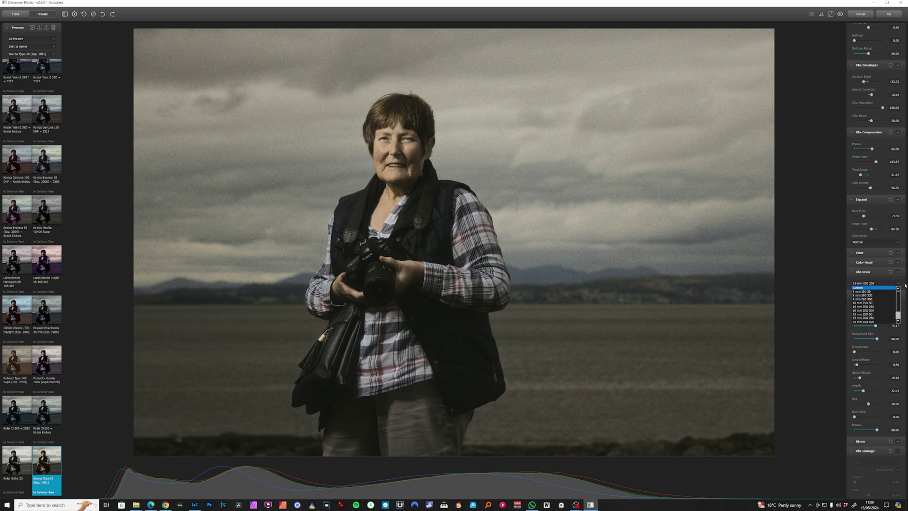
{"action": "left_click", "coordinate": [875, 306]}
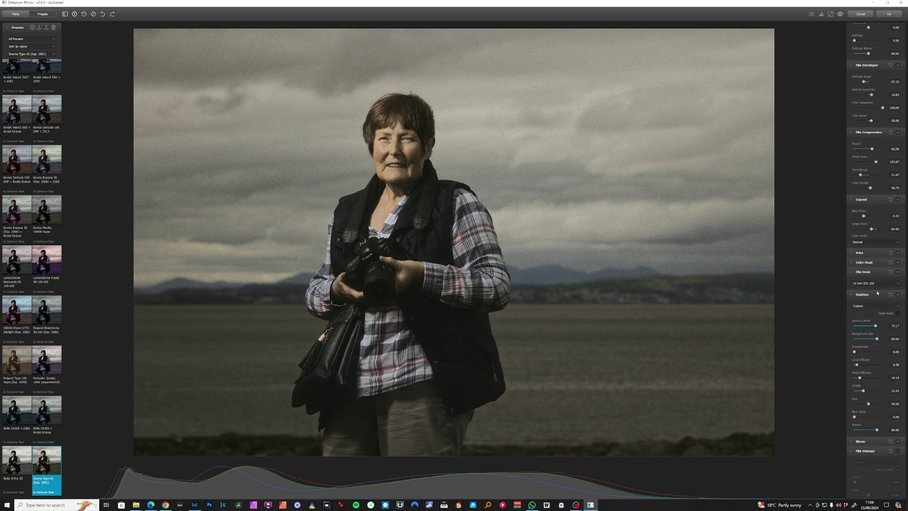
{"action": "left_click", "coordinate": [873, 284]}
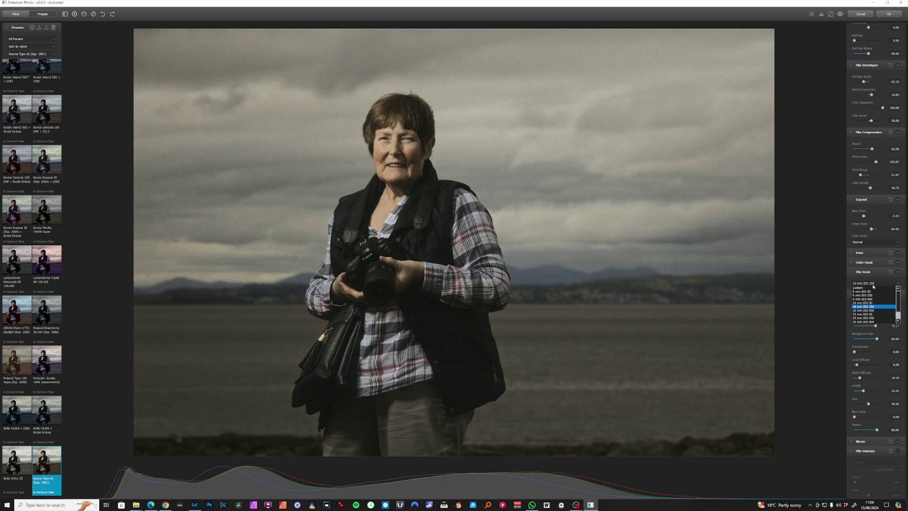
{"action": "left_click", "coordinate": [866, 284]}
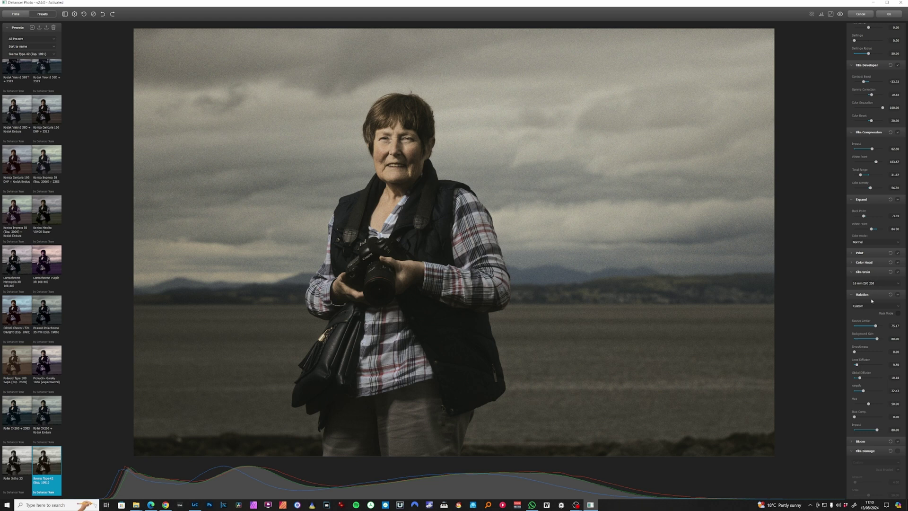
- Compare the portrait with Halation off and on, leave it enabled, and collapse the Halation settings
{"action": "left_click", "coordinate": [897, 294]}
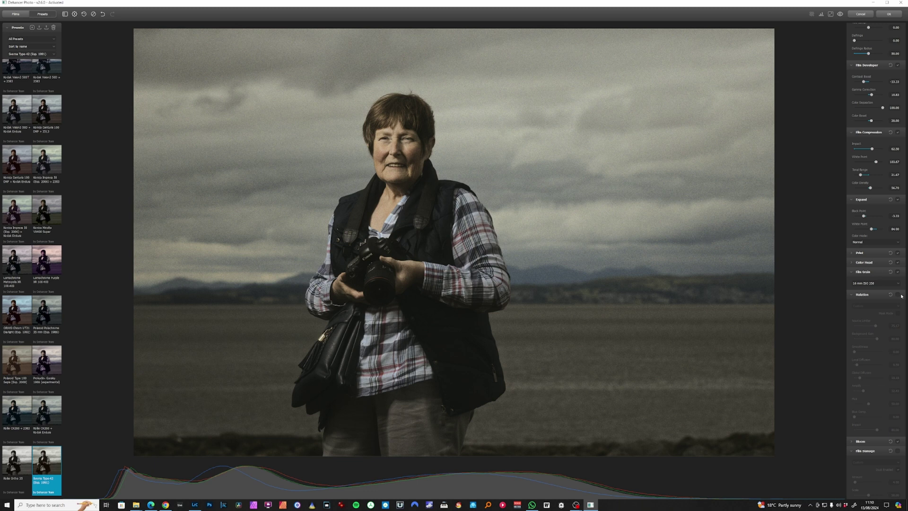
{"action": "left_click", "coordinate": [898, 294]}
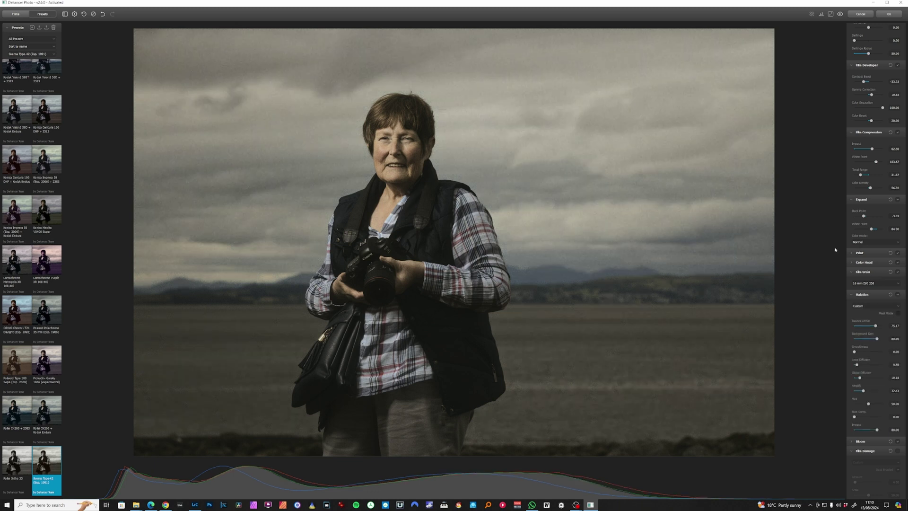
{"action": "scroll", "coordinate": [871, 284], "scroll_direction": "down", "scroll_amount": 3}
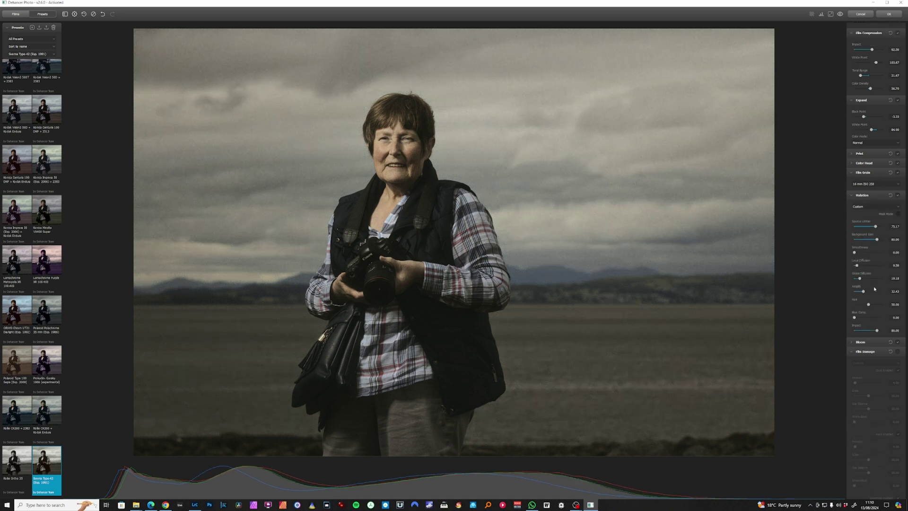
{"action": "left_click", "coordinate": [867, 295]}
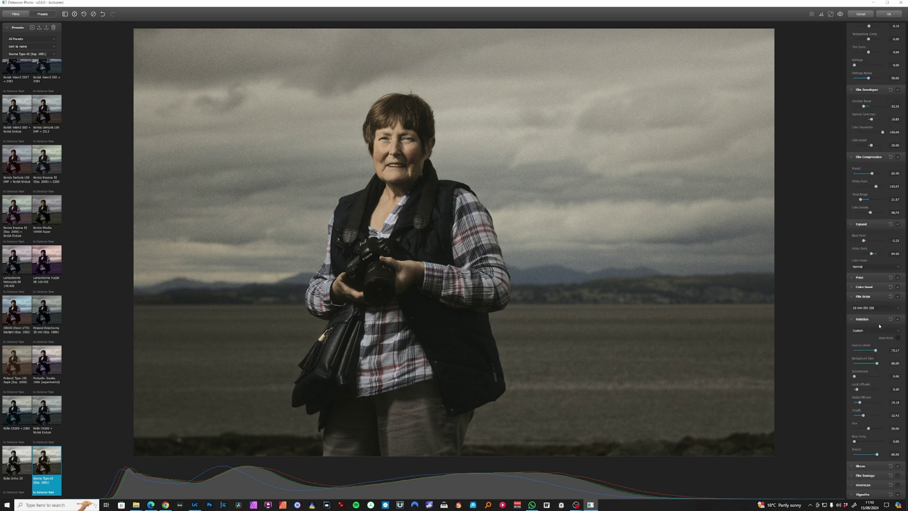
{"action": "left_click", "coordinate": [872, 321]}
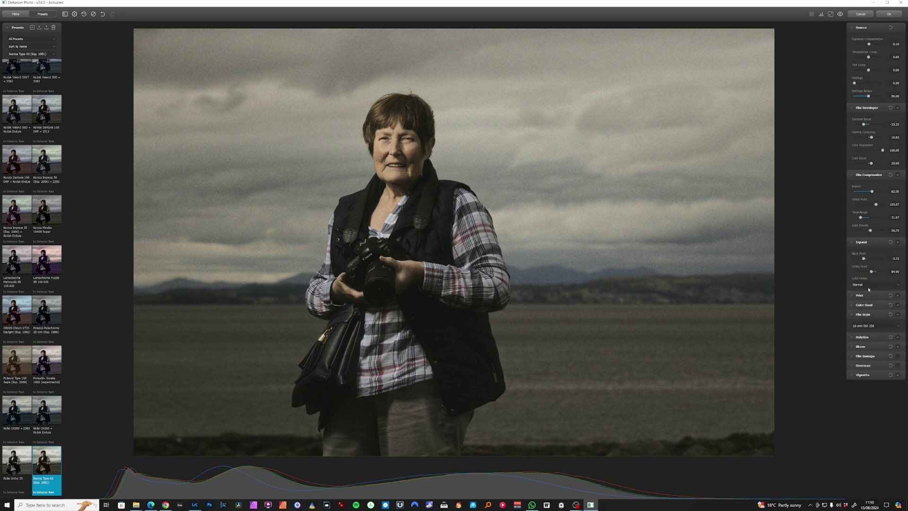
- Set Bloom's Amplify to about 74 and compare the portrait with Bloom off and on, leaving it enabled
{"action": "left_click", "coordinate": [871, 346]}
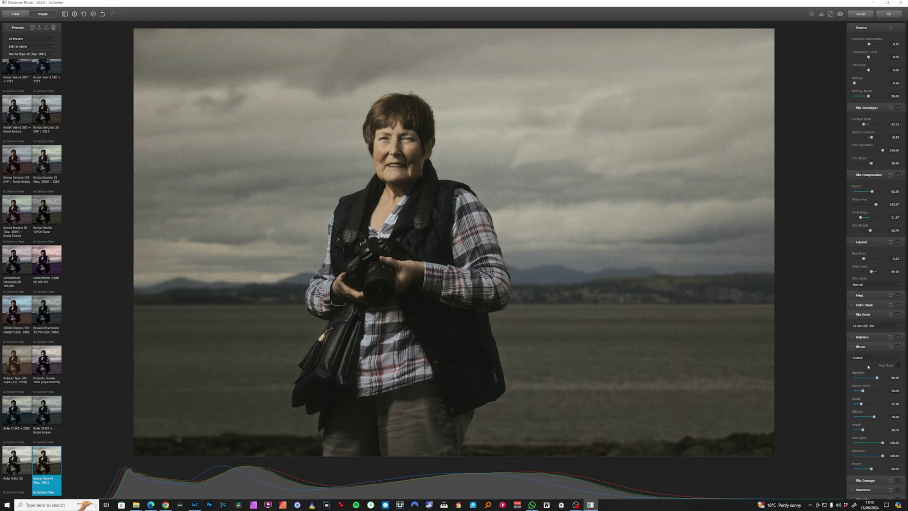
{"action": "left_click_drag", "start_coordinate": [862, 429], "coordinate": [833, 427]}
{"action": "left_click", "coordinate": [874, 430]}
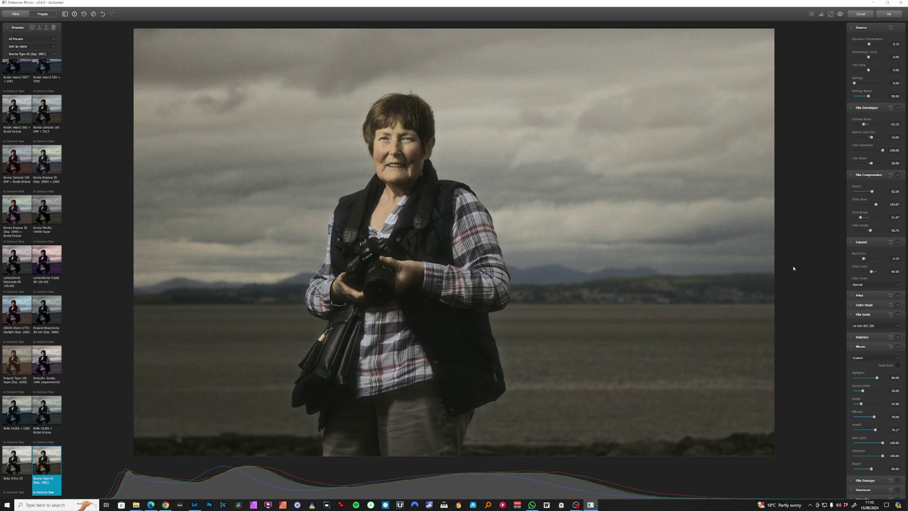
{"action": "left_click", "coordinate": [898, 347]}
{"action": "left_click", "coordinate": [898, 348]}
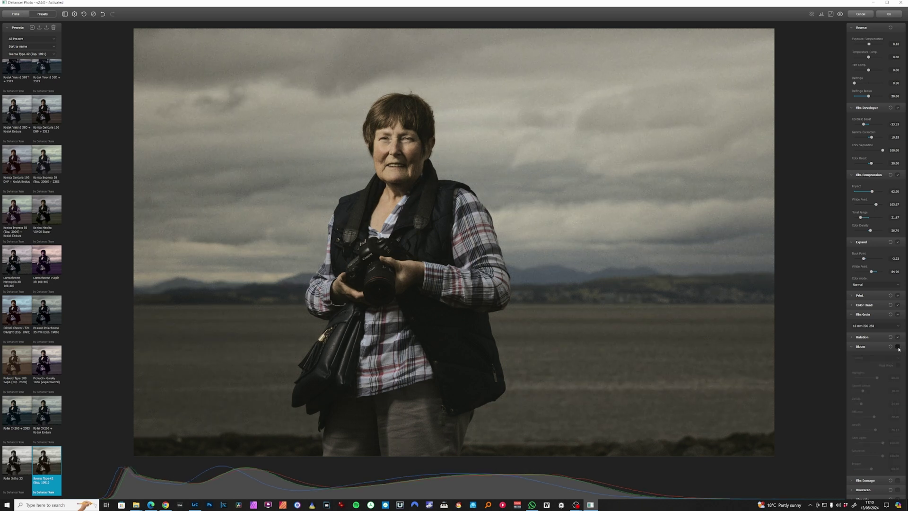
{"action": "left_click", "coordinate": [897, 348]}
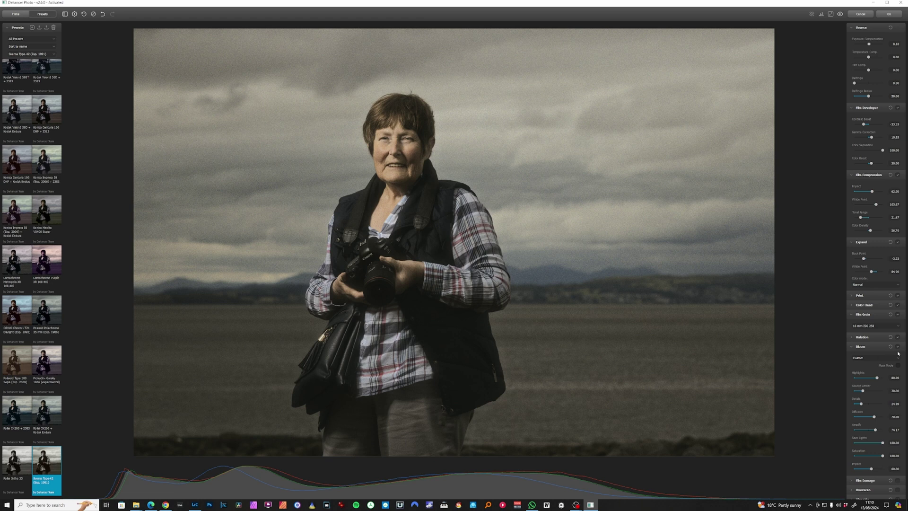
- Try Film Damage with the 120 type profile on the portrait and switch the effect off again
{"action": "left_click", "coordinate": [870, 347]}
{"action": "left_click", "coordinate": [876, 357]}
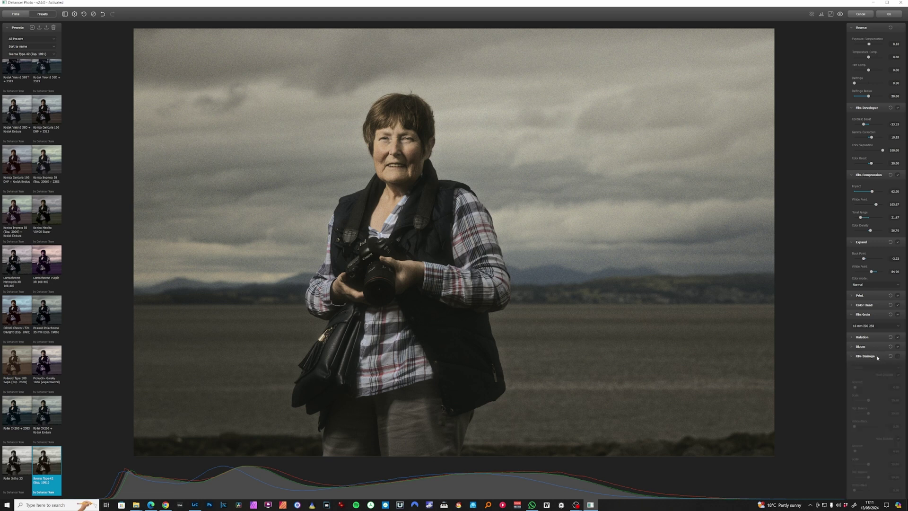
{"action": "left_click", "coordinate": [877, 357]}
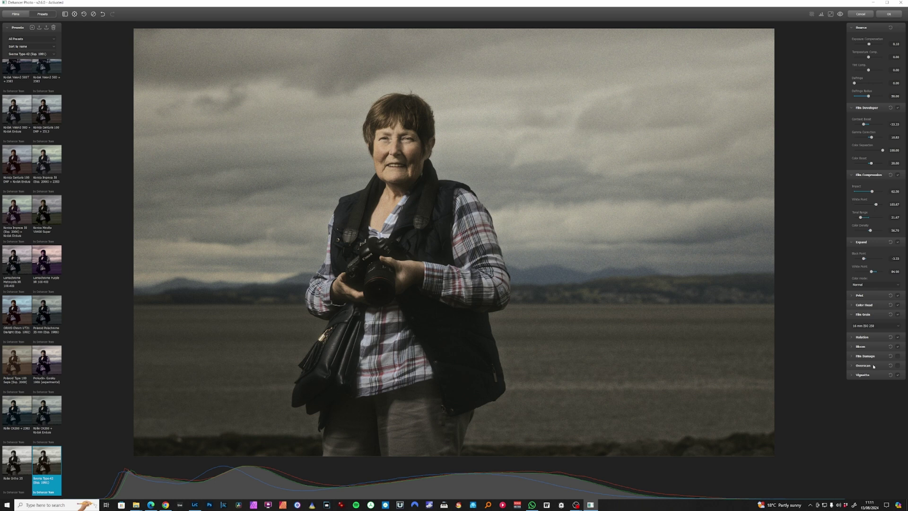
{"action": "left_click", "coordinate": [898, 356]}
{"action": "left_click", "coordinate": [871, 357]}
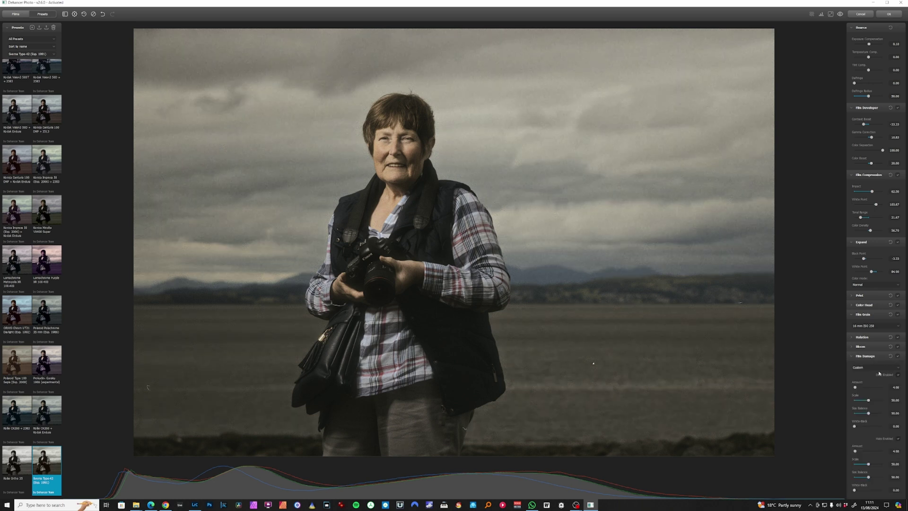
{"action": "left_click", "coordinate": [887, 368]}
{"action": "left_click", "coordinate": [875, 377]}
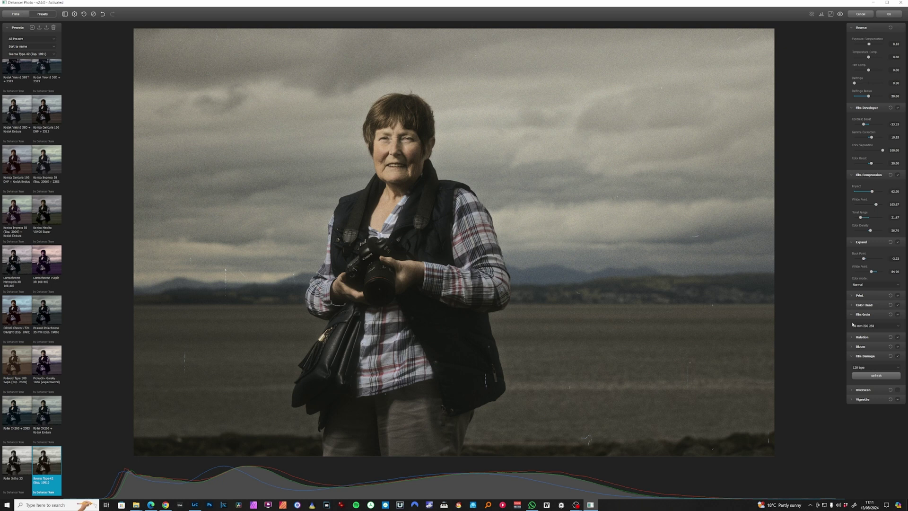
{"action": "left_click", "coordinate": [897, 355]}
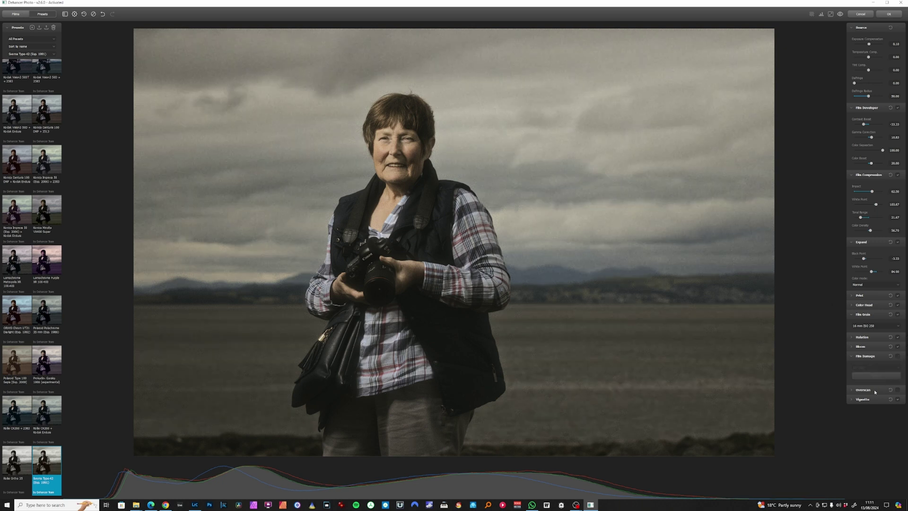
- Try the Overscan film frame with the Super 35mm 1.37:1 gate type and switch Overscan off again
{"action": "left_click", "coordinate": [859, 390]}
{"action": "scroll", "coordinate": [884, 396], "scroll_direction": "down", "scroll_amount": 1}
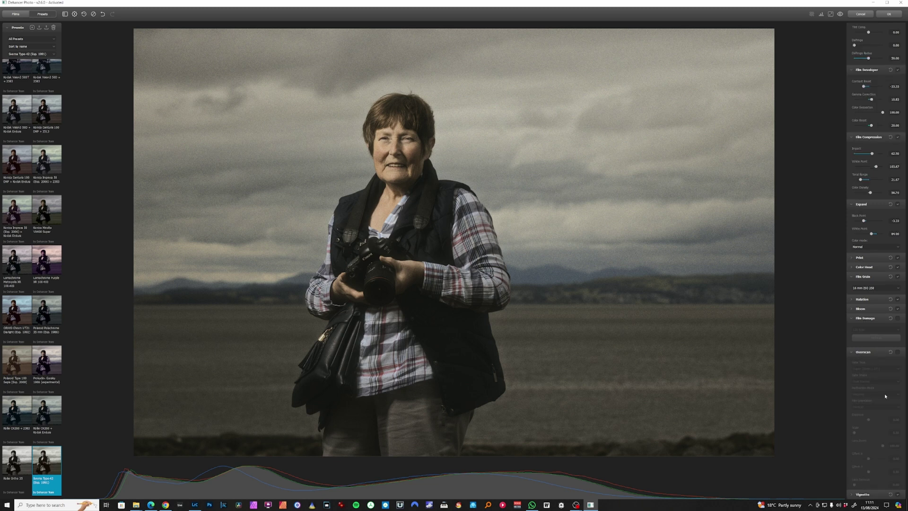
{"action": "left_click", "coordinate": [898, 352]}
{"action": "left_click", "coordinate": [880, 368]}
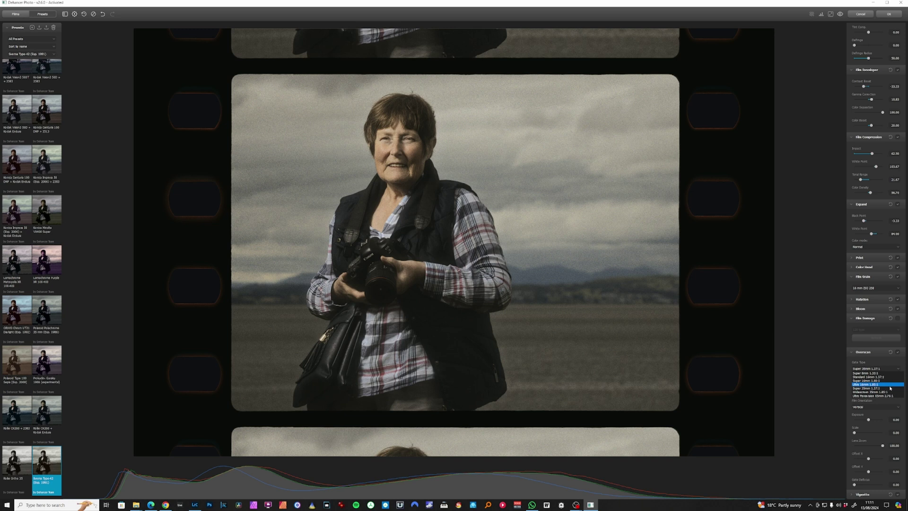
{"action": "left_click", "coordinate": [890, 389]}
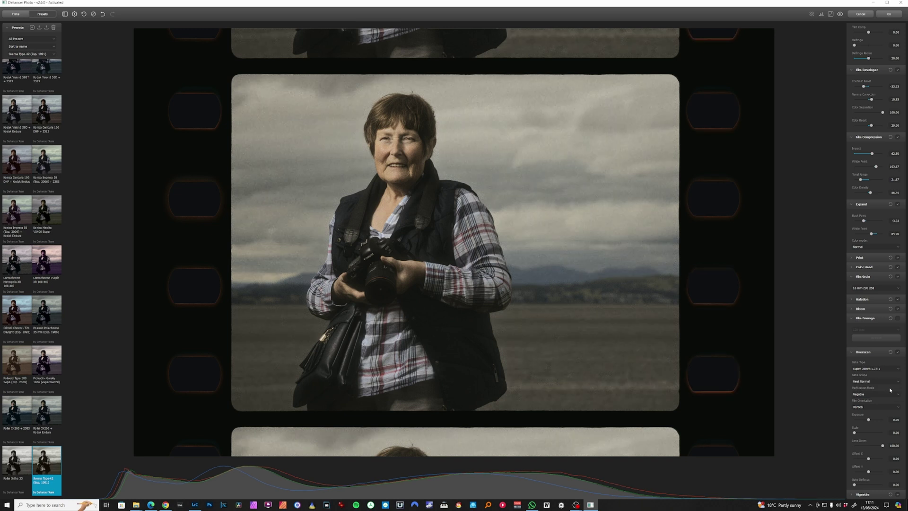
{"action": "left_click", "coordinate": [879, 368]}
{"action": "left_click", "coordinate": [877, 393]}
{"action": "left_click", "coordinate": [871, 352]}
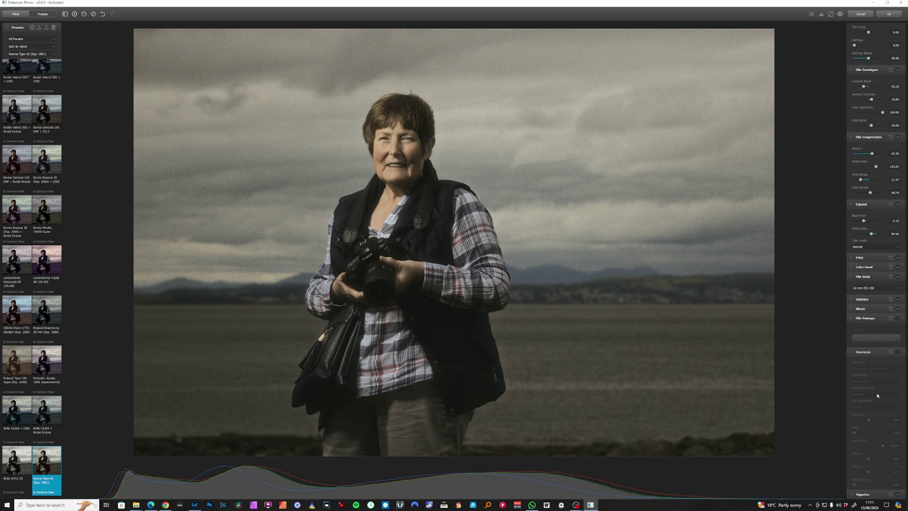
{"action": "left_click", "coordinate": [872, 352]}
- Compare the portrait with the Vignette off and on, leaving it enabled
{"action": "left_click", "coordinate": [867, 400]}
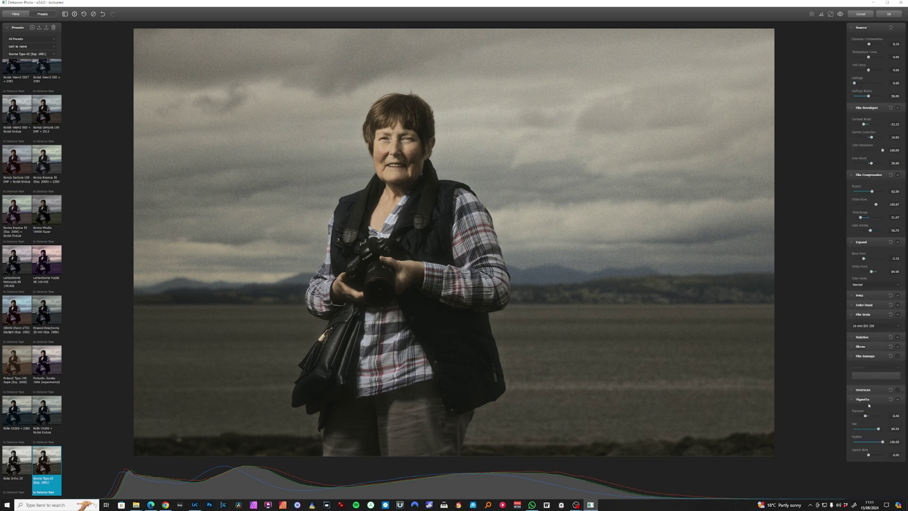
{"action": "left_click", "coordinate": [898, 400]}
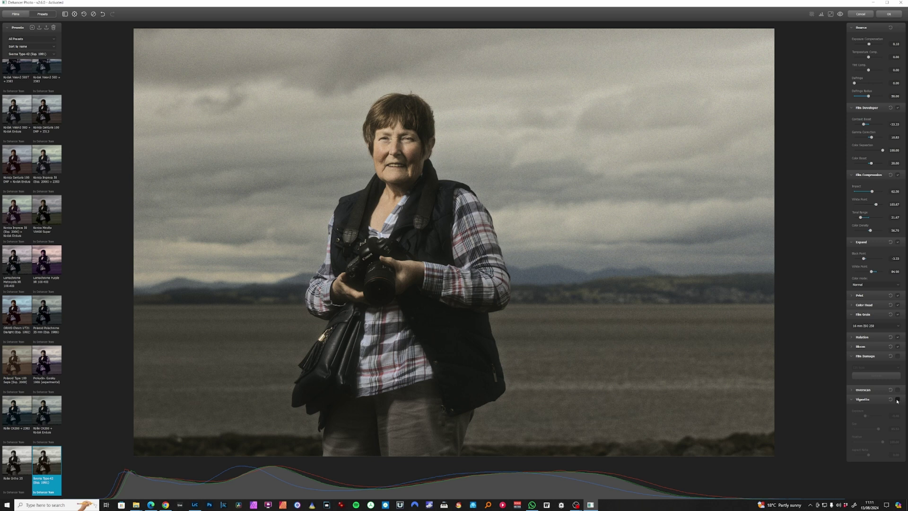
{"action": "left_click", "coordinate": [898, 400]}
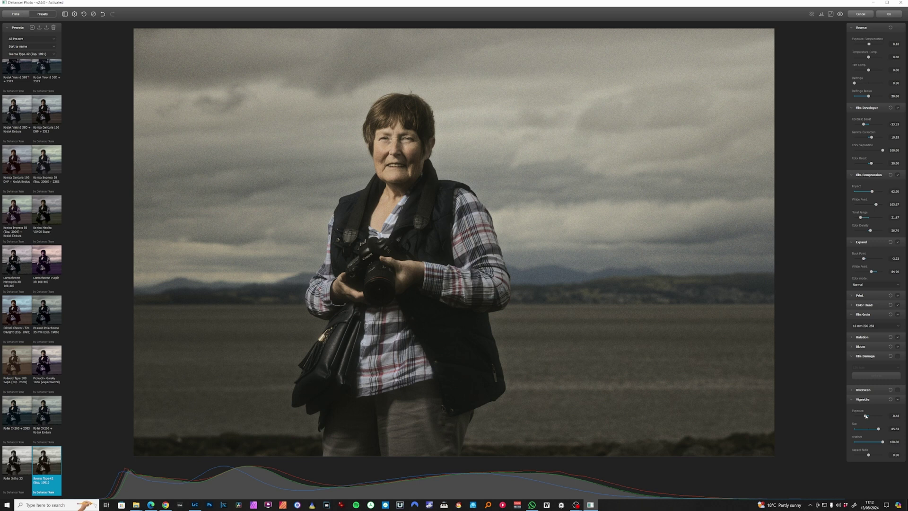
- Set the Vignette's Exposure to -0.97, Size to about 85 and Feather to about 53
{"action": "left_click_drag", "start_coordinate": [866, 417], "coordinate": [853, 420]}
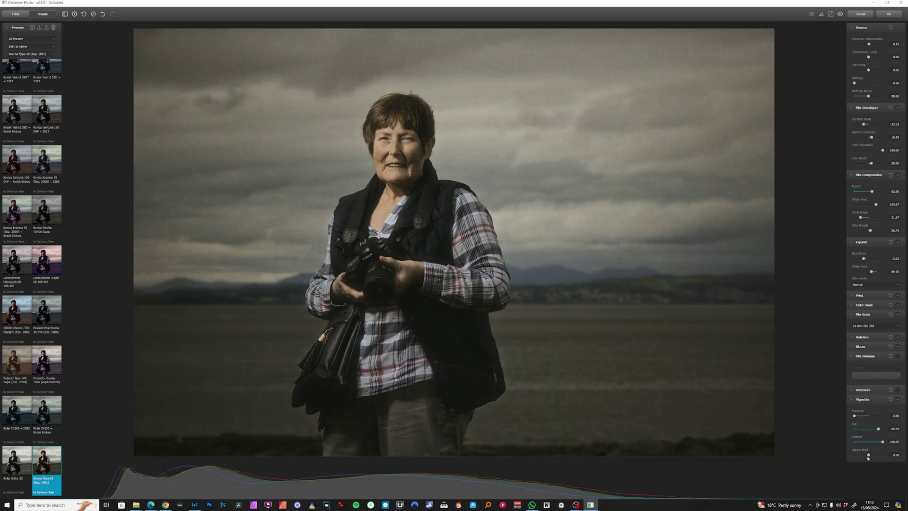
{"action": "left_click_drag", "start_coordinate": [879, 430], "coordinate": [853, 442]}
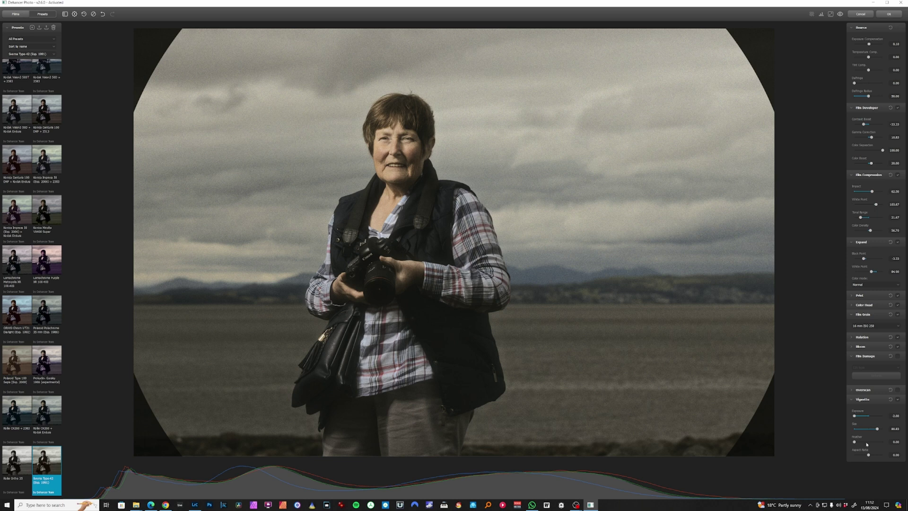
{"action": "left_click", "coordinate": [864, 442]}
{"action": "left_click", "coordinate": [869, 442]}
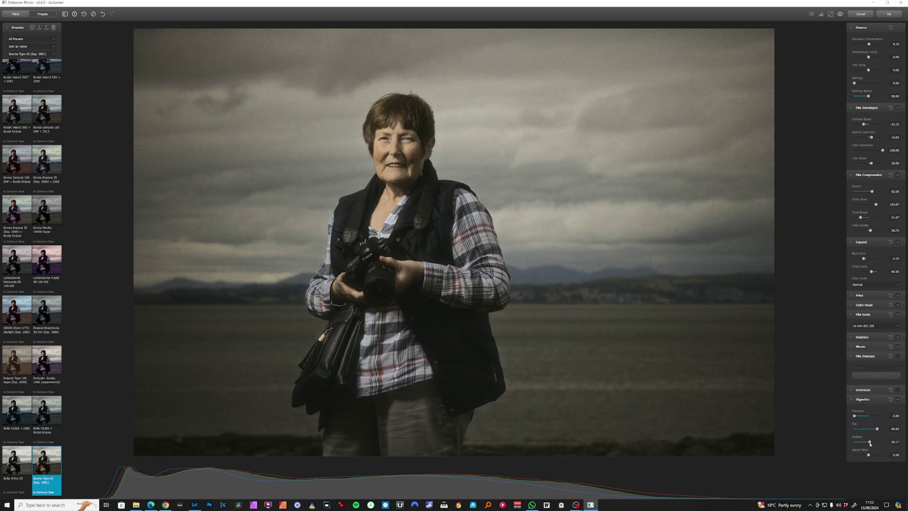
{"action": "left_click", "coordinate": [861, 416]}
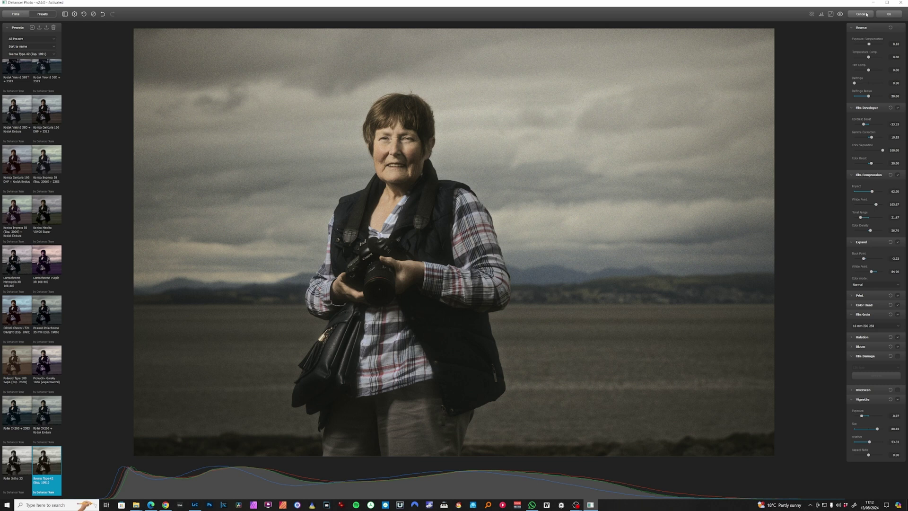
- Compare the portrait with its original and apply the film look, returning to Lightroom Classic
{"action": "left_click", "coordinate": [840, 14]}
{"action": "left_click", "coordinate": [885, 17]}
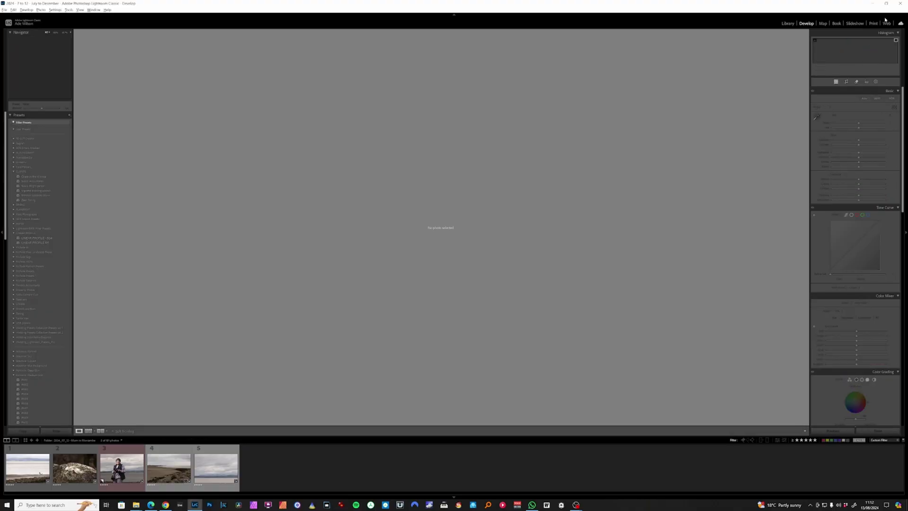
{"action": "right_click", "coordinate": [885, 19]}
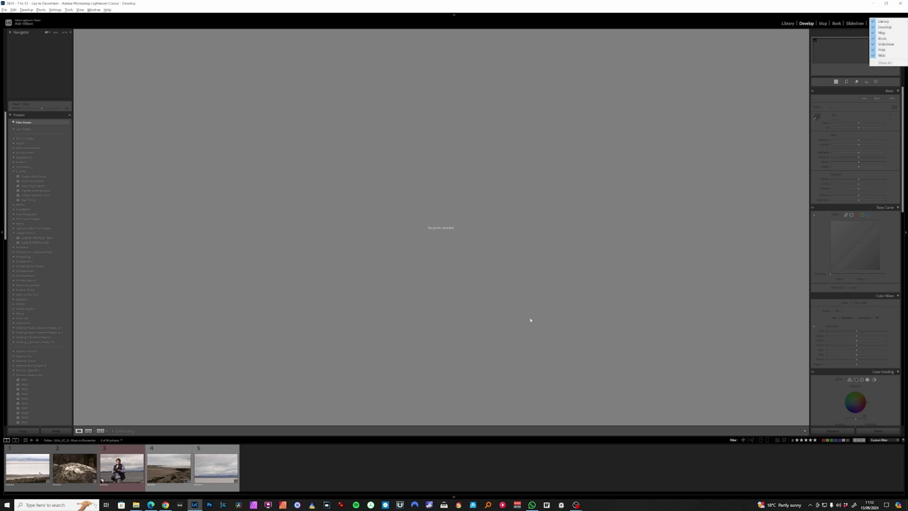
{"action": "left_click", "coordinate": [358, 486]}
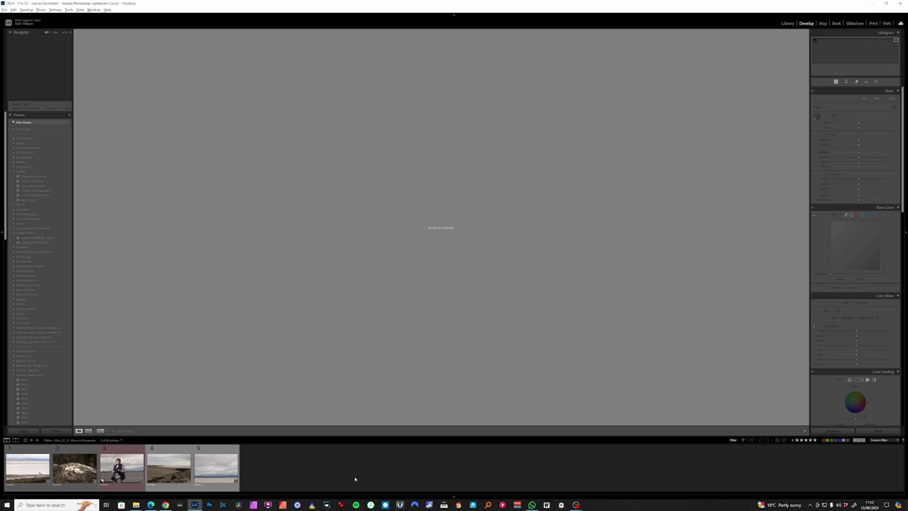
- Select the beach photo with the rocks, apply Auto tone adjustments, and open it in Dehancer Photo
{"action": "left_click", "coordinate": [172, 475]}
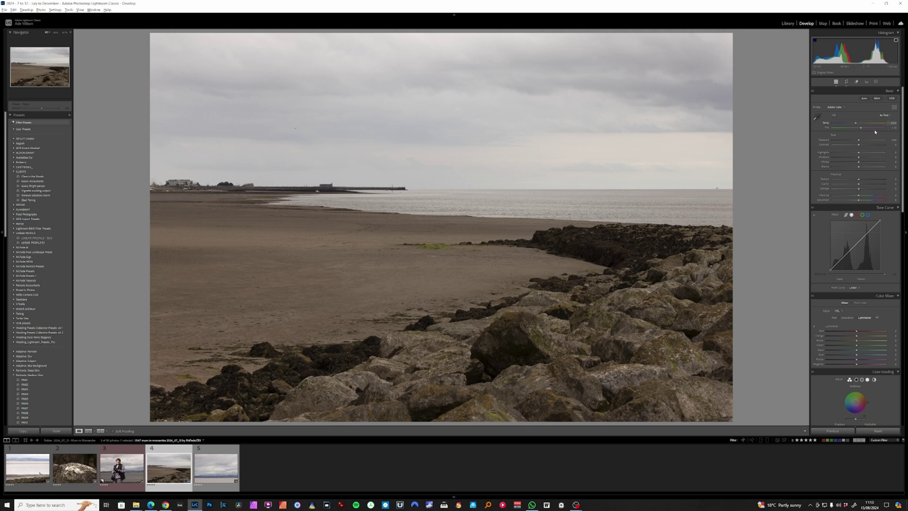
{"action": "left_click", "coordinate": [865, 98]}
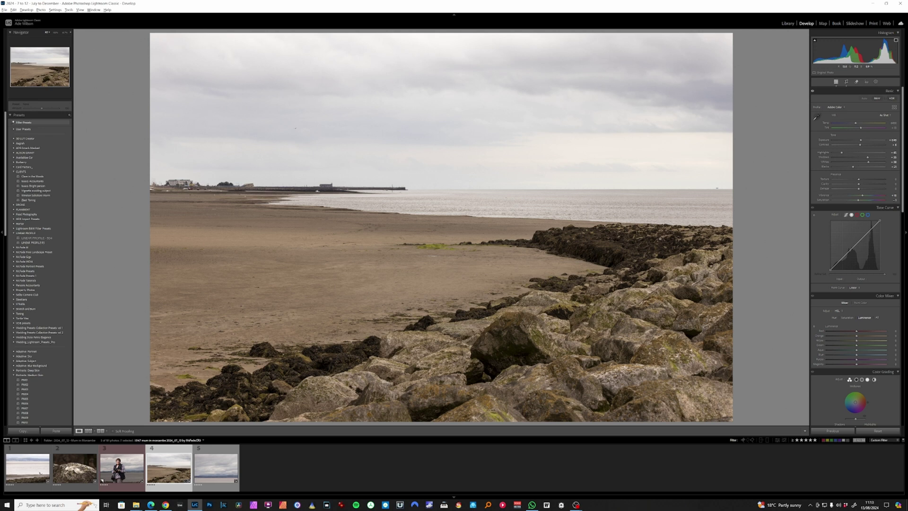
{"action": "right_click", "coordinate": [488, 211]}
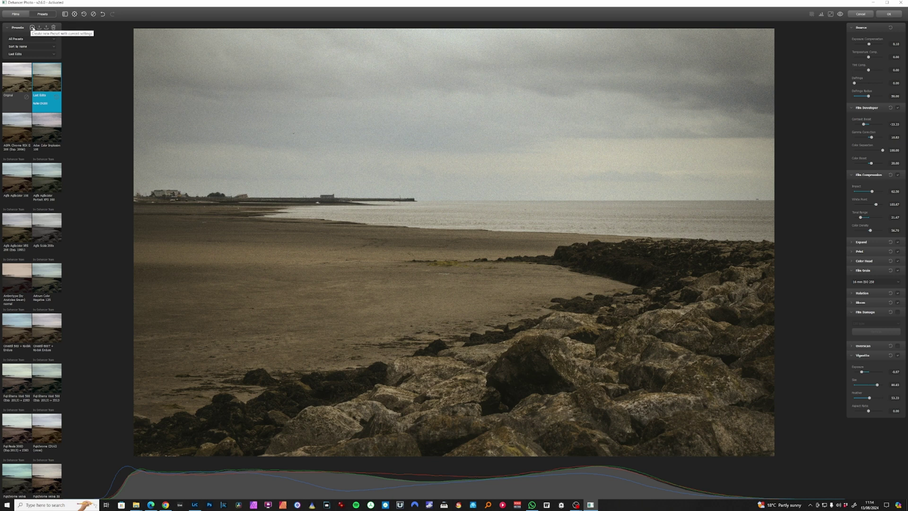
- Save the current settings as a new Rollei CR200 seaside preset, fill in the author's name, and list My Presets
{"action": "left_click", "coordinate": [32, 27]}
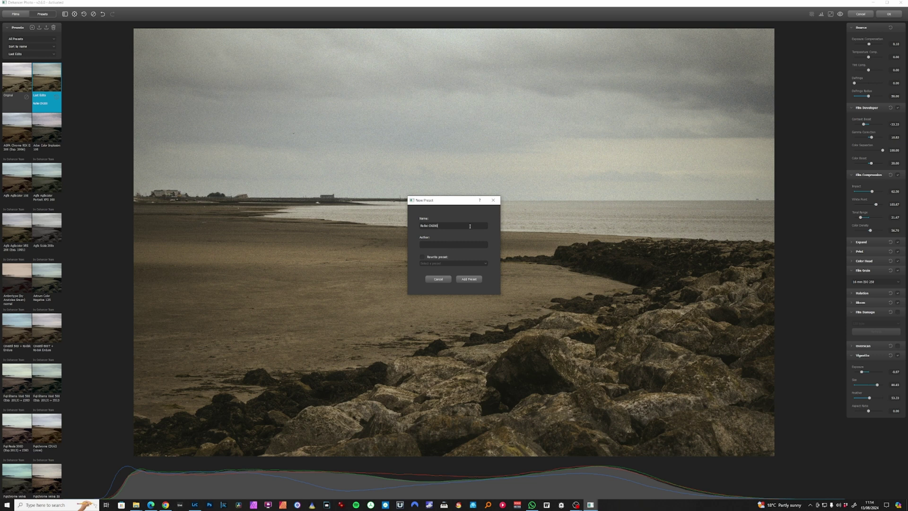
{"action": "type", "text": "- Ades Seaside"}
{"action": "left_click", "coordinate": [455, 244]}
{"action": "type", "text": "Ade Wilson"}
{"action": "left_click", "coordinate": [469, 279]}
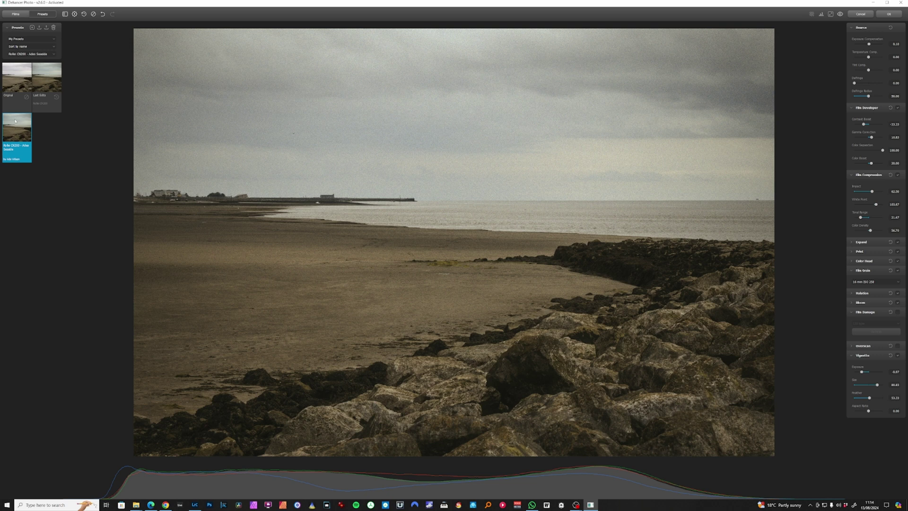
{"action": "left_click", "coordinate": [29, 39]}
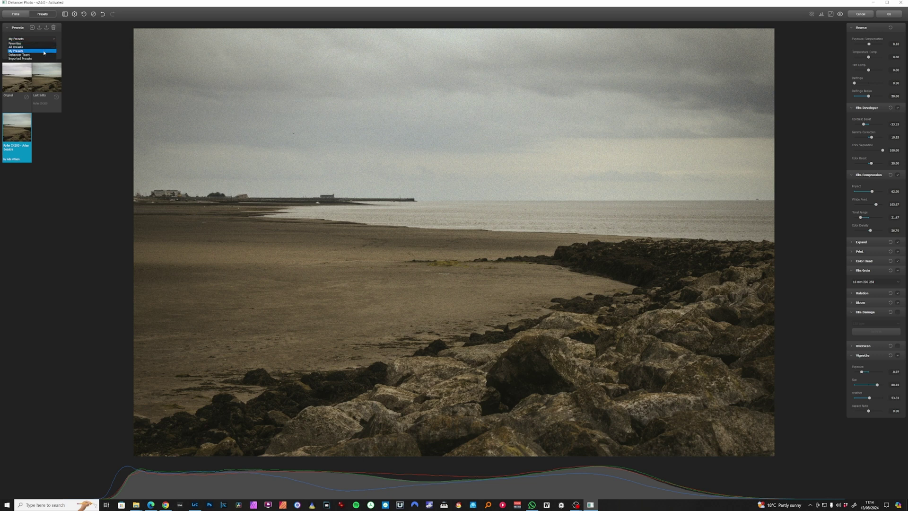
{"action": "left_click", "coordinate": [44, 51]}
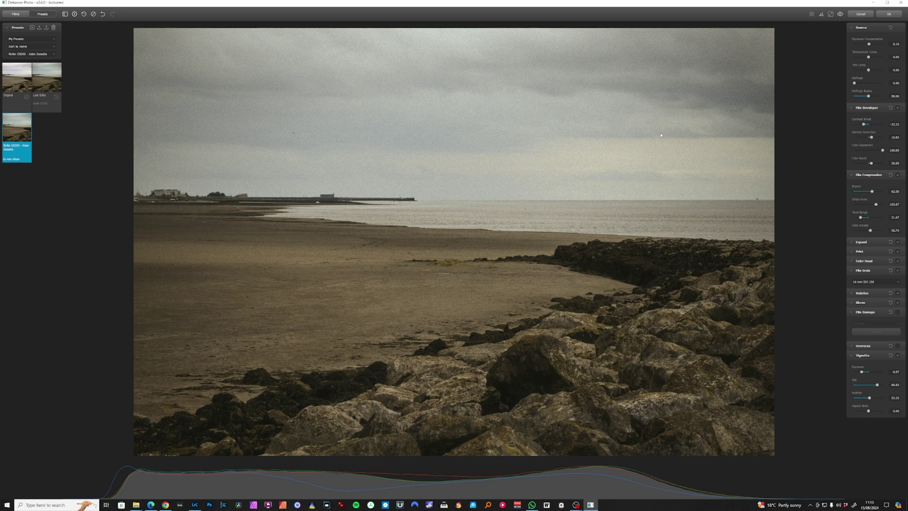
- Try the Rollei Ortho 25, Prokudin-Gorskiy 1906 and Kodak Vision3 50D film profiles on the beach photo
{"action": "left_click", "coordinate": [17, 14]}
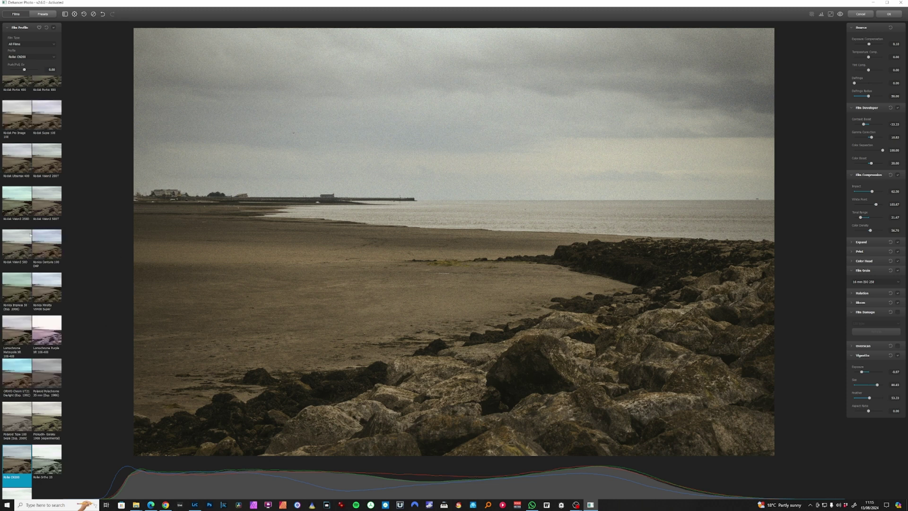
{"action": "scroll", "coordinate": [30, 235], "scroll_direction": "down", "scroll_amount": 1}
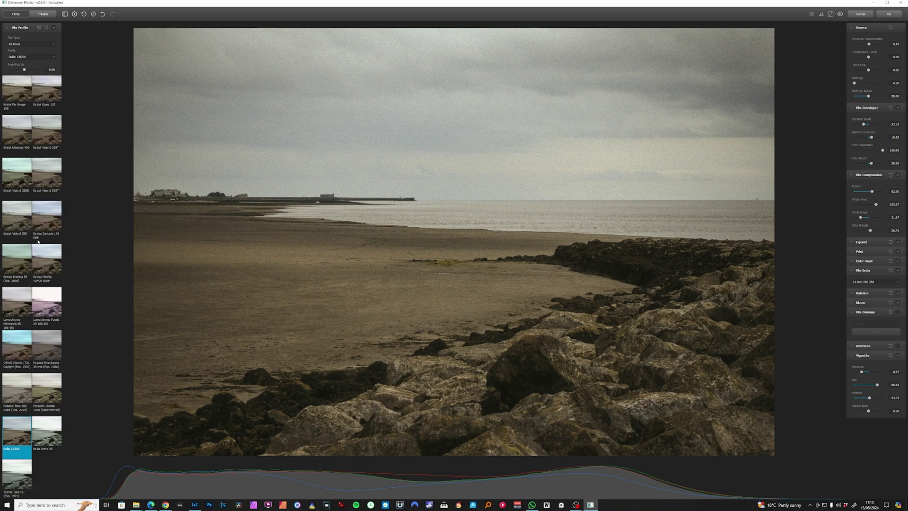
{"action": "left_click", "coordinate": [50, 426]}
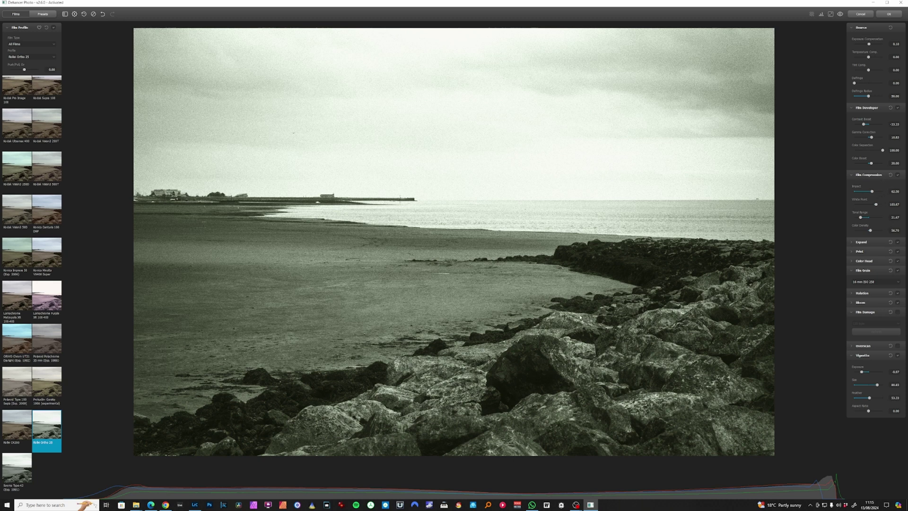
{"action": "left_click", "coordinate": [49, 385]}
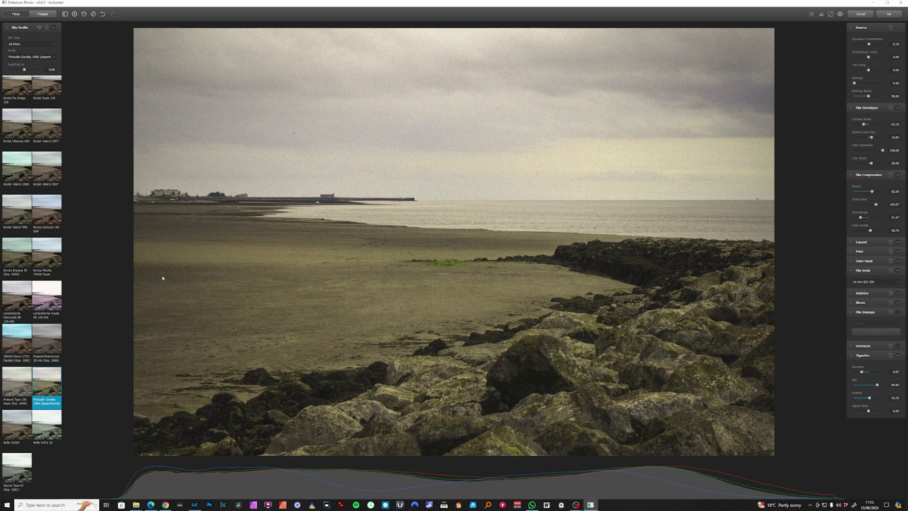
{"action": "left_click", "coordinate": [15, 208]}
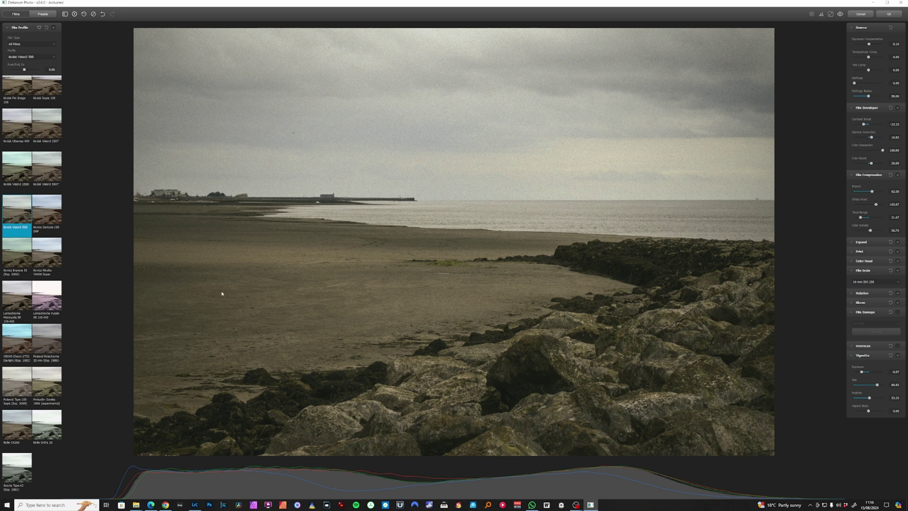
{"action": "scroll", "coordinate": [62, 221], "scroll_direction": "up", "scroll_amount": 5}
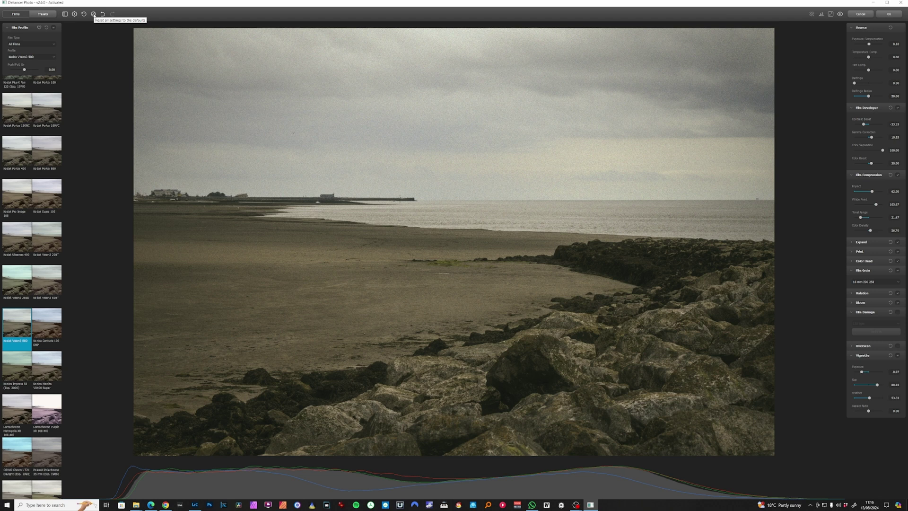
- Reset all settings to their defaults and enable the Film Profile with Fujichrome Velvia 50
{"action": "left_click", "coordinate": [93, 14]}
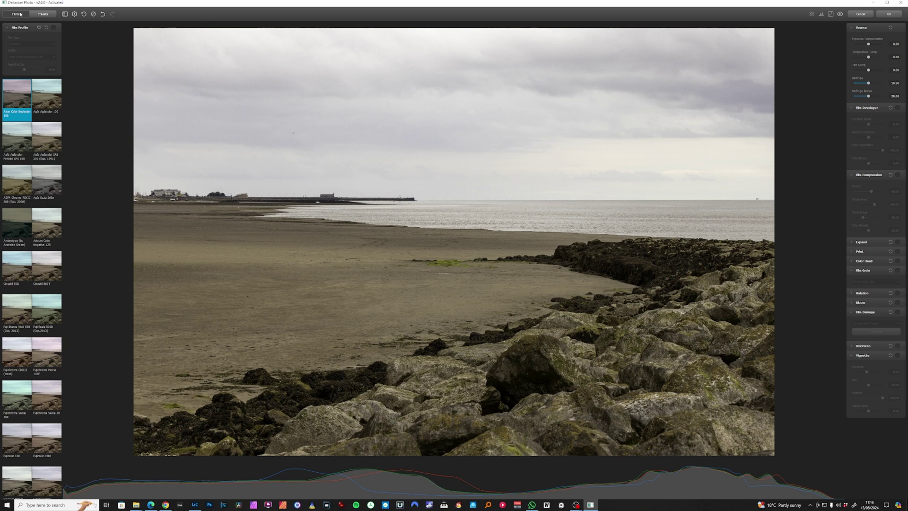
{"action": "left_click", "coordinate": [53, 28]}
{"action": "left_click", "coordinate": [51, 395]}
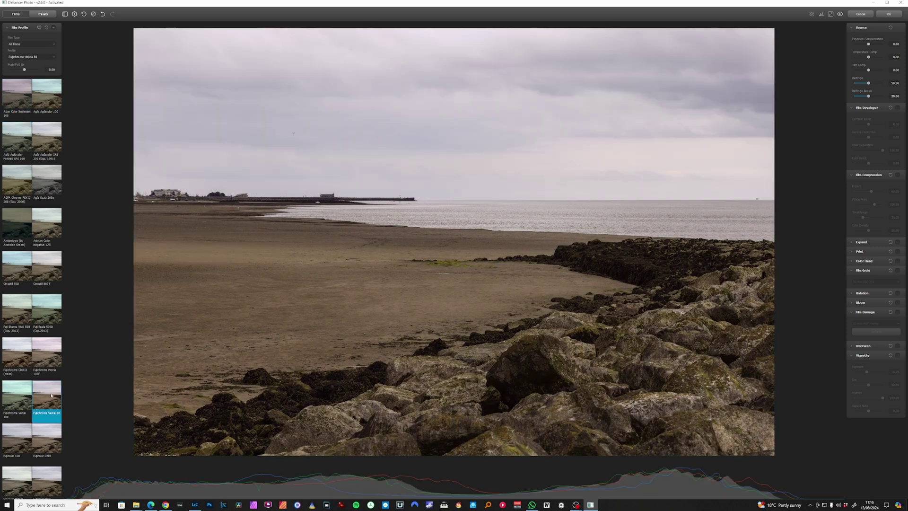
- Try the Fujicolor C200 film profile and settle on Fujicolor Natura 1600
{"action": "scroll", "coordinate": [23, 411], "scroll_direction": "down", "scroll_amount": 1}
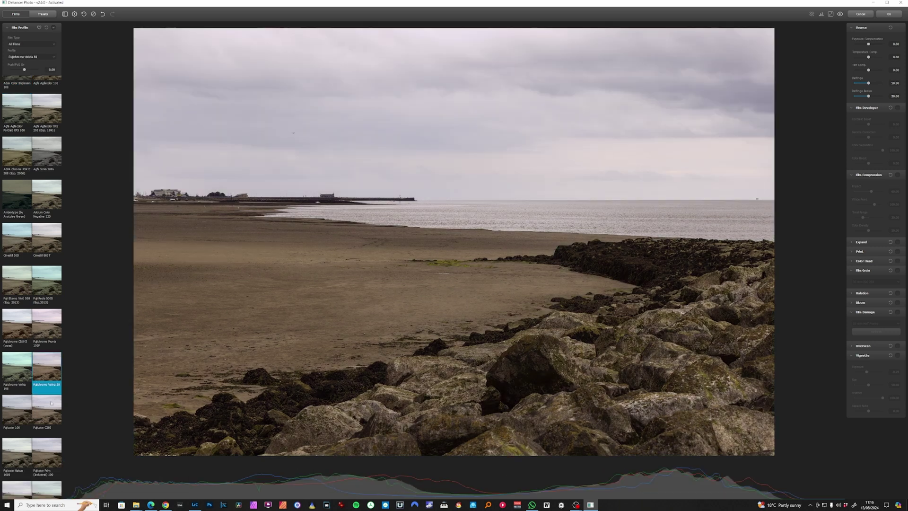
{"action": "left_click", "coordinate": [51, 402]}
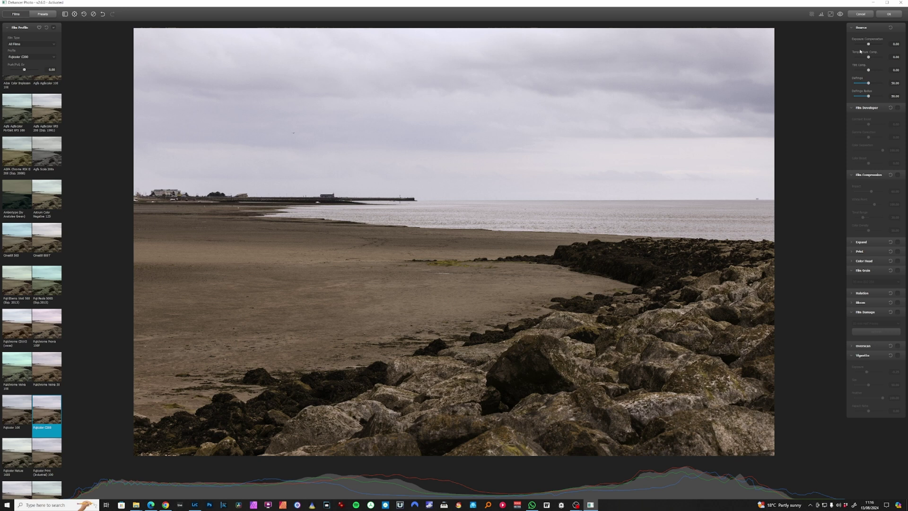
{"action": "scroll", "coordinate": [35, 319], "scroll_direction": "down", "scroll_amount": 3}
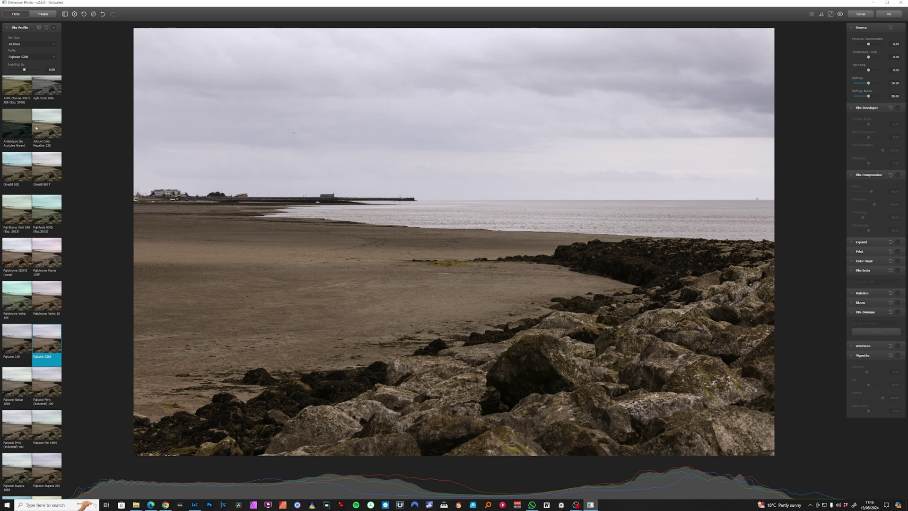
{"action": "scroll", "coordinate": [27, 237], "scroll_direction": "down", "scroll_amount": 1}
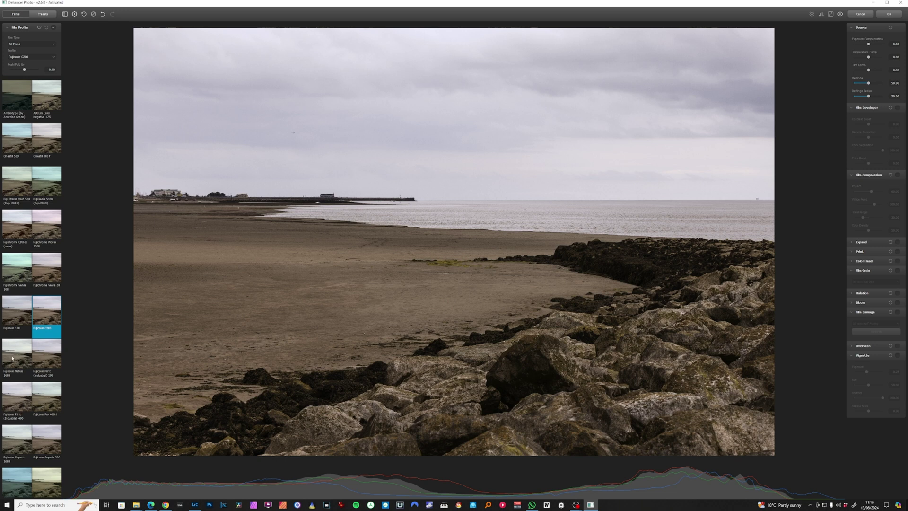
{"action": "left_click", "coordinate": [13, 357]}
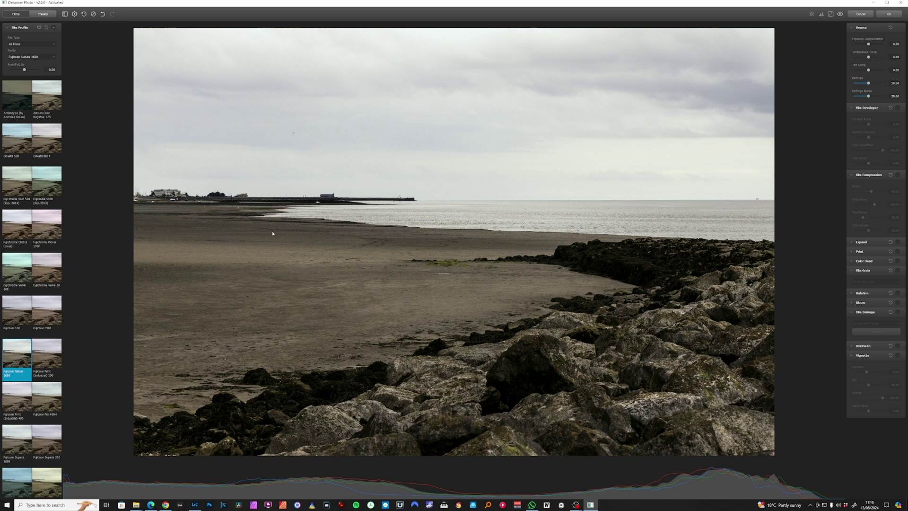
- Examine the distant pier and horizon in close-up and return to the whole photo
{"action": "scroll", "coordinate": [424, 245], "scroll_direction": "up", "scroll_amount": 1}
{"action": "scroll", "coordinate": [424, 245], "scroll_direction": "down", "scroll_amount": 1}
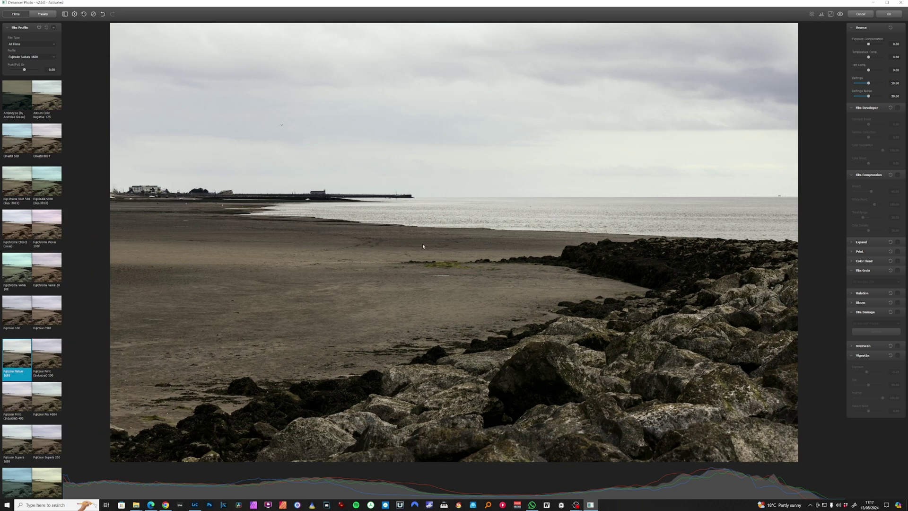
{"action": "scroll", "coordinate": [724, 238], "scroll_direction": "up", "scroll_amount": 1}
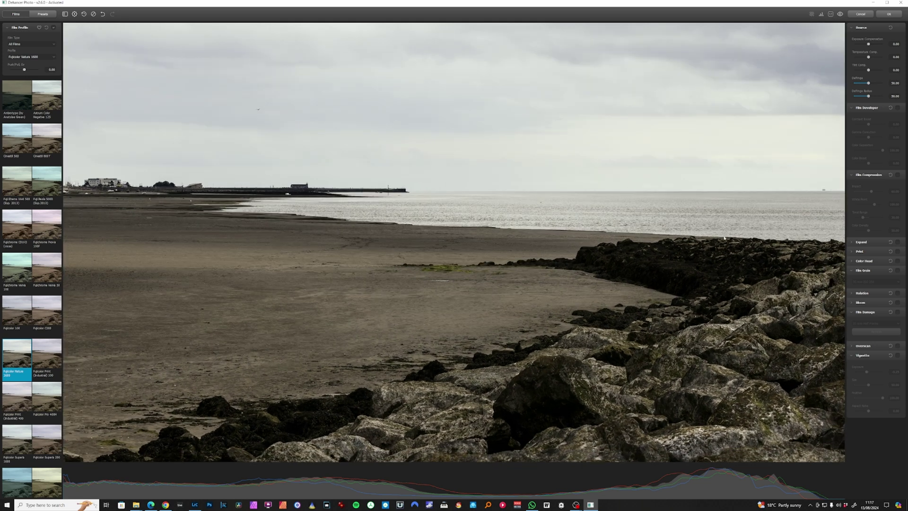
{"action": "left_click", "coordinate": [830, 14]}
{"action": "left_click_drag", "start_coordinate": [794, 192], "coordinate": [566, 266]}
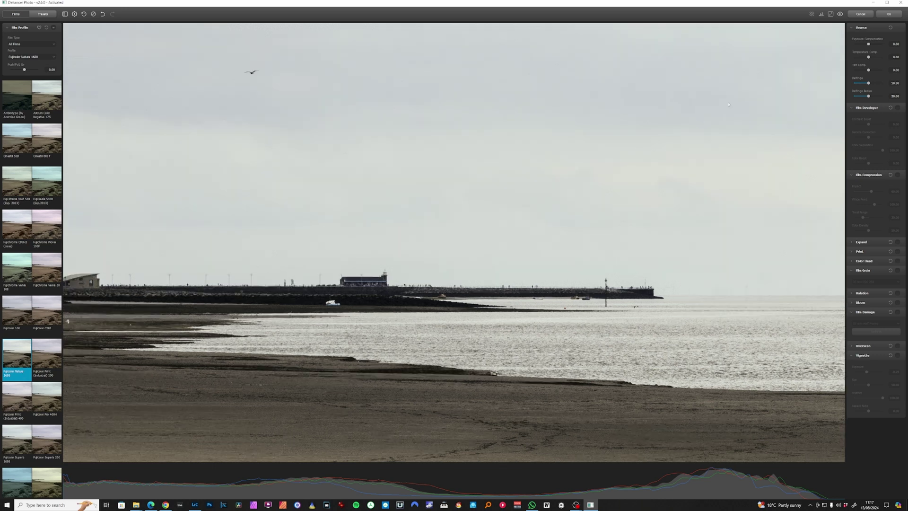
{"action": "left_click", "coordinate": [590, 170]}
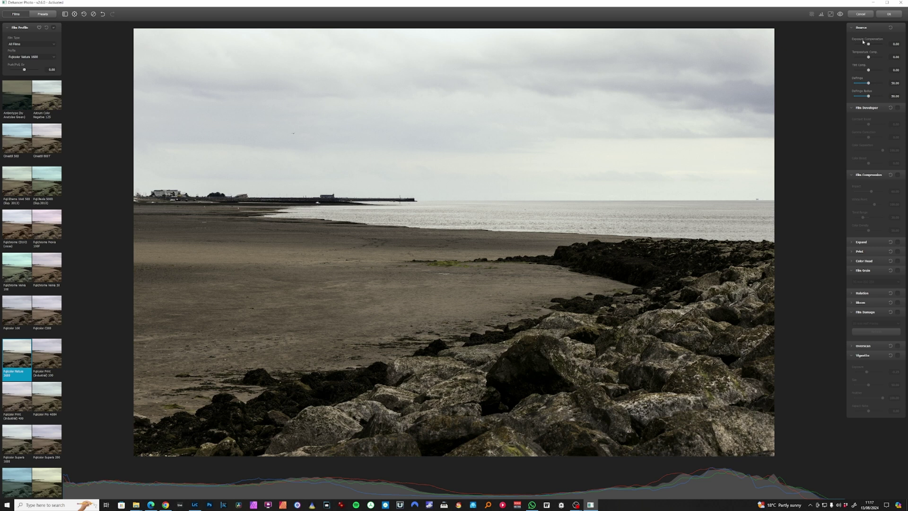
- Enable Film Developer and Film Compression, and set Contrast Boost to about -25 and Gamma Correction to about -13.33
{"action": "left_click", "coordinate": [897, 108]}
{"action": "left_click", "coordinate": [898, 175]}
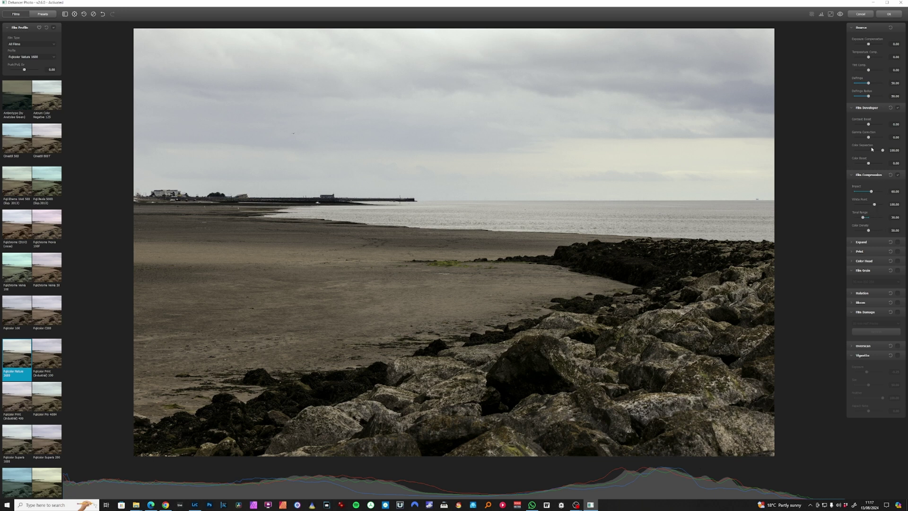
{"action": "mouse_move", "coordinate": [869, 125]}
{"action": "left_mouse_down"}
{"action": "mouse_move", "coordinate": [856, 125]}
{"action": "mouse_move", "coordinate": [872, 126]}
{"action": "mouse_move", "coordinate": [865, 127]}
{"action": "left_mouse_up"}
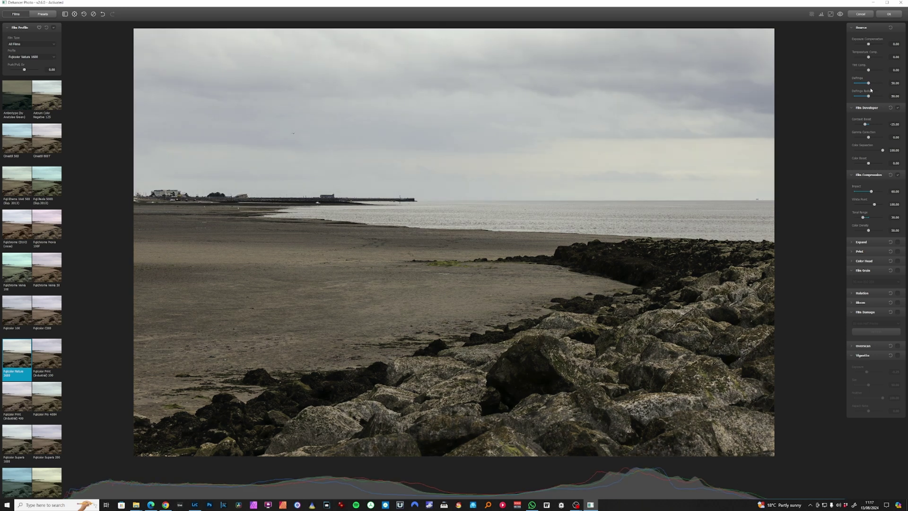
{"action": "left_click_drag", "start_coordinate": [869, 137], "coordinate": [883, 154]}
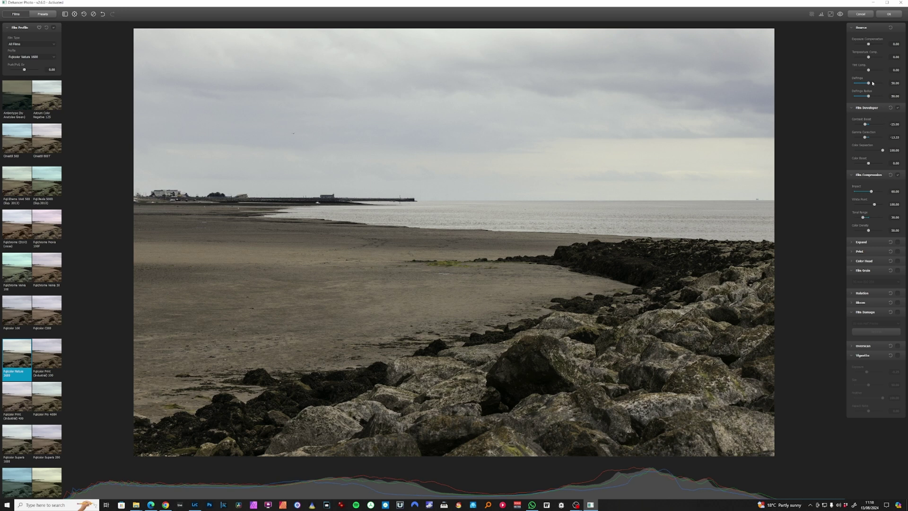
- Try a temperature compensation shift and set it back to 0
{"action": "mouse_move", "coordinate": [868, 57]}
{"action": "left_mouse_down"}
{"action": "mouse_move", "coordinate": [856, 63]}
{"action": "mouse_move", "coordinate": [869, 65]}
{"action": "left_mouse_up"}
{"action": "left_click", "coordinate": [895, 57]}
{"action": "type", "text": "0"}
- Collapse the Source and Film Developer settings and open the Expand settings, leaving Expand switched off
{"action": "left_click", "coordinate": [898, 29]}
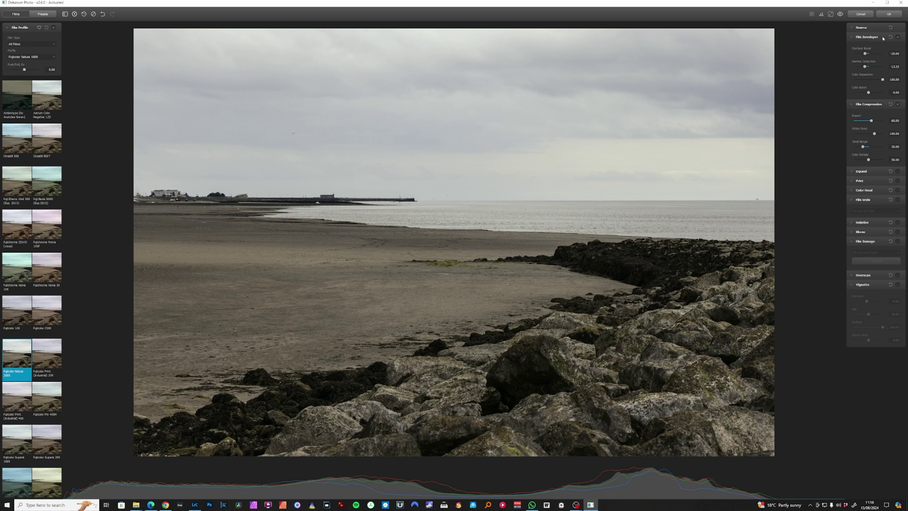
{"action": "left_click", "coordinate": [882, 37]}
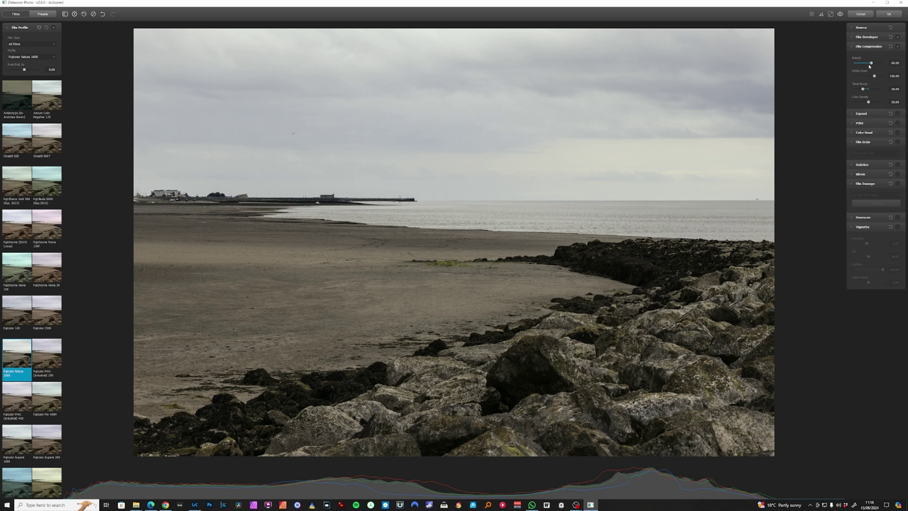
{"action": "left_click", "coordinate": [876, 114]}
{"action": "left_click", "coordinate": [896, 114]}
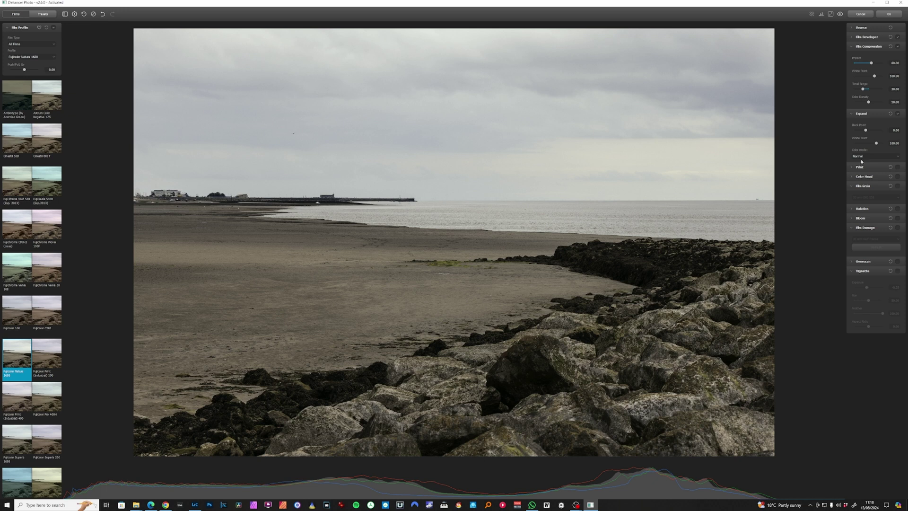
{"action": "left_click", "coordinate": [897, 113]}
- Enable Print, try the Cineon Film Log profile, and choose Kodak Endura Glossy Paper
{"action": "left_click", "coordinate": [871, 166]}
{"action": "left_click", "coordinate": [897, 167]}
{"action": "left_click", "coordinate": [869, 183]}
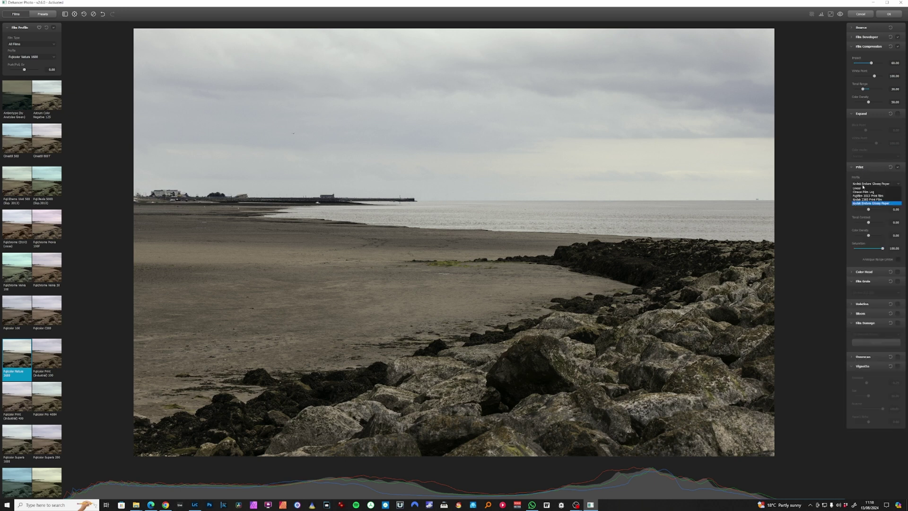
{"action": "left_click", "coordinate": [864, 191]}
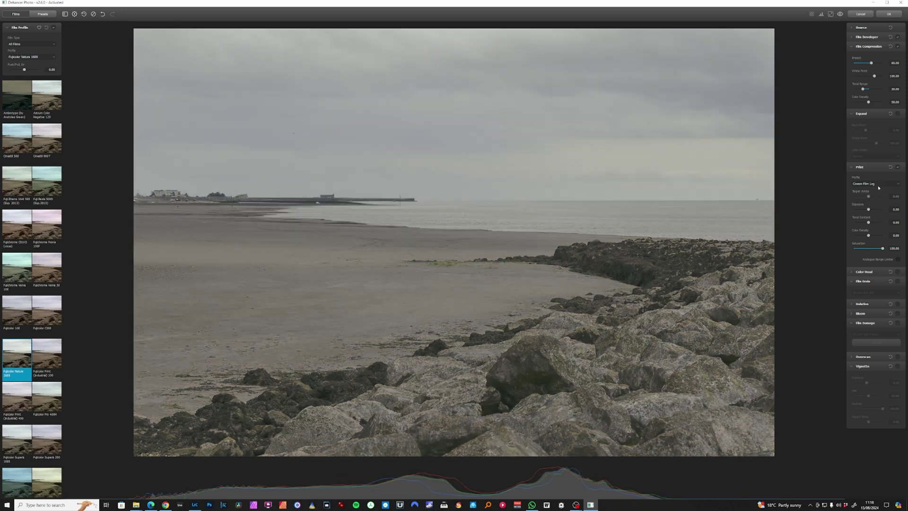
{"action": "left_click", "coordinate": [877, 184]}
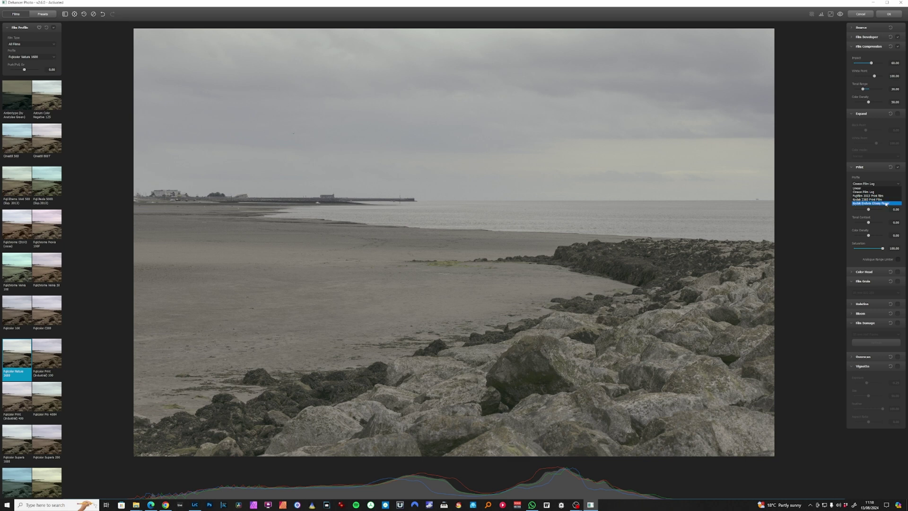
{"action": "left_click", "coordinate": [886, 204]}
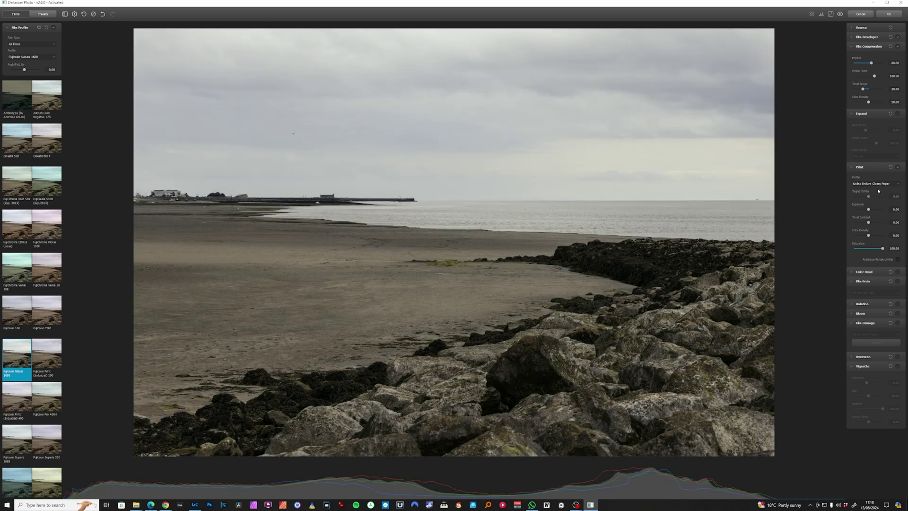
{"action": "left_click", "coordinate": [872, 184]}
{"action": "left_click", "coordinate": [874, 203]}
- Set the Print Exposure to about -0.3, Tonal Contrast to about 17 and Color Density to about 28, comparing Print off and on
{"action": "left_click", "coordinate": [869, 223]}
{"action": "mouse_move", "coordinate": [869, 223]}
{"action": "left_mouse_down"}
{"action": "mouse_move", "coordinate": [860, 239]}
{"action": "mouse_move", "coordinate": [872, 235]}
{"action": "mouse_move", "coordinate": [866, 210]}
{"action": "left_mouse_up"}
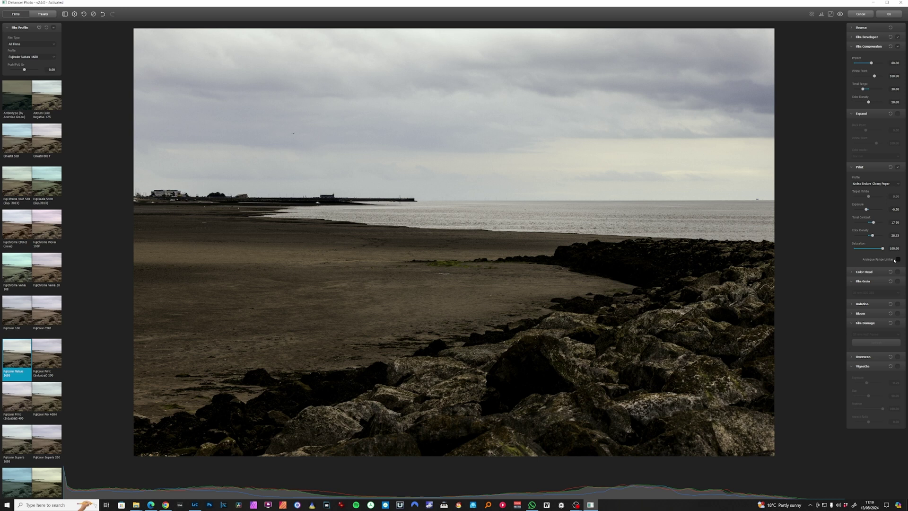
{"action": "left_click", "coordinate": [898, 168]}
{"action": "left_click", "coordinate": [897, 167]}
{"action": "left_click", "coordinate": [898, 168]}
{"action": "left_click", "coordinate": [897, 168]}
- Enable Expand with a Black Point of about -10 and set the Film Compression Tonal Range to about 39
{"action": "left_click_drag", "start_coordinate": [866, 131], "coordinate": [860, 130]}
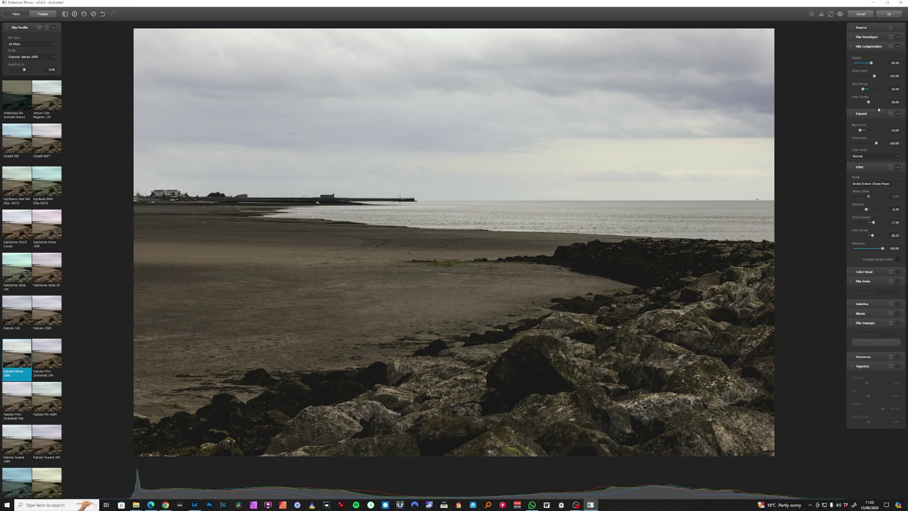
{"action": "left_click_drag", "start_coordinate": [863, 90], "coordinate": [866, 90]}
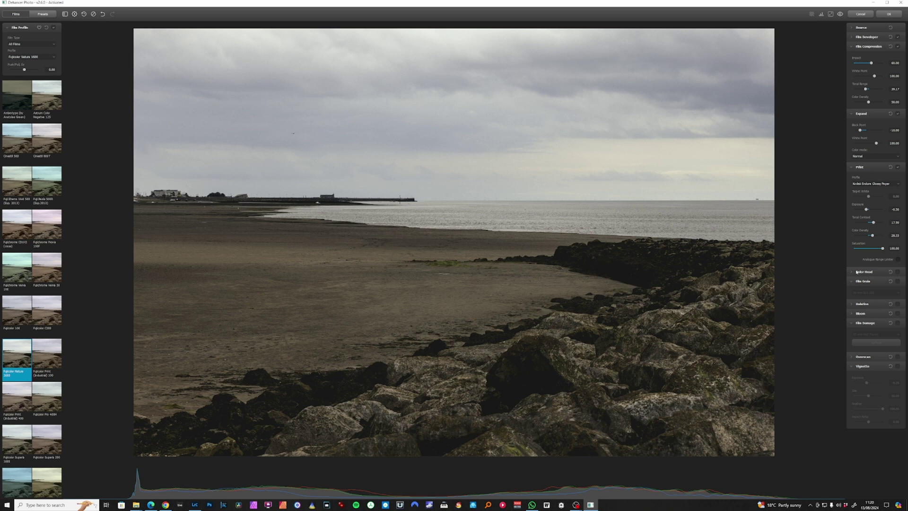
- Enable Color Head with Yellow-Blue about -6, Magenta-Green about -8 and Cyan-Red about -2, and slightly lower the Expand White Point
{"action": "left_click", "coordinate": [858, 271]}
{"action": "left_click", "coordinate": [873, 295]}
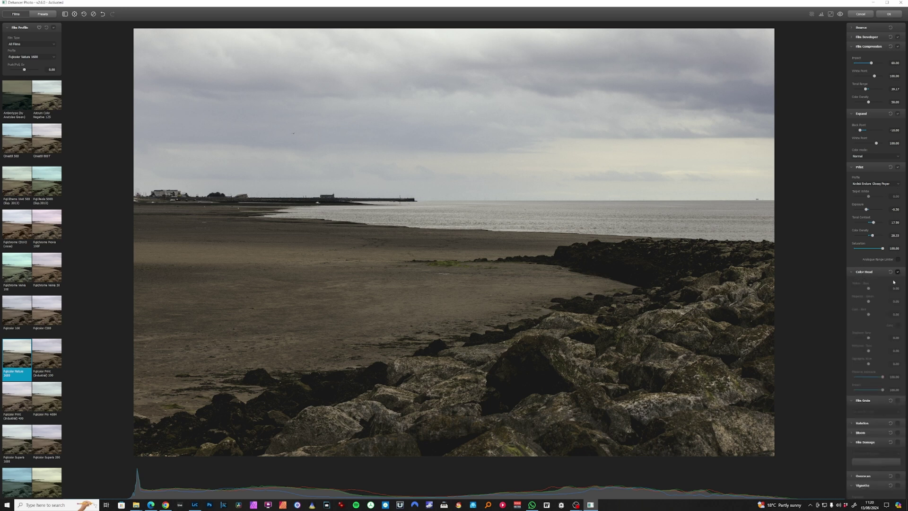
{"action": "left_click_drag", "start_coordinate": [869, 289], "coordinate": [866, 302]}
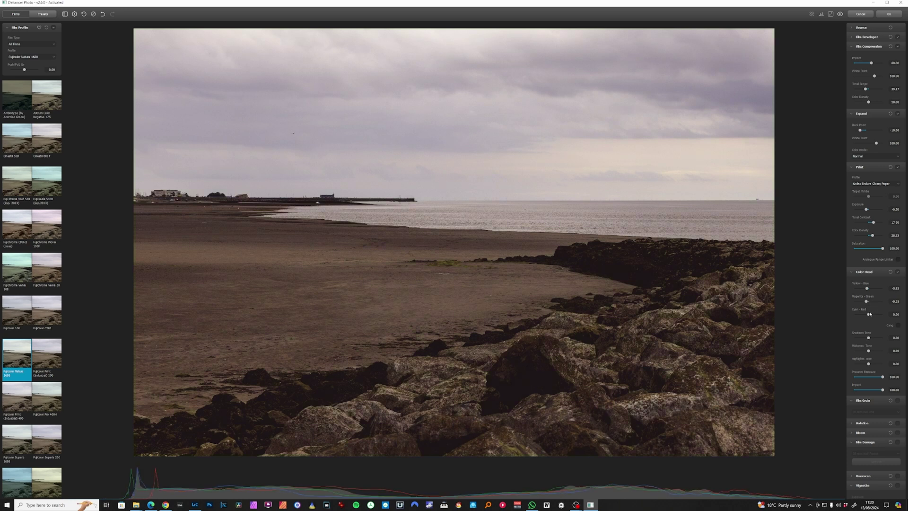
{"action": "left_click_drag", "start_coordinate": [873, 315], "coordinate": [868, 315]}
{"action": "left_click_drag", "start_coordinate": [875, 143], "coordinate": [874, 143]}
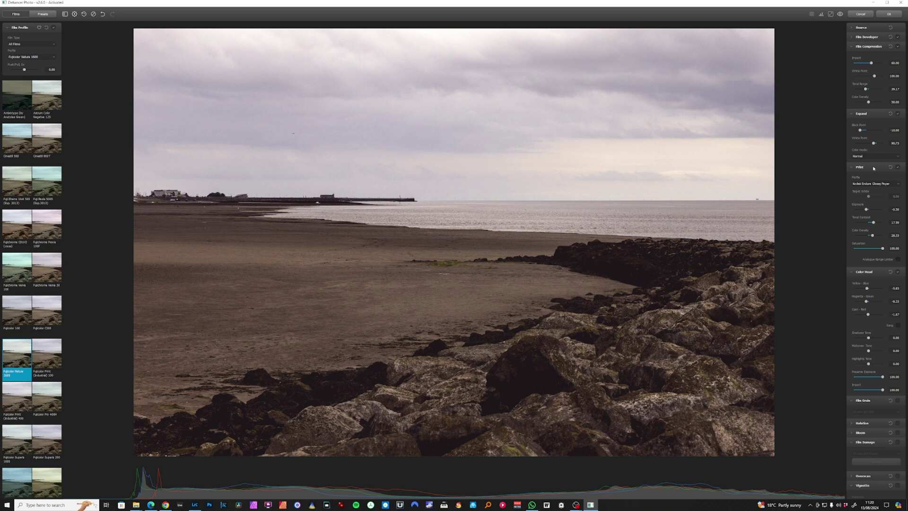
- Enable Film Grain and try the 65 mm ISO 50 and 65 mm ISO 500 grain types
{"action": "scroll", "coordinate": [880, 202], "scroll_direction": "down", "scroll_amount": 2}
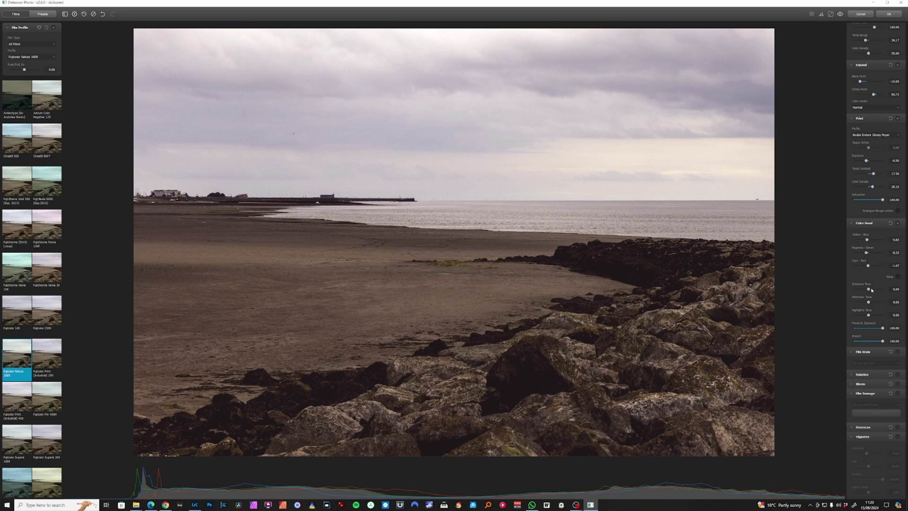
{"action": "left_click", "coordinate": [872, 353]}
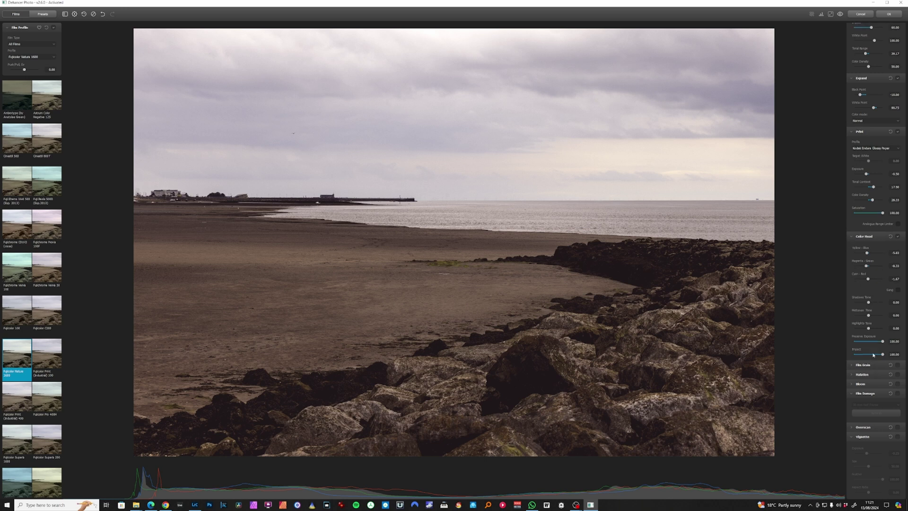
{"action": "left_click", "coordinate": [870, 365]}
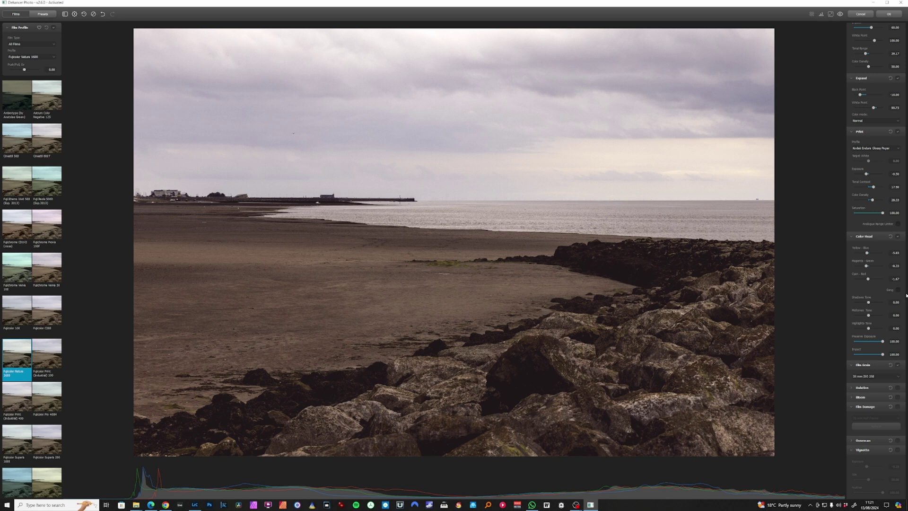
{"action": "left_click", "coordinate": [874, 377]}
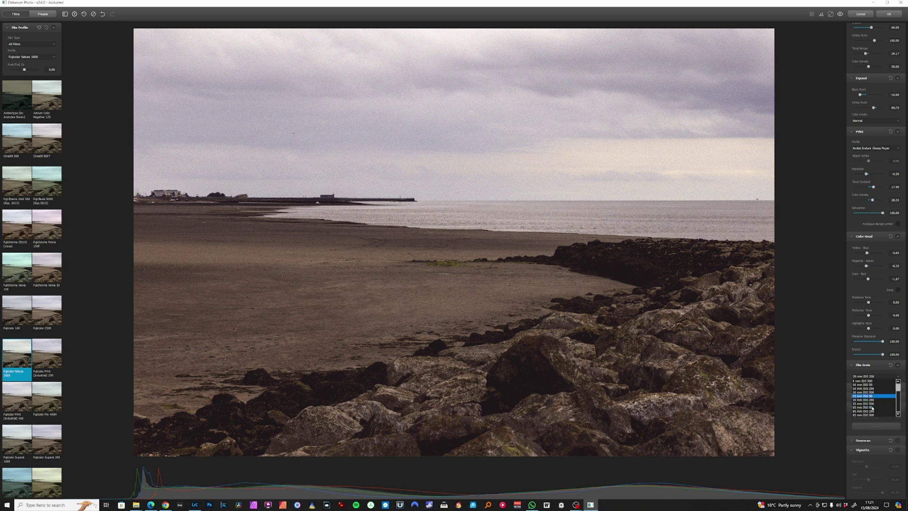
{"action": "left_click", "coordinate": [872, 407]}
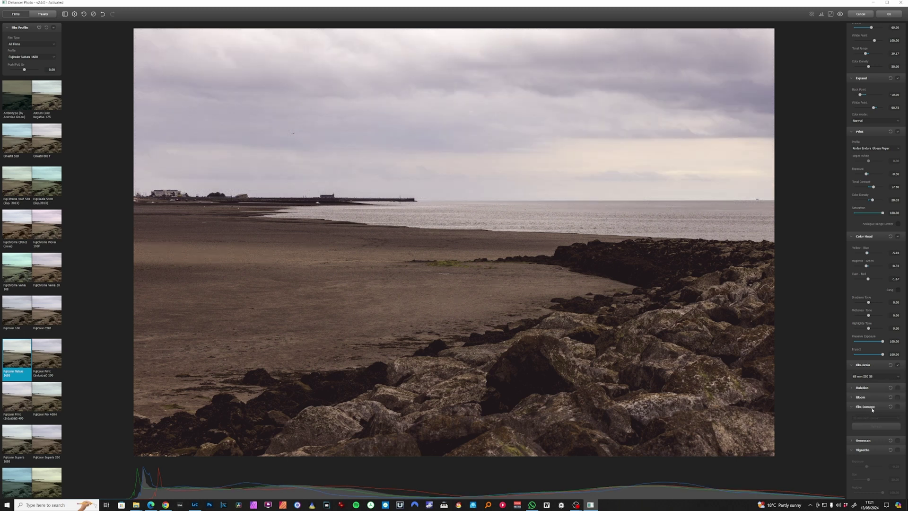
{"action": "left_click", "coordinate": [872, 376]}
{"action": "left_click", "coordinate": [872, 414]}
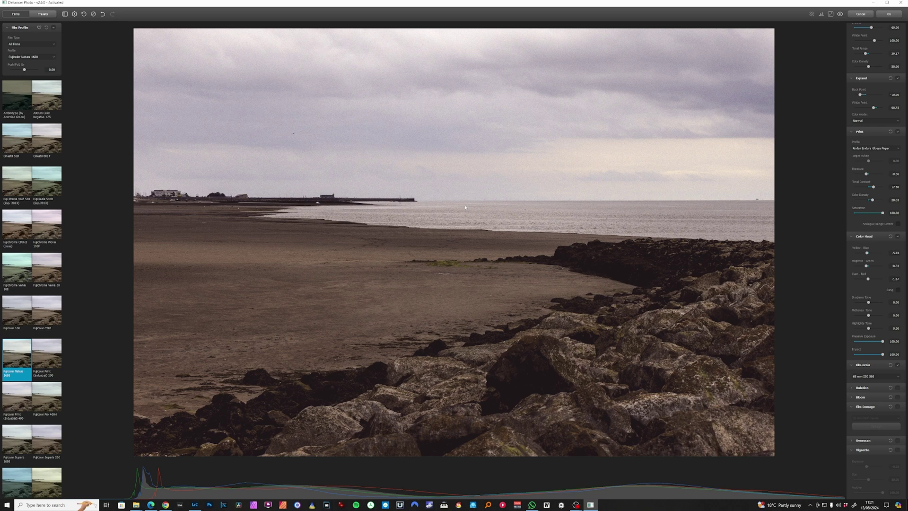
- Inspect the grain close up on the sky and pier, try 8 mm ISO 500 and 16 mm ISO 50, and choose 35 mm ISO 50
{"action": "scroll", "coordinate": [443, 243], "scroll_direction": "up", "scroll_amount": 3}
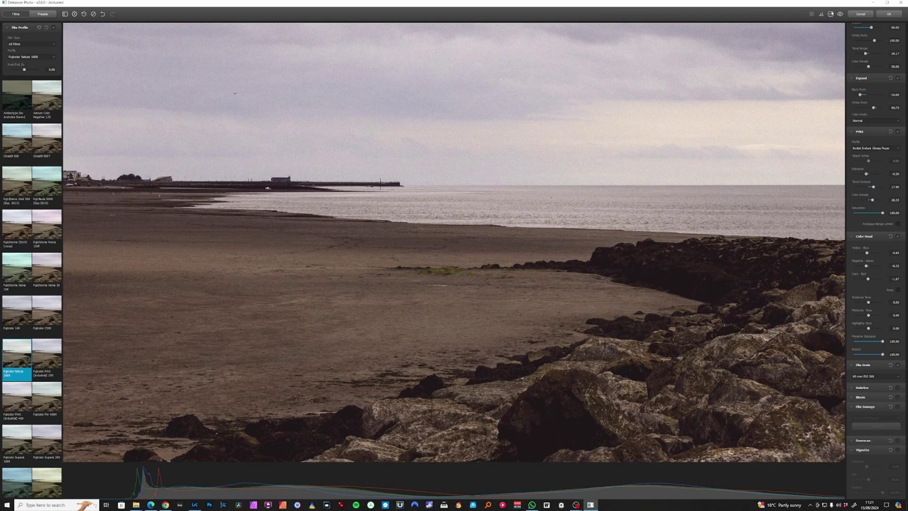
{"action": "left_click", "coordinate": [830, 14]}
{"action": "left_click", "coordinate": [830, 14]}
{"action": "left_click_drag", "start_coordinate": [473, 60], "coordinate": [667, 294]}
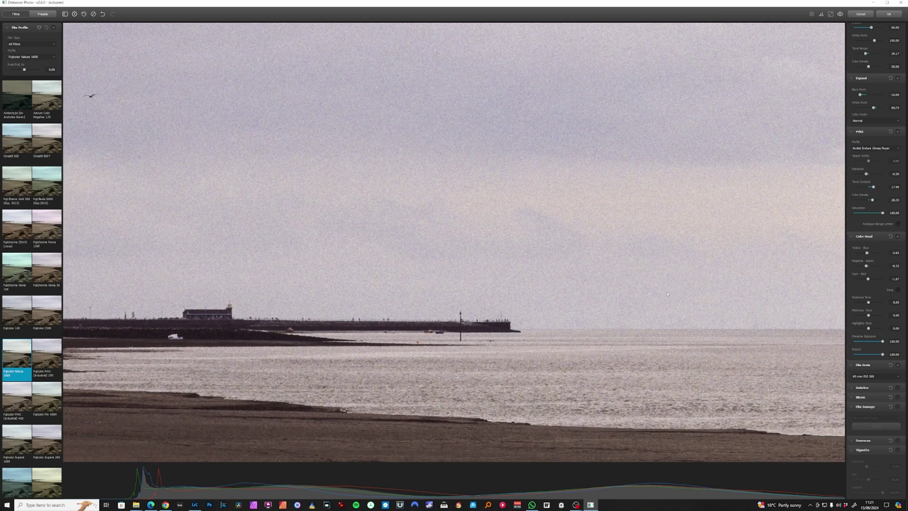
{"action": "left_click", "coordinate": [861, 377]}
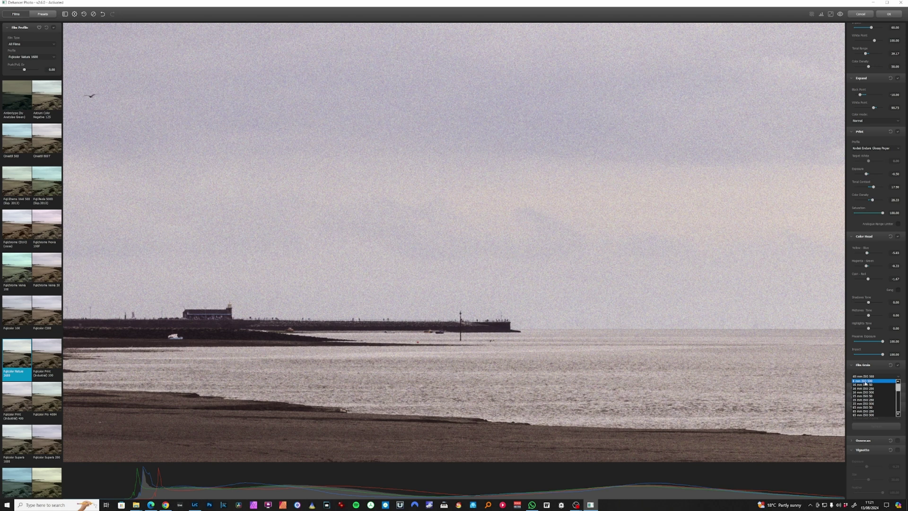
{"action": "left_click", "coordinate": [865, 381]}
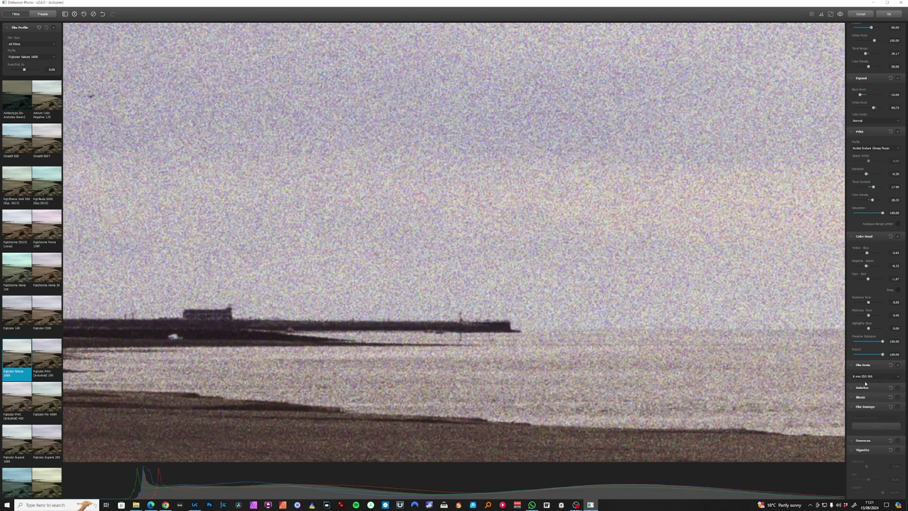
{"action": "left_click", "coordinate": [880, 376]}
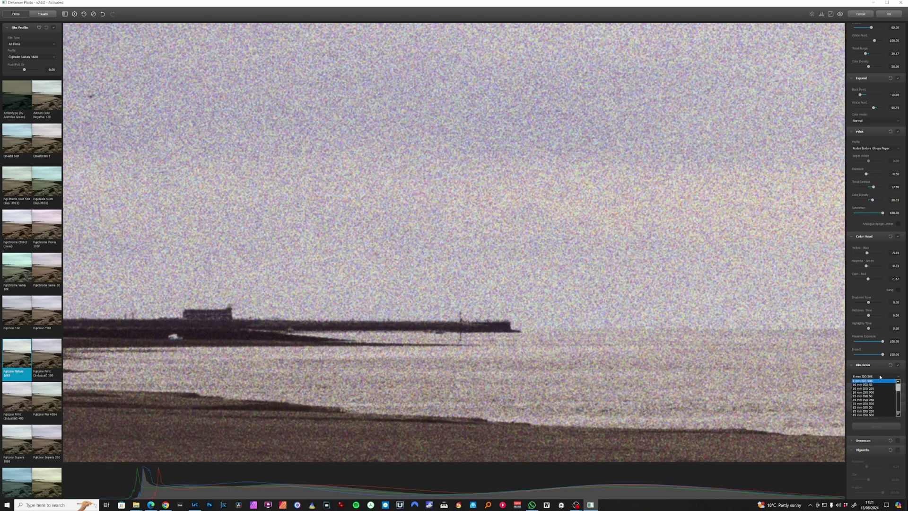
{"action": "left_click", "coordinate": [877, 383]}
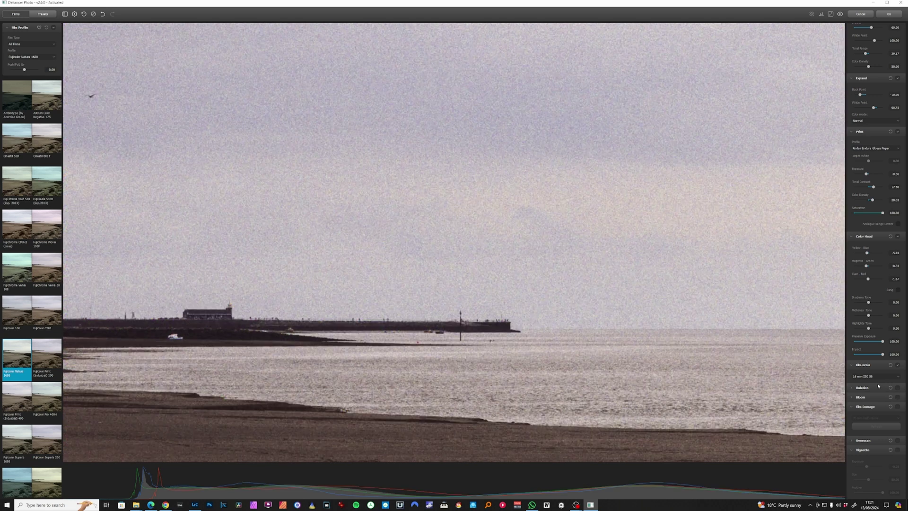
{"action": "left_click", "coordinate": [877, 378]}
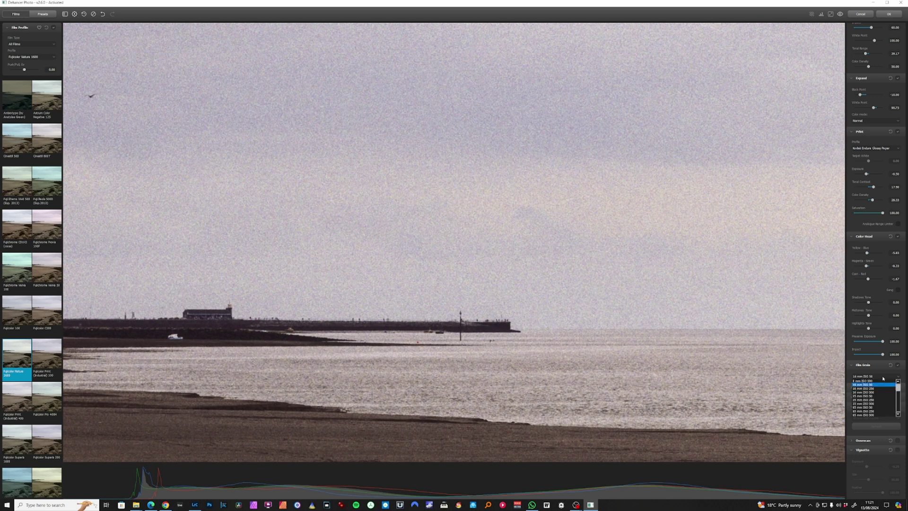
{"action": "left_click", "coordinate": [882, 395]}
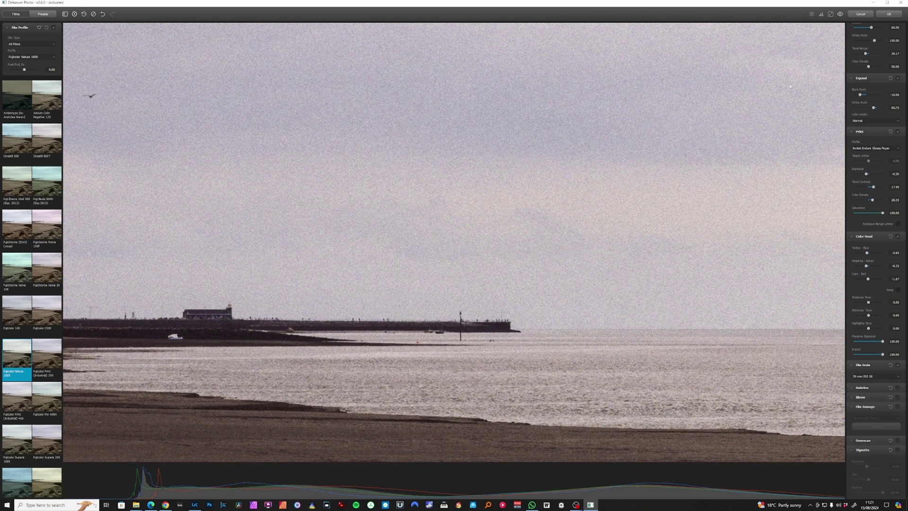
{"action": "left_click", "coordinate": [830, 14]}
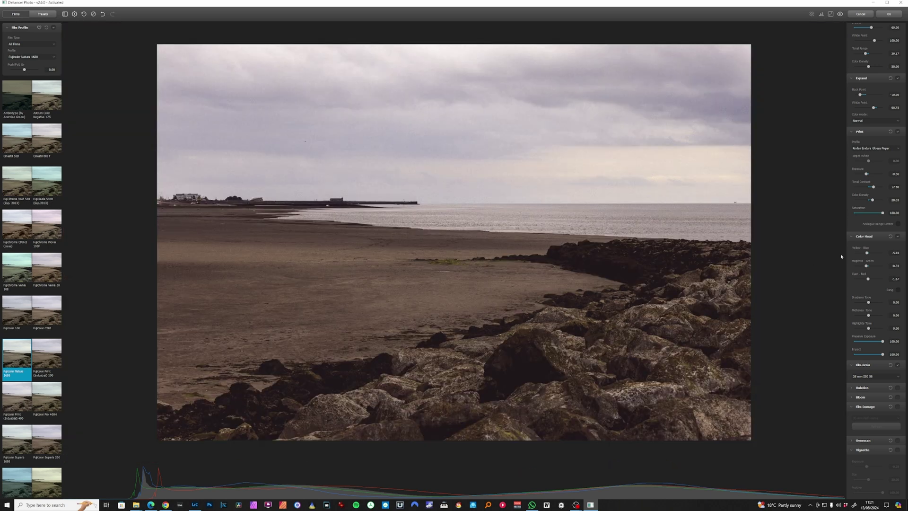
- Enable Halation, try the 35 mm / Super 35 No Remjet profile, and choose 65 mm / 70 mm
{"action": "left_click", "coordinate": [875, 388]}
{"action": "left_click", "coordinate": [897, 388]}
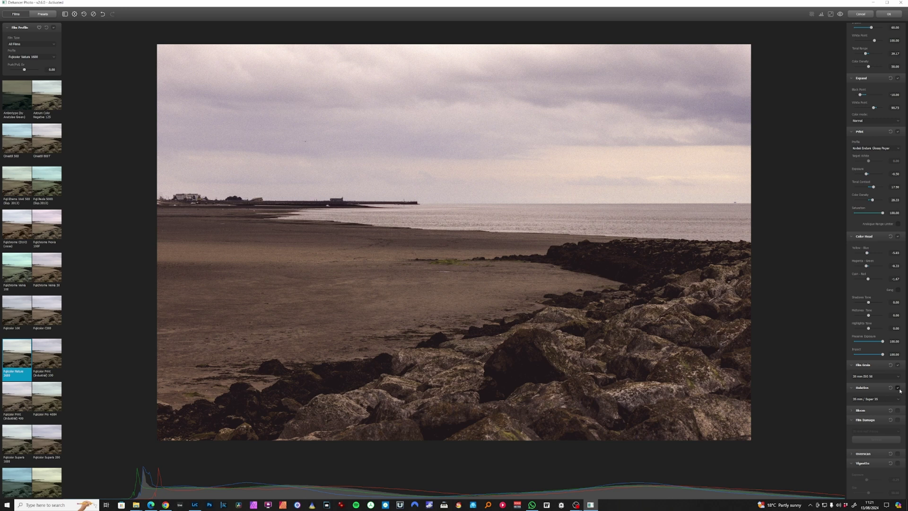
{"action": "left_click", "coordinate": [895, 398]}
{"action": "left_click", "coordinate": [888, 423]}
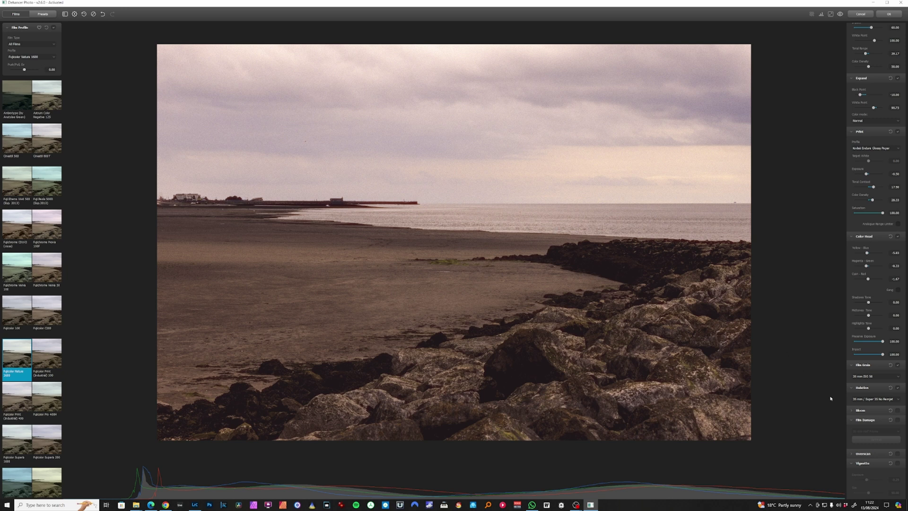
{"action": "left_click", "coordinate": [867, 397]}
{"action": "left_click", "coordinate": [892, 414]}
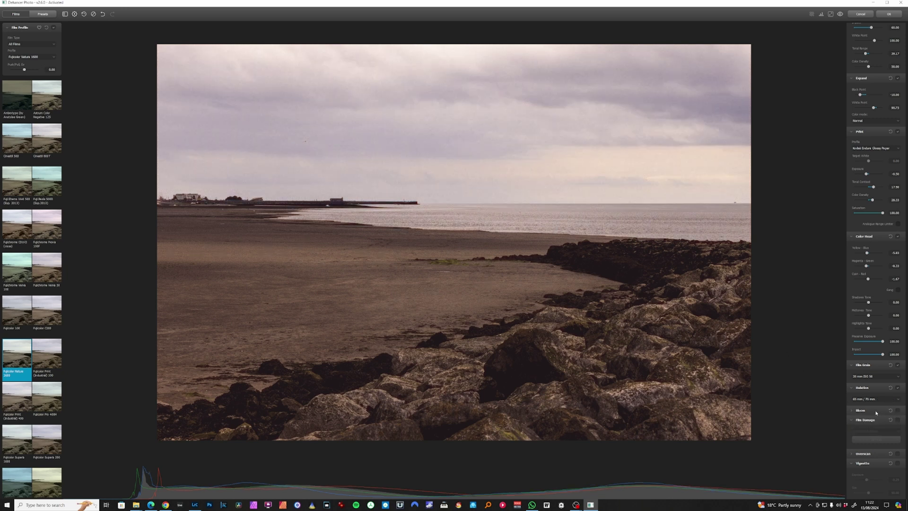
- Enable Bloom, compare the image with it off and on, and choose the 8 mm / Super 8 profile
{"action": "left_click", "coordinate": [898, 410]}
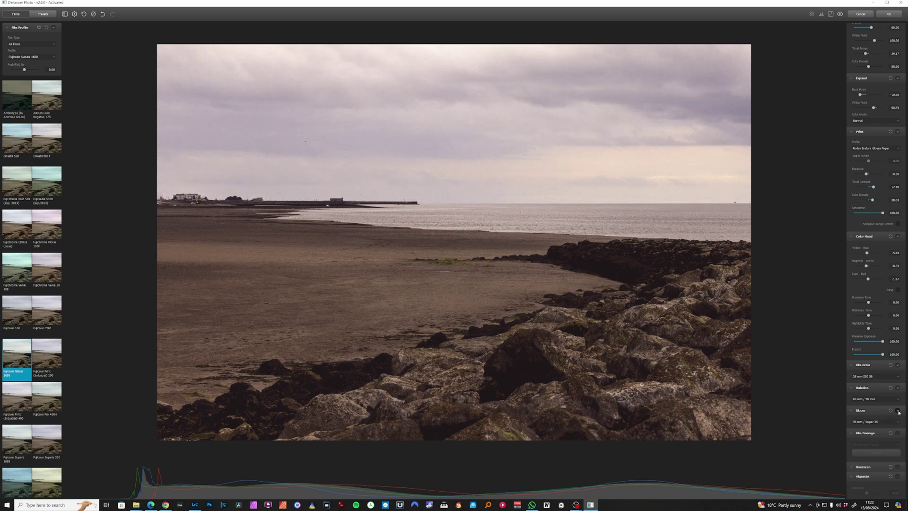
{"action": "left_click", "coordinate": [898, 411]}
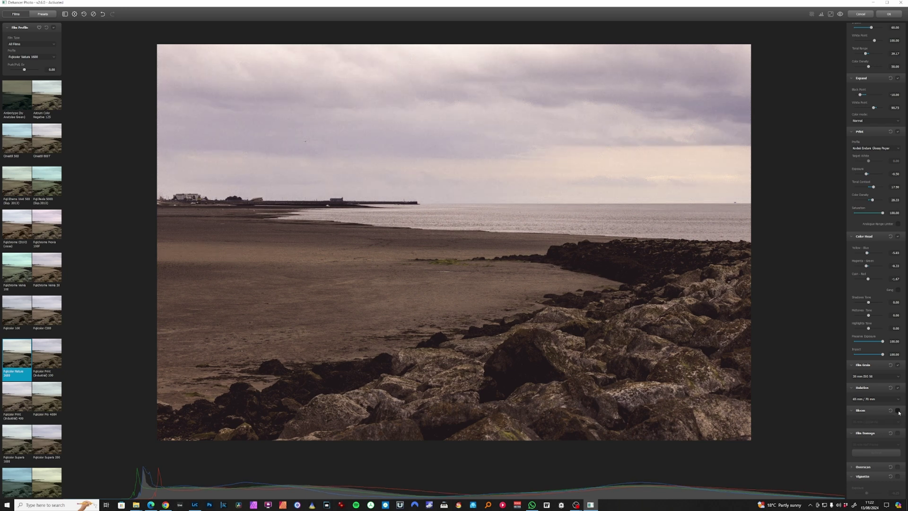
{"action": "left_click", "coordinate": [897, 411]}
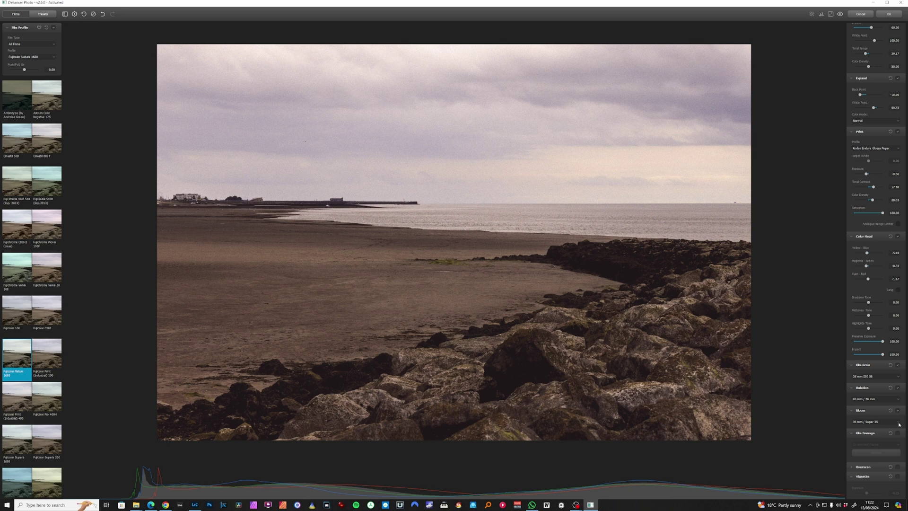
{"action": "left_click", "coordinate": [892, 426]}
{"action": "left_click", "coordinate": [883, 422]}
{"action": "left_click", "coordinate": [881, 432]}
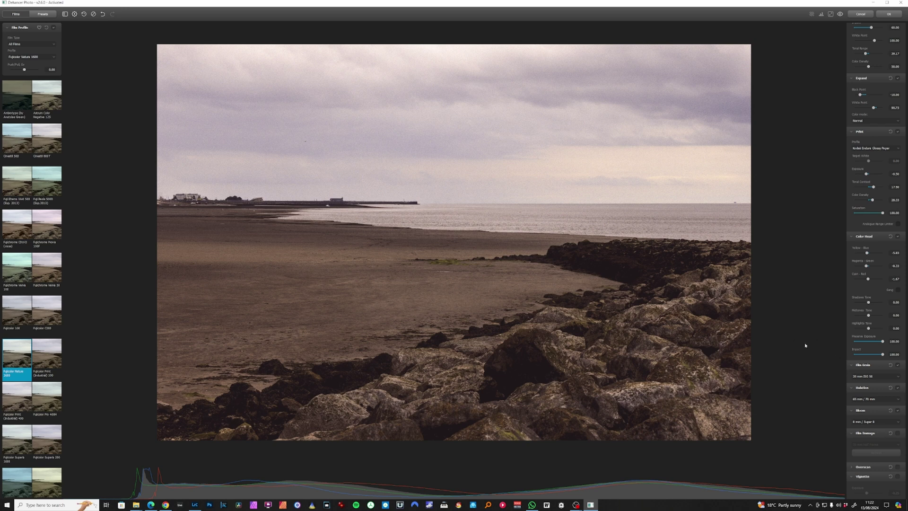
- Enable the Vignette and set its Aspect Ratio to about -72, Feather to 100 and Exposure to about -0.3
{"action": "scroll", "coordinate": [884, 386], "scroll_direction": "down", "scroll_amount": 1}
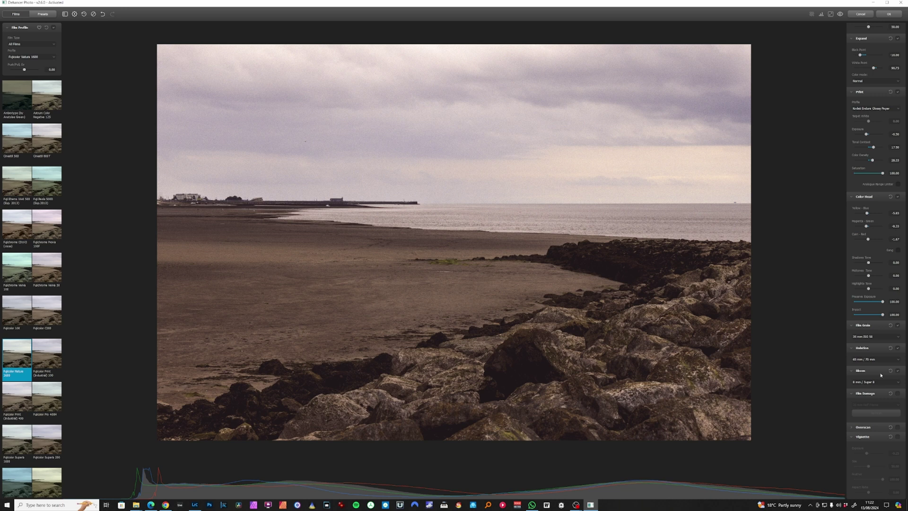
{"action": "left_click", "coordinate": [897, 437]}
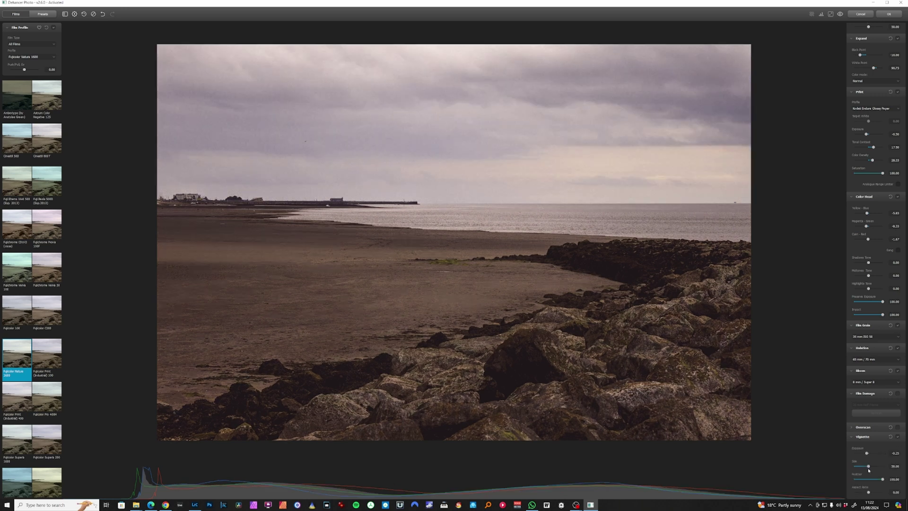
{"action": "left_click_drag", "start_coordinate": [869, 493], "coordinate": [870, 493]}
{"action": "left_click_drag", "start_coordinate": [867, 453], "coordinate": [858, 493]}
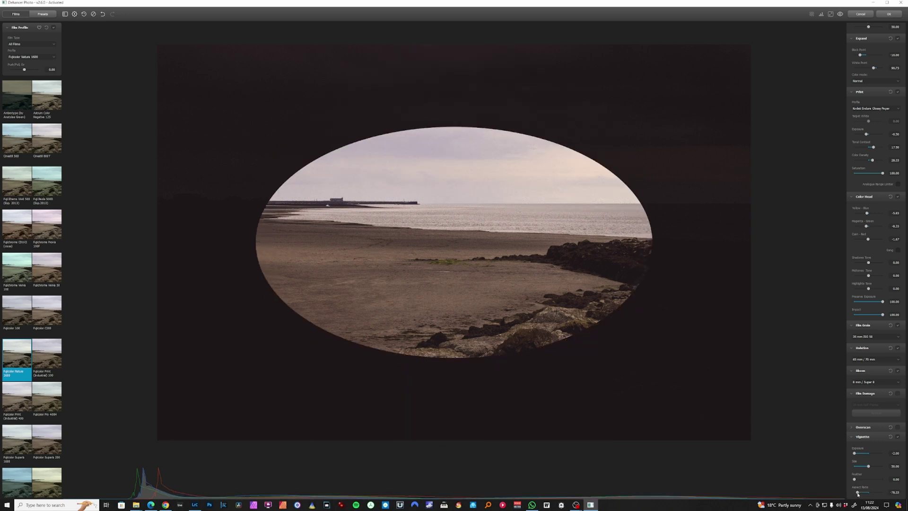
{"action": "left_click_drag", "start_coordinate": [858, 494], "coordinate": [859, 494]}
{"action": "left_click_drag", "start_coordinate": [854, 479], "coordinate": [904, 478]}
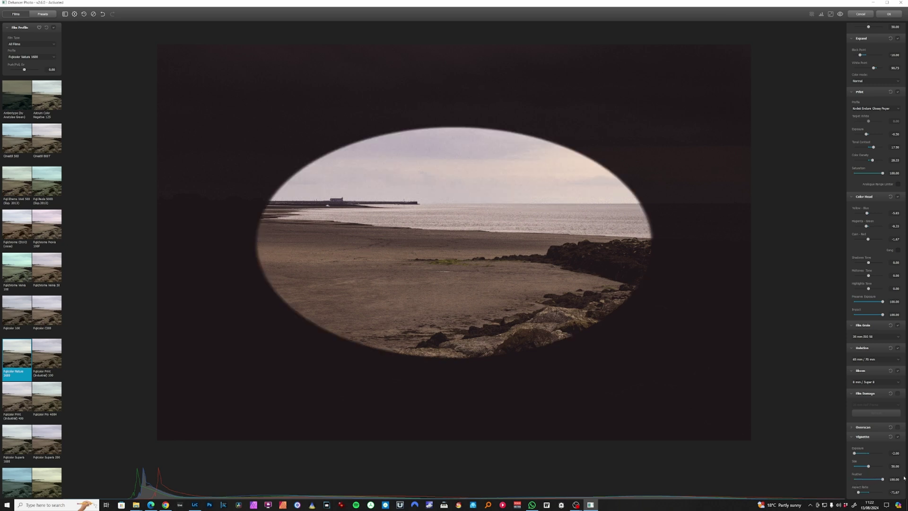
{"action": "left_click_drag", "start_coordinate": [865, 455], "coordinate": [865, 453]}
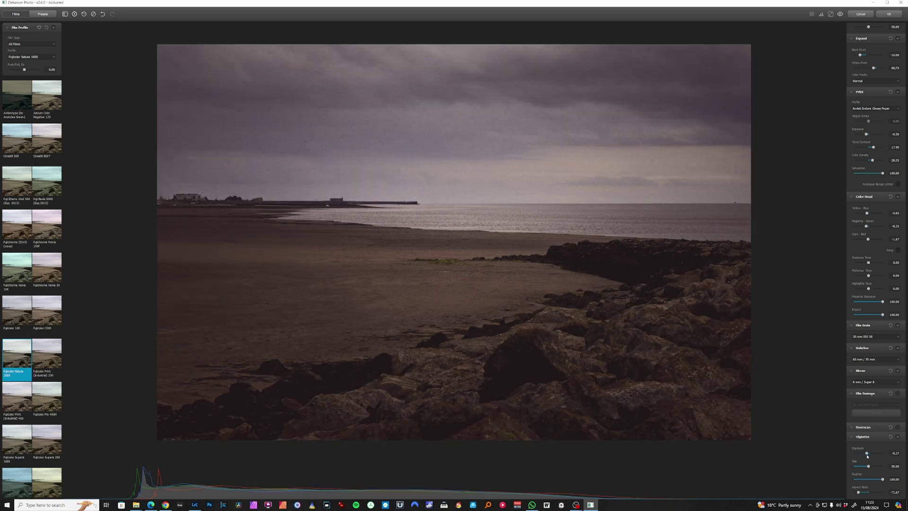
{"action": "left_click", "coordinate": [876, 479]}
- Set the Print Exposure to about -0.1 and compare the beach photo with the original
{"action": "scroll", "coordinate": [880, 303], "scroll_direction": "up", "scroll_amount": 2}
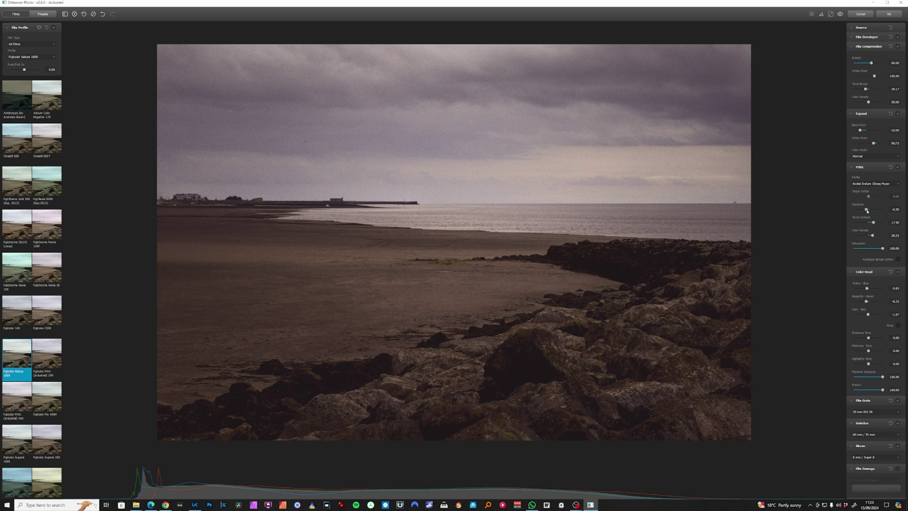
{"action": "left_click_drag", "start_coordinate": [866, 211], "coordinate": [867, 209]}
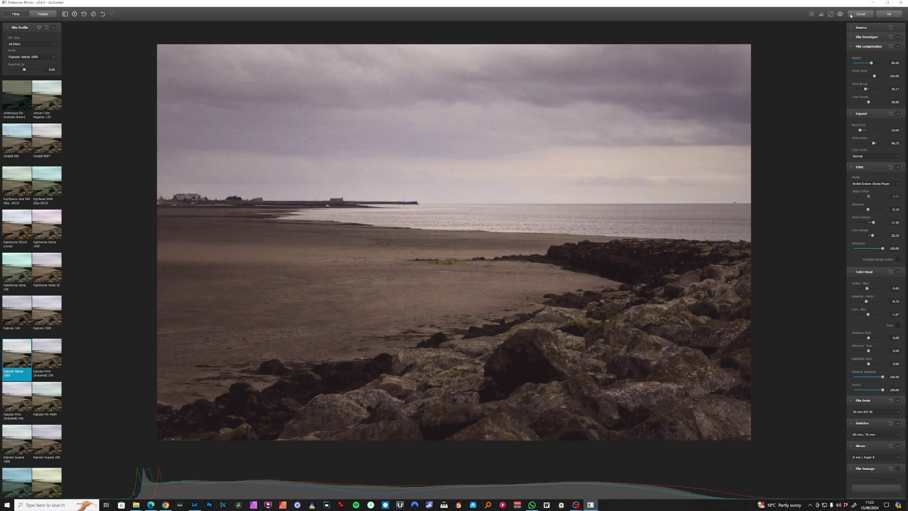
{"action": "left_click", "coordinate": [839, 14]}
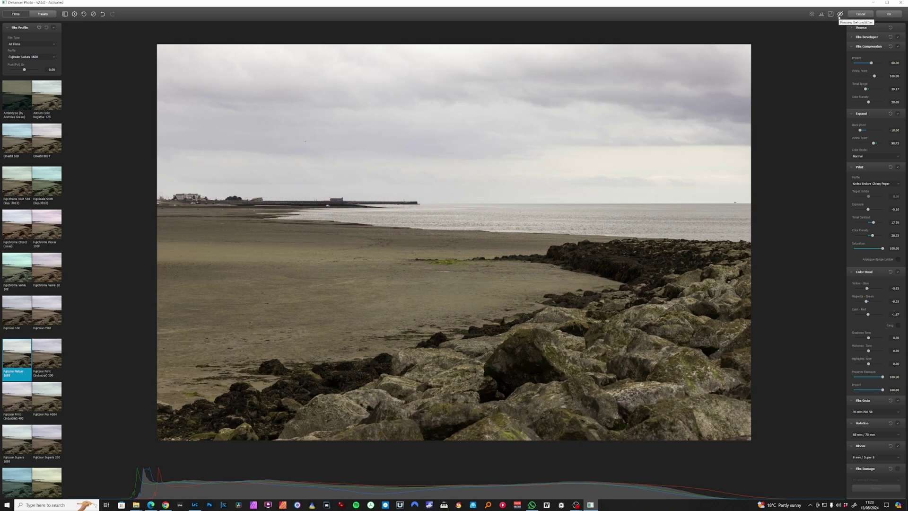
{"action": "left_click", "coordinate": [839, 15]}
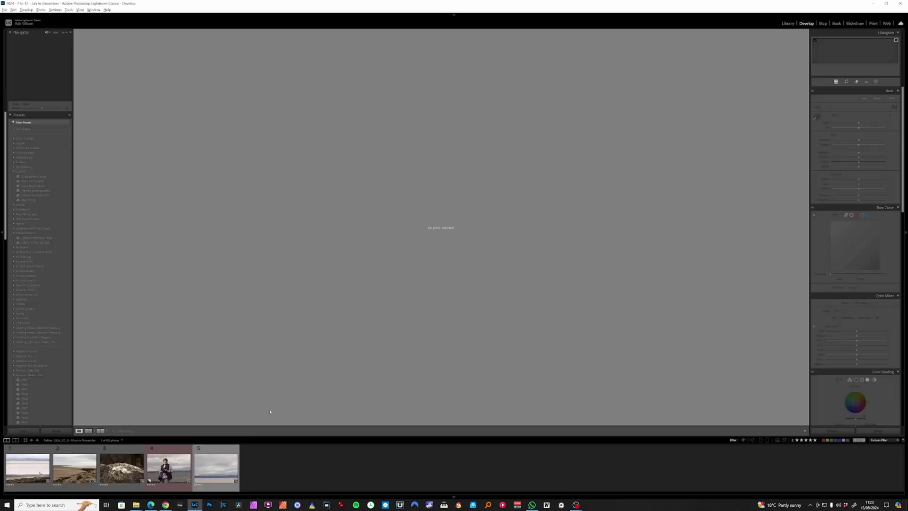
- Select the fifth photo, the cloudy seascape, and examine its distant hills and waterside town up close
{"action": "left_click", "coordinate": [222, 487]}
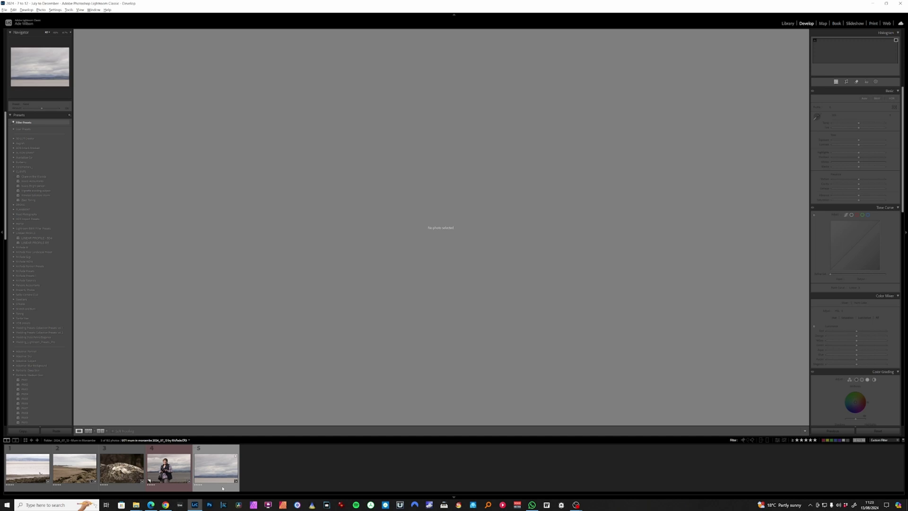
{"action": "left_click", "coordinate": [220, 467]}
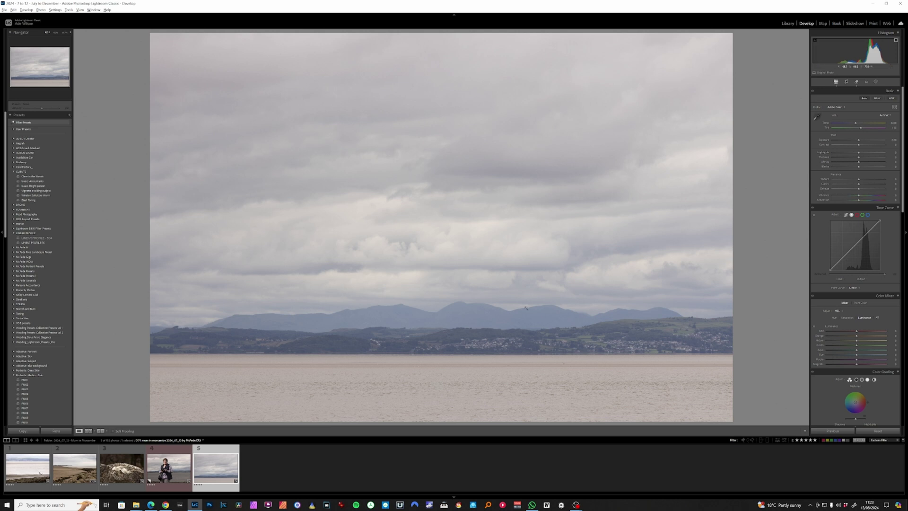
{"action": "left_click", "coordinate": [525, 308]}
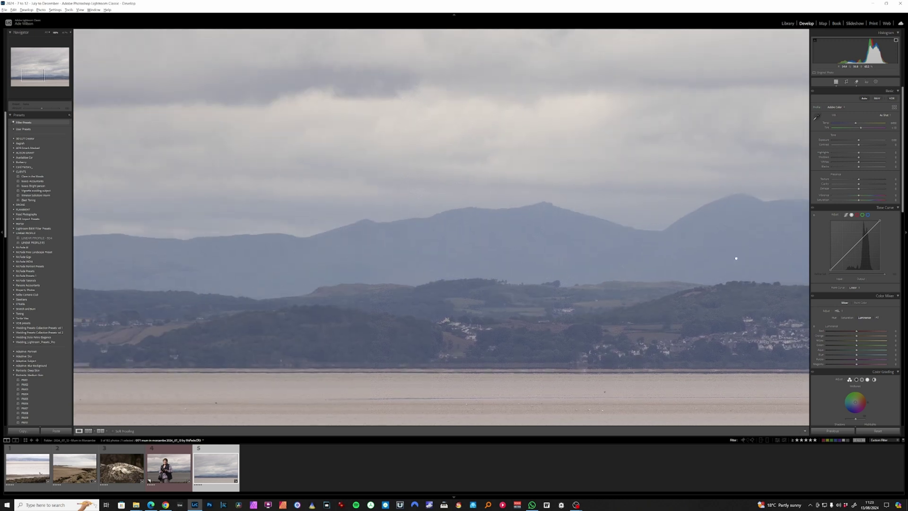
{"action": "left_click_drag", "start_coordinate": [651, 248], "coordinate": [412, 237]}
{"action": "left_click_drag", "start_coordinate": [610, 251], "coordinate": [420, 256]}
{"action": "left_click_drag", "start_coordinate": [591, 268], "coordinate": [405, 281]}
{"action": "left_click_drag", "start_coordinate": [569, 291], "coordinate": [354, 298]}
{"action": "left_click_drag", "start_coordinate": [532, 255], "coordinate": [501, 251]}
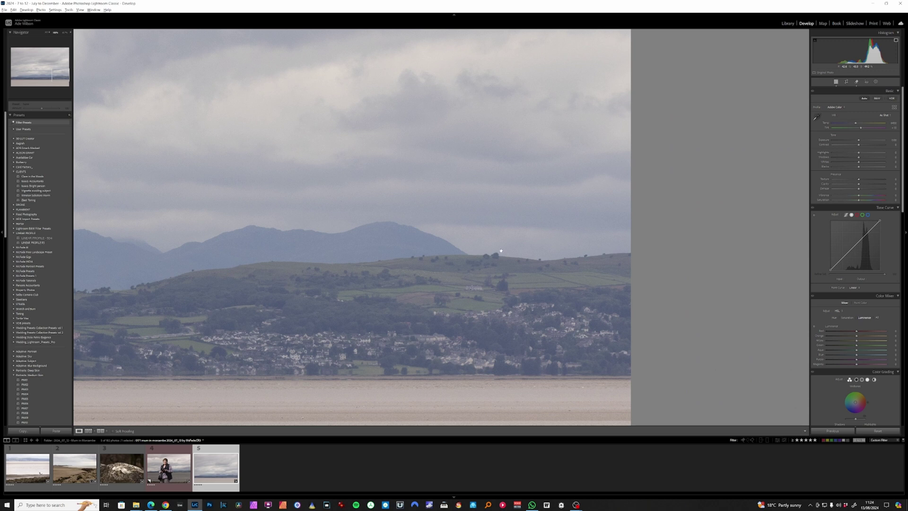
{"action": "left_click", "coordinate": [490, 282]}
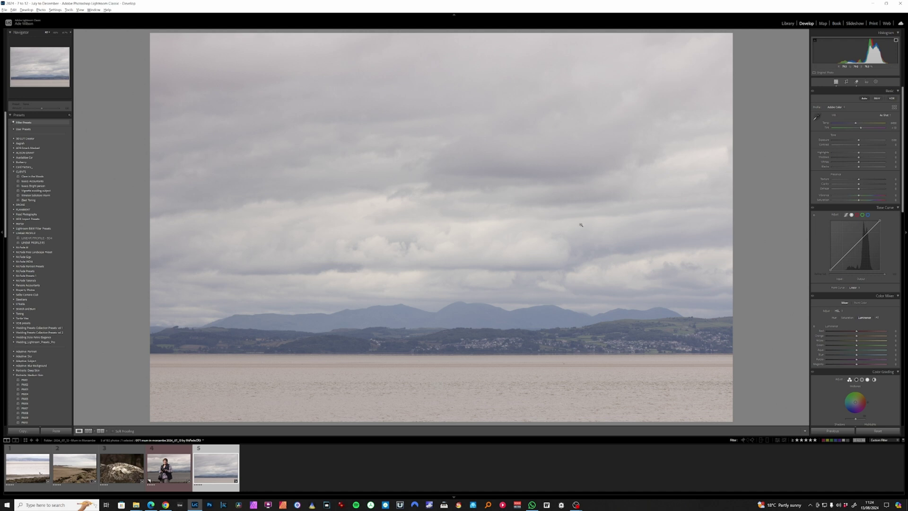
- Send the seascape to Dehancer as a copy with Lightroom adjustments
{"action": "right_click", "coordinate": [581, 226]}
{"action": "mouse_move", "coordinate": [643, 268]}
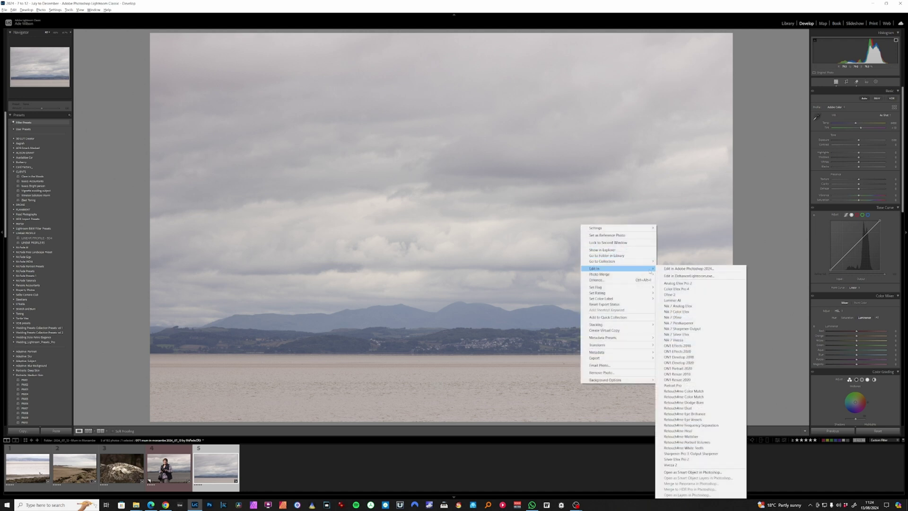
{"action": "left_click", "coordinate": [675, 276]}
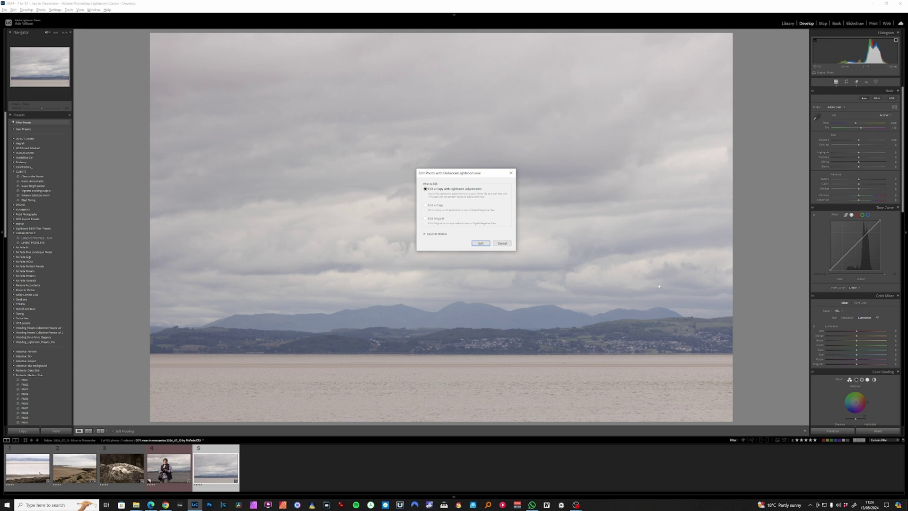
{"action": "left_click", "coordinate": [482, 243]}
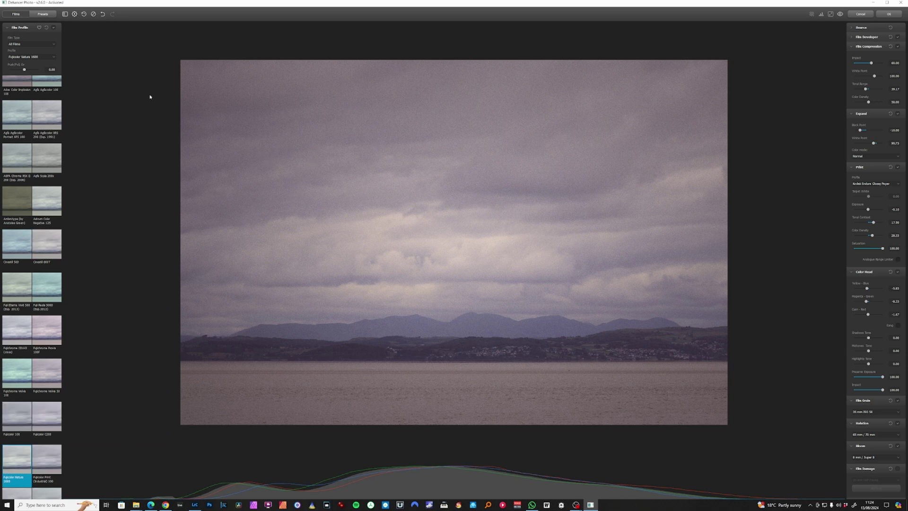
- Save the current film settings as a new preset named "Fujicolor Natura 1600 - Dreamy Landscape"
{"action": "left_click", "coordinate": [41, 14]}
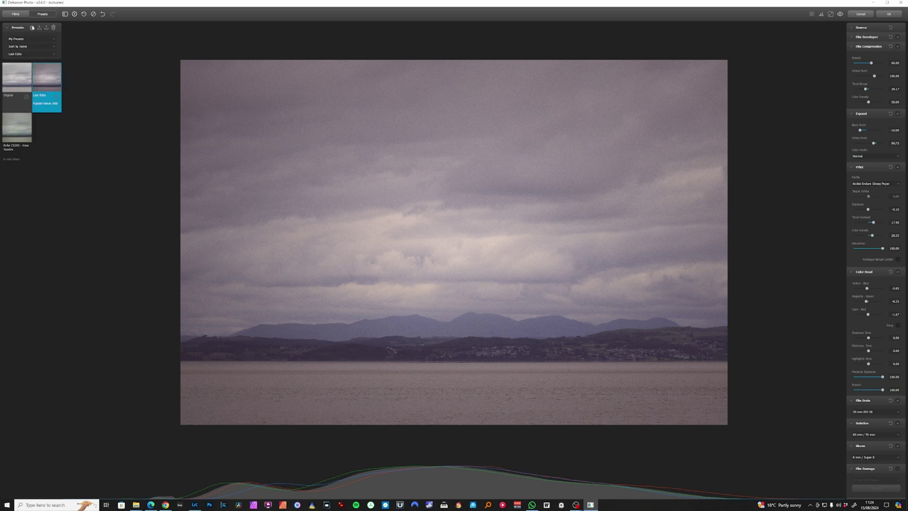
{"action": "left_click", "coordinate": [32, 27]}
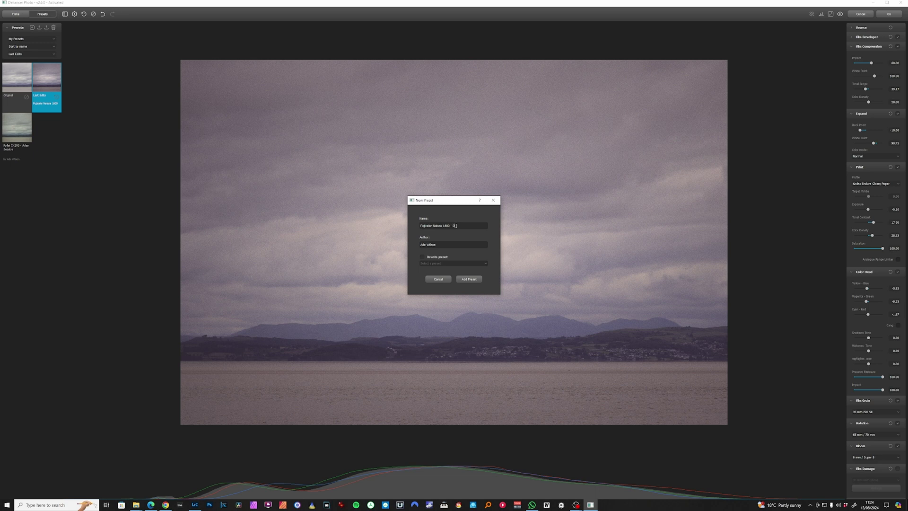
{"action": "type", "text": "- Dreamy Landscape"}
{"action": "left_click", "coordinate": [472, 280]}
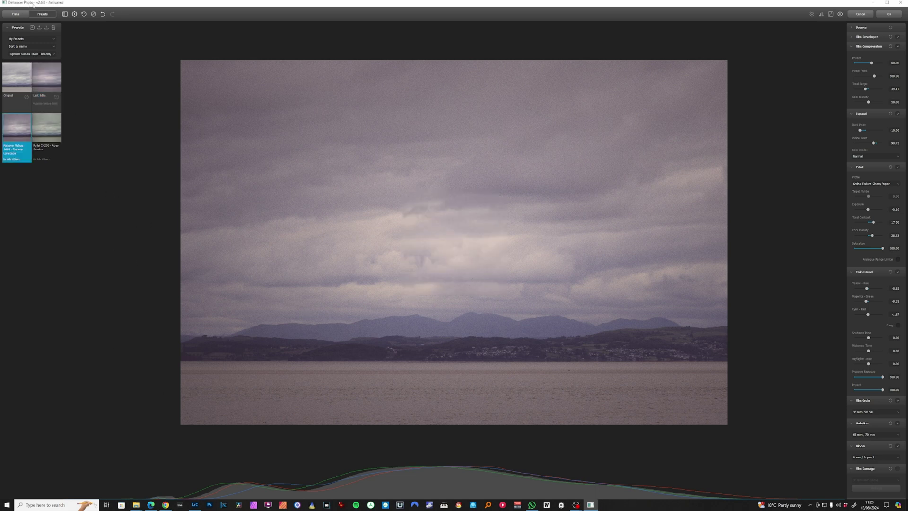
- Show All Presets instead of only the personal ones and look through the sorting and preset choices
{"action": "left_click", "coordinate": [27, 40]}
{"action": "left_click", "coordinate": [32, 48]}
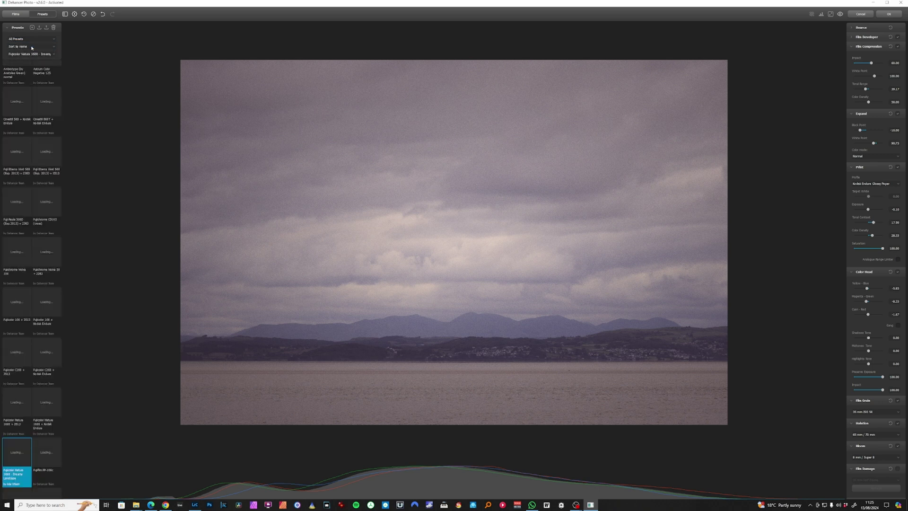
{"action": "left_click", "coordinate": [31, 47]}
{"action": "left_click", "coordinate": [32, 47]}
{"action": "left_click", "coordinate": [33, 54]}
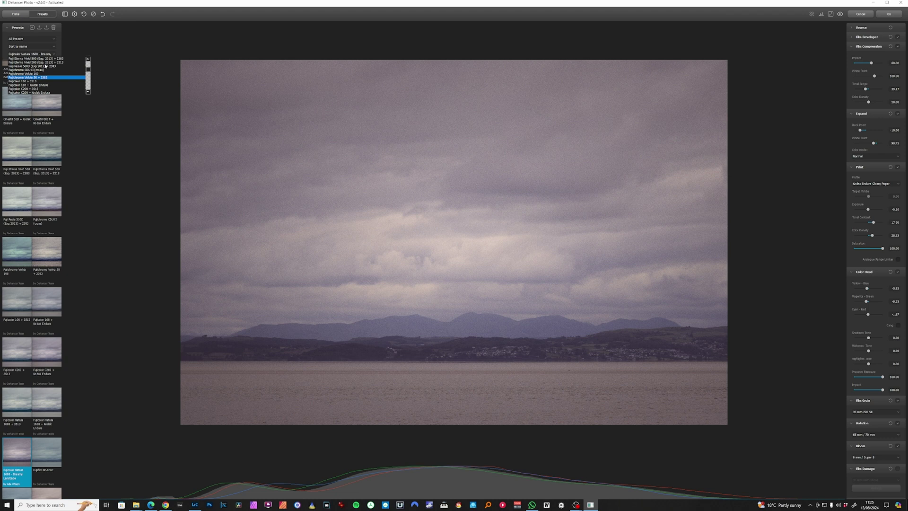
{"action": "left_click", "coordinate": [26, 35]}
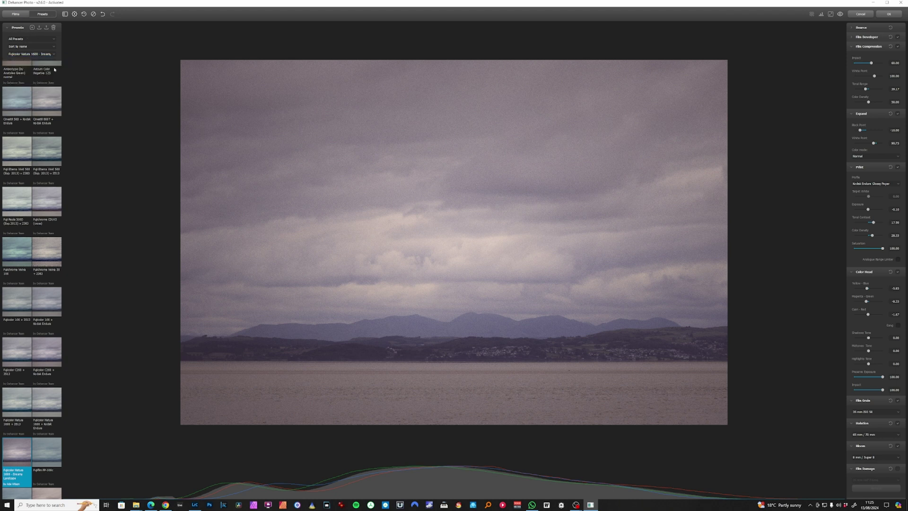
{"action": "scroll", "coordinate": [35, 134], "scroll_direction": "up", "scroll_amount": 3}
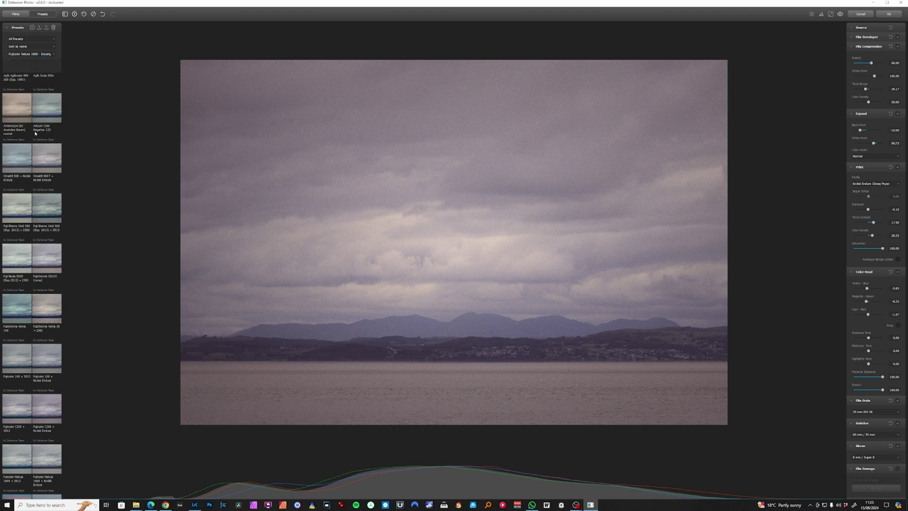
- Try the Astrum Color Negative 125, Agfa Agfacolor XRS 200 and Agfa Scala 200x presets on the seascape
{"action": "left_click", "coordinate": [27, 184]}
{"action": "left_click", "coordinate": [49, 145]}
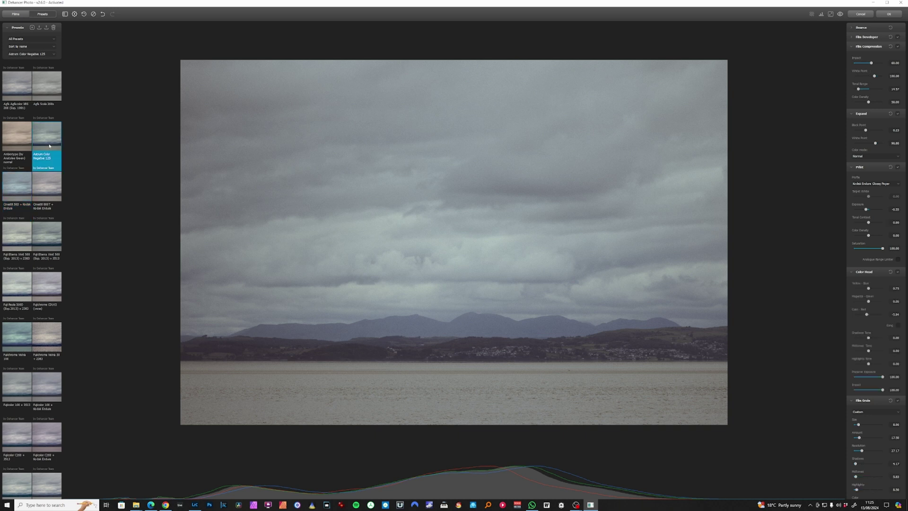
{"action": "left_click", "coordinate": [16, 101]}
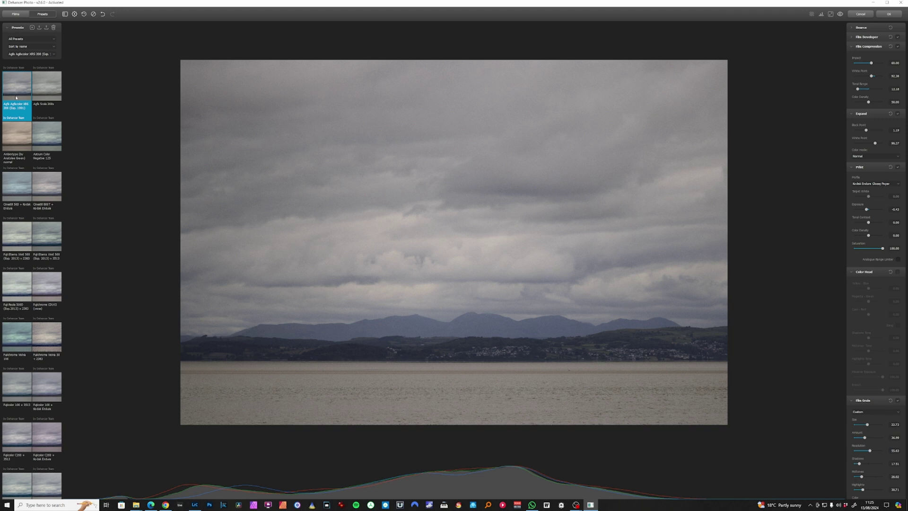
{"action": "left_click", "coordinate": [46, 101]}
{"action": "scroll", "coordinate": [44, 122], "scroll_direction": "up", "scroll_amount": 3}
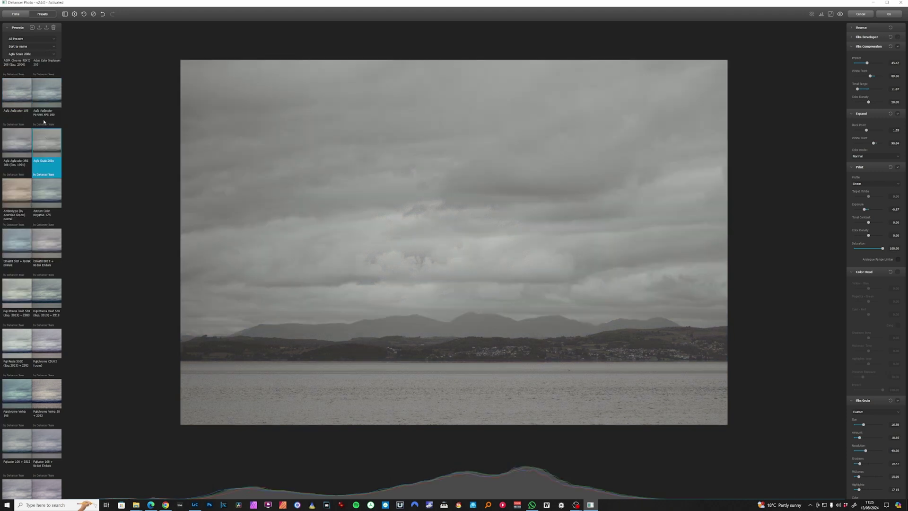
{"action": "left_click", "coordinate": [16, 154]}
- Try the Fujichrome Velvia 50 + 2383 preset and the Kodak Endura and 3513 versions of Fujicolor 100
{"action": "scroll", "coordinate": [16, 154], "scroll_direction": "down", "scroll_amount": 3}
{"action": "left_click", "coordinate": [47, 338]}
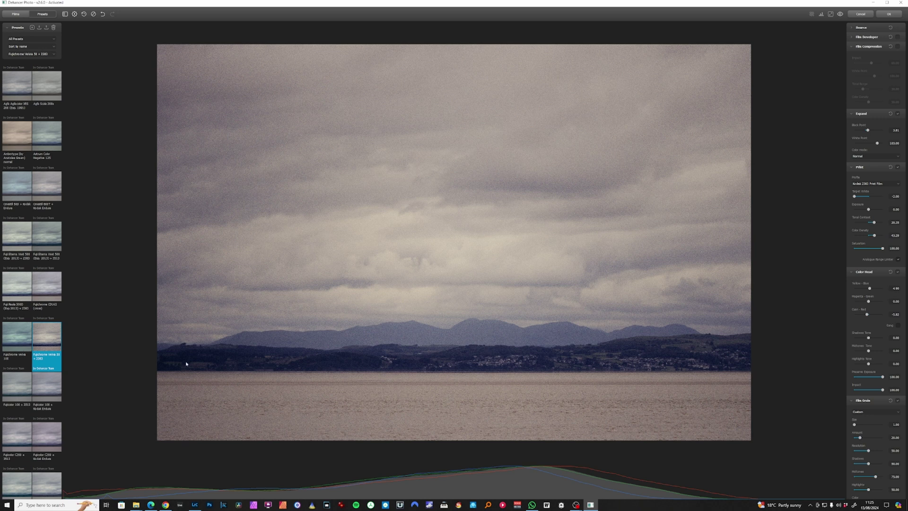
{"action": "left_click", "coordinate": [42, 385]}
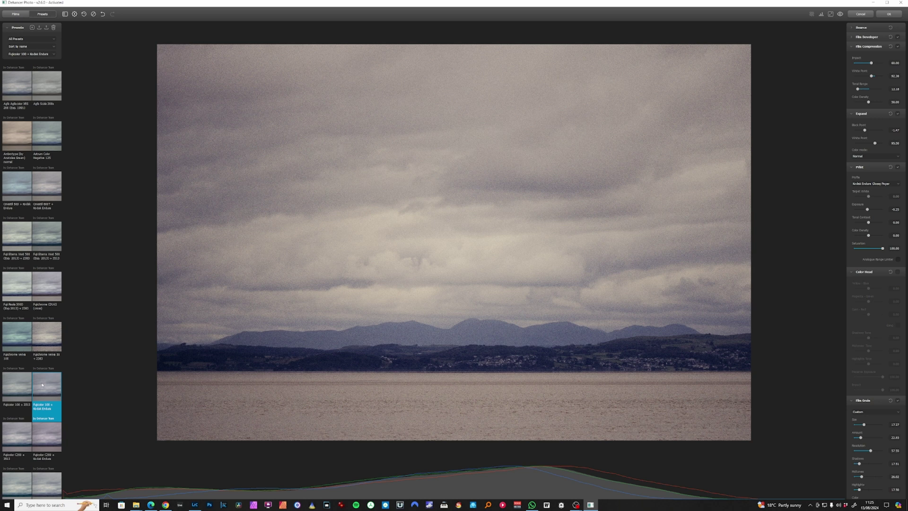
{"action": "left_click", "coordinate": [19, 384]}
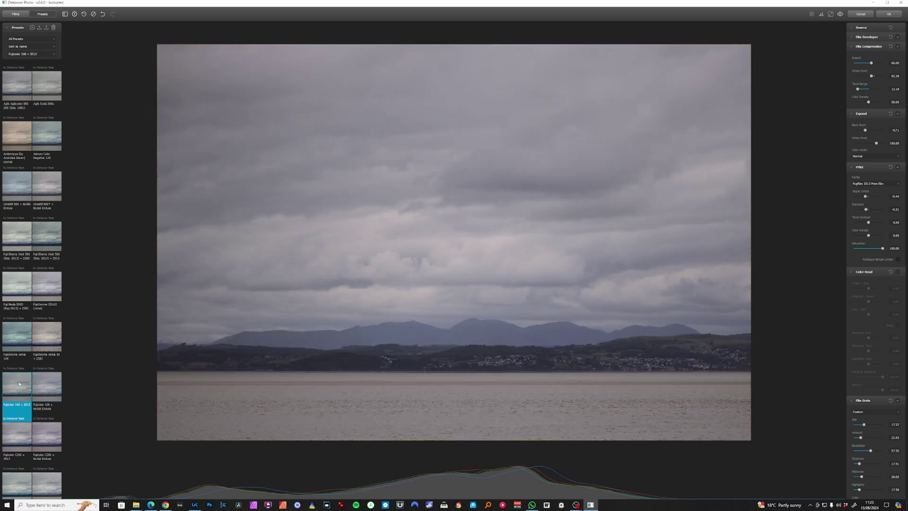
- Try both Fujicolor C200 presets, with 3513 and with Kodak Endura, and the Fujicolor Natura 1600 + 3513 preset
{"action": "scroll", "coordinate": [25, 337], "scroll_direction": "down", "scroll_amount": 2}
{"action": "left_click", "coordinate": [19, 378]}
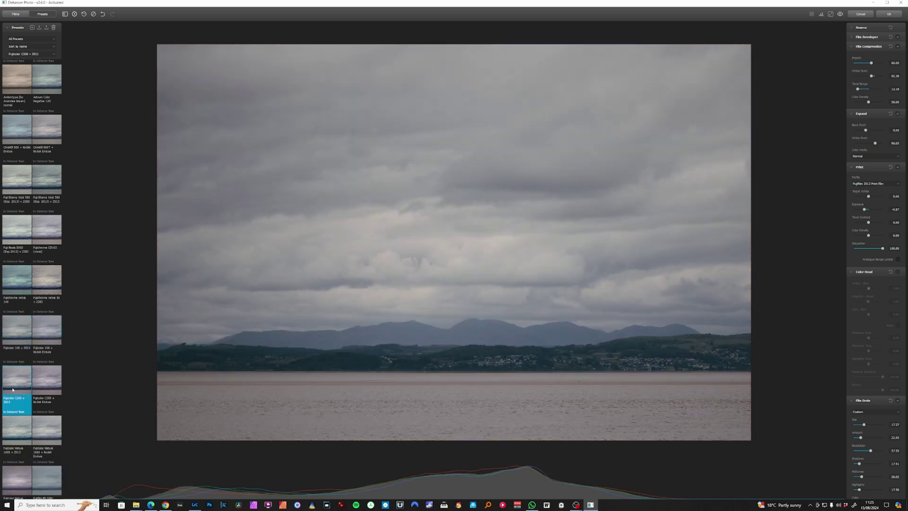
{"action": "left_click", "coordinate": [60, 384]}
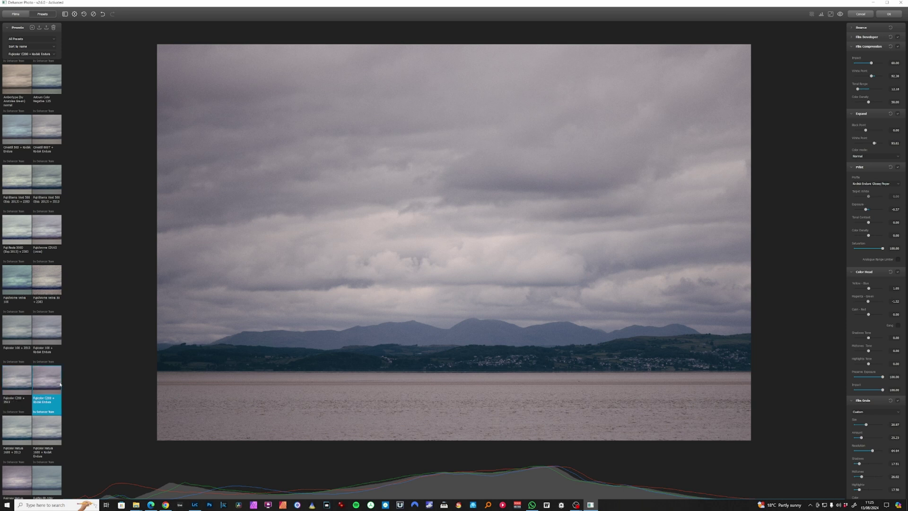
{"action": "scroll", "coordinate": [43, 370], "scroll_direction": "down", "scroll_amount": 2}
{"action": "left_click", "coordinate": [21, 368]}
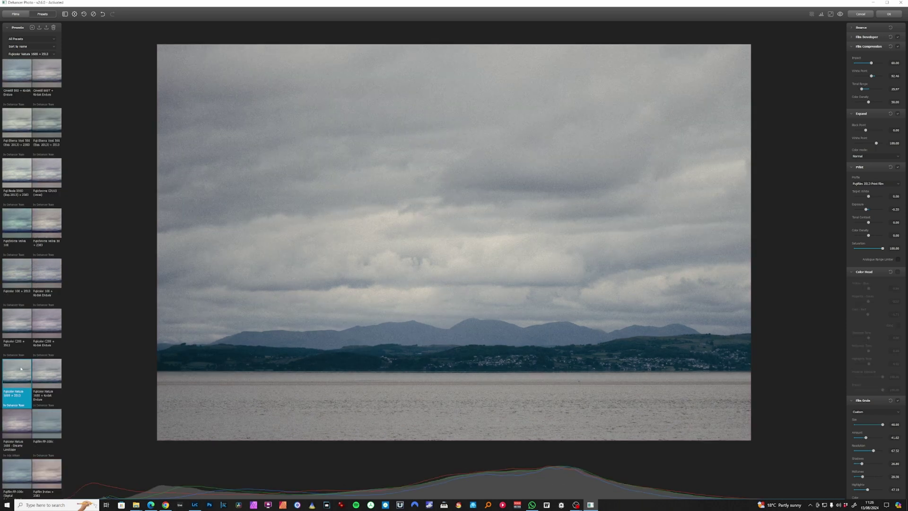
- Compare the saved Dreamy Landscape preset with Fujifilm FP-100c on the seascape
{"action": "left_click", "coordinate": [19, 428]}
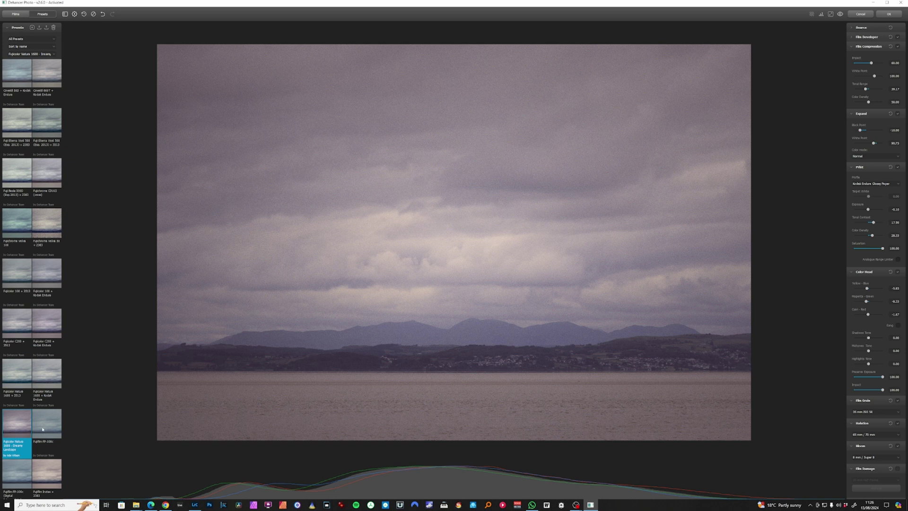
{"action": "left_click", "coordinate": [48, 425]}
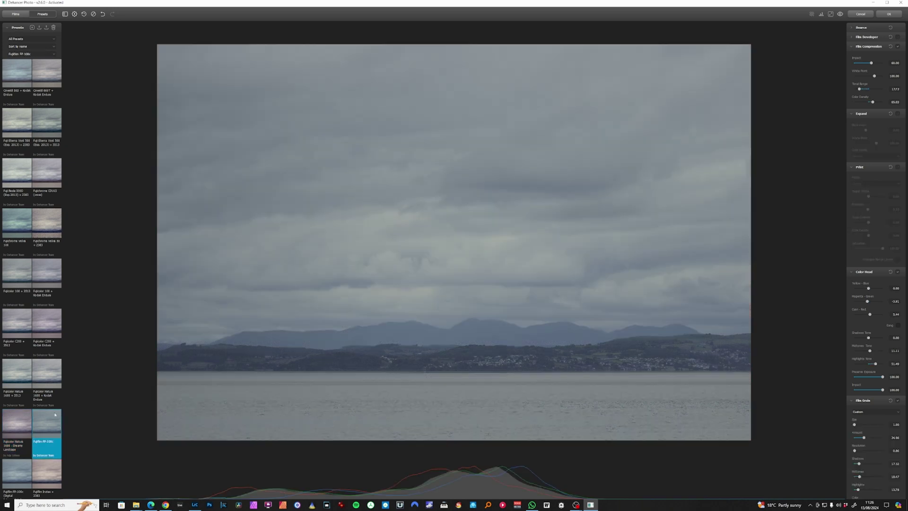
{"action": "left_click", "coordinate": [24, 419]}
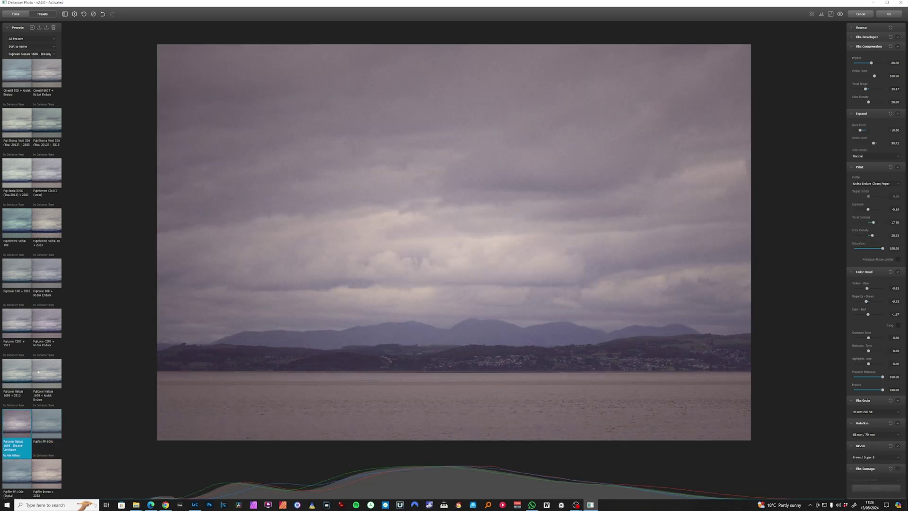
- Try the Fujifilm FP-100c (Digital Intermediate), Fujifilm Neopan Acros 100, Ilford HP5 Plus 400 and HP5 Plus 400 Push +2 presets
{"action": "scroll", "coordinate": [40, 364], "scroll_direction": "down", "scroll_amount": 3}
{"action": "left_click", "coordinate": [46, 353]}
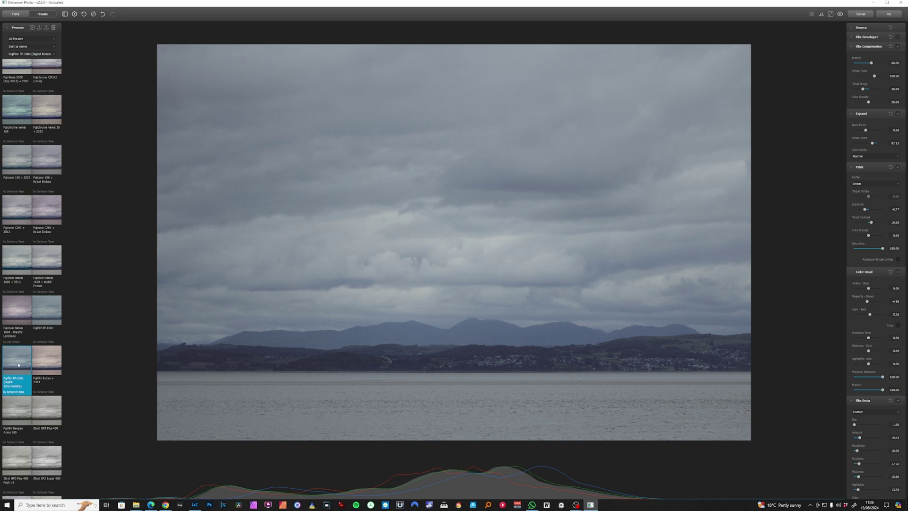
{"action": "left_click", "coordinate": [19, 419]}
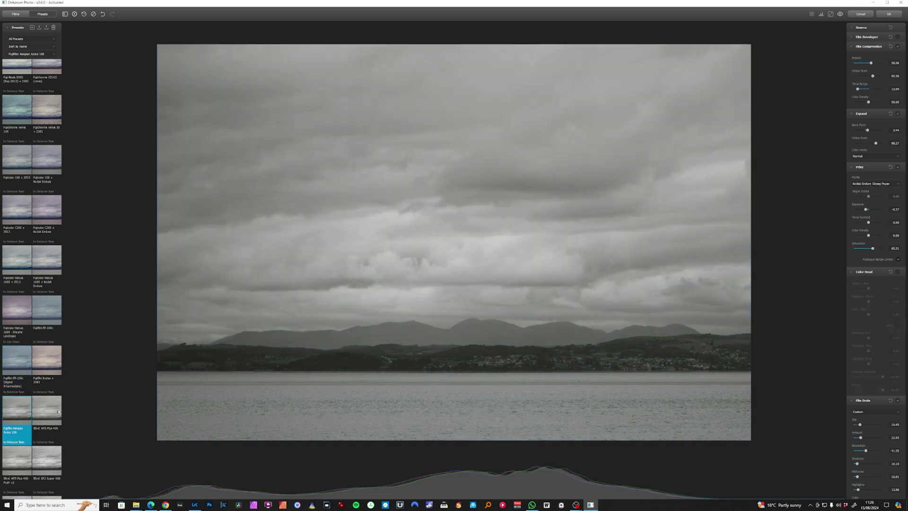
{"action": "left_click", "coordinate": [58, 411]}
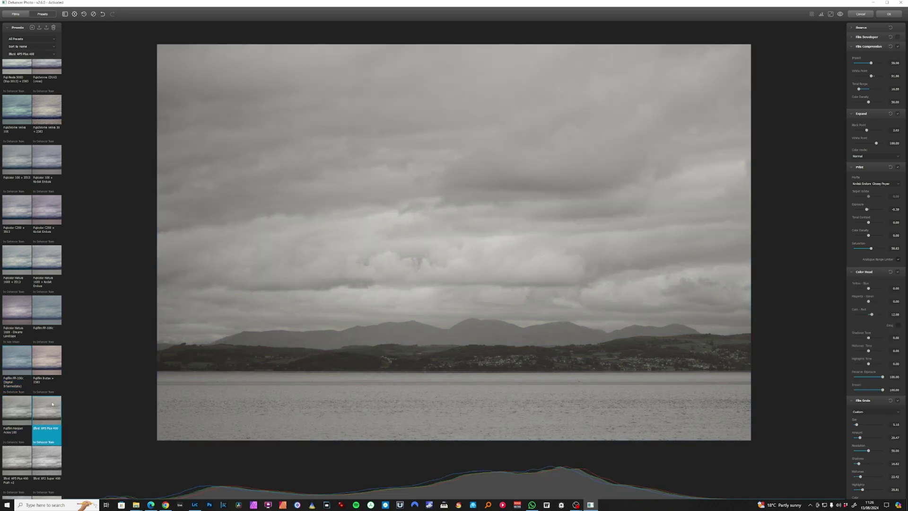
{"action": "scroll", "coordinate": [28, 402], "scroll_direction": "down", "scroll_amount": 2}
{"action": "left_click", "coordinate": [7, 396]}
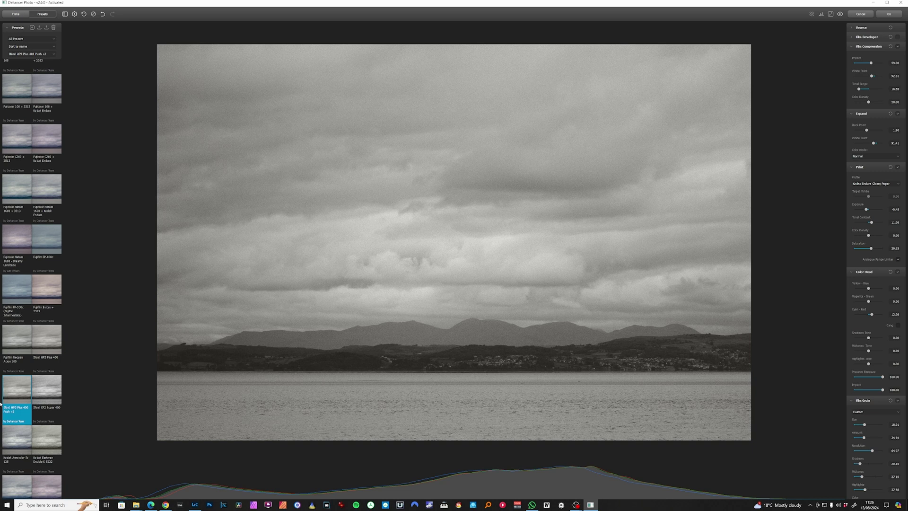
- Try the Kodak Eastman Double-X 5222 and Kodak Aerocolor IV 125 presets on the seascape and compare them
{"action": "left_click", "coordinate": [46, 434]}
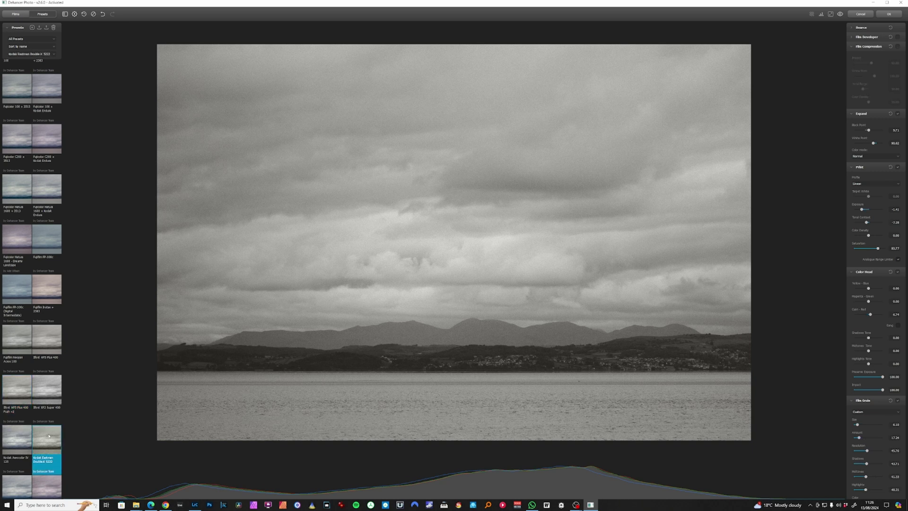
{"action": "left_click", "coordinate": [8, 436]}
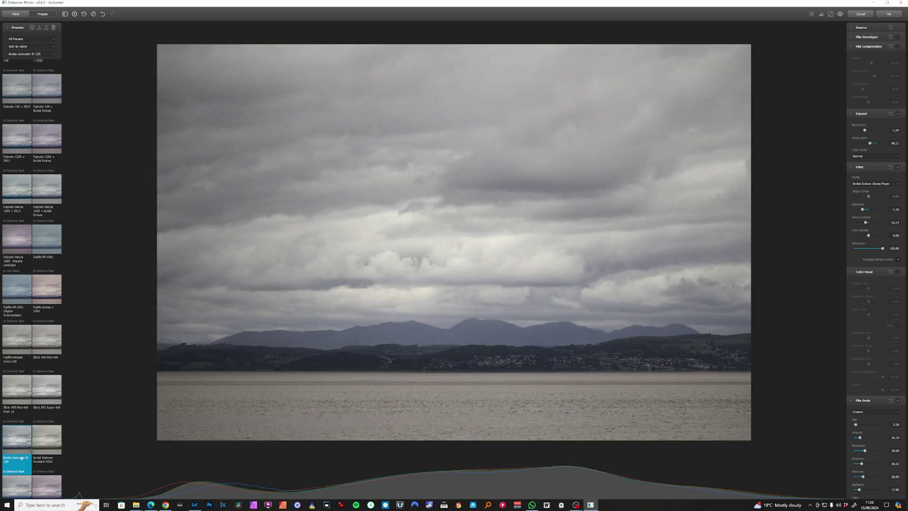
{"action": "left_click", "coordinate": [49, 449]}
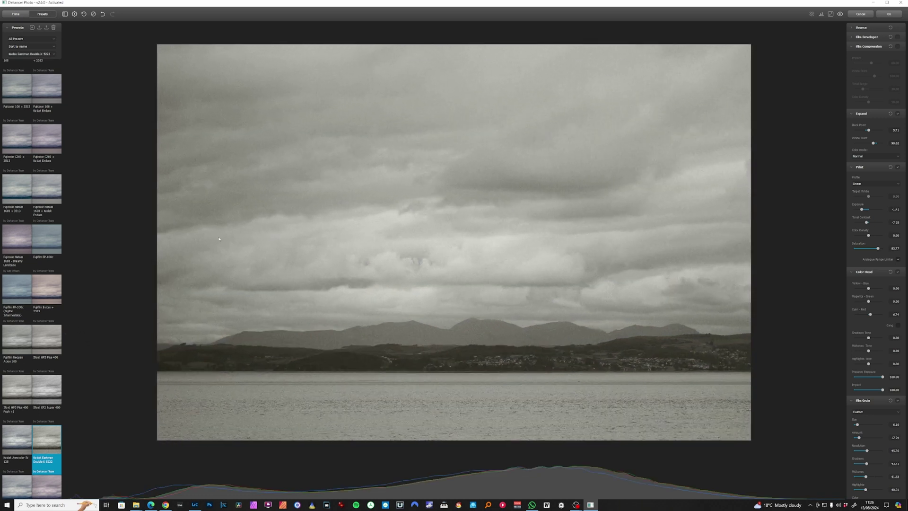
{"action": "scroll", "coordinate": [55, 296], "scroll_direction": "down", "scroll_amount": 3}
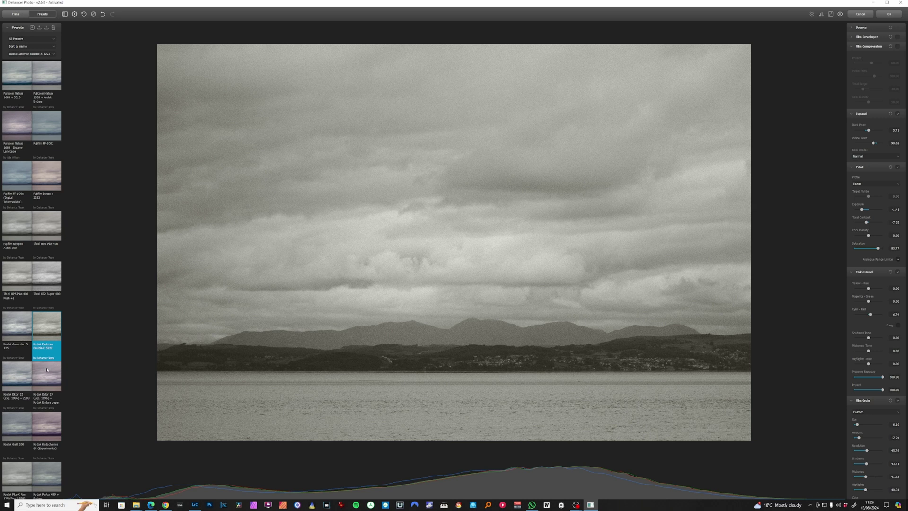
- Try both Kodak Ektar 25 presets, with Kodak Endura paper and with 2383, plus Kodachrome 64 (Experimental) and Kodak Gold 200
{"action": "left_click", "coordinate": [46, 371]}
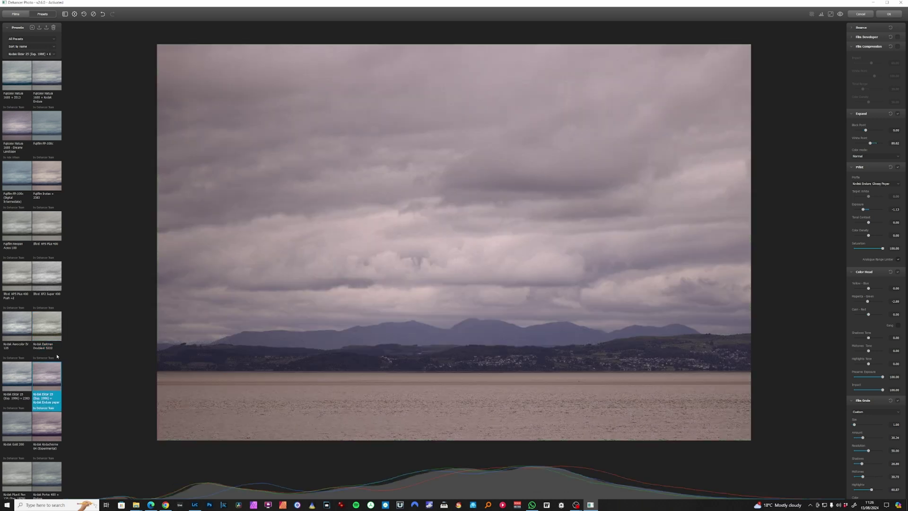
{"action": "left_click", "coordinate": [13, 382]}
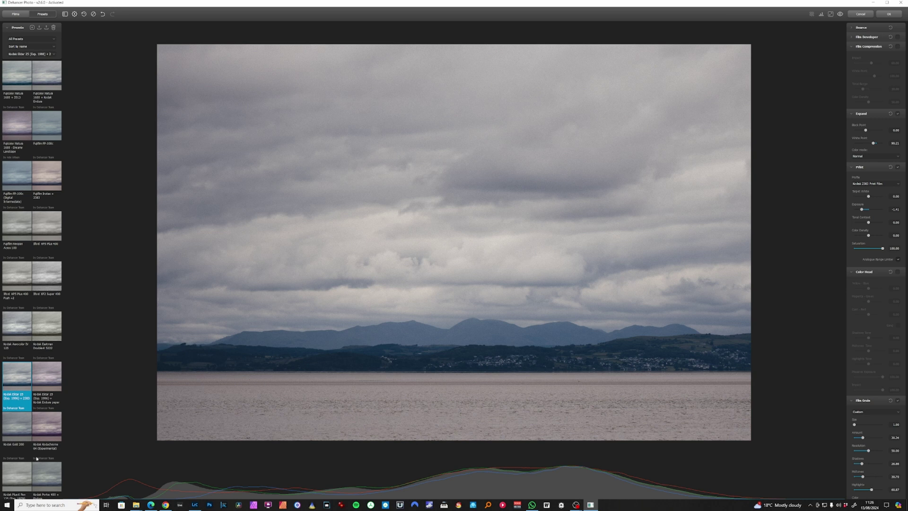
{"action": "left_click", "coordinate": [53, 434]}
{"action": "left_click", "coordinate": [8, 425]}
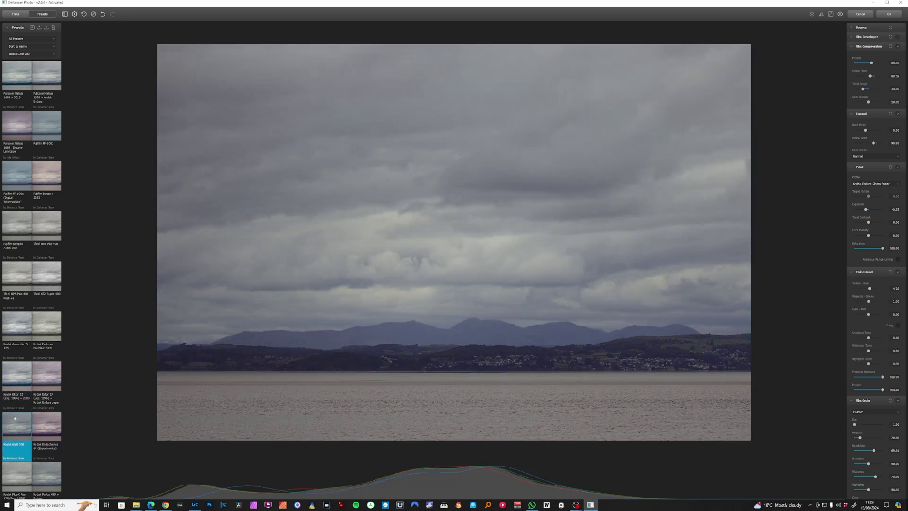
- Try the Kodak Plus-X Pan 125, Kodak Supra 100 + 2383 and Kodak Ultramax 400 + 2383 presets
{"action": "scroll", "coordinate": [15, 417], "scroll_direction": "down", "scroll_amount": 1}
{"action": "scroll", "coordinate": [24, 401], "scroll_direction": "down", "scroll_amount": 2}
{"action": "left_click", "coordinate": [32, 384]}
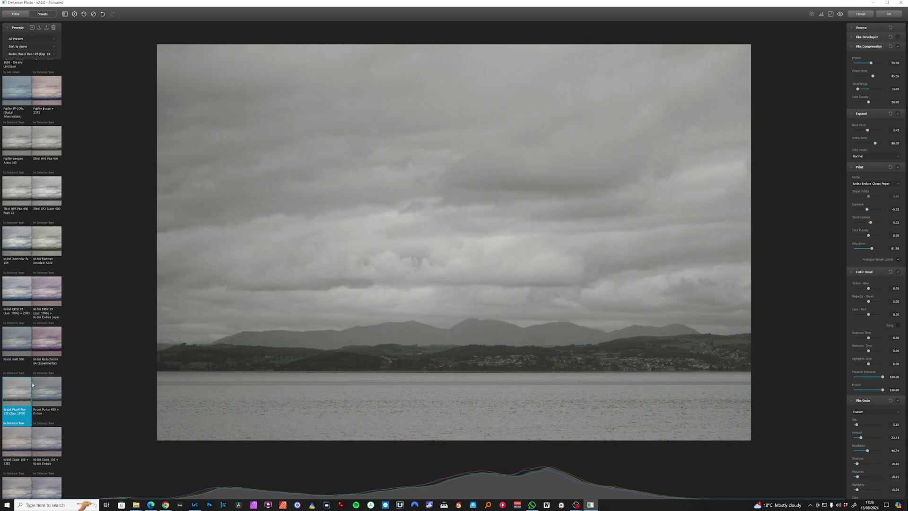
{"action": "left_click", "coordinate": [25, 434]}
{"action": "scroll", "coordinate": [25, 434], "scroll_direction": "down", "scroll_amount": 3}
{"action": "left_click", "coordinate": [17, 407]}
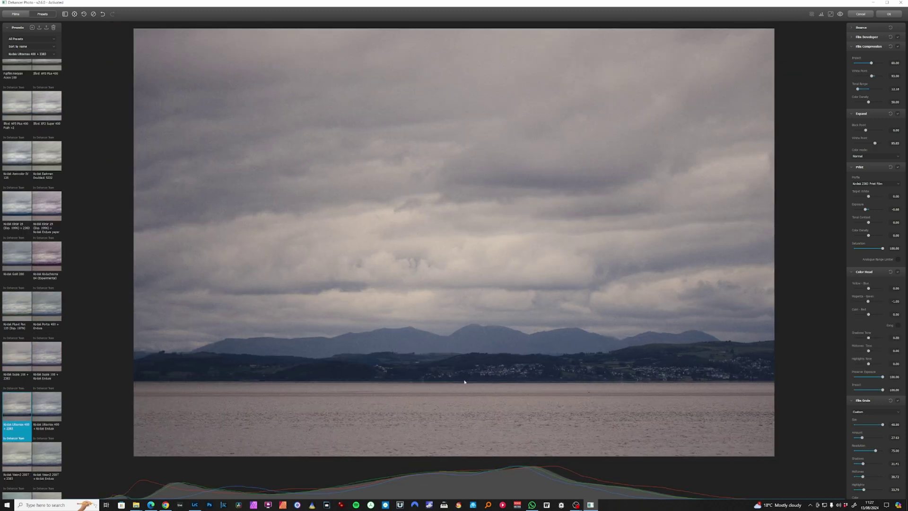
- Try the Kodak Vision3 200T + 2383 and 500T + 2383 presets and both Vision3 50D versions, with Kodak Endura and with 2383
{"action": "scroll", "coordinate": [45, 298], "scroll_direction": "down", "scroll_amount": 4}
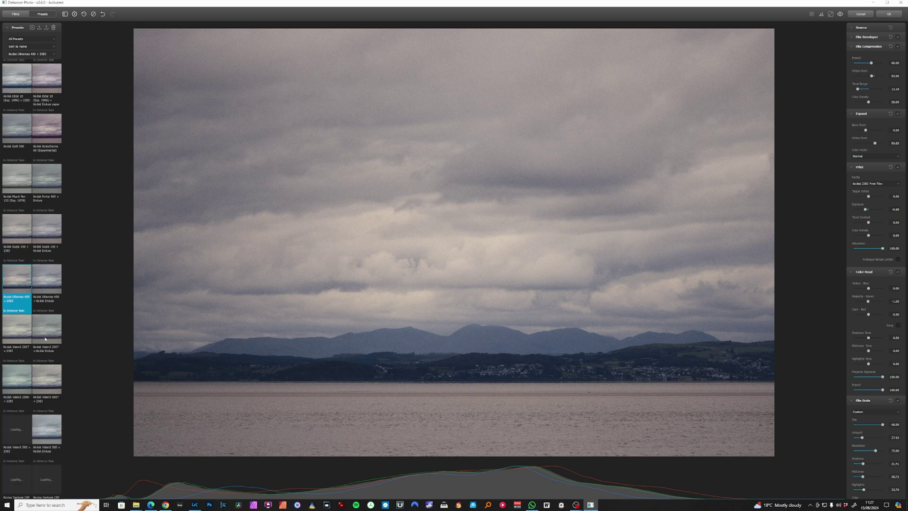
{"action": "left_click", "coordinate": [19, 333]}
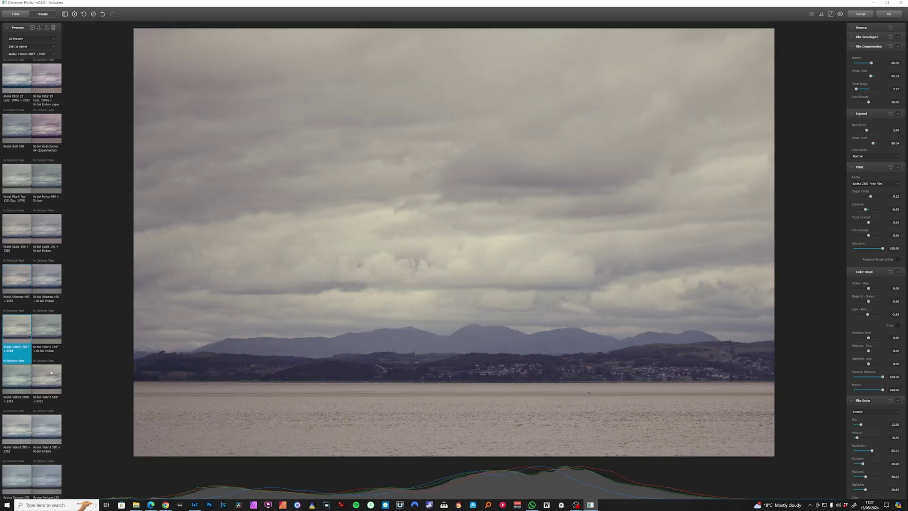
{"action": "left_click", "coordinate": [51, 373]}
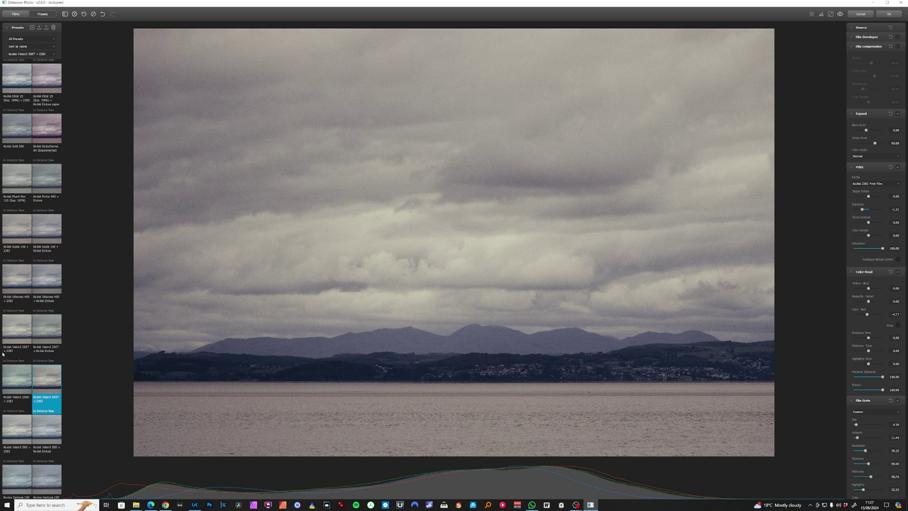
{"action": "scroll", "coordinate": [3, 354], "scroll_direction": "down", "scroll_amount": 1}
{"action": "left_click", "coordinate": [49, 416]}
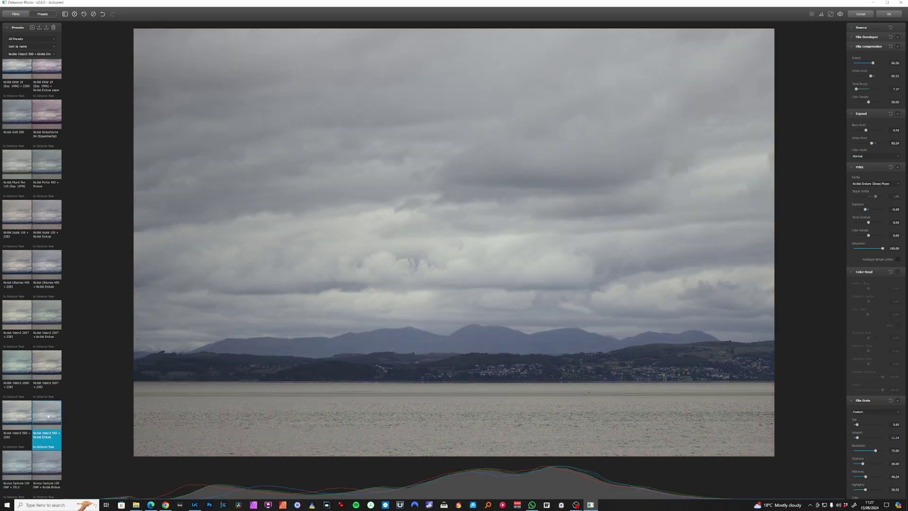
{"action": "left_click", "coordinate": [13, 410]}
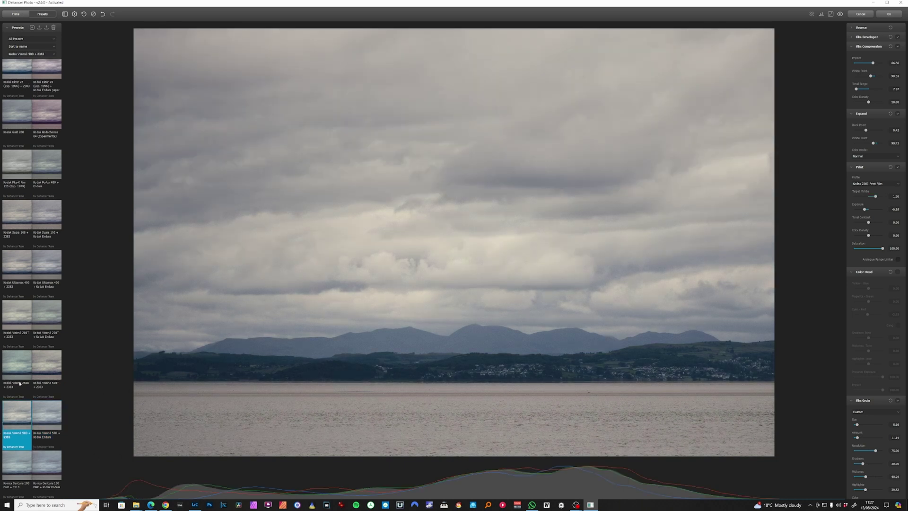
- Try both Konica Impresa 50 presets, with Kodak Endura and with 2383, and the Konica Minolta VX400 Super preset
{"action": "scroll", "coordinate": [20, 383], "scroll_direction": "down", "scroll_amount": 2}
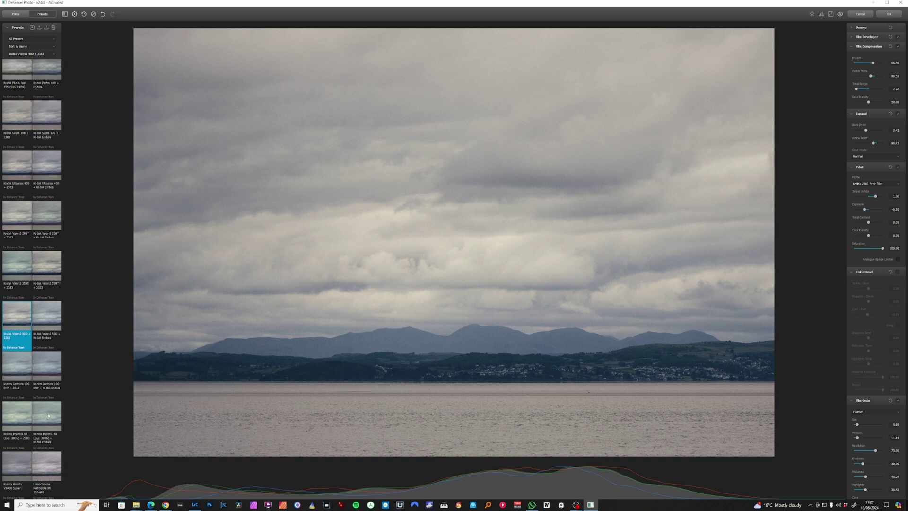
{"action": "left_click", "coordinate": [49, 416]}
{"action": "left_click", "coordinate": [7, 418]}
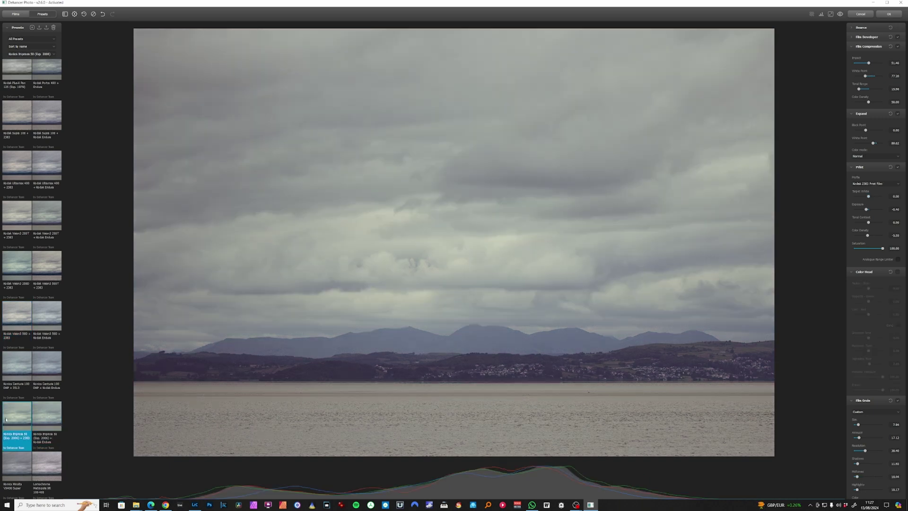
{"action": "scroll", "coordinate": [19, 407], "scroll_direction": "down", "scroll_amount": 1}
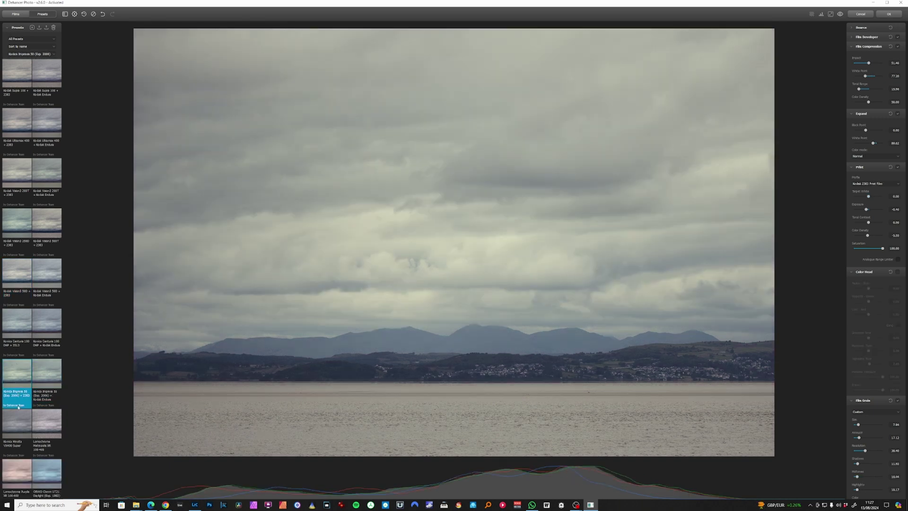
{"action": "left_click", "coordinate": [19, 415]}
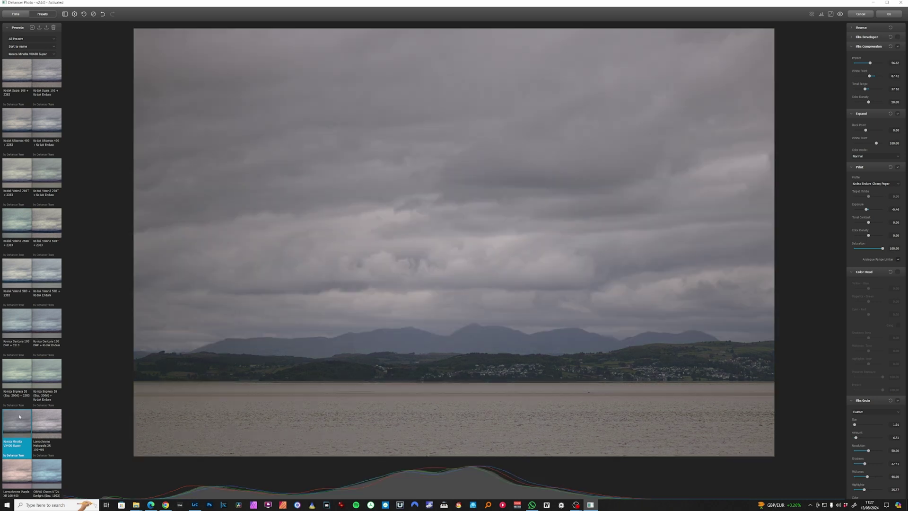
- Apply the Lomochrome Metropolis XR 100-400 preset, set Expand's black point to about 8 and white point to about 77, and compare with the original
{"action": "left_click", "coordinate": [50, 419]}
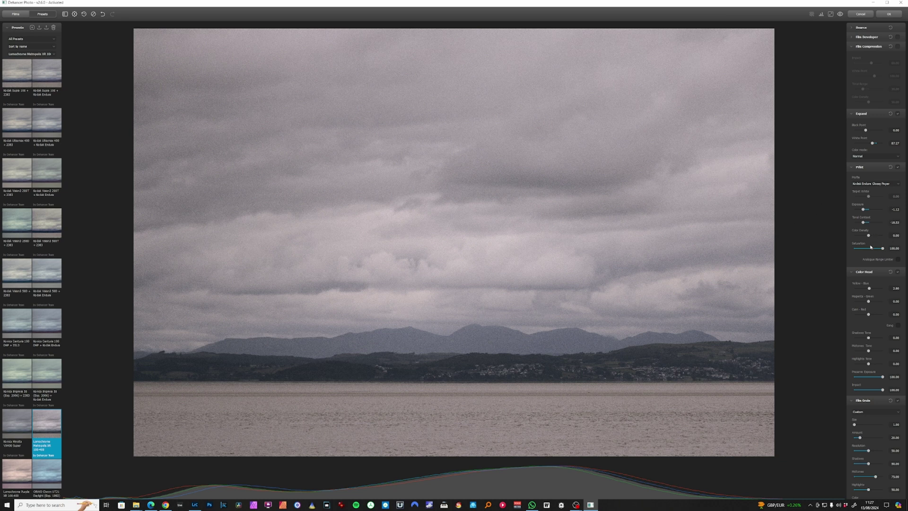
{"action": "left_click", "coordinate": [869, 131]}
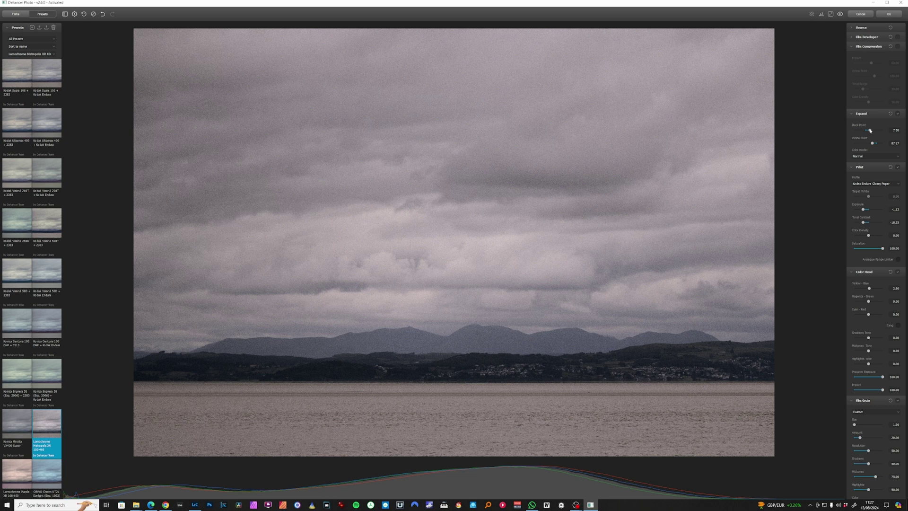
{"action": "left_click_drag", "start_coordinate": [870, 131], "coordinate": [870, 144]}
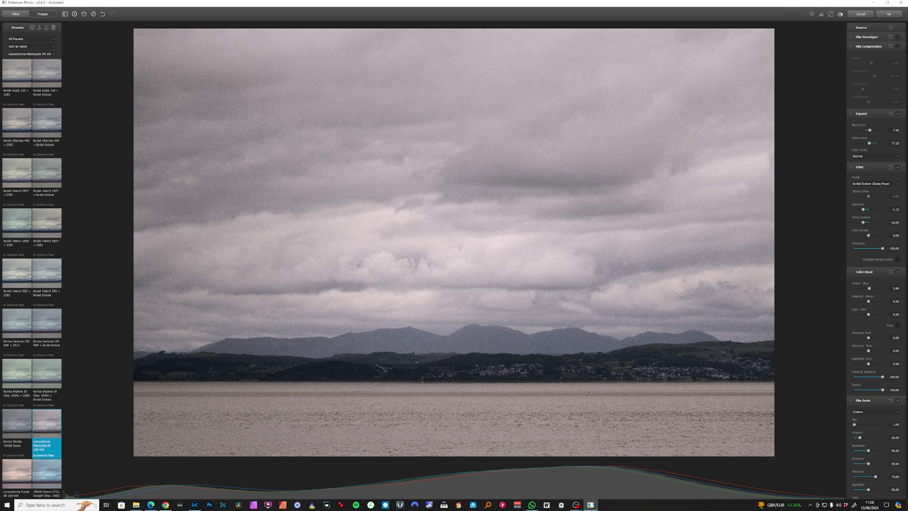
{"action": "left_click", "coordinate": [840, 15]}
{"action": "left_click", "coordinate": [840, 14]}
- Set the Color Head's Yellow - Blue balance to about 13.3 and collapse the Film Damage and Overscan sections
{"action": "scroll", "coordinate": [878, 236], "scroll_direction": "down", "scroll_amount": 1}
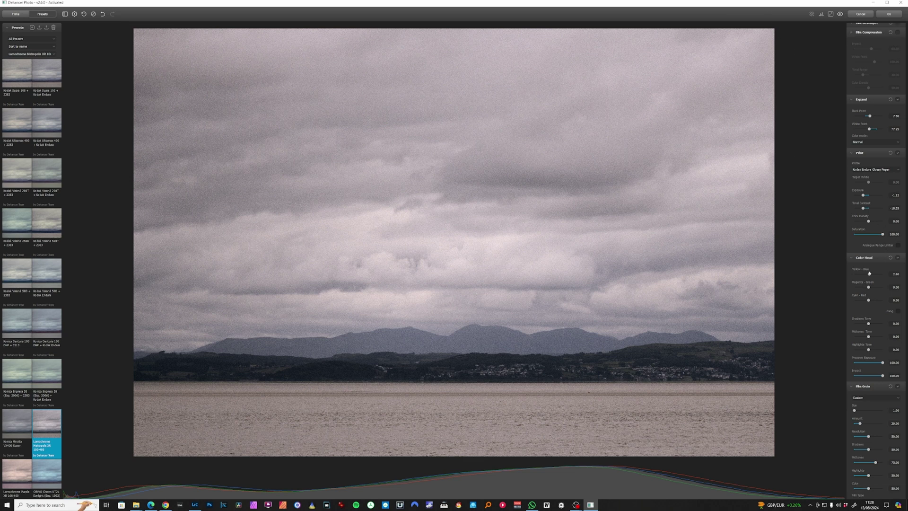
{"action": "left_click_drag", "start_coordinate": [868, 275], "coordinate": [872, 274]}
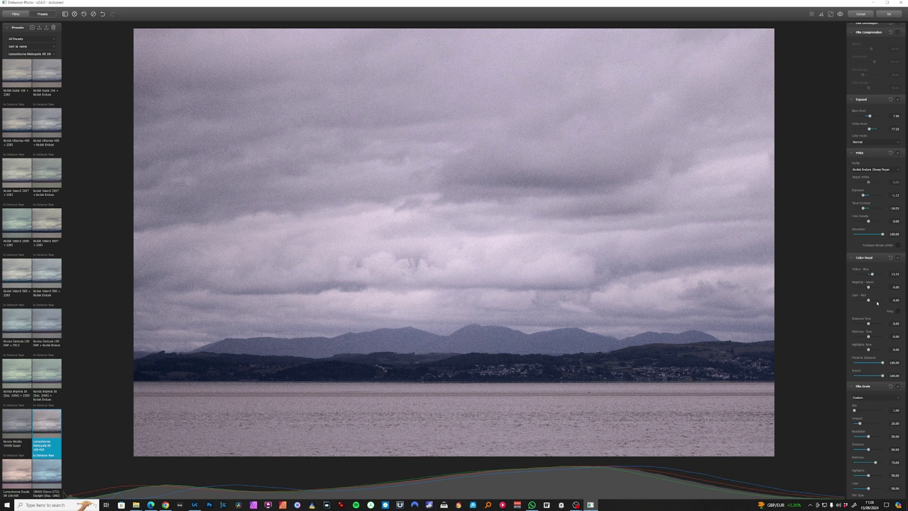
{"action": "scroll", "coordinate": [867, 314], "scroll_direction": "down", "scroll_amount": 10}
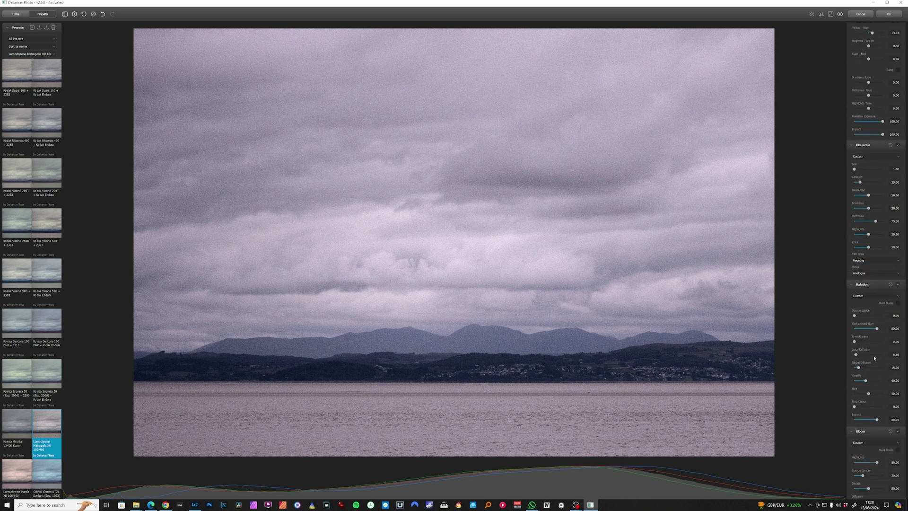
{"action": "scroll", "coordinate": [871, 257], "scroll_direction": "down", "scroll_amount": 5}
{"action": "left_click", "coordinate": [858, 125]}
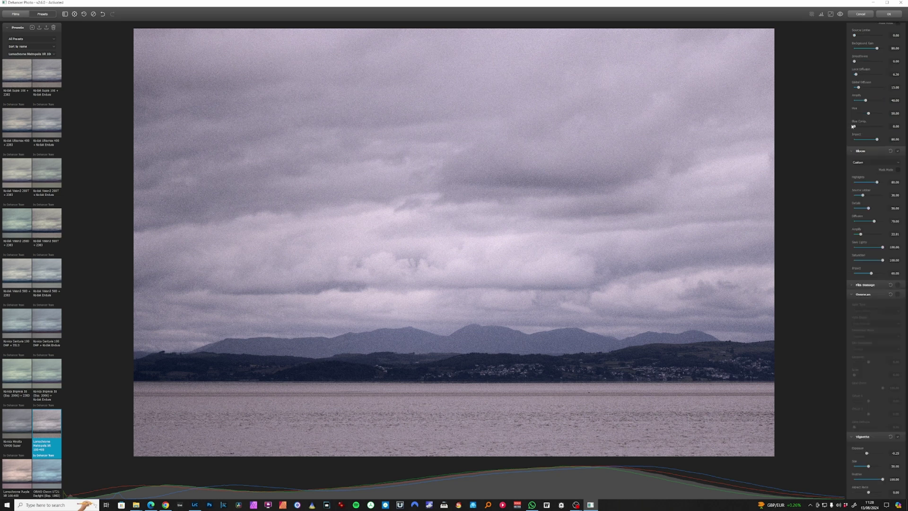
{"action": "left_click", "coordinate": [854, 295]}
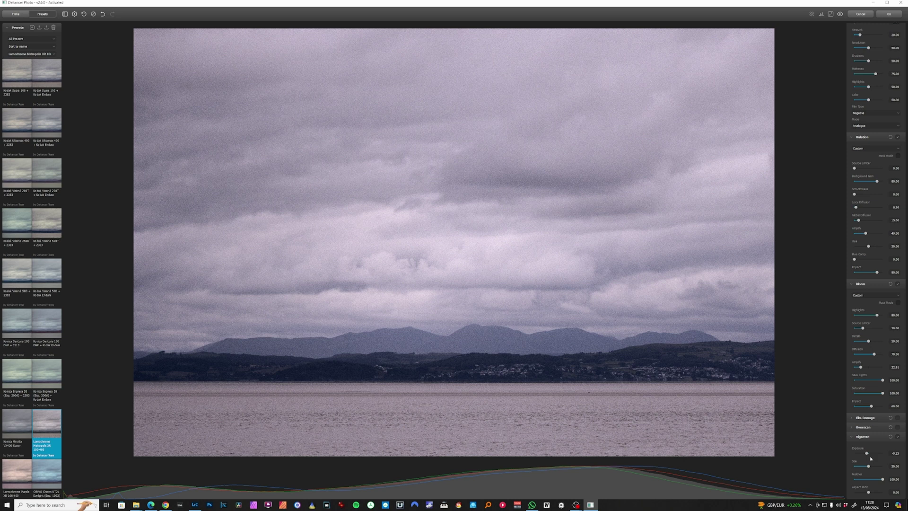
- Darken the vignette to an exposure of about -0.9, set its aspect ratio to about -47, enlarge its size, and compare with it off
{"action": "left_click_drag", "start_coordinate": [866, 454], "coordinate": [862, 453]}
{"action": "left_click_drag", "start_coordinate": [868, 492], "coordinate": [860, 493]}
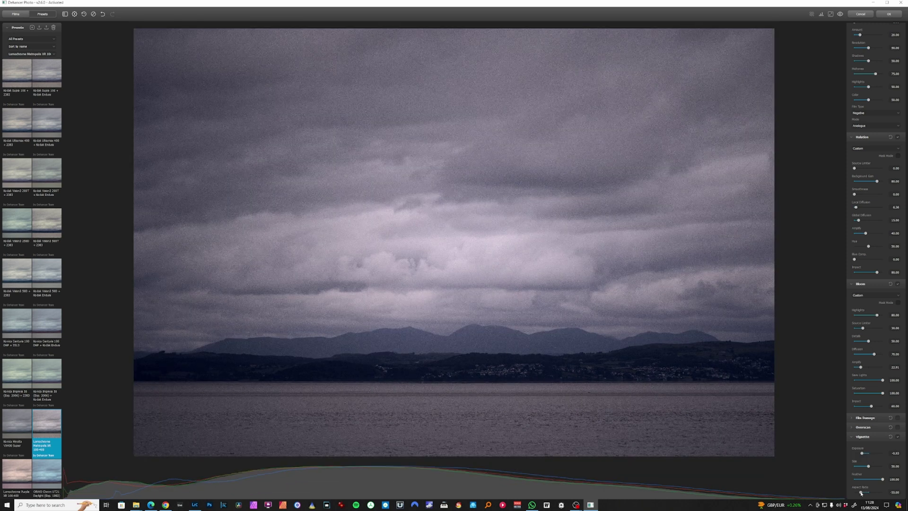
{"action": "left_click_drag", "start_coordinate": [861, 493], "coordinate": [870, 466]}
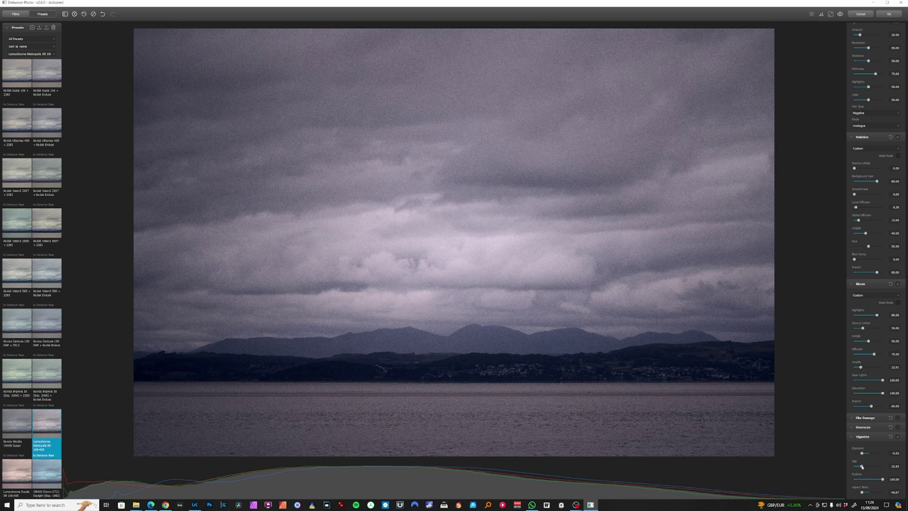
{"action": "left_click", "coordinate": [876, 466]}
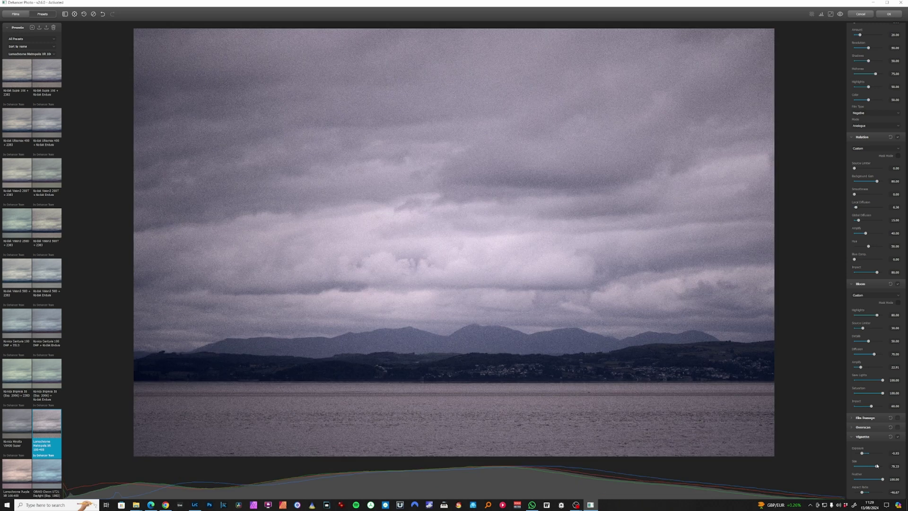
{"action": "left_click_drag", "start_coordinate": [876, 466], "coordinate": [874, 466]}
{"action": "left_click", "coordinate": [896, 437]}
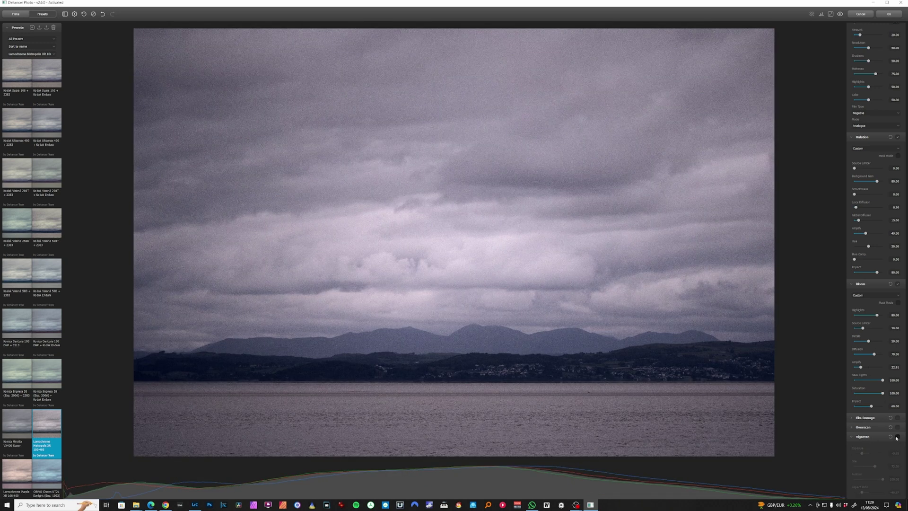
{"action": "left_click", "coordinate": [896, 437]}
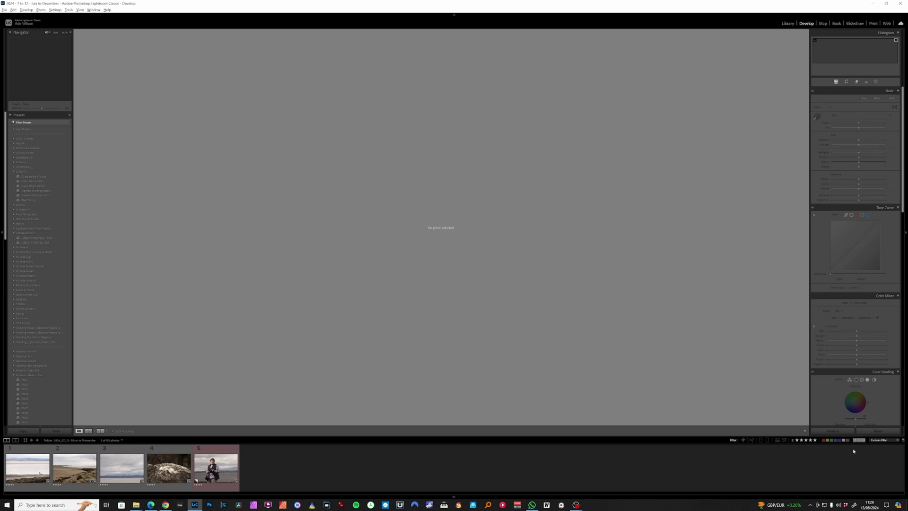
- Turn off the filmstrip's custom filter and view the first photo of the folder in the Library's loupe view
{"action": "left_click", "coordinate": [885, 441]}
{"action": "left_click", "coordinate": [857, 370]}
{"action": "key", "text": "e"}
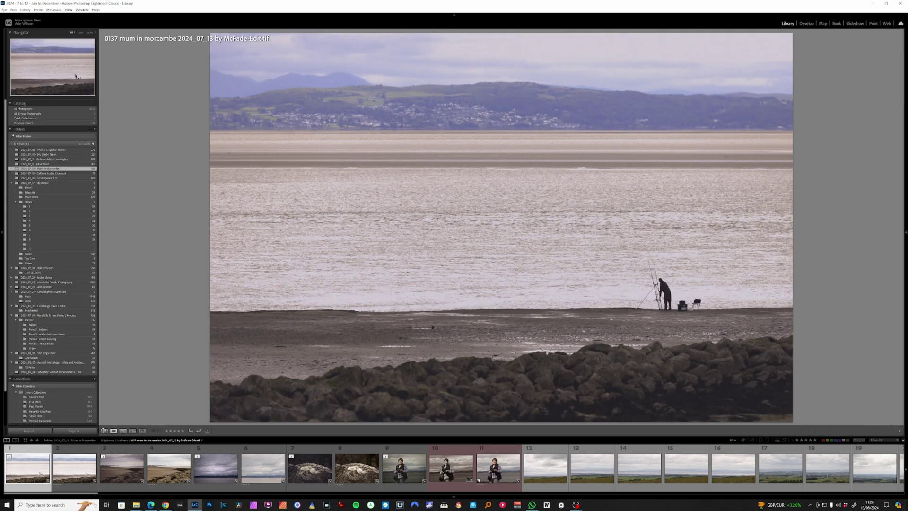
- Show the folder as a grid sorted by Edit Time and open the original shot of the fisherman on the shore in loupe view
{"action": "left_click", "coordinate": [104, 430]}
{"action": "left_click", "coordinate": [193, 430]}
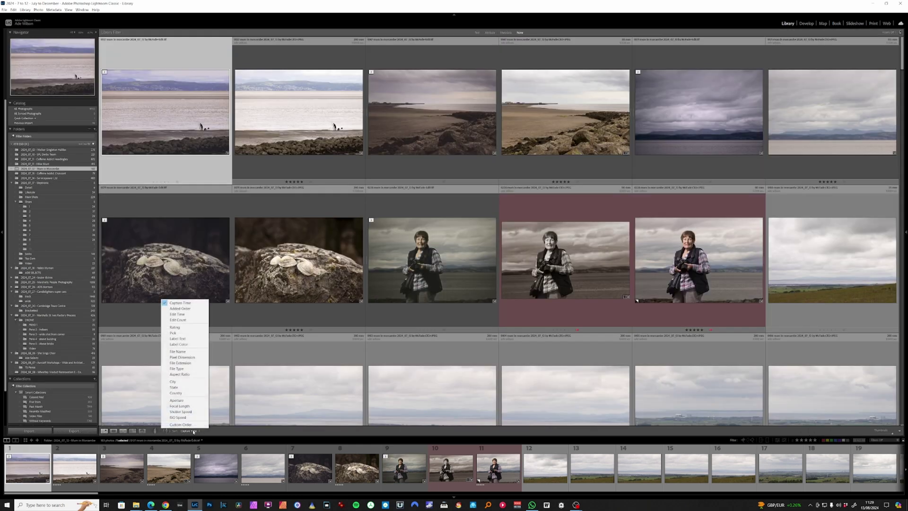
{"action": "left_click", "coordinate": [179, 314]}
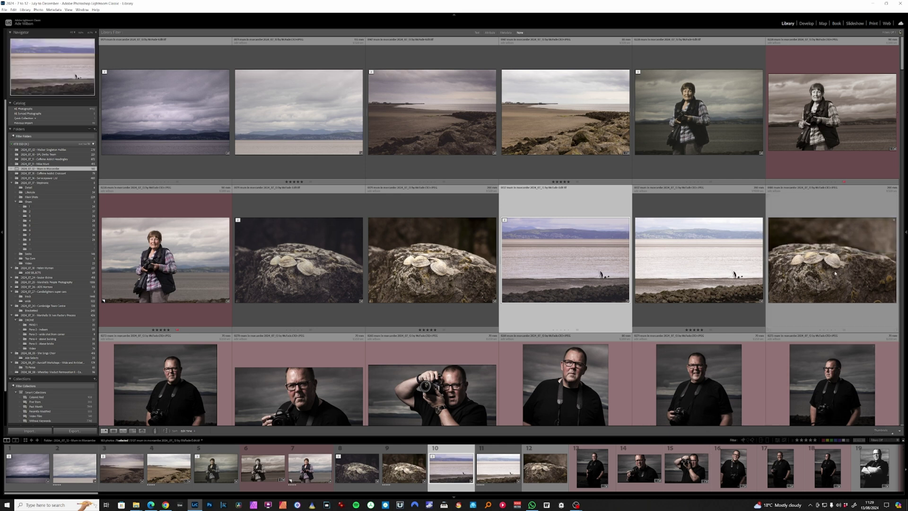
{"action": "key", "text": "e"}
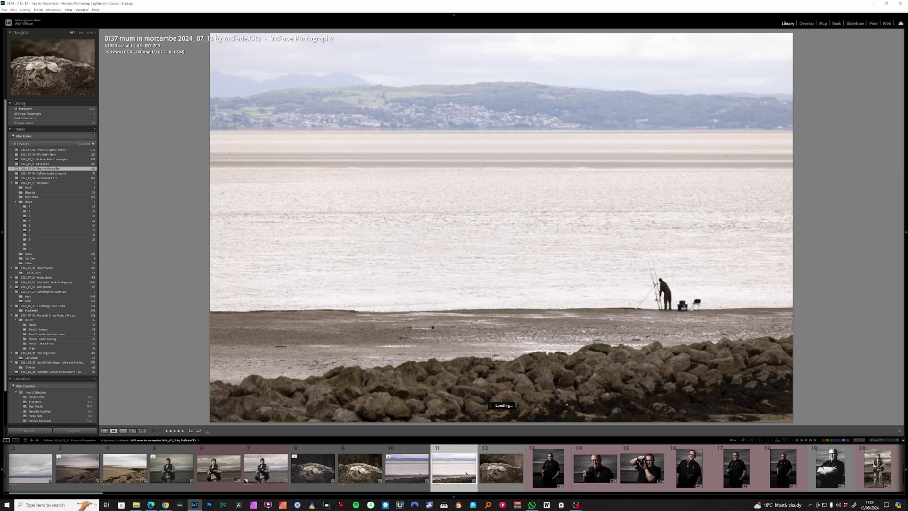
- Compare the original shot of the fisherman on the shore with its edited TIFF version in loupe view
{"action": "left_click", "coordinate": [661, 298]}
{"action": "left_click", "coordinate": [661, 298]}
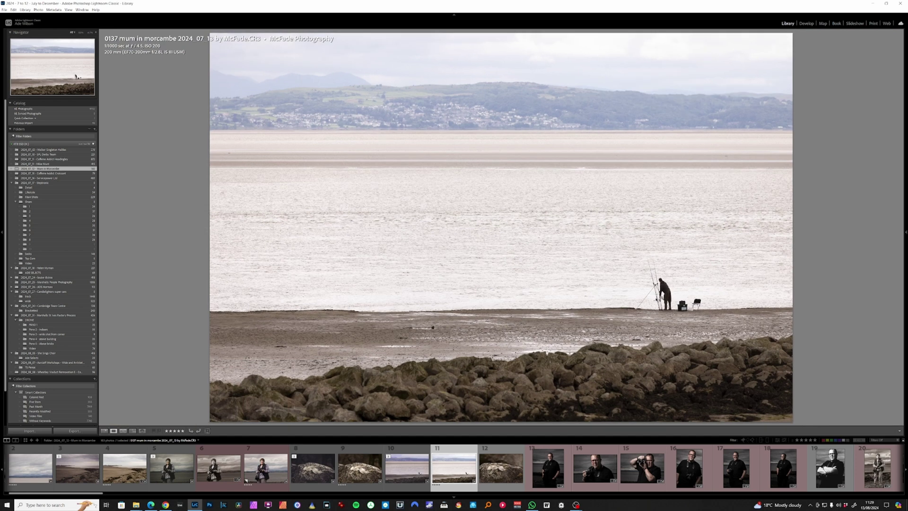
{"action": "left_click", "coordinate": [416, 463]}
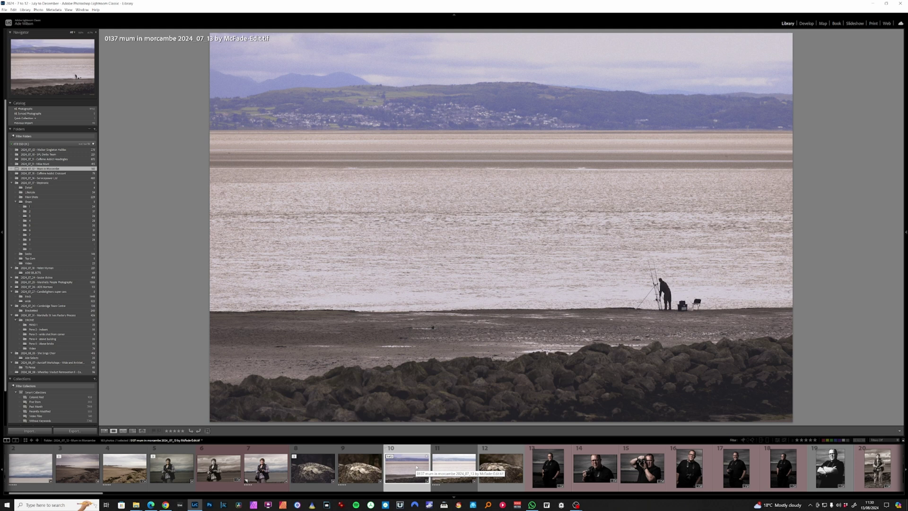
{"action": "left_click", "coordinate": [431, 462]}
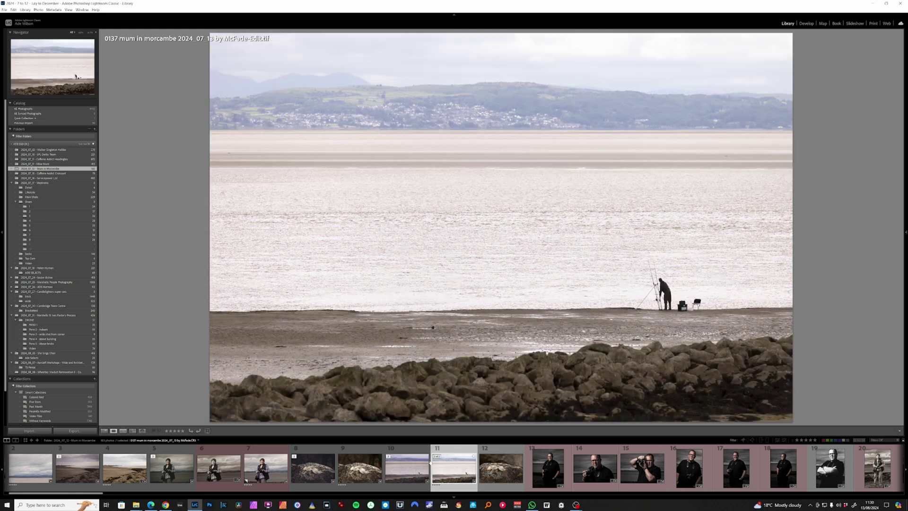
{"action": "left_click", "coordinate": [414, 469]}
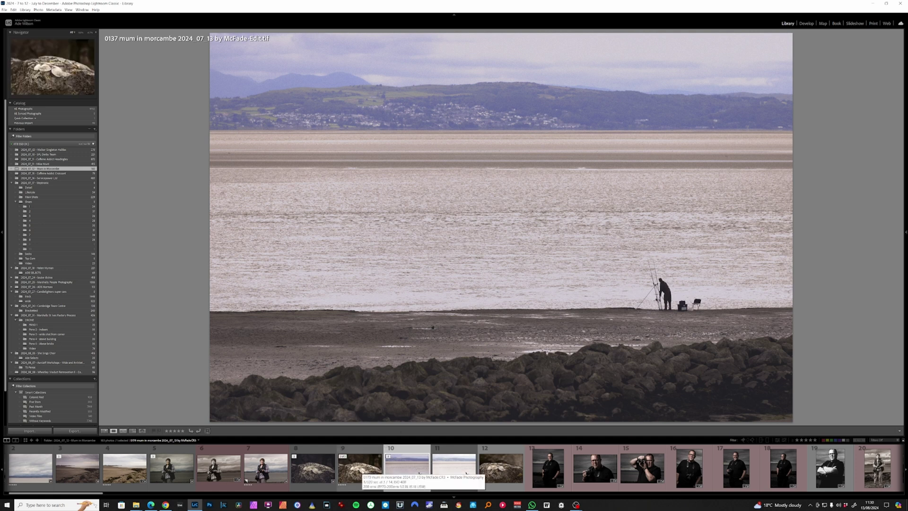
- Compare the original photo of the shells on the rock with its edited TIFF version
{"action": "left_click", "coordinate": [360, 470]}
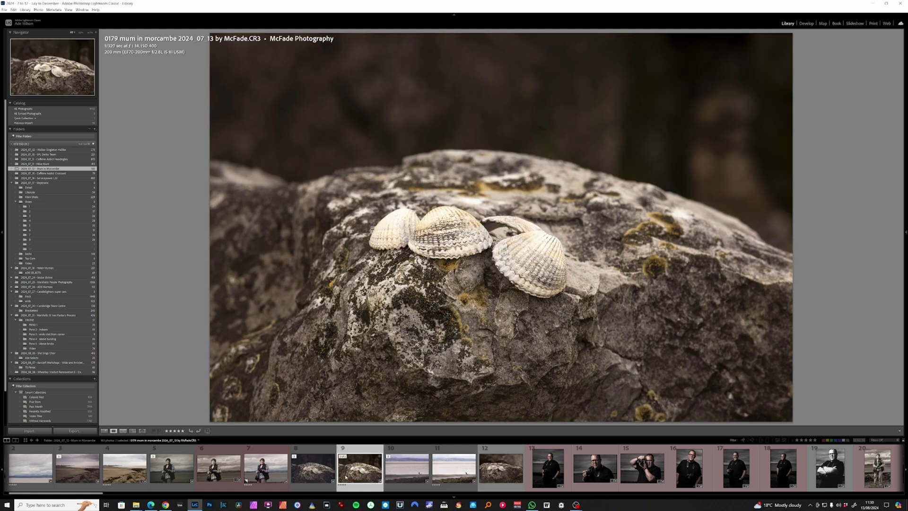
{"action": "left_click", "coordinate": [319, 470]}
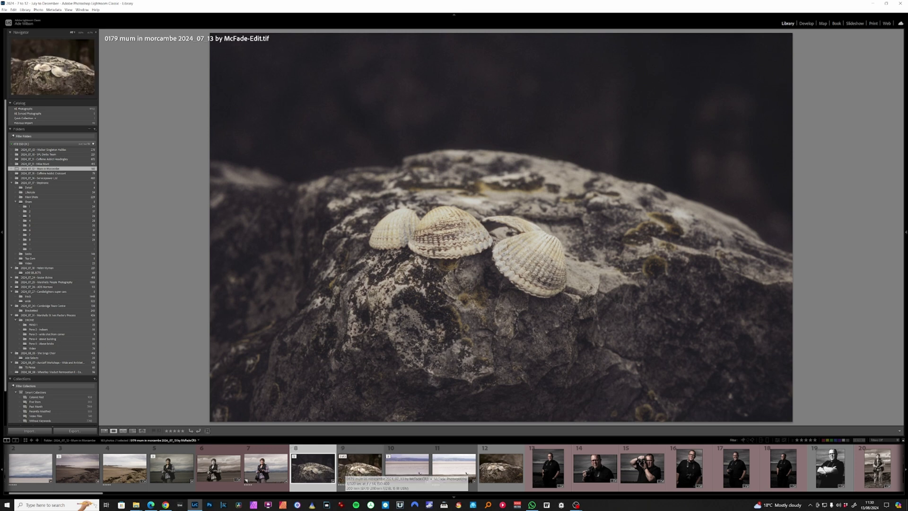
{"action": "left_click", "coordinate": [346, 468]}
{"action": "left_click", "coordinate": [325, 458]}
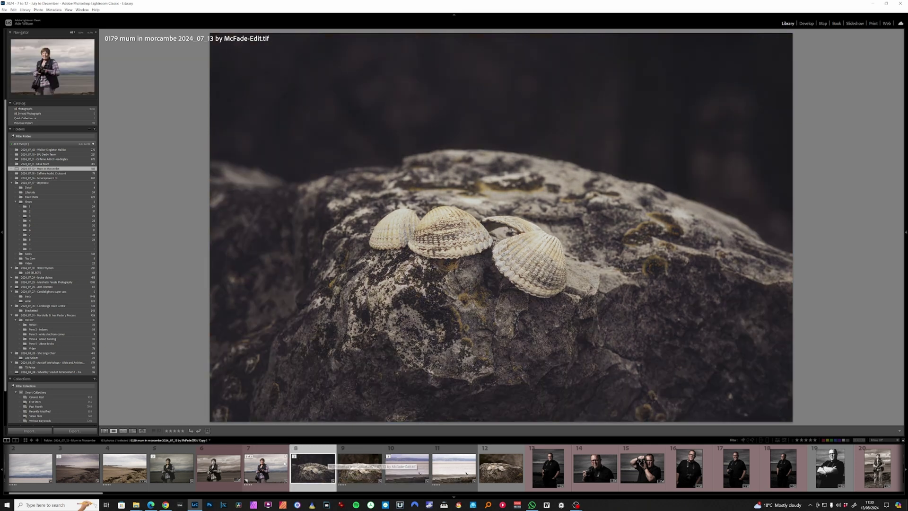
- Compare the colour virtual copy and the monochrome version of the woman's portrait with its edited TIFF
{"action": "left_click", "coordinate": [271, 463]}
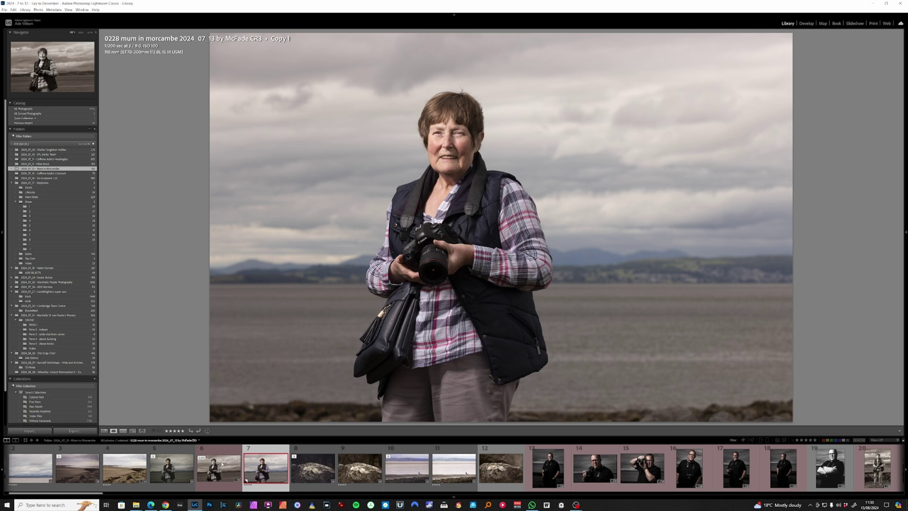
{"action": "left_click", "coordinate": [221, 464]}
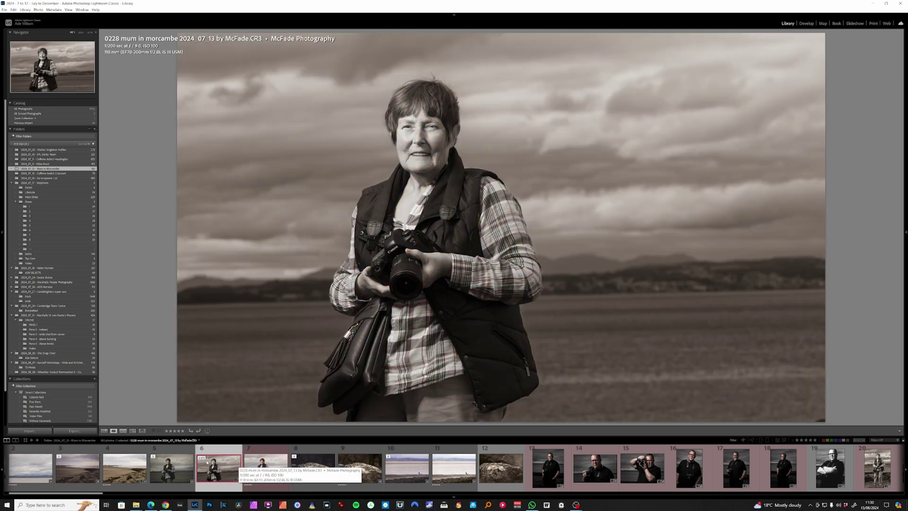
{"action": "left_click", "coordinate": [177, 460]}
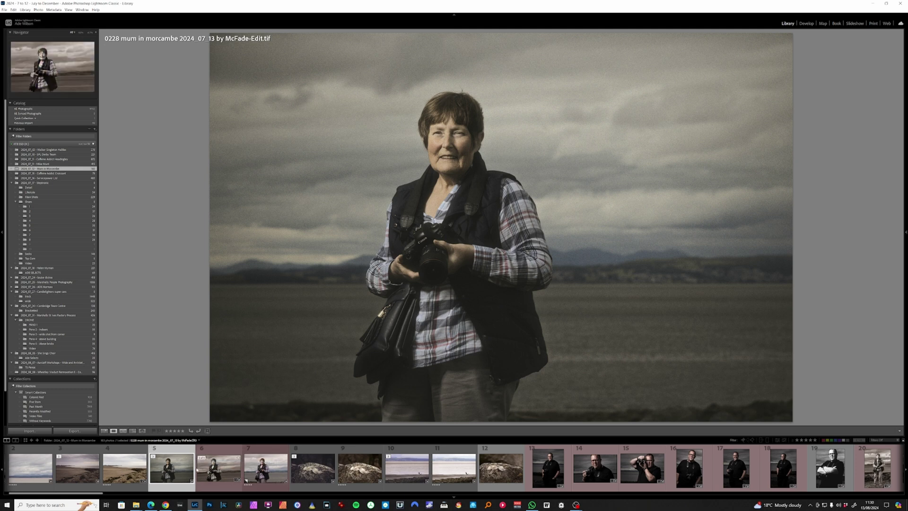
{"action": "scroll", "coordinate": [256, 473], "scroll_direction": "up", "scroll_amount": 1}
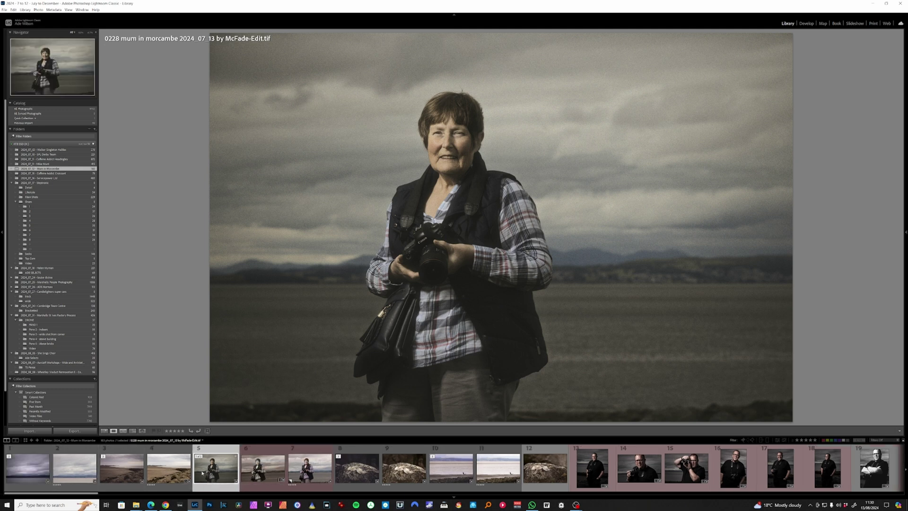
{"action": "left_click", "coordinate": [326, 471]}
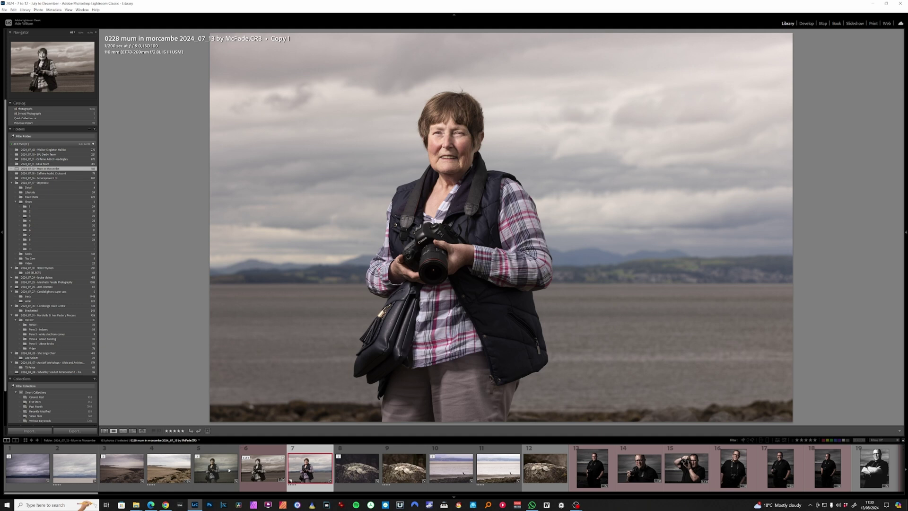
{"action": "left_click", "coordinate": [229, 469]}
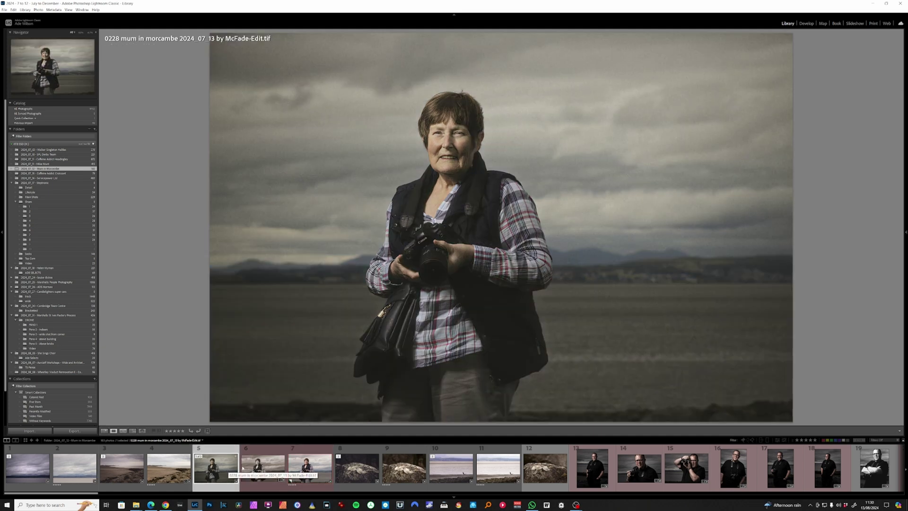
- Compare the original rocky beach shot and the original cloudy seascape with their edited TIFF versions
{"action": "left_click", "coordinate": [169, 469]}
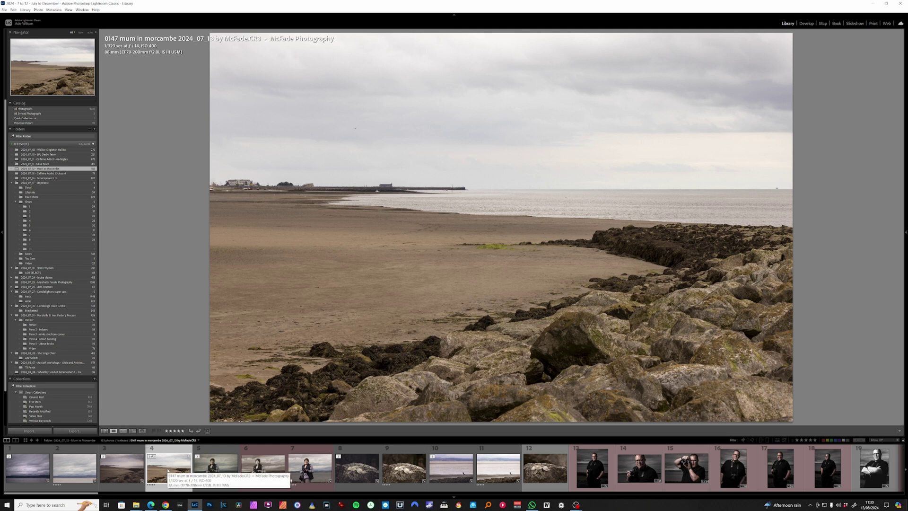
{"action": "left_click", "coordinate": [121, 466]}
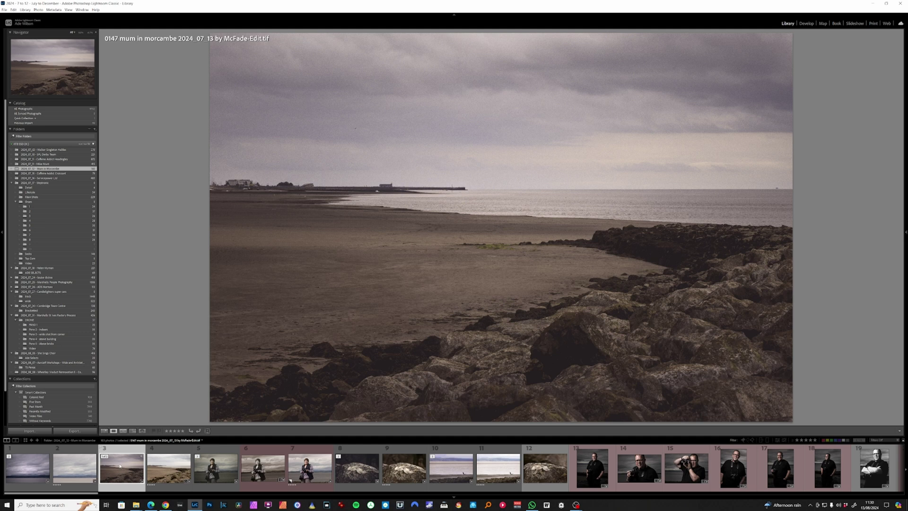
{"action": "left_click", "coordinate": [73, 472]}
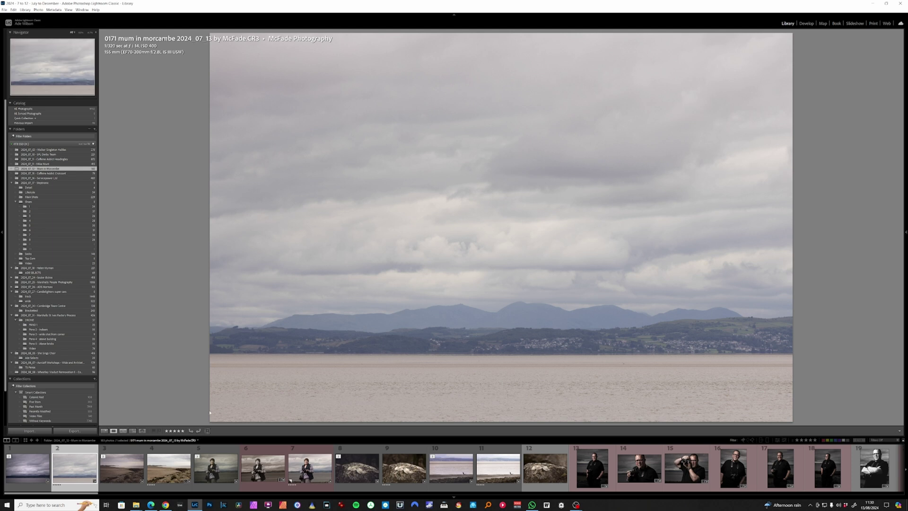
{"action": "left_click", "coordinate": [34, 464]}
{"action": "left_click", "coordinate": [75, 467]}
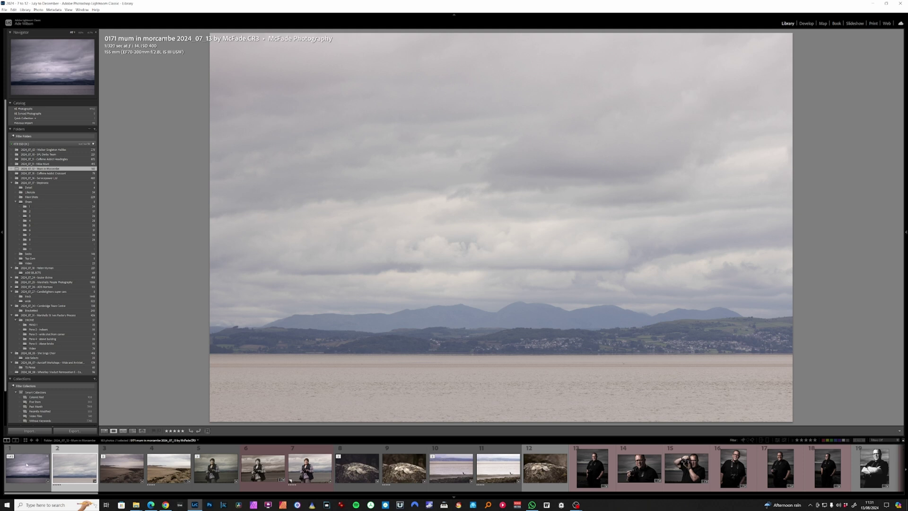
{"action": "left_click", "coordinate": [27, 465]}
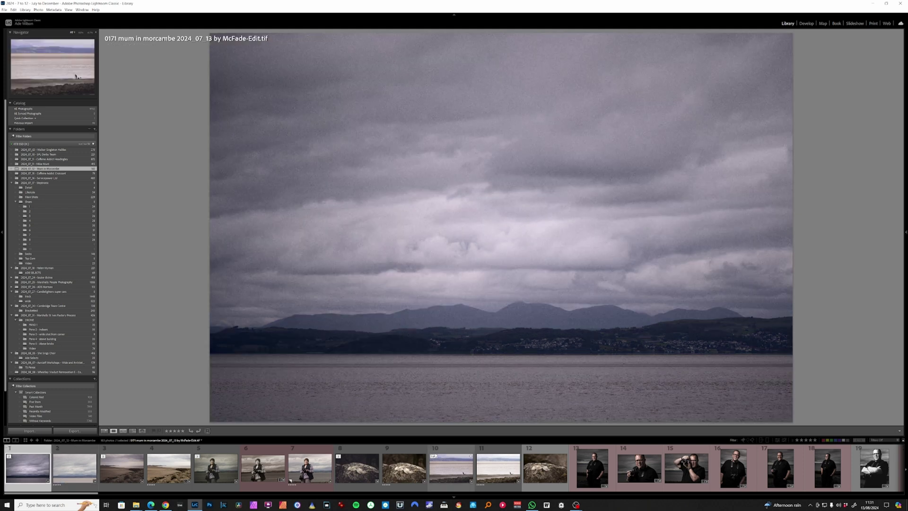
{"action": "left_click", "coordinate": [86, 467]}
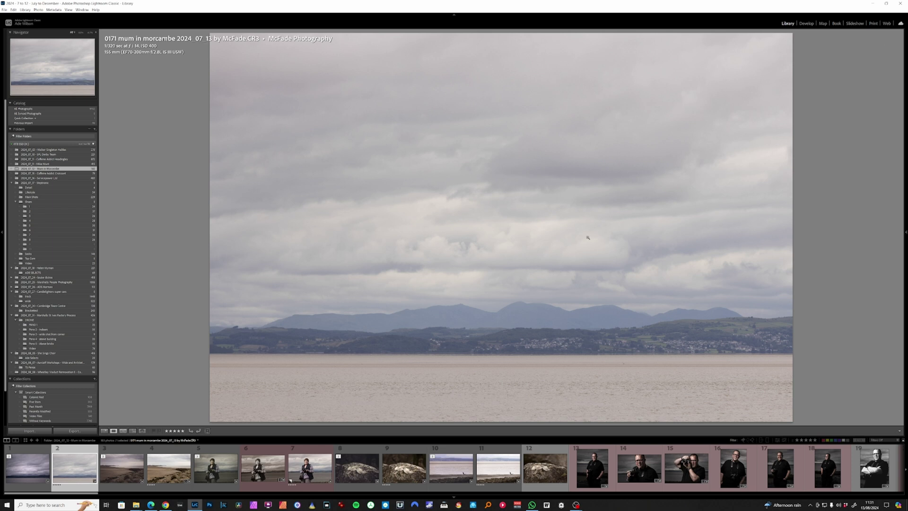
- Examine the portrait's colour copy zoomed in on the camera, bag and shirt, and compare the same area in the edited TIFF
{"action": "left_click", "coordinate": [315, 462]}
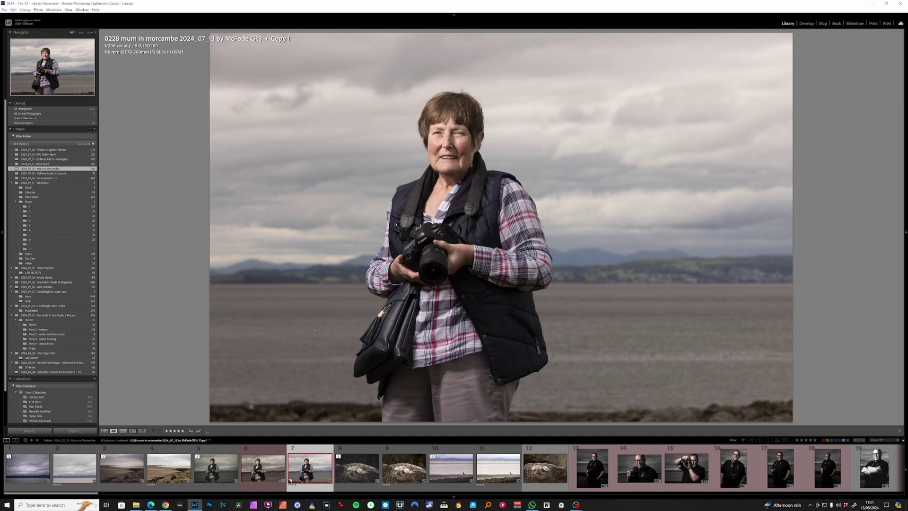
{"action": "left_click", "coordinate": [472, 256]}
{"action": "left_click_drag", "start_coordinate": [521, 249], "coordinate": [509, 277]}
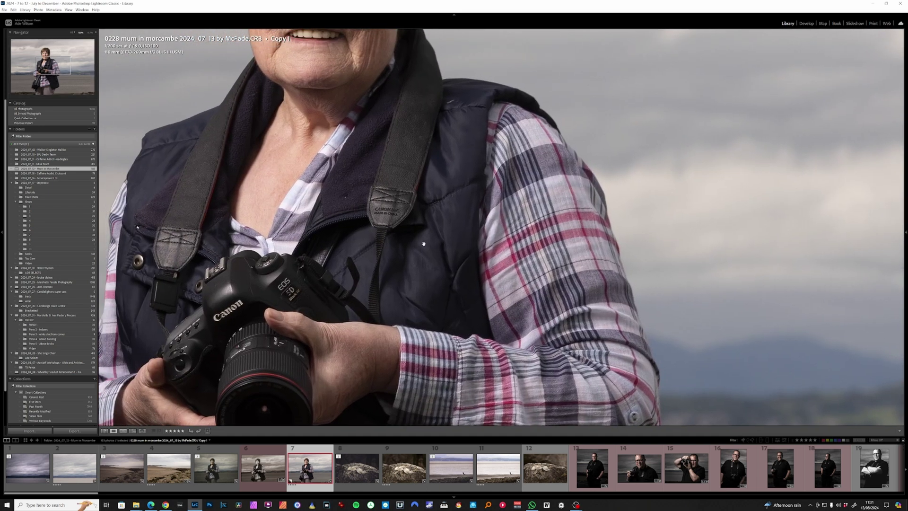
{"action": "left_click_drag", "start_coordinate": [414, 241], "coordinate": [520, 131]}
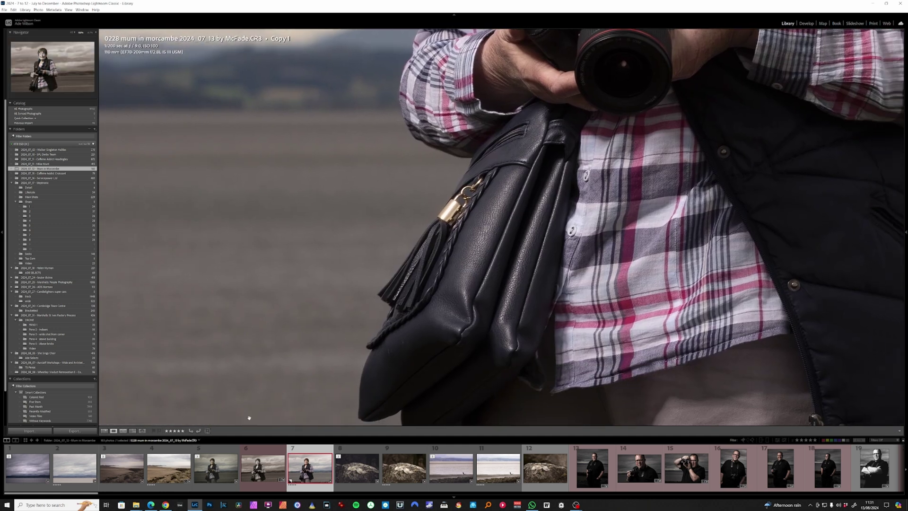
{"action": "left_click", "coordinate": [217, 467]}
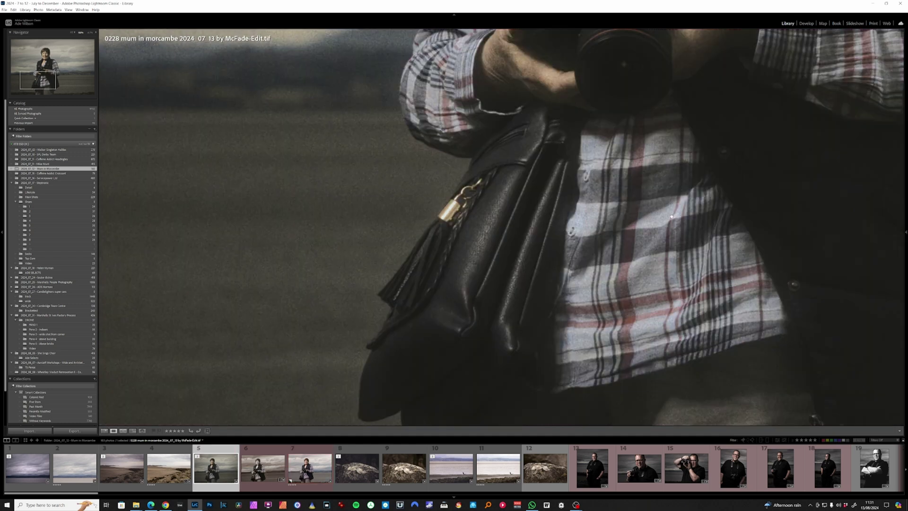
{"action": "left_click", "coordinate": [656, 201]}
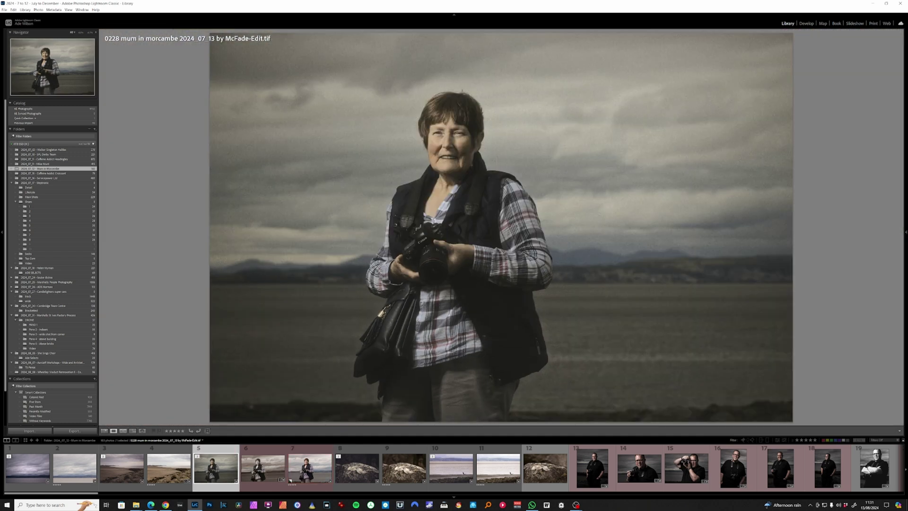
- Review the edited TIFFs of the rocky beach and the fisherman on the shore
{"action": "left_click_drag", "start_coordinate": [524, 266], "coordinate": [554, 210]}
{"action": "left_click_drag", "start_coordinate": [447, 254], "coordinate": [448, 253]}
{"action": "left_click", "coordinate": [123, 470]}
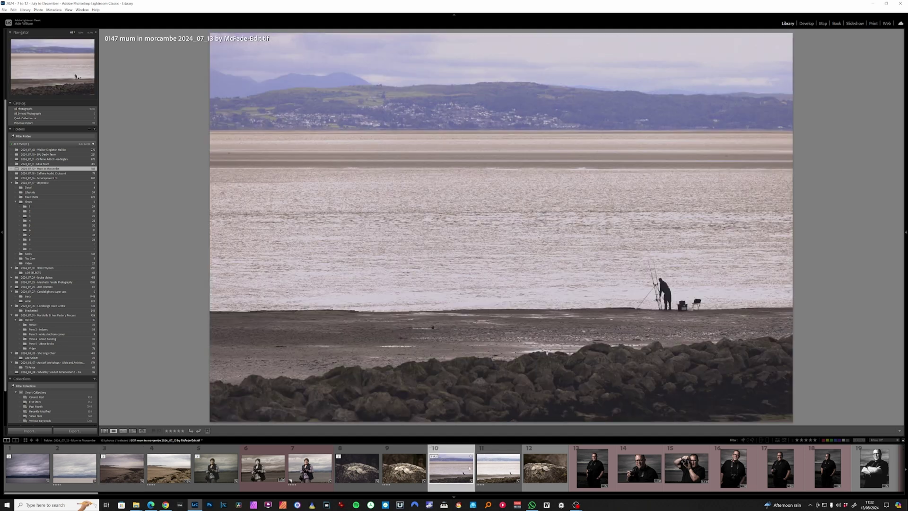
{"action": "left_click", "coordinate": [451, 468]}
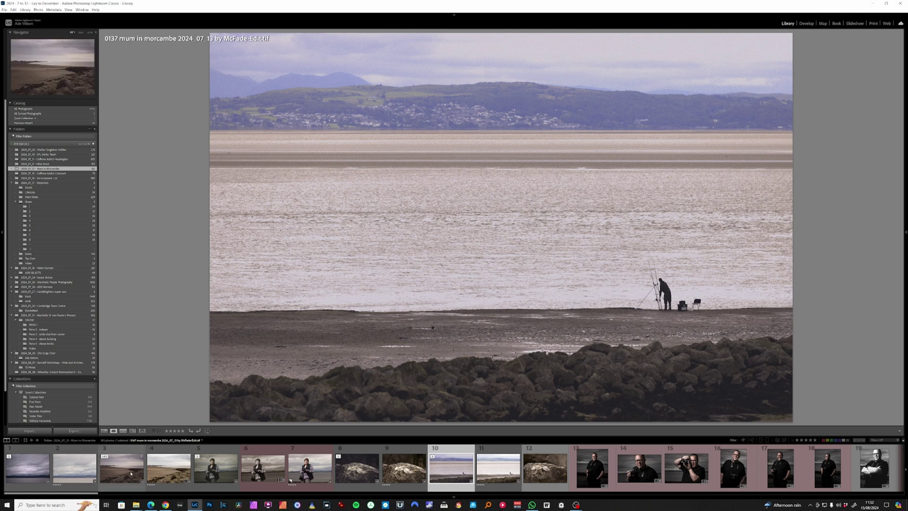
- View the edited portrait full screen, inspect the camera and hands up close, and return to the Library
{"action": "left_click", "coordinate": [210, 472]}
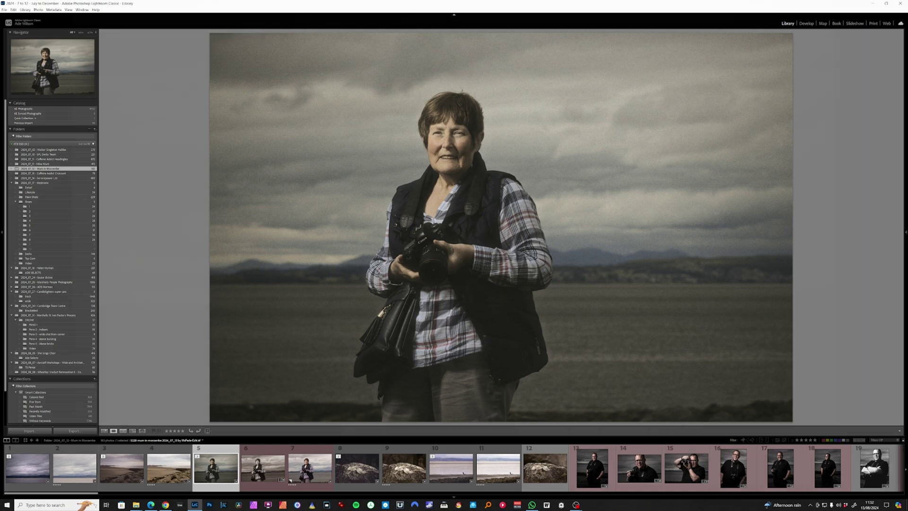
{"action": "key", "text": "f"}
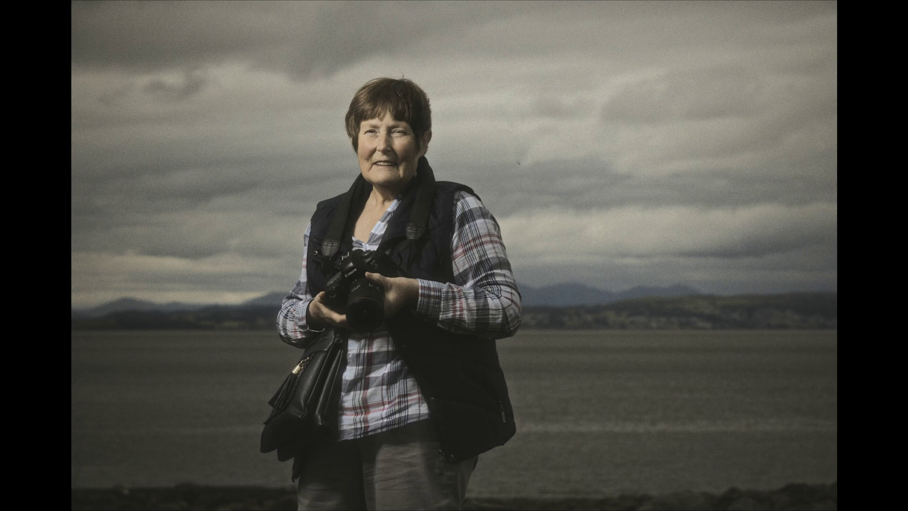
{"action": "left_click", "coordinate": [363, 268]}
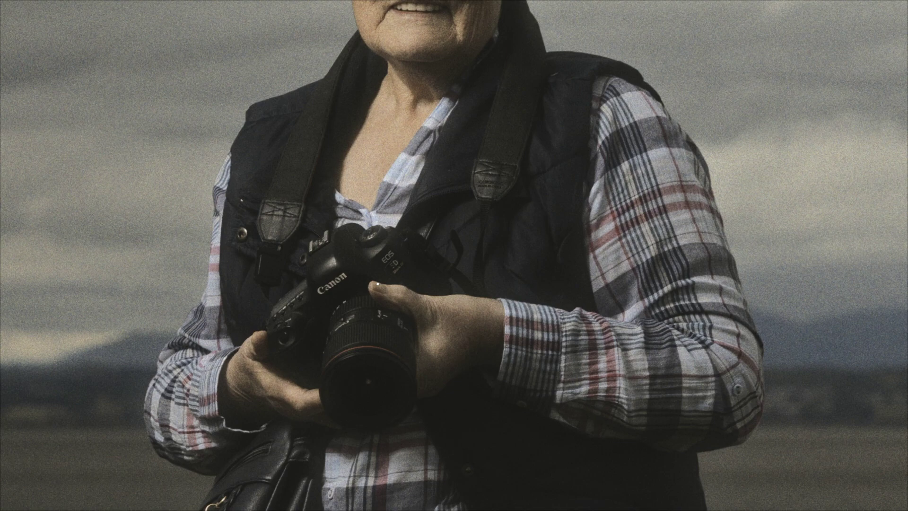
{"action": "key", "text": "z"}
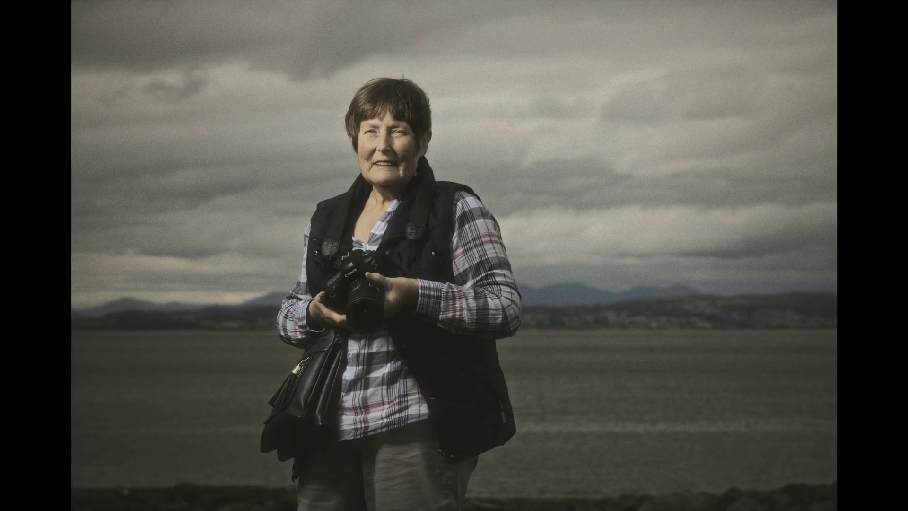
{"action": "key", "text": "Escape"}
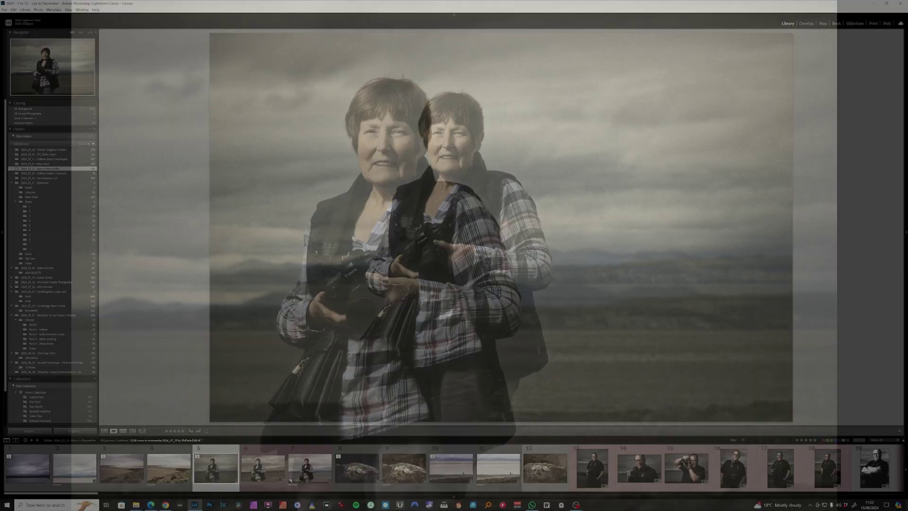